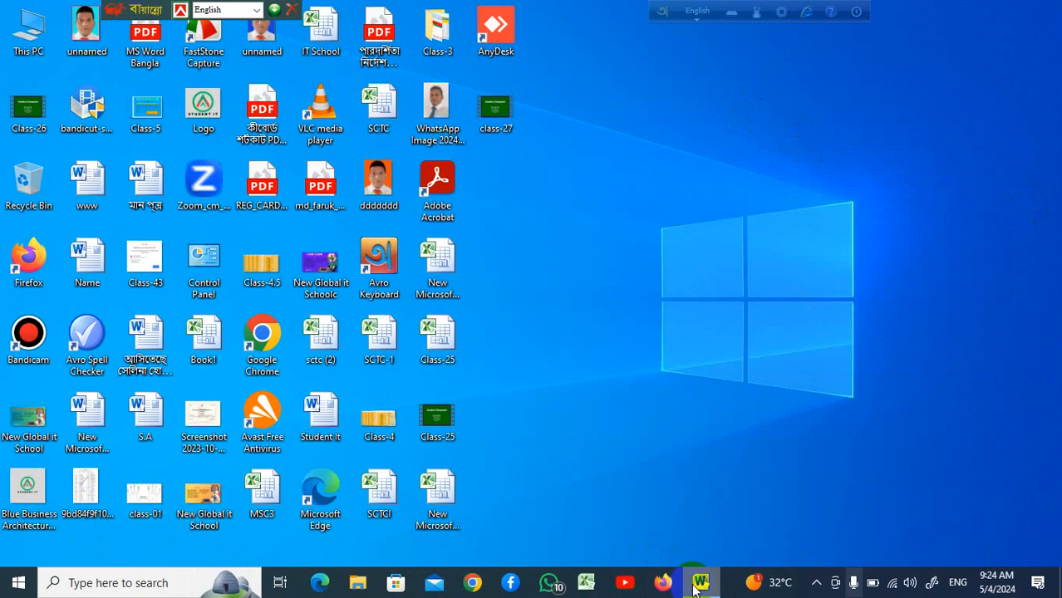
Open Word and draw a donut shape on the blank page, enlarging it to about 8.7 cm square
left_click(696, 585)
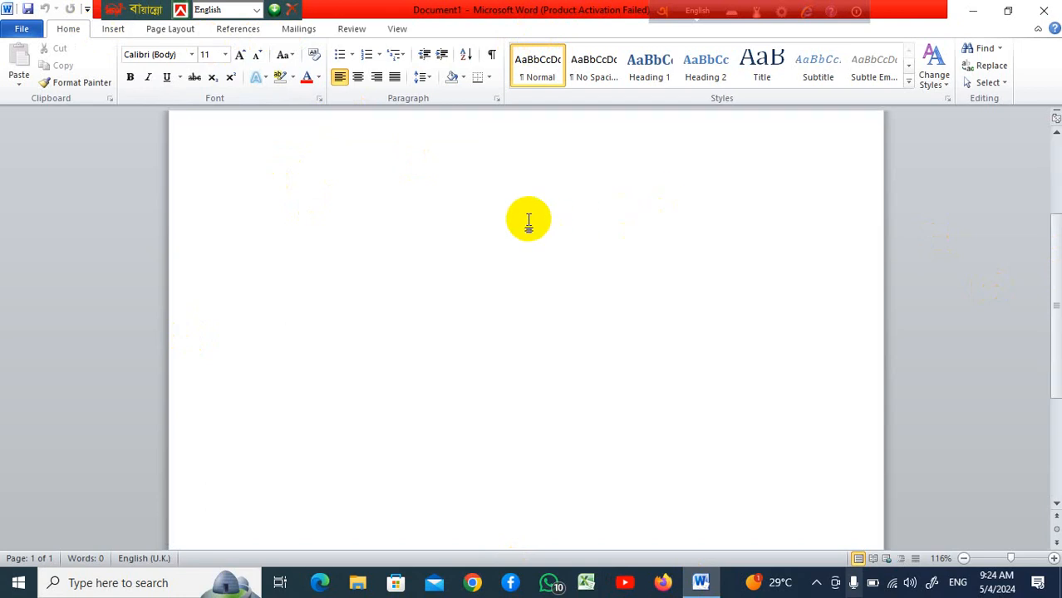
left_click(113, 31)
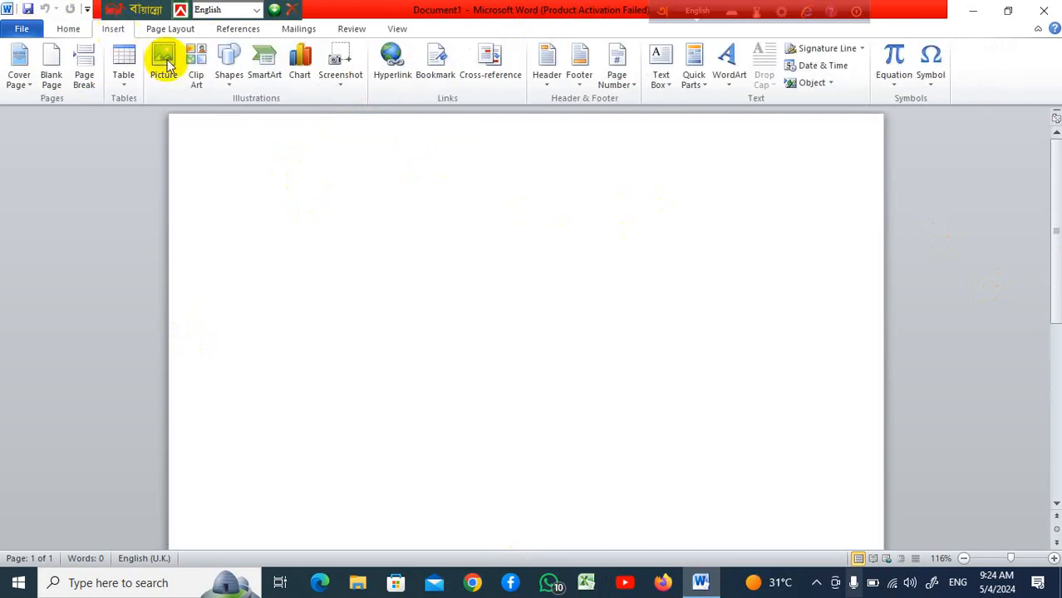
left_click(232, 93)
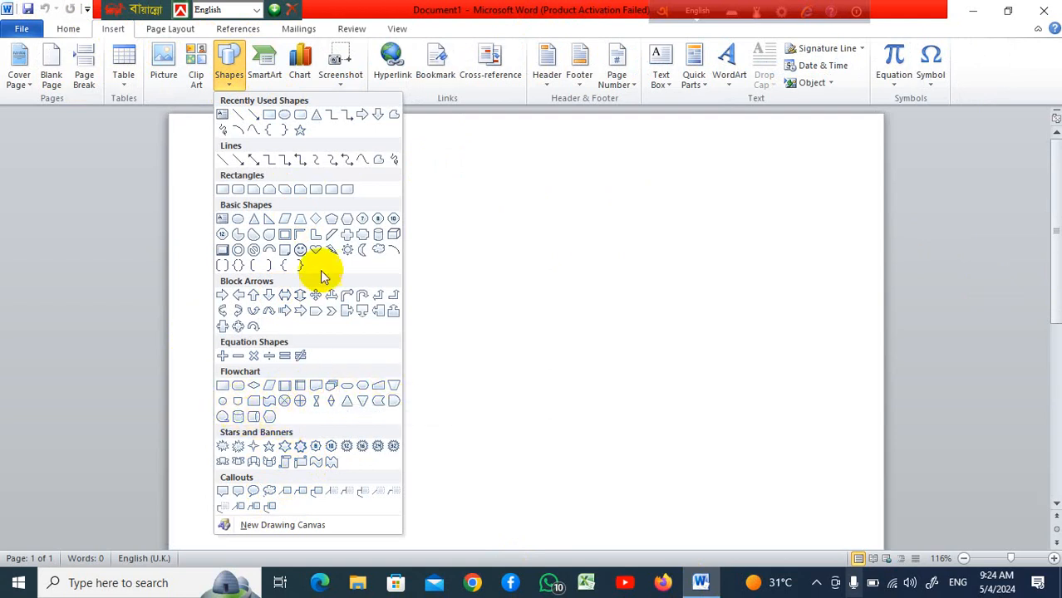
left_click(242, 254)
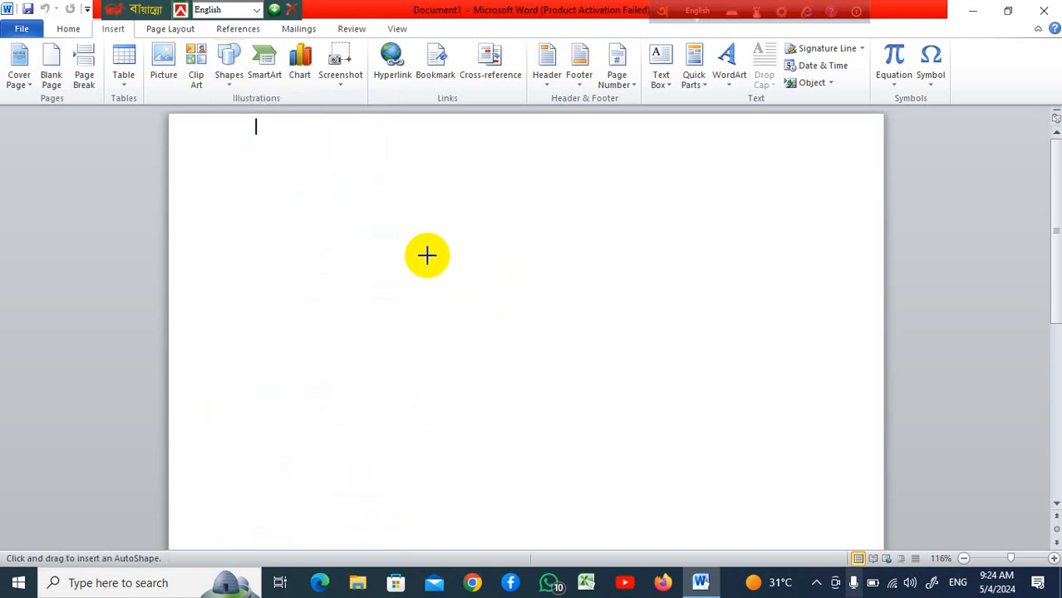
mouse_move(428, 255)
left_mouse_down()
mouse_move(576, 394)
mouse_move(647, 440)
left_mouse_up()
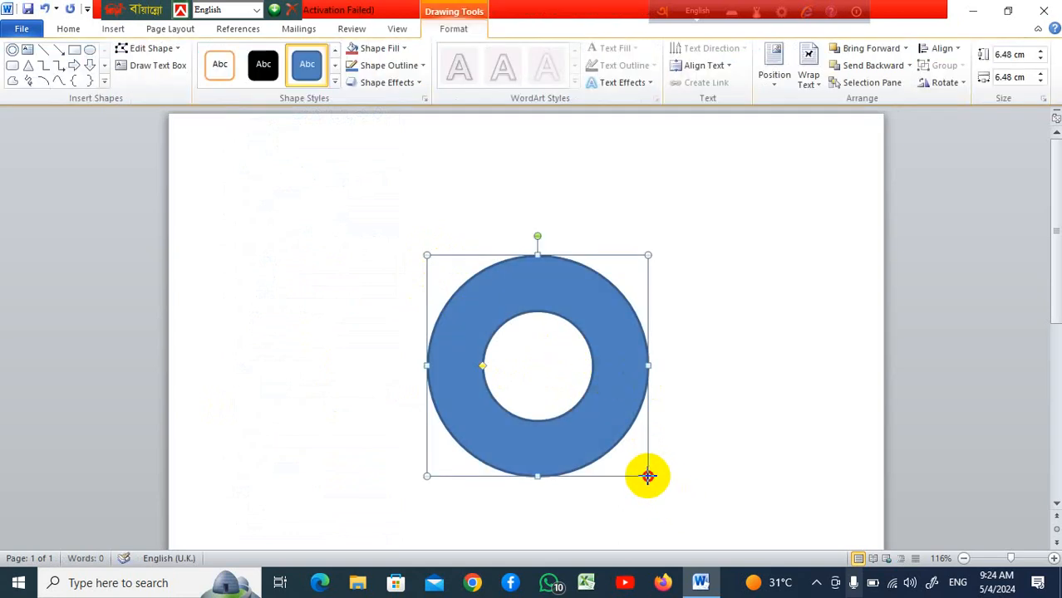
left_click_drag(648, 476, 724, 538)
left_click_drag(664, 418, 599, 328)
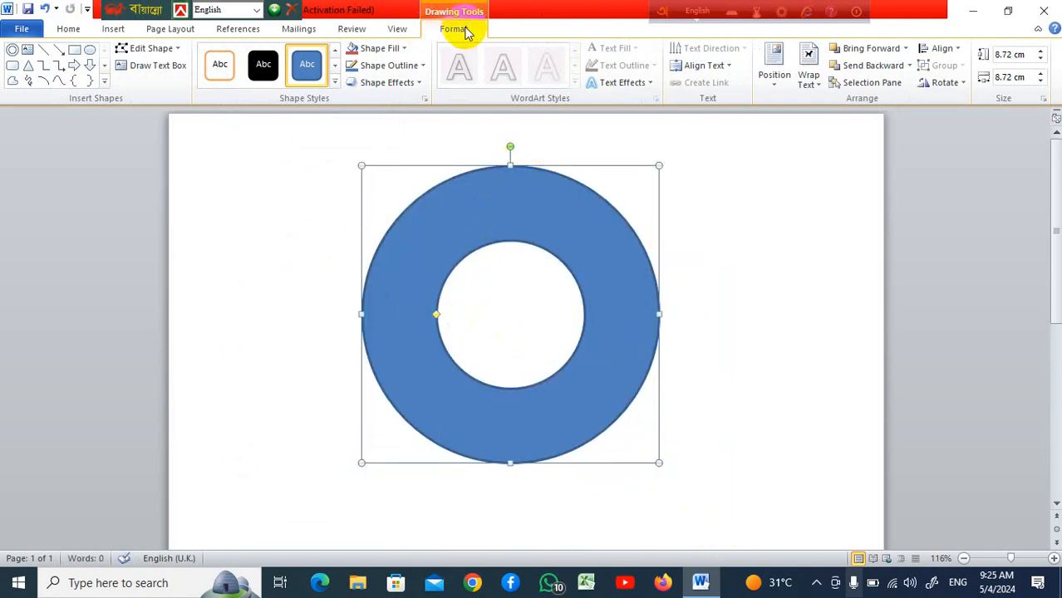
Remove the donut's outline and drag its inner handle to make the ring thinner
left_click(423, 65)
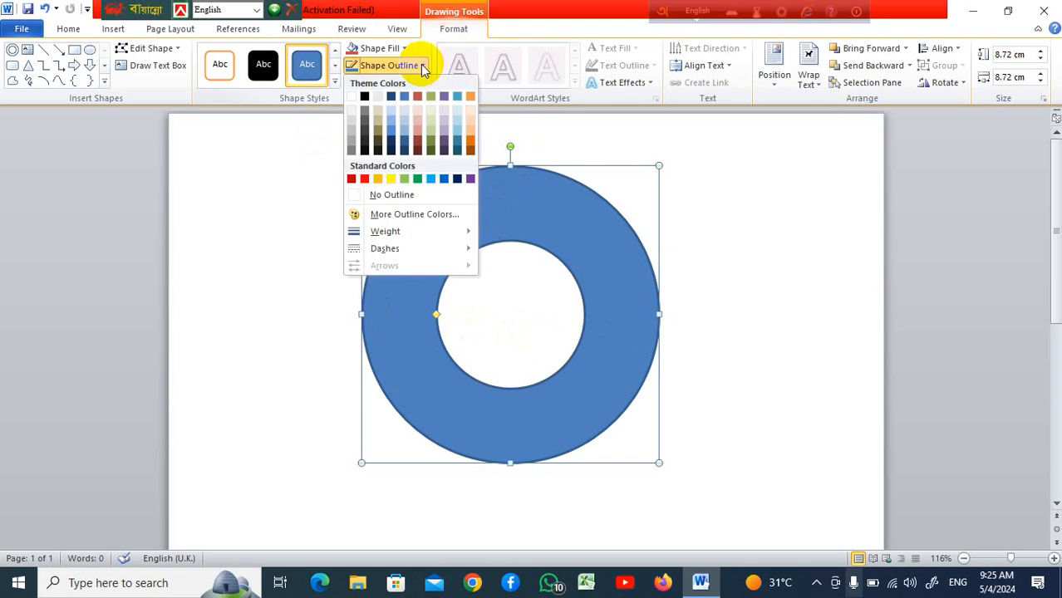
left_click(414, 199)
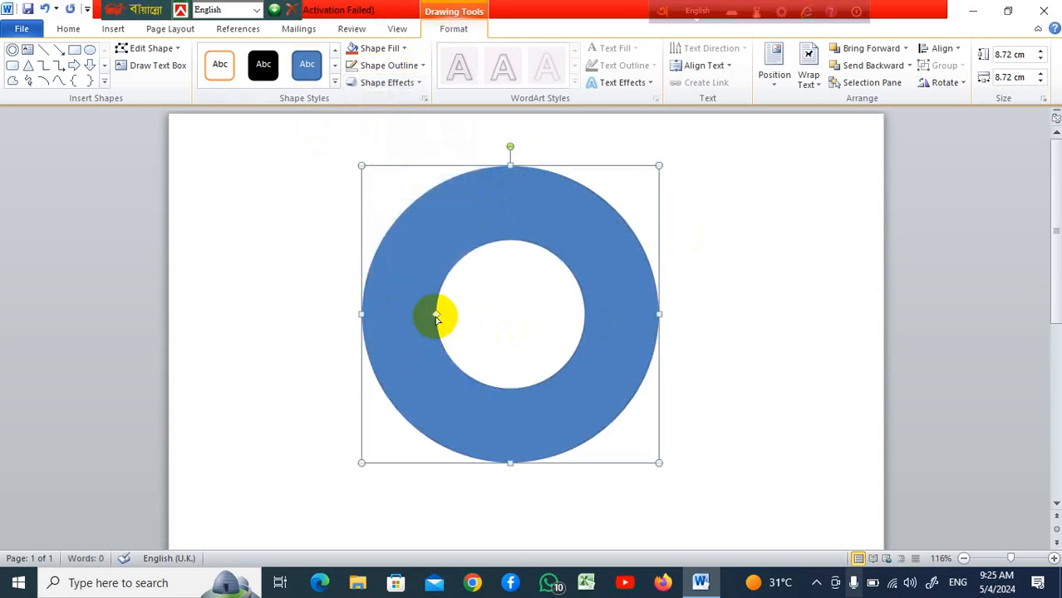
left_click_drag(435, 316, 400, 314)
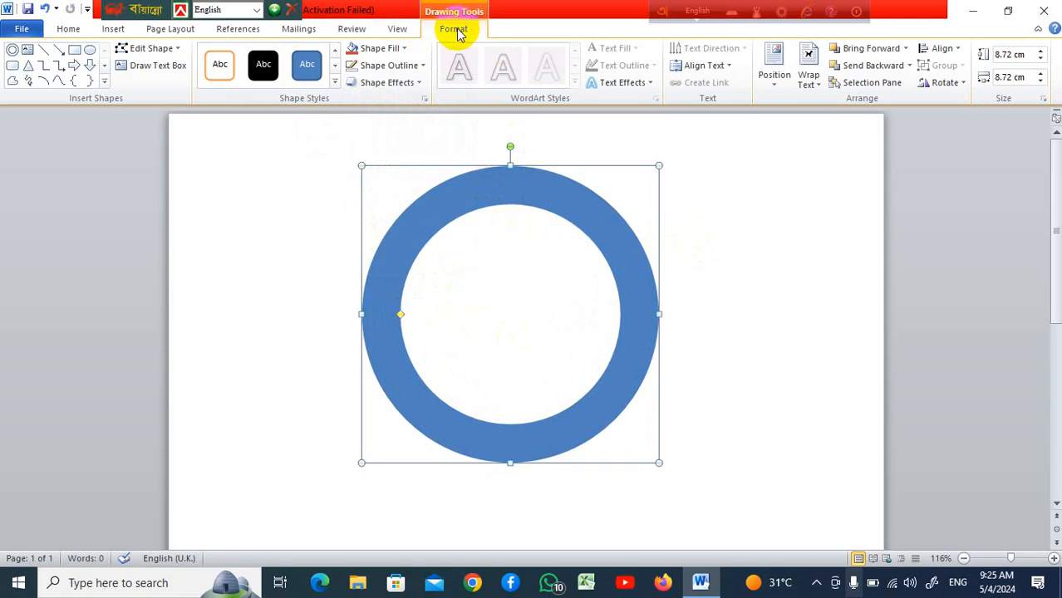
Fill the donut with a light wood texture
left_click(405, 50)
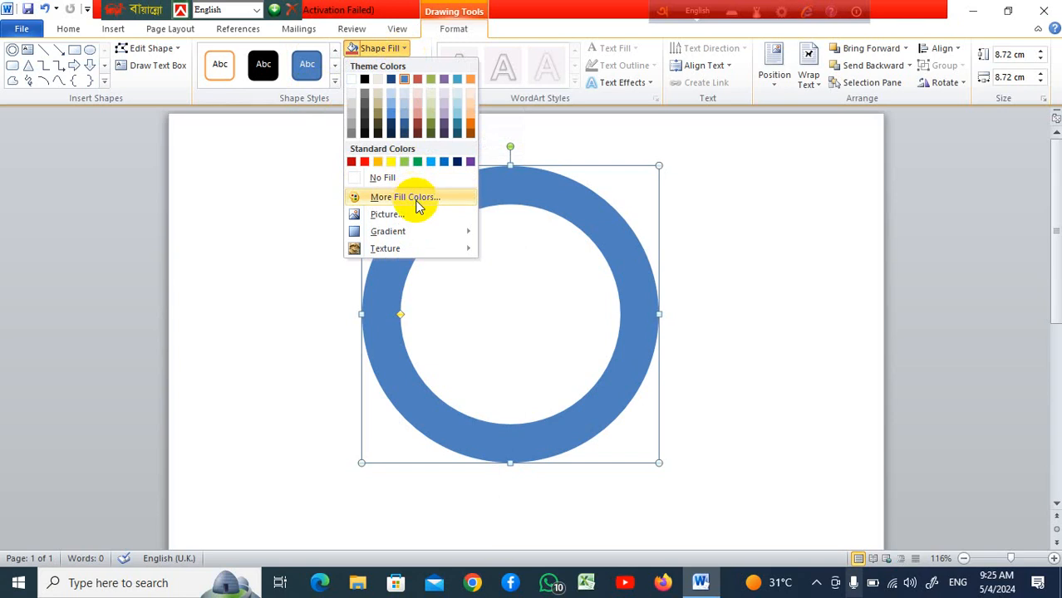
mouse_move(443, 253)
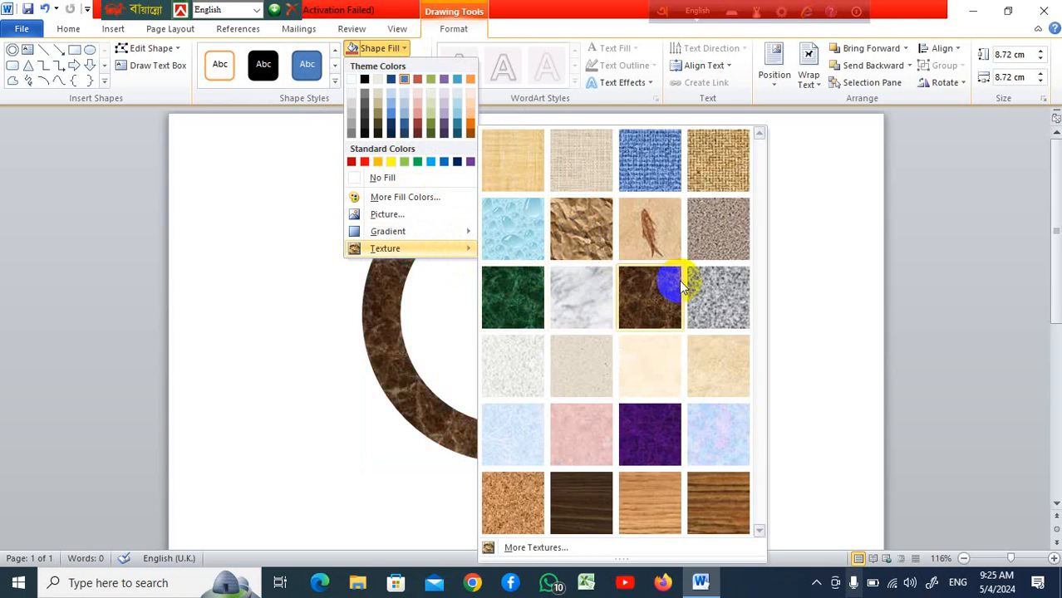
left_click(650, 513)
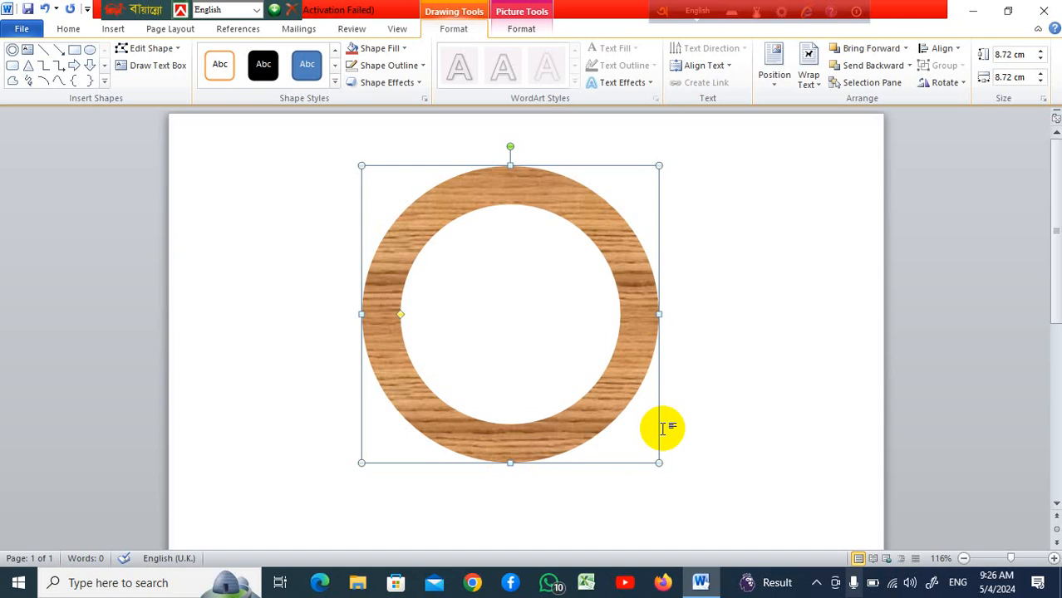
Insert a 12-point star shape over the donut, about 9 cm square
left_click(741, 298)
left_click(462, 206)
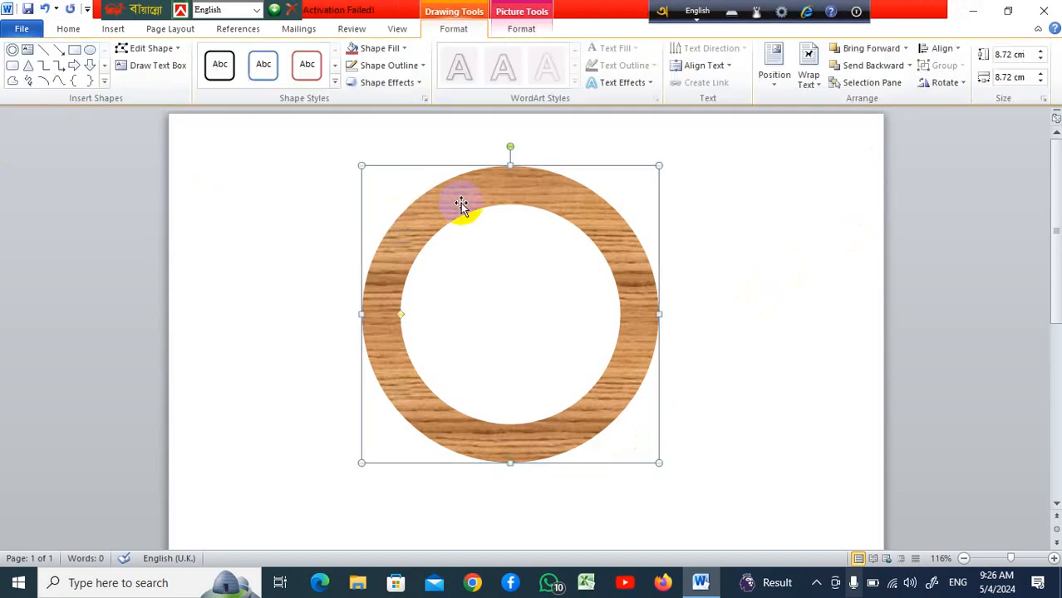
left_click(116, 29)
left_click(230, 83)
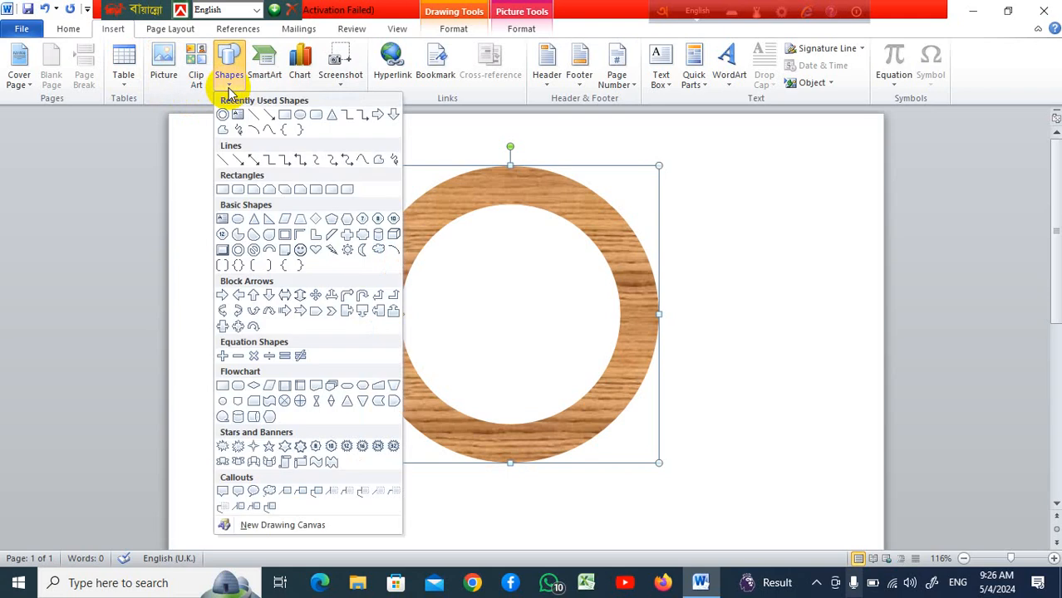
left_click(347, 449)
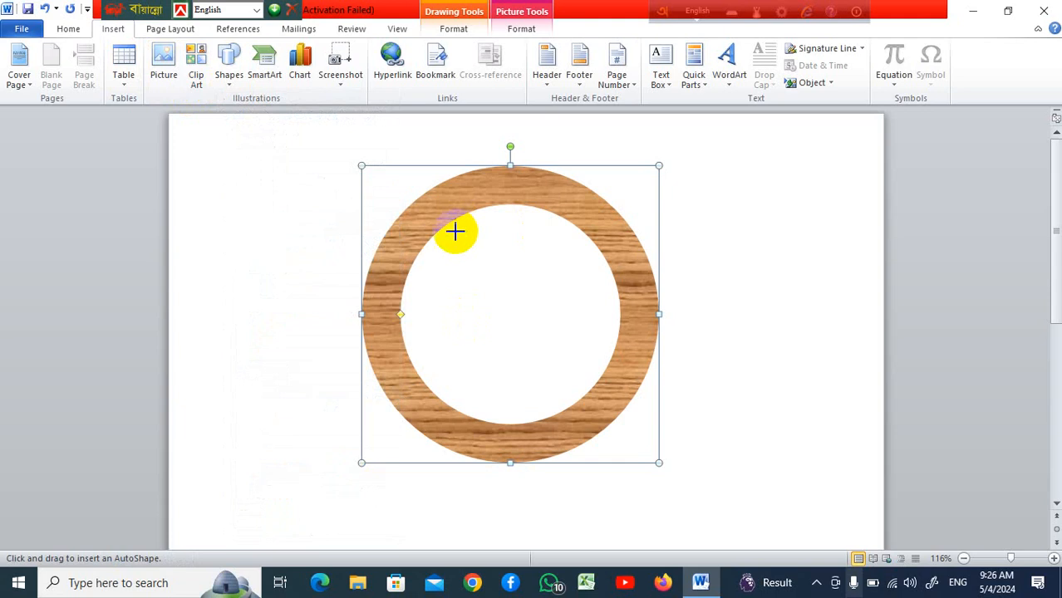
mouse_move(443, 230)
left_mouse_down()
mouse_move(676, 441)
mouse_move(744, 534)
left_mouse_up()
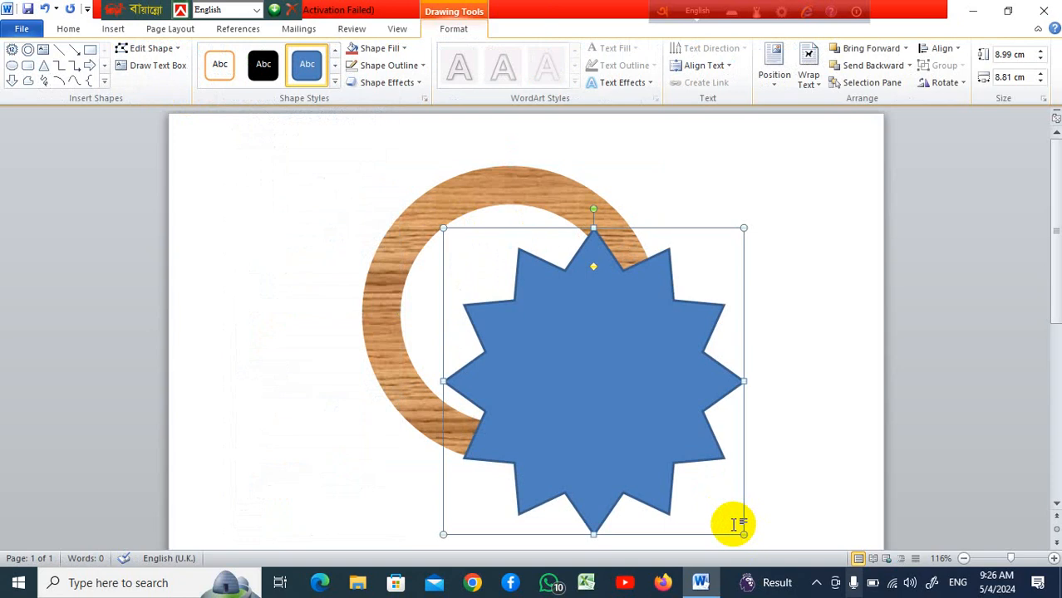
Undo the star, the wood texture and the ring thinning, then make the donut's ring thinner again
key("ctrl+z")
key("ctrl+z")
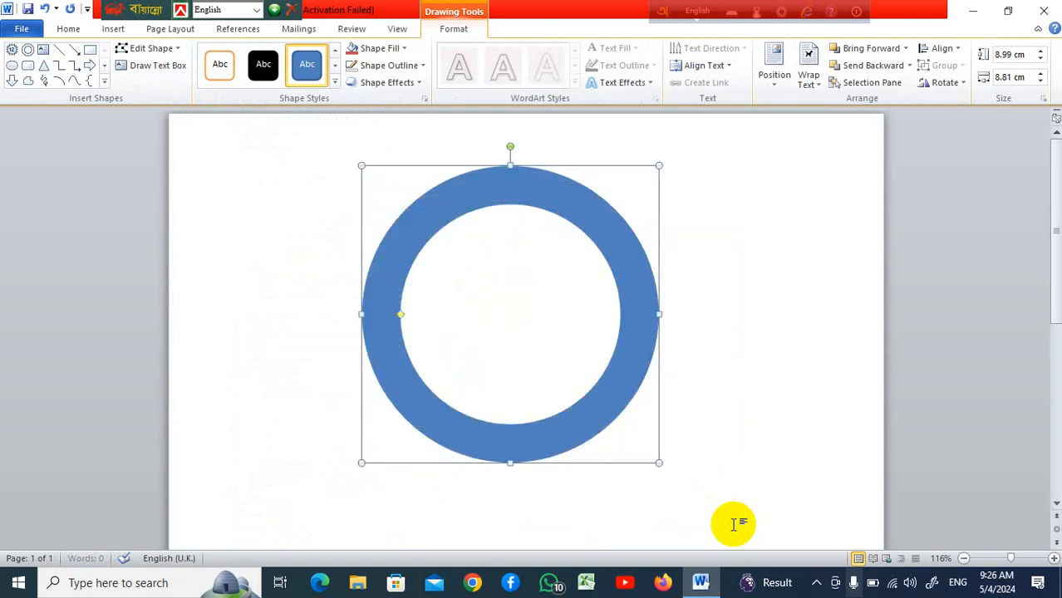
key("ctrl+z")
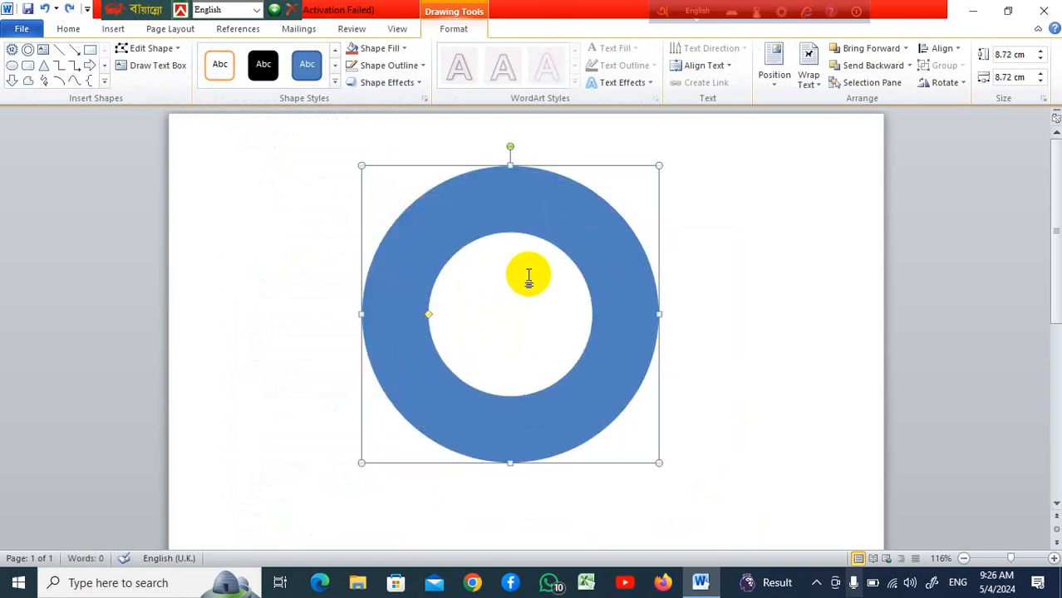
left_click_drag(429, 314, 391, 314)
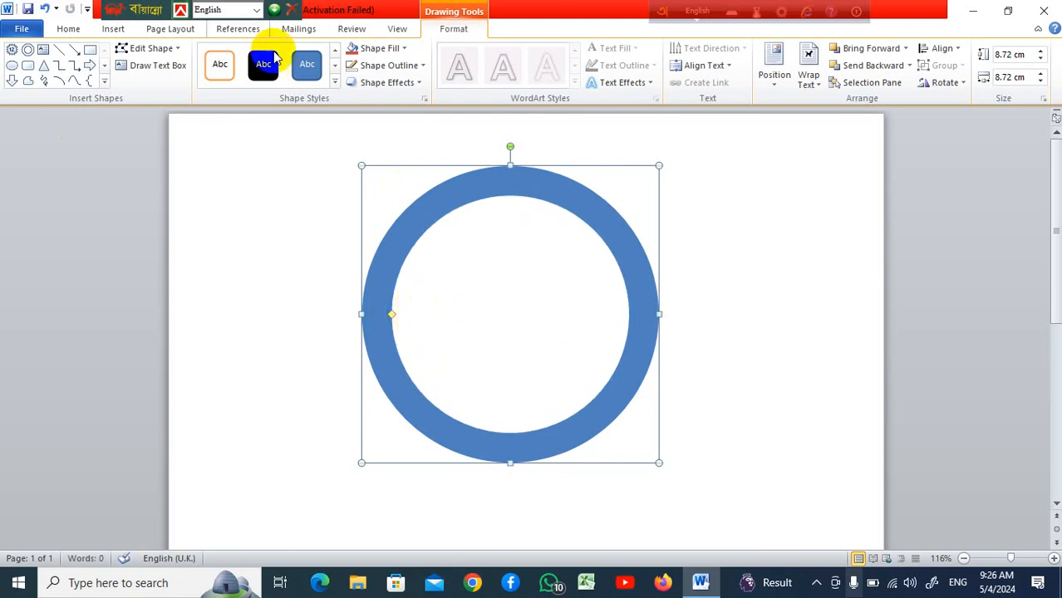
Open the donut's fill settings and set a red solid fill with 15% transparency
left_click(406, 49)
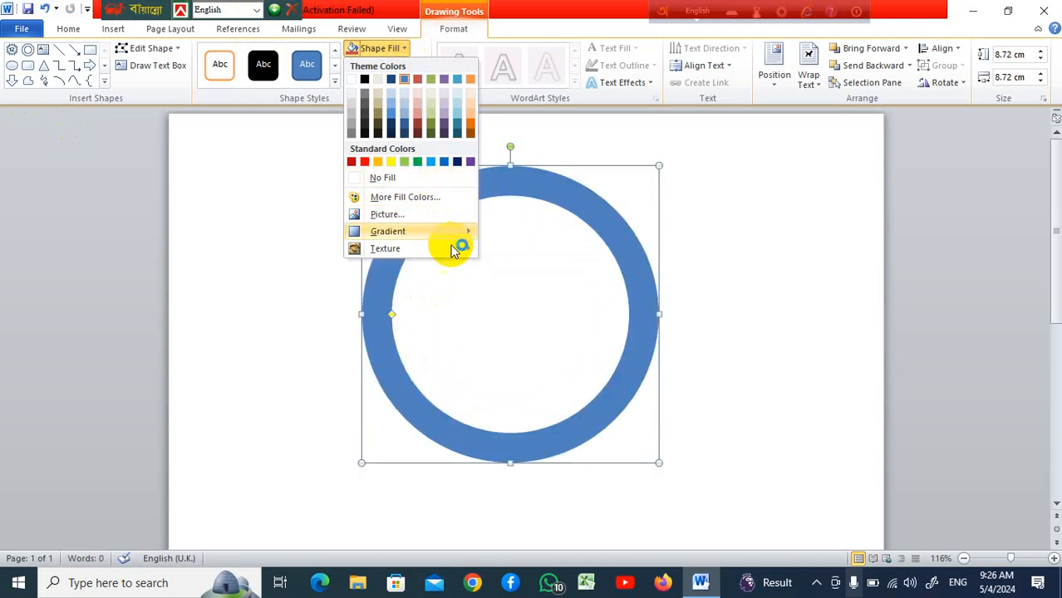
left_click(458, 236)
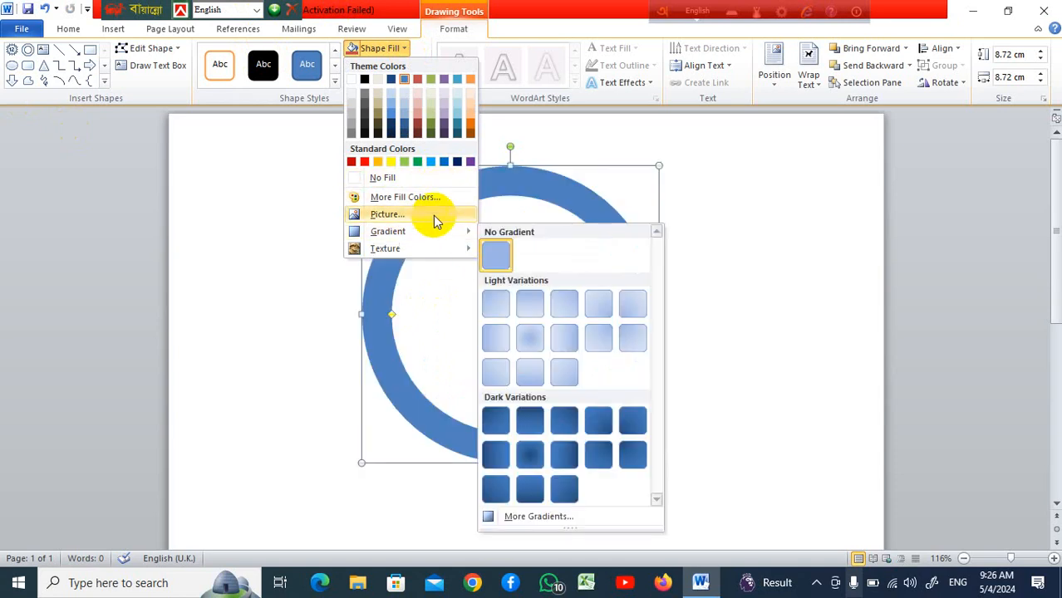
mouse_move(423, 236)
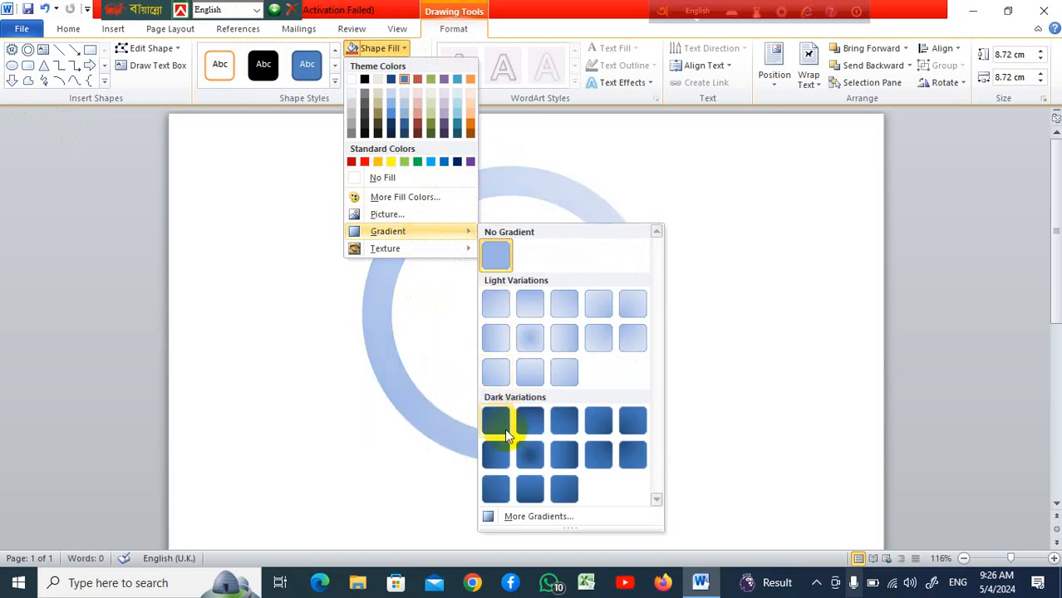
left_click(532, 517)
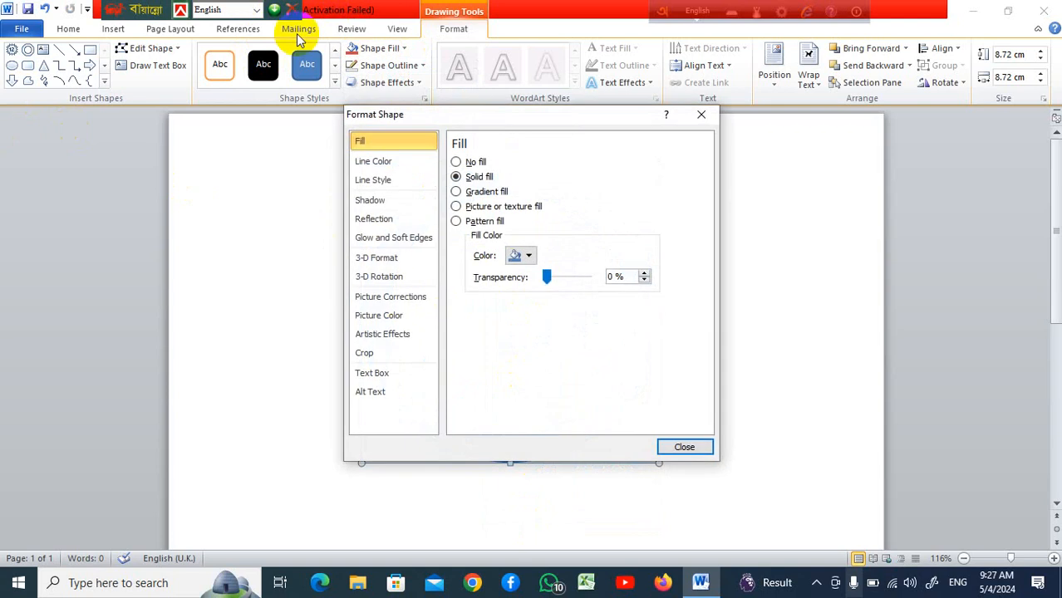
left_click(533, 256)
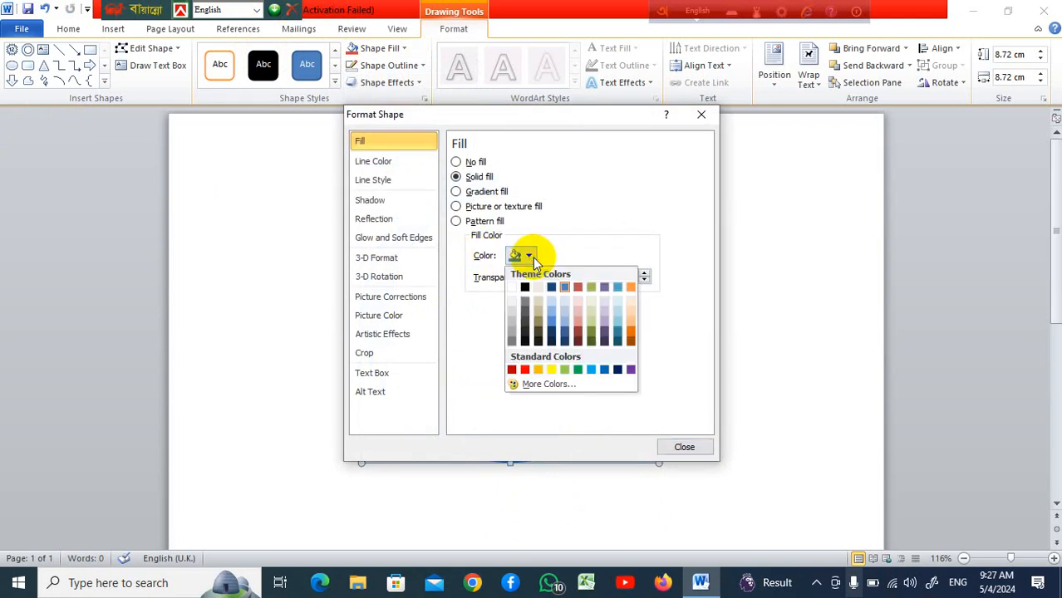
left_click(525, 371)
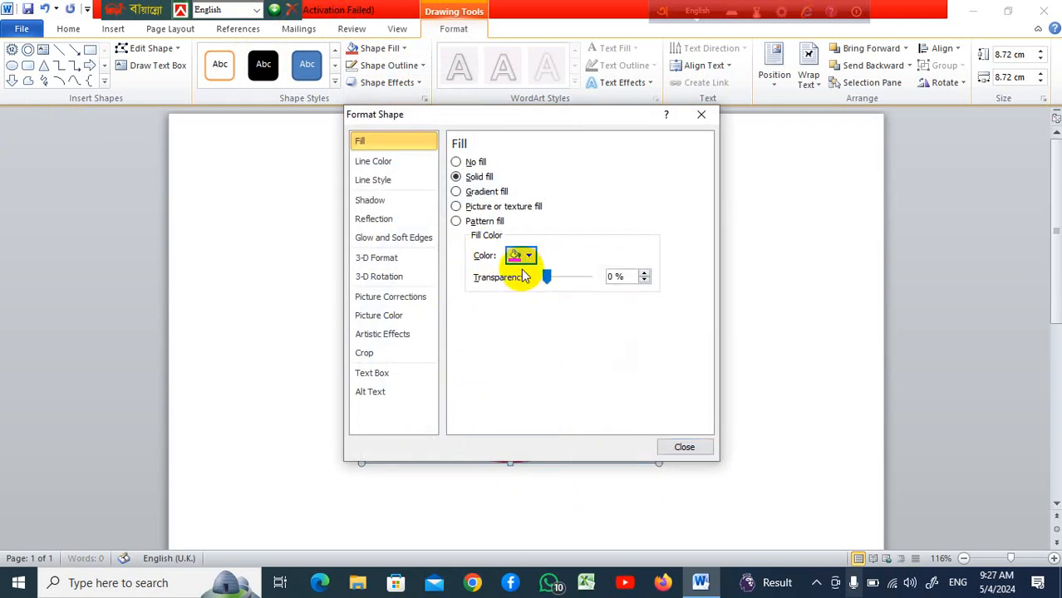
mouse_move(553, 280)
left_mouse_down()
mouse_move(565, 280)
mouse_move(553, 278)
left_mouse_up()
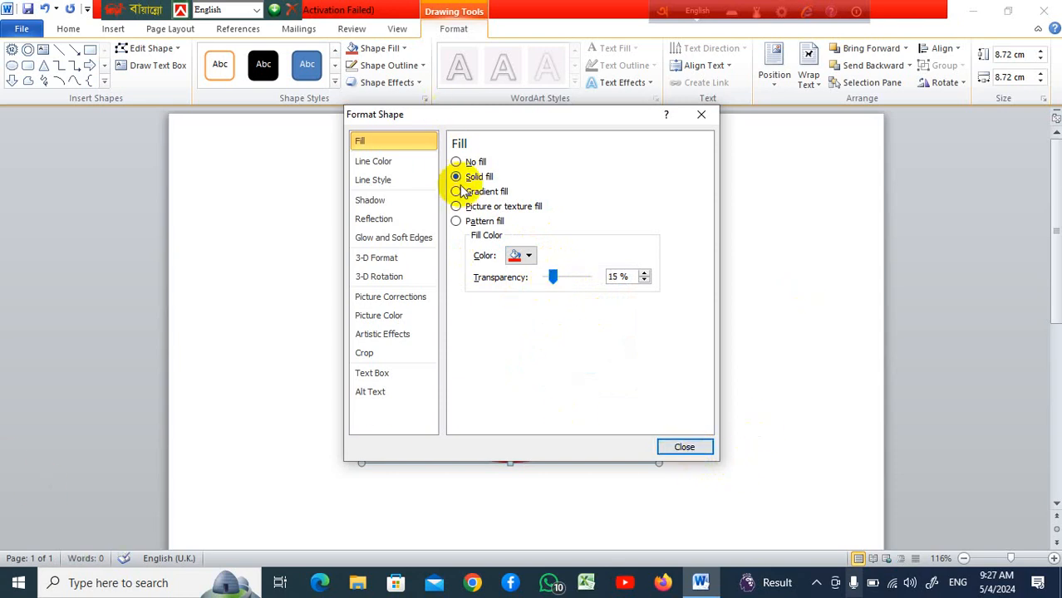
Switch the donut's fill to a gradient fill and close the Format Shape window
left_click(457, 192)
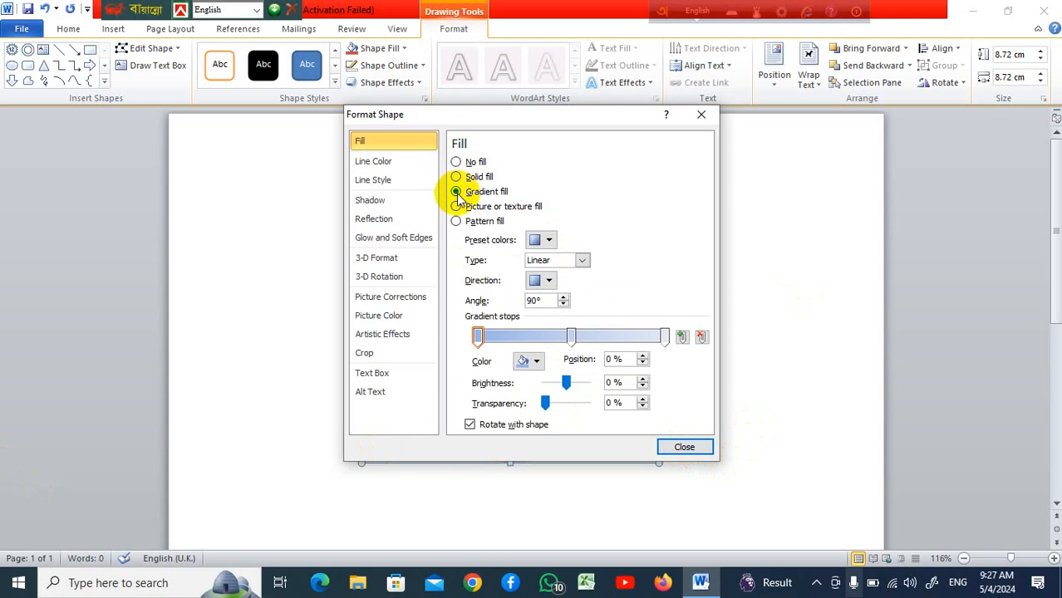
left_click(457, 177)
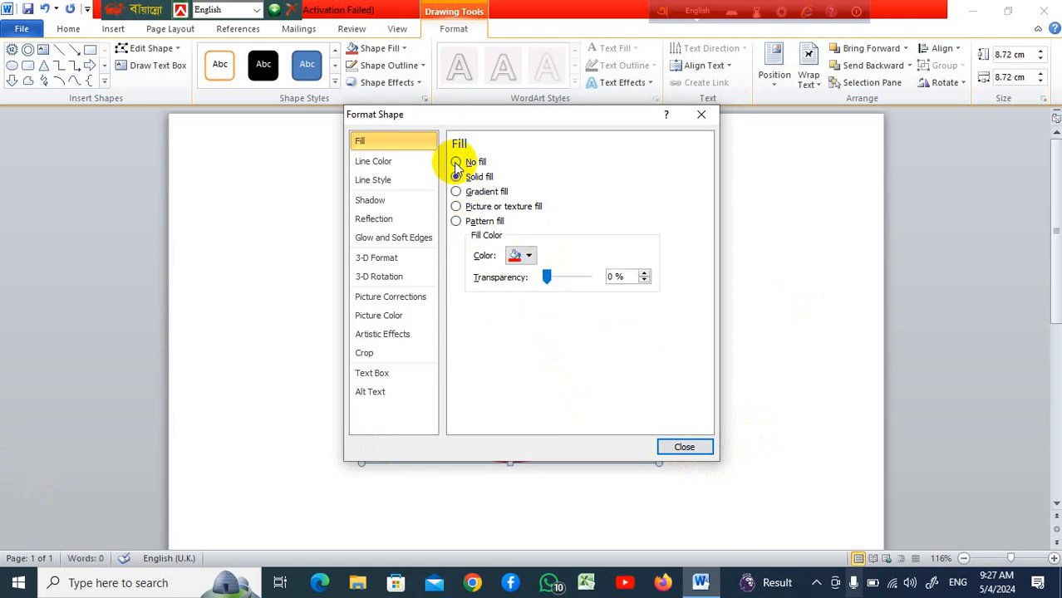
left_click(456, 192)
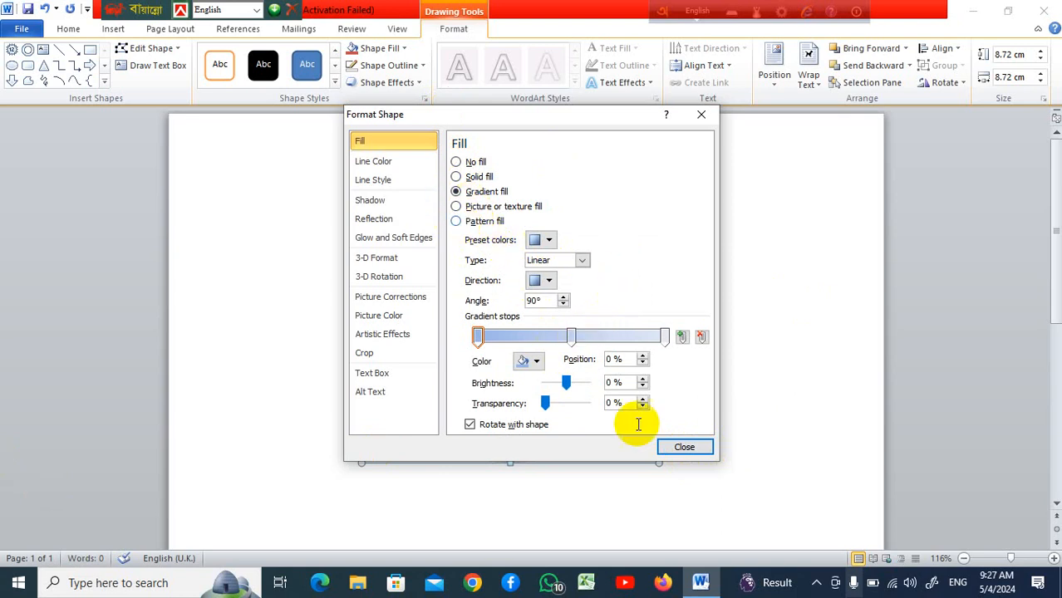
left_click(678, 447)
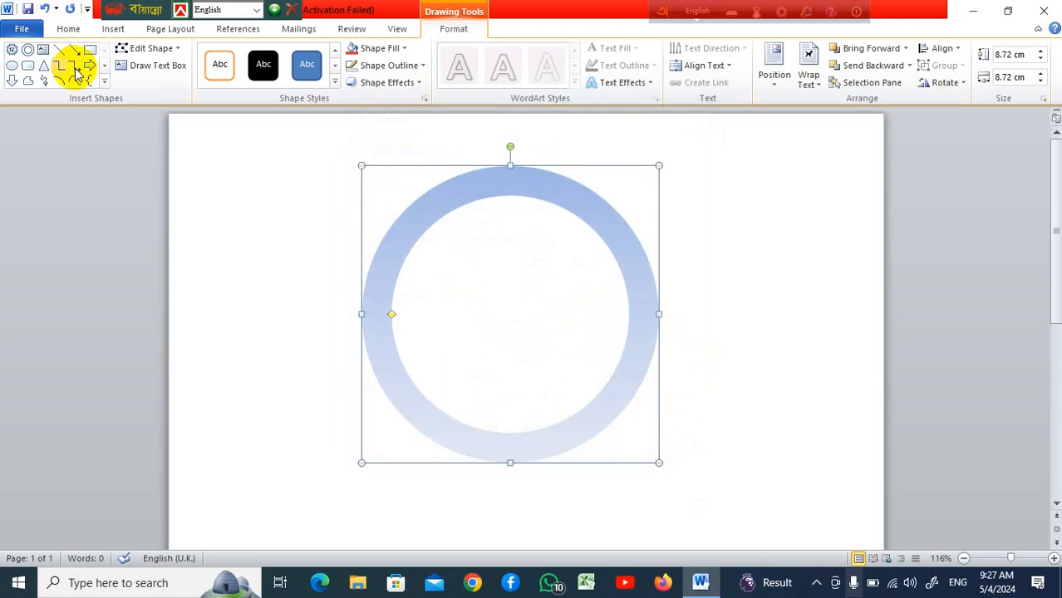
Fill the donut with a texture, trying a light blue texture and ending with Green marble
left_click(403, 49)
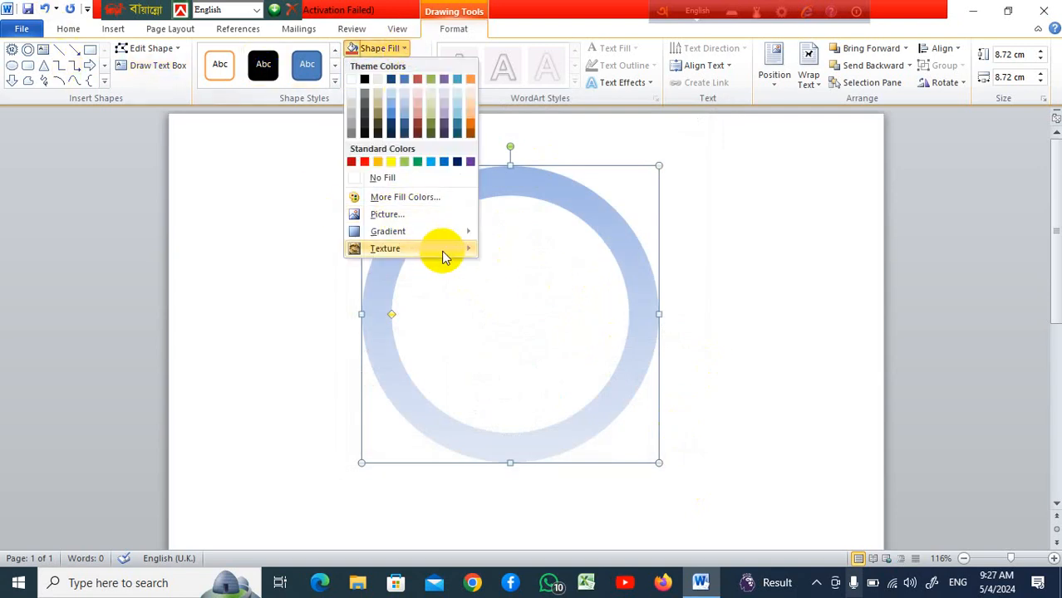
mouse_move(441, 249)
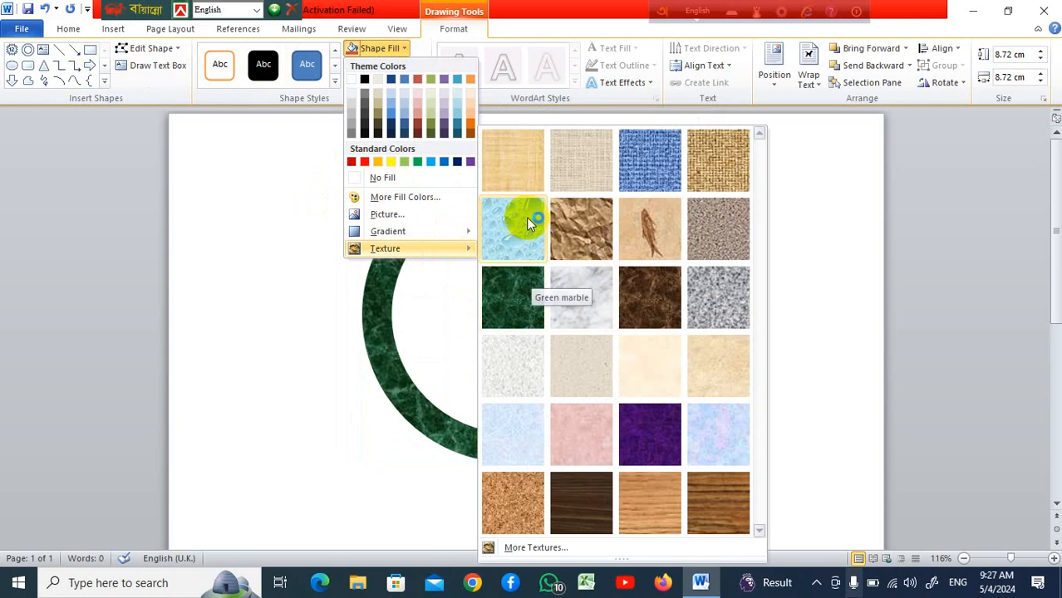
left_click(513, 434)
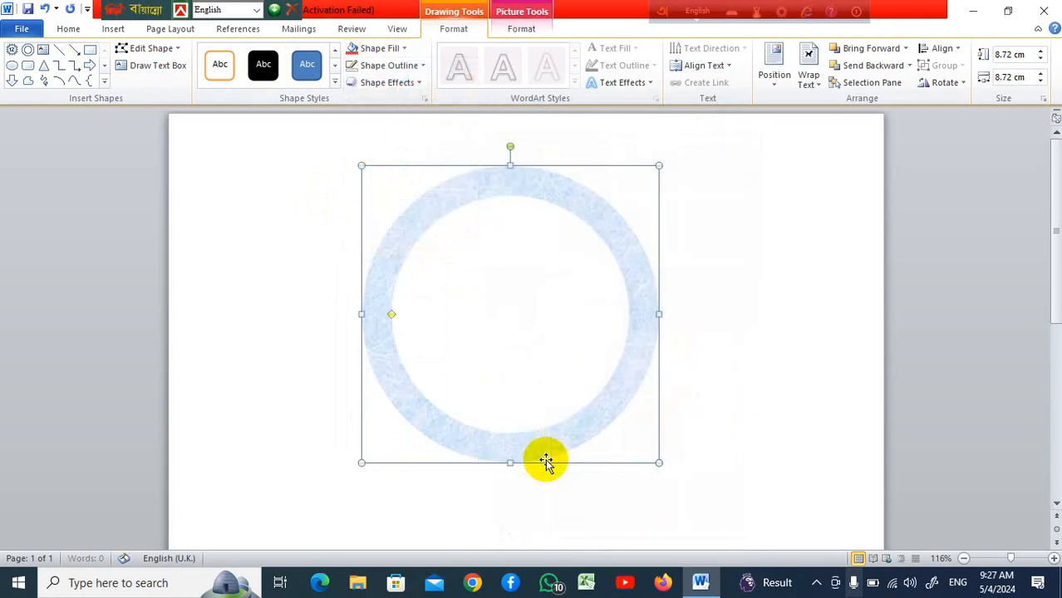
left_click(397, 49)
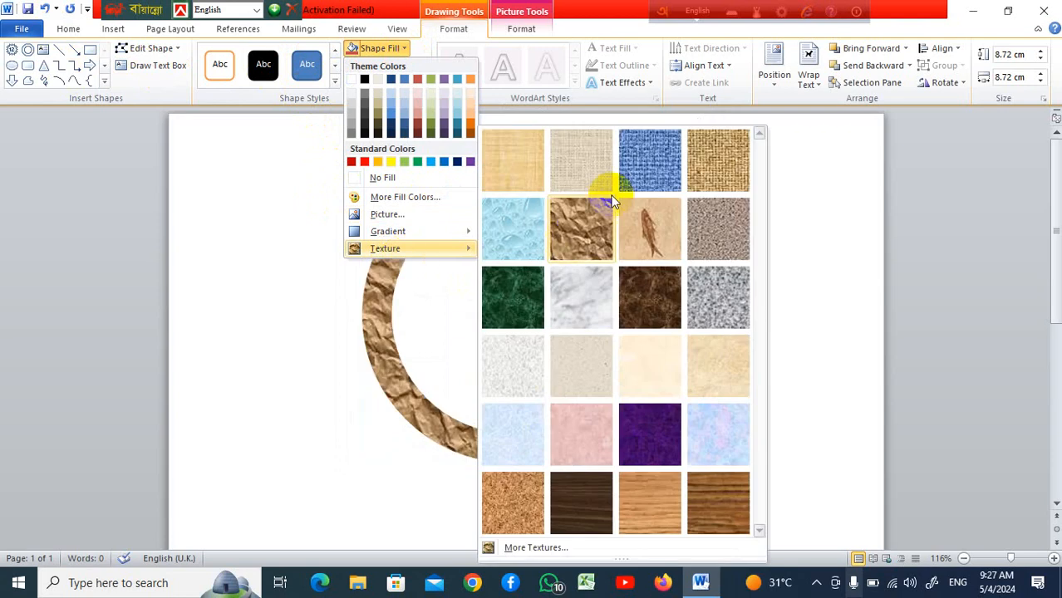
left_click(519, 300)
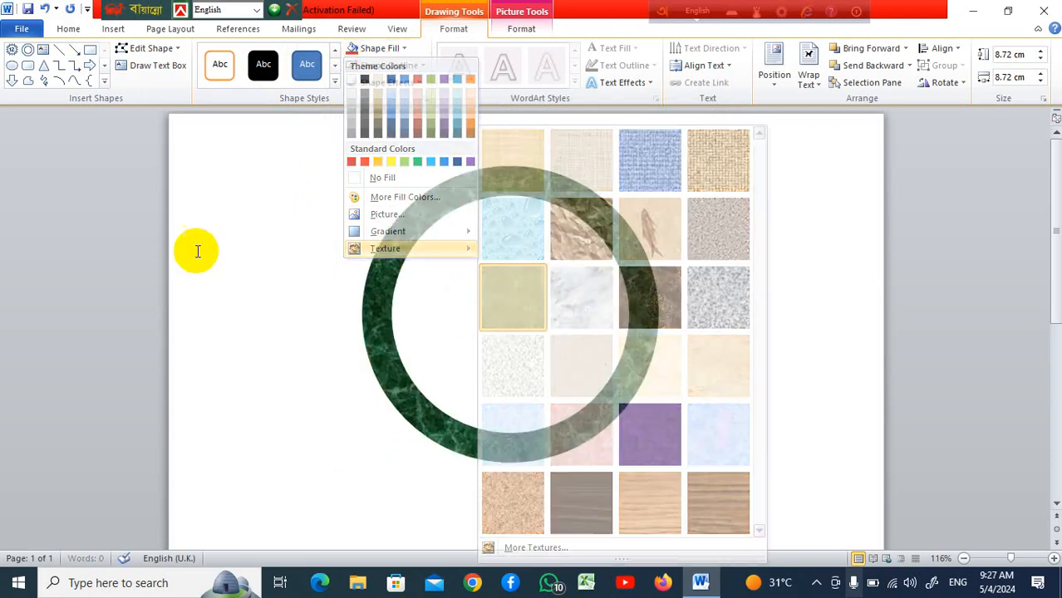
Draw a 12-point star about 8 cm wide overlapping the lower right of the donut
left_click(113, 30)
left_click(230, 80)
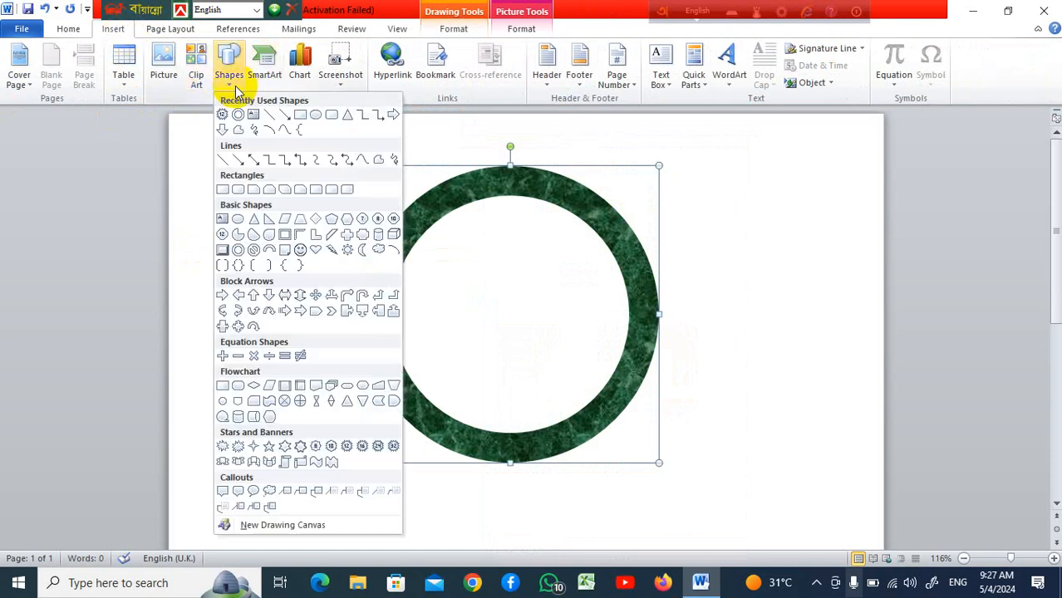
left_click(347, 446)
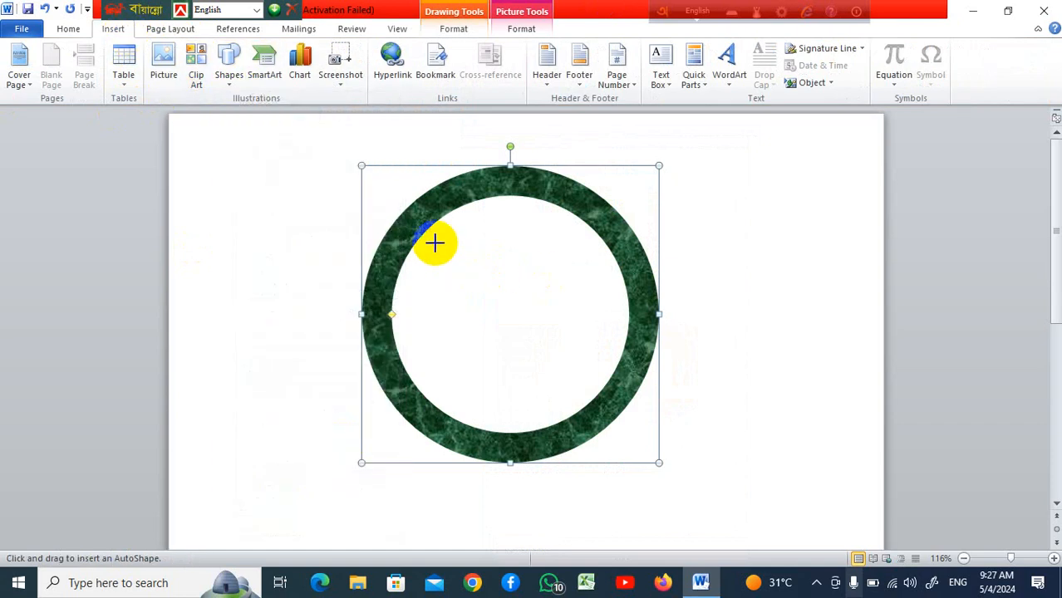
mouse_move(434, 237)
left_mouse_down()
mouse_move(704, 494)
mouse_move(708, 510)
left_mouse_up()
mouse_move(627, 426)
left_mouse_down()
mouse_move(603, 380)
mouse_move(570, 363)
mouse_move(703, 381)
mouse_move(695, 441)
mouse_move(710, 455)
left_mouse_up()
scroll(629, 363, "down", 5)
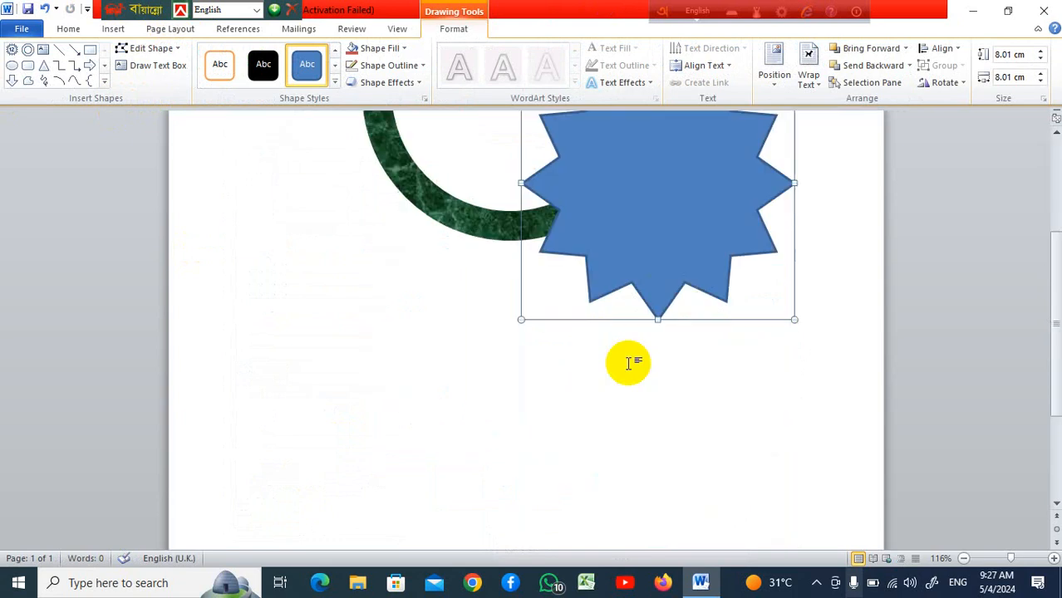
scroll(628, 361, "up", 3)
left_click_drag(629, 361, 601, 442)
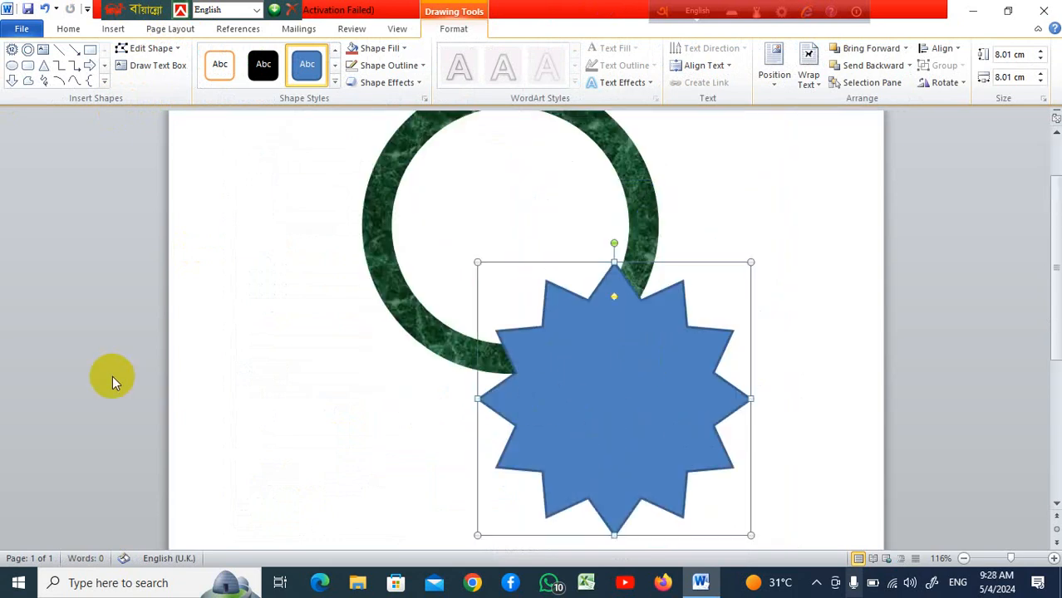
left_click(405, 48)
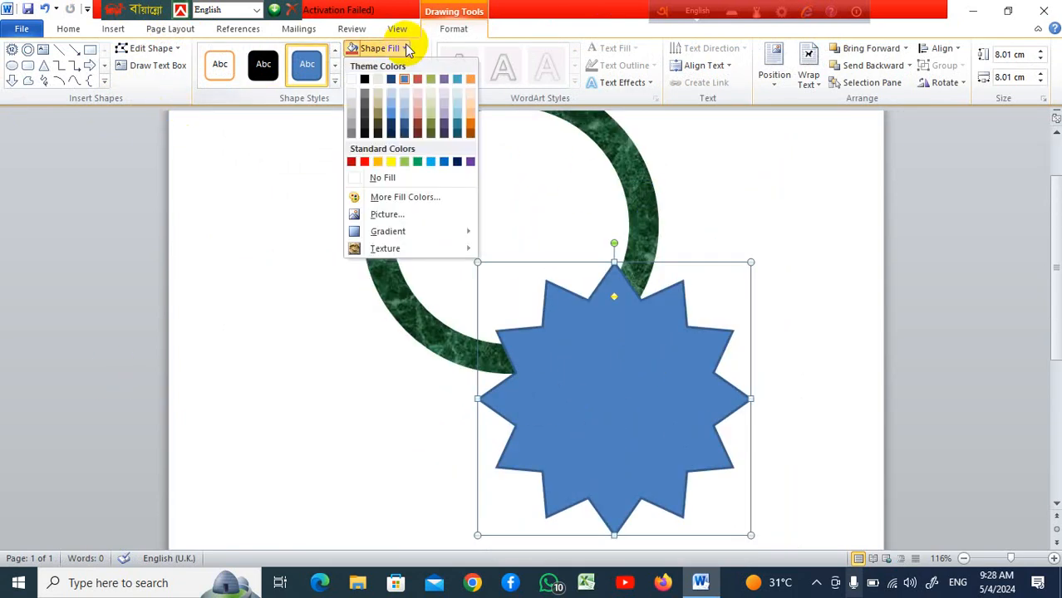
left_click(401, 179)
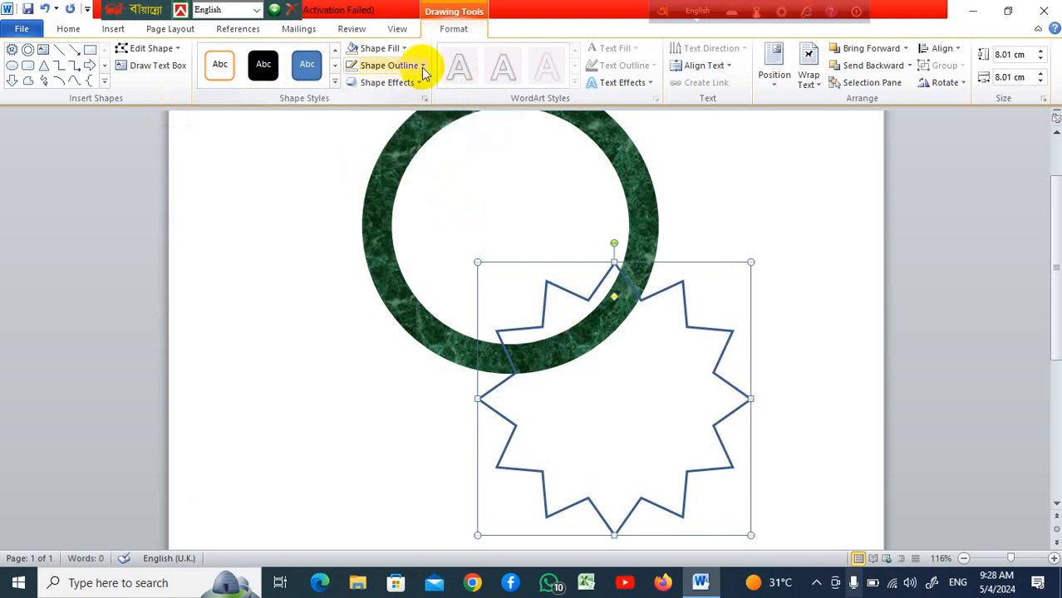
key("ctrl+z")
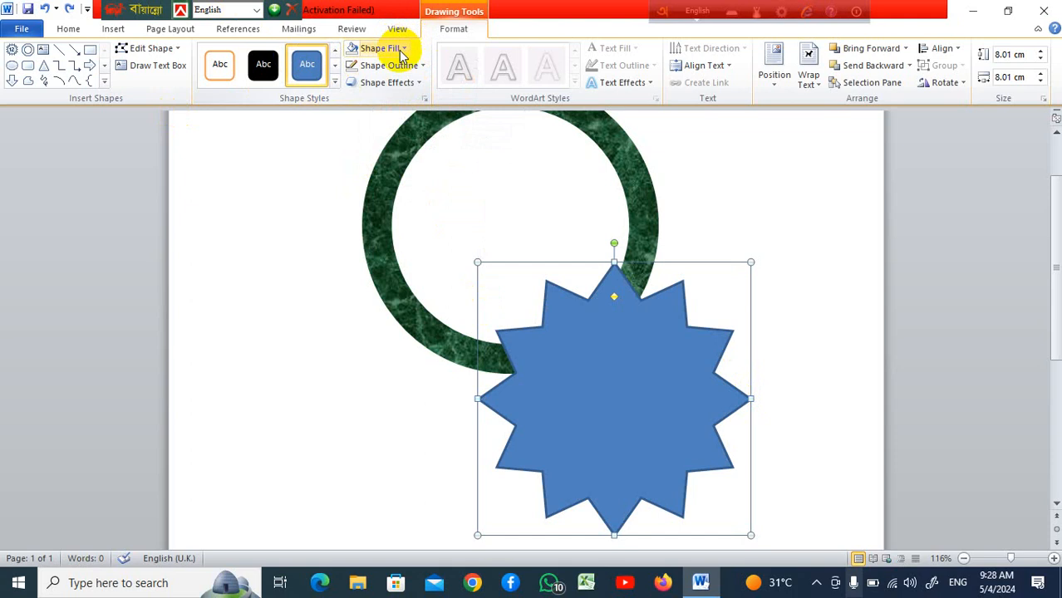
Remove the star's outline
left_click(421, 68)
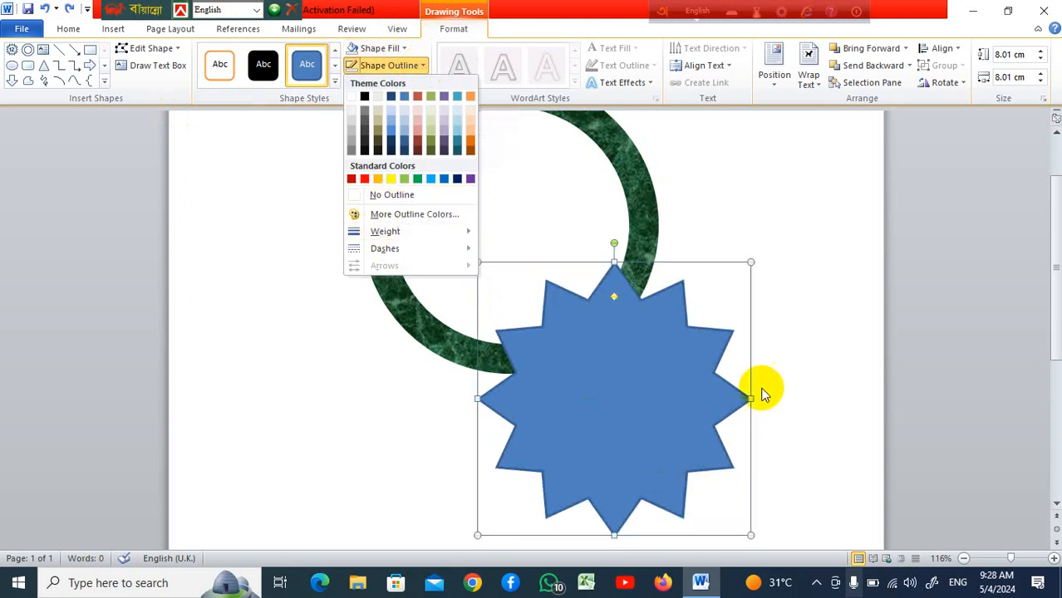
left_click(728, 353)
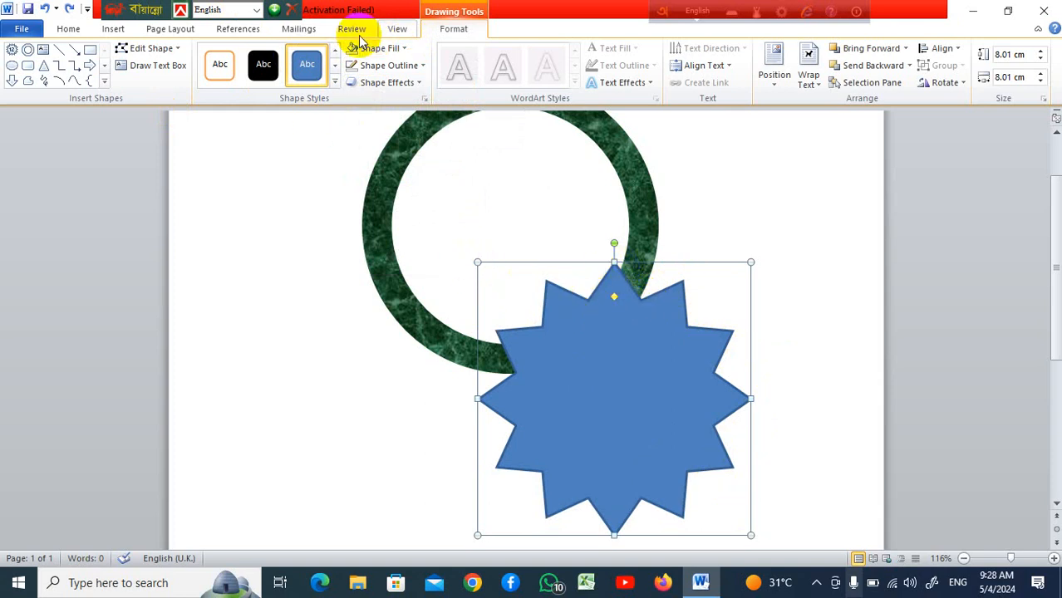
left_click(425, 68)
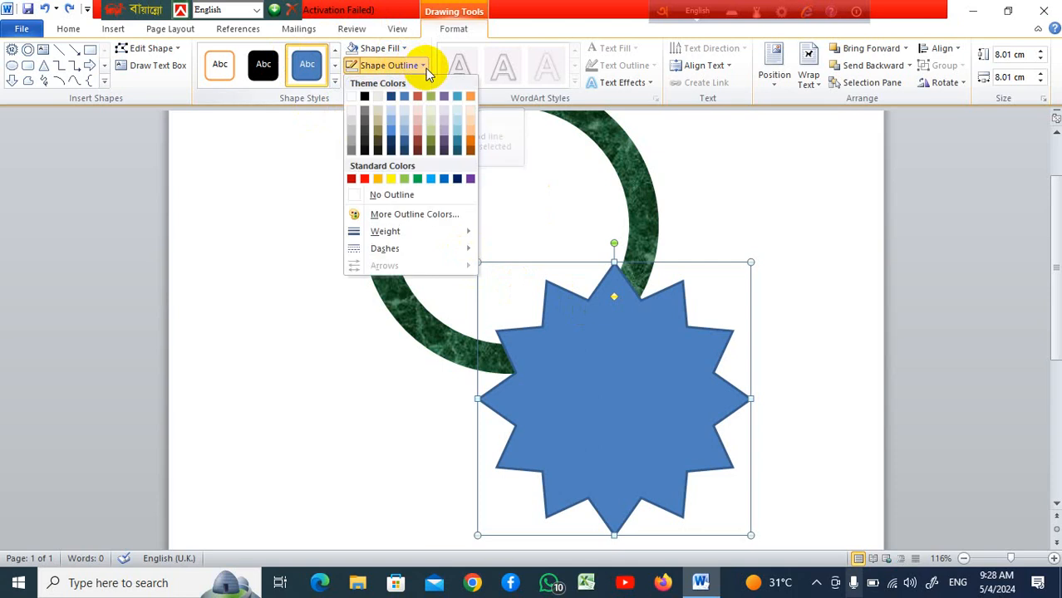
left_click(397, 198)
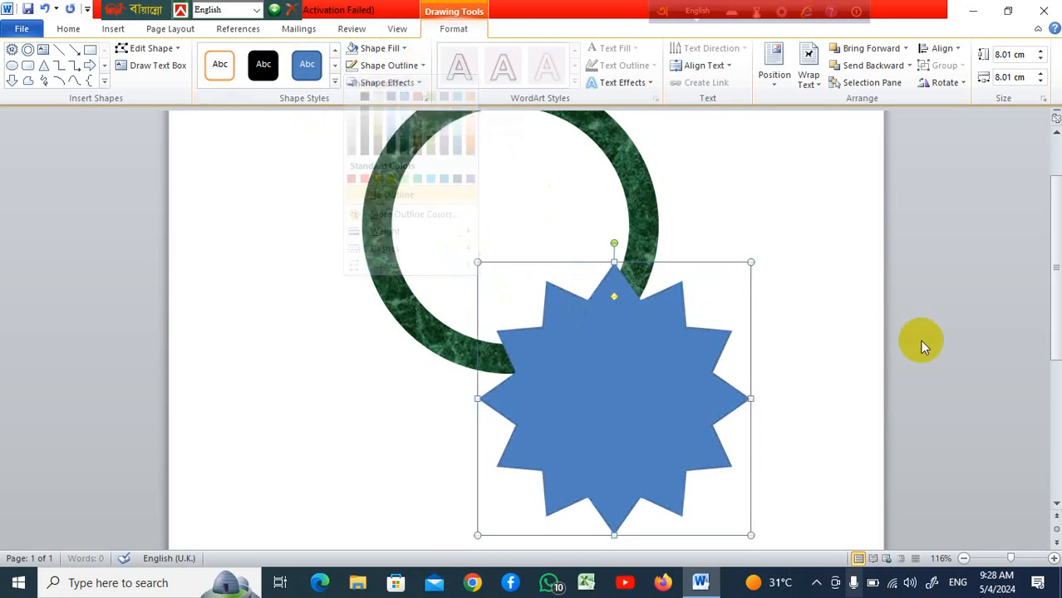
Move the star onto the center of the donut and make its points shallower
scroll(735, 371, "up", 2)
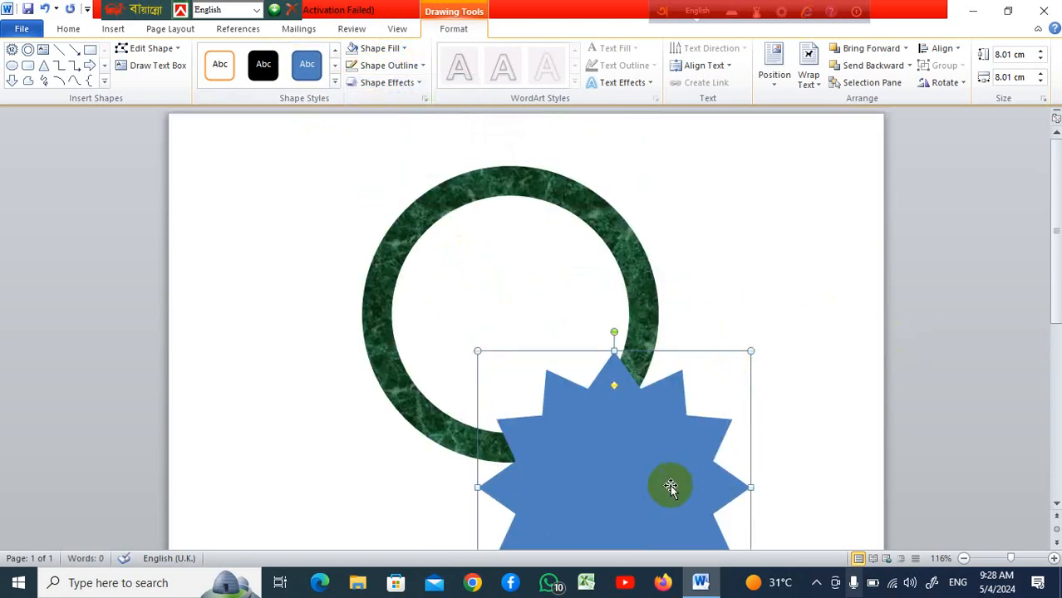
left_click_drag(671, 486, 561, 309)
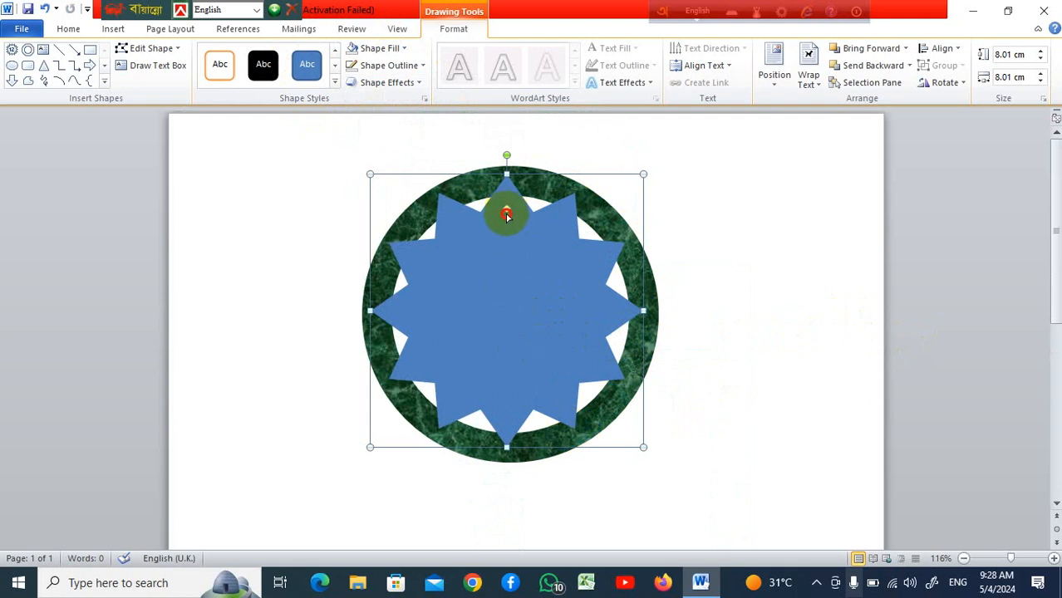
left_click_drag(508, 223, 507, 205)
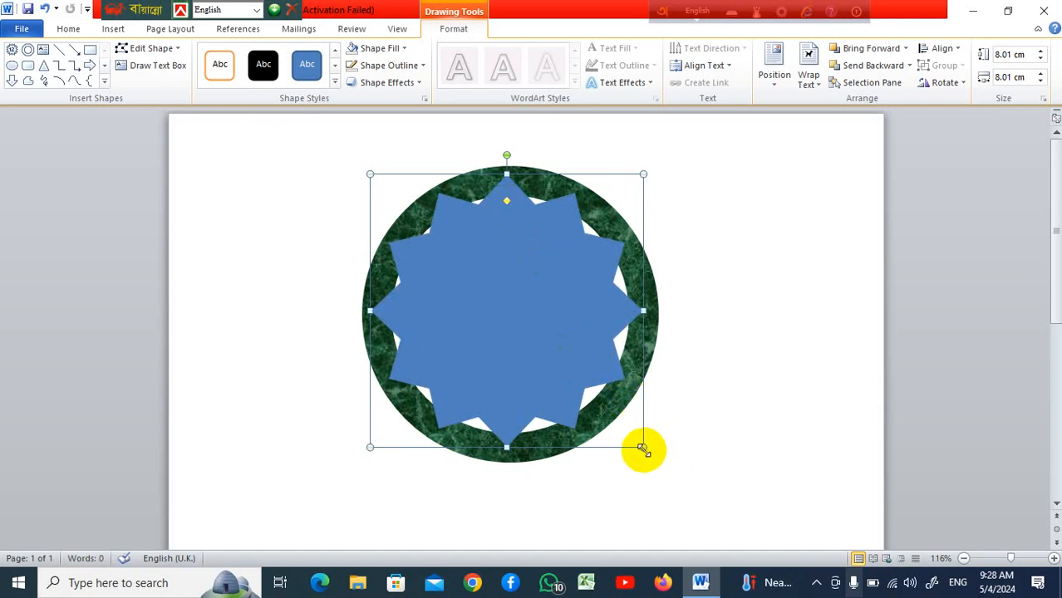
Enlarge the star to 8.72 cm so it matches the donut's outer edge
left_click_drag(643, 448, 659, 462)
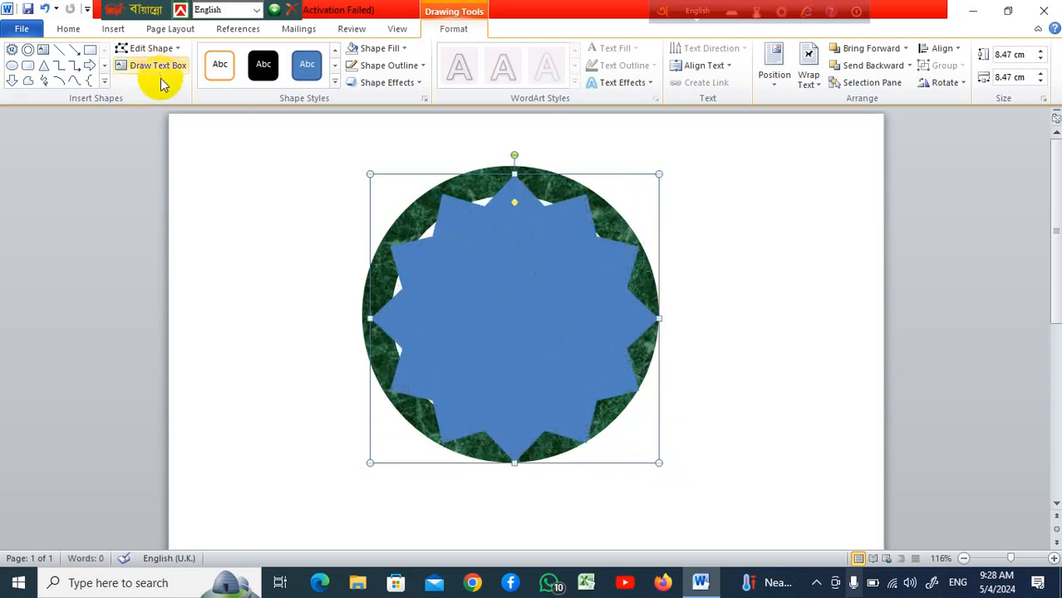
left_click_drag(372, 176, 361, 166)
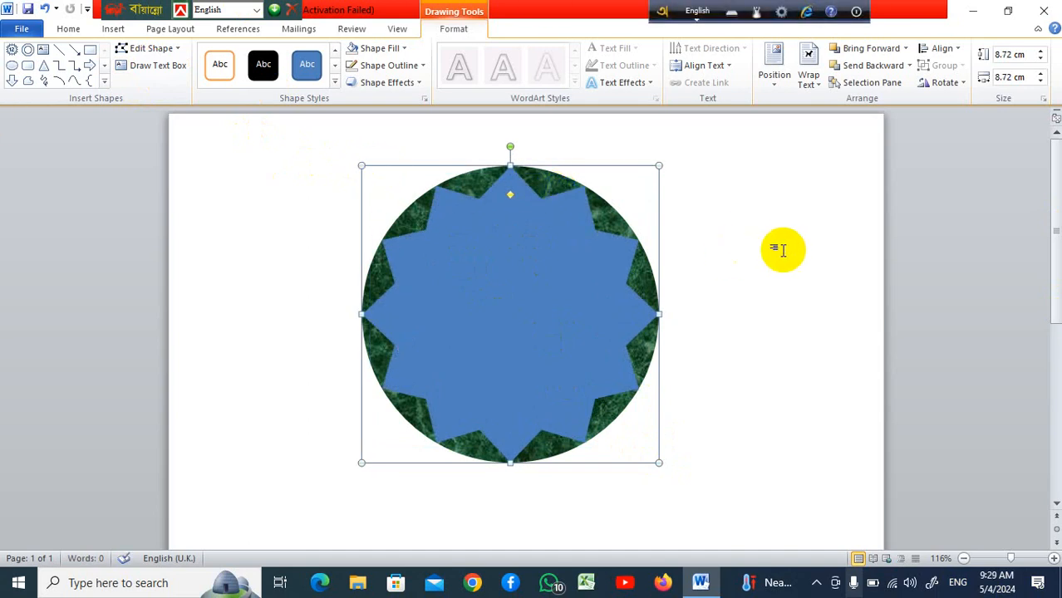
left_click(766, 296)
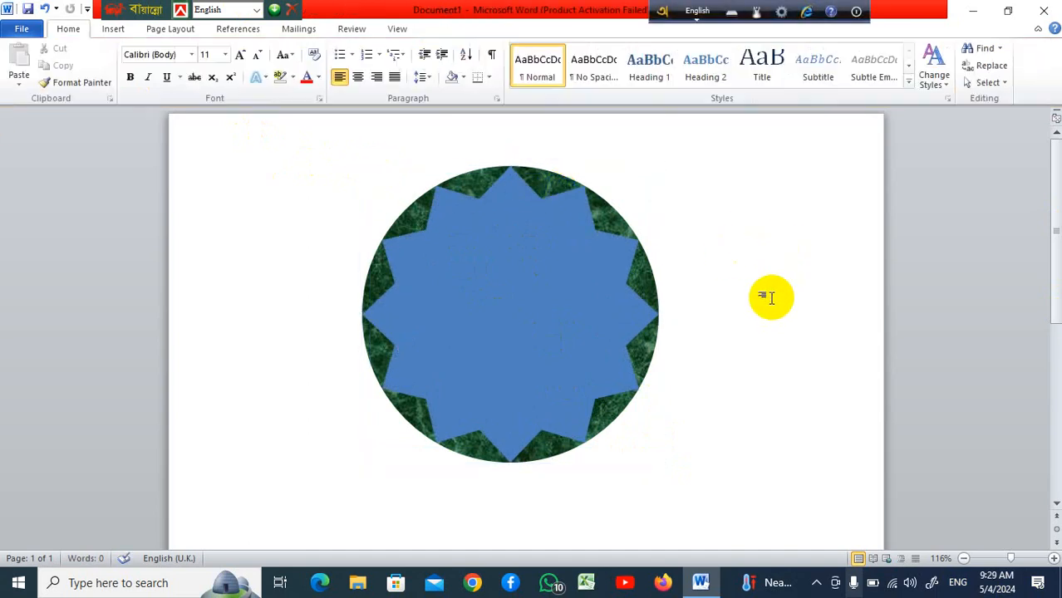
Draw a circle about 7.5 cm wide and center it over the star
left_click(488, 270)
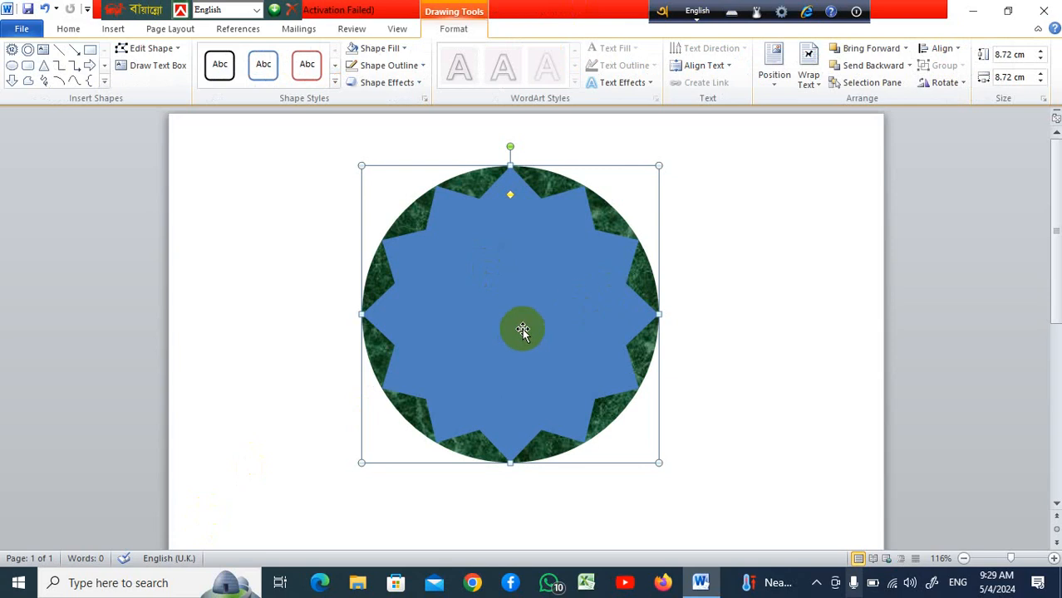
left_click(114, 31)
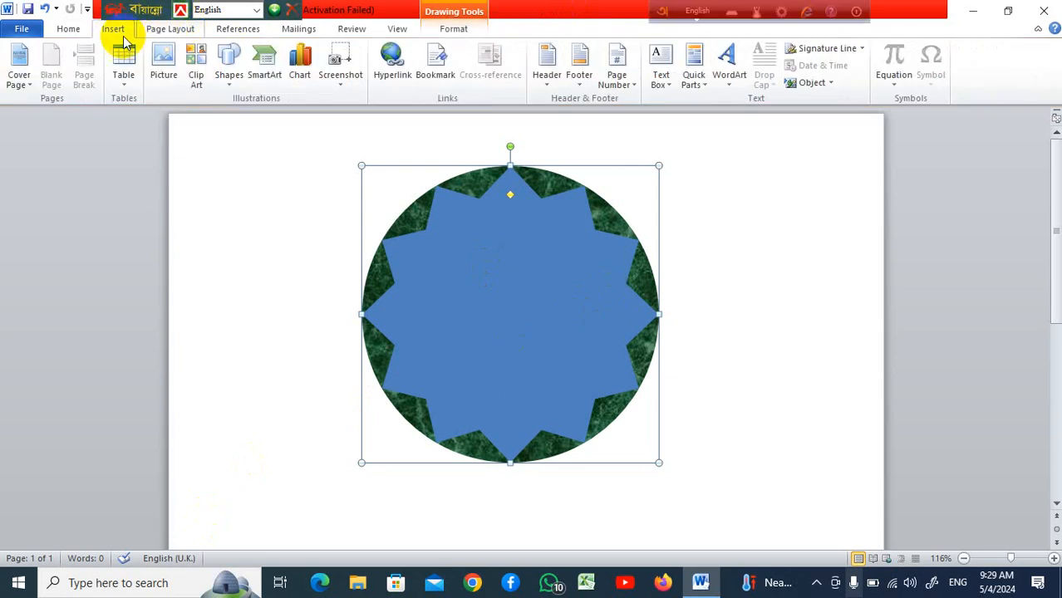
left_click(226, 83)
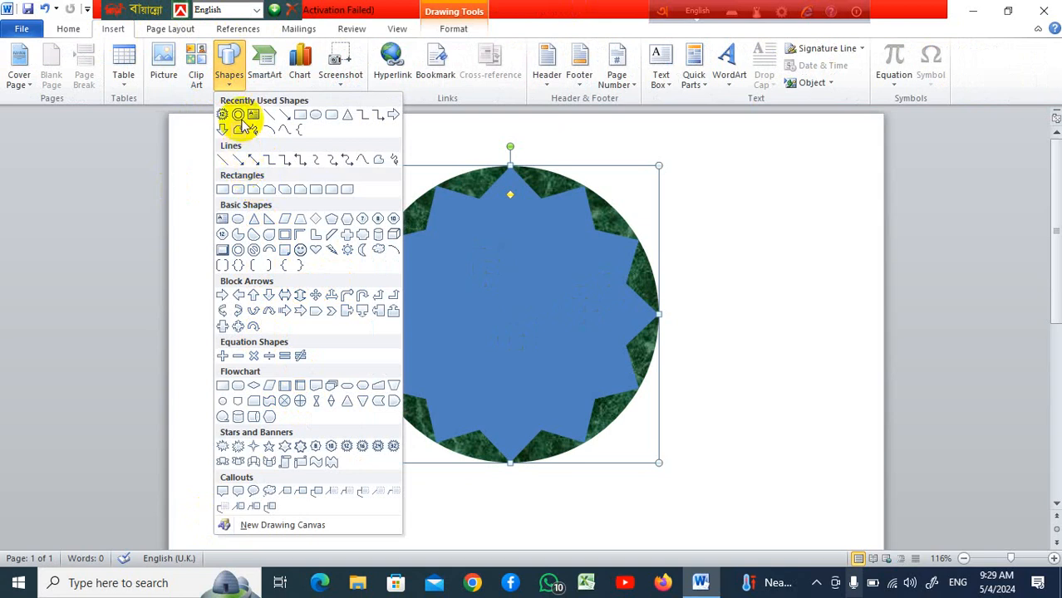
left_click(315, 118)
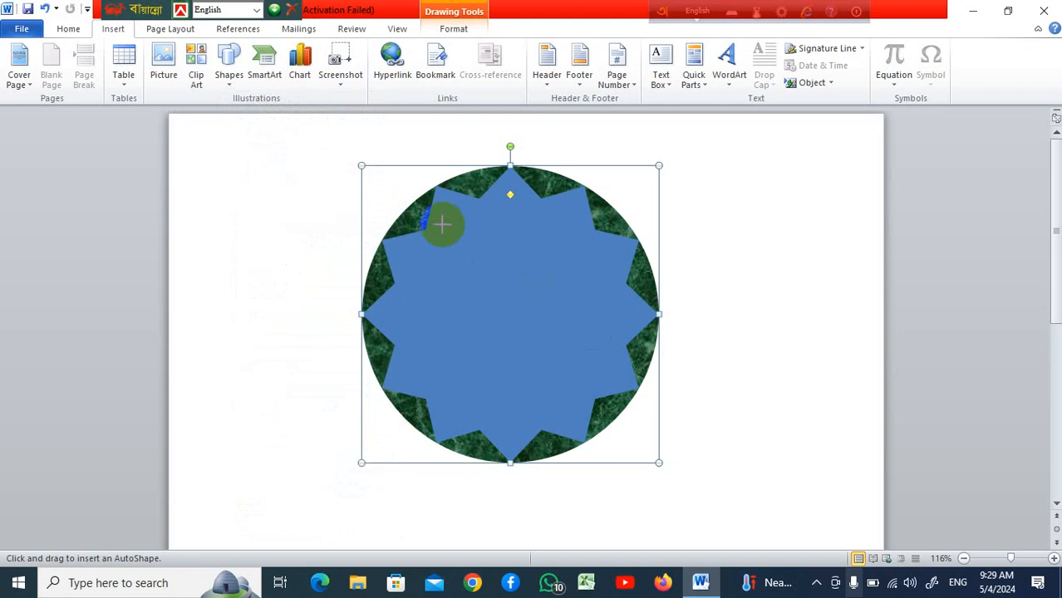
mouse_move(442, 224)
left_mouse_down()
mouse_move(656, 472)
mouse_move(647, 455)
mouse_move(600, 408)
mouse_move(677, 511)
mouse_move(576, 372)
mouse_move(661, 504)
mouse_move(562, 375)
mouse_move(661, 517)
mouse_move(590, 408)
mouse_move(630, 512)
mouse_move(574, 410)
mouse_move(650, 524)
mouse_move(626, 481)
left_mouse_up()
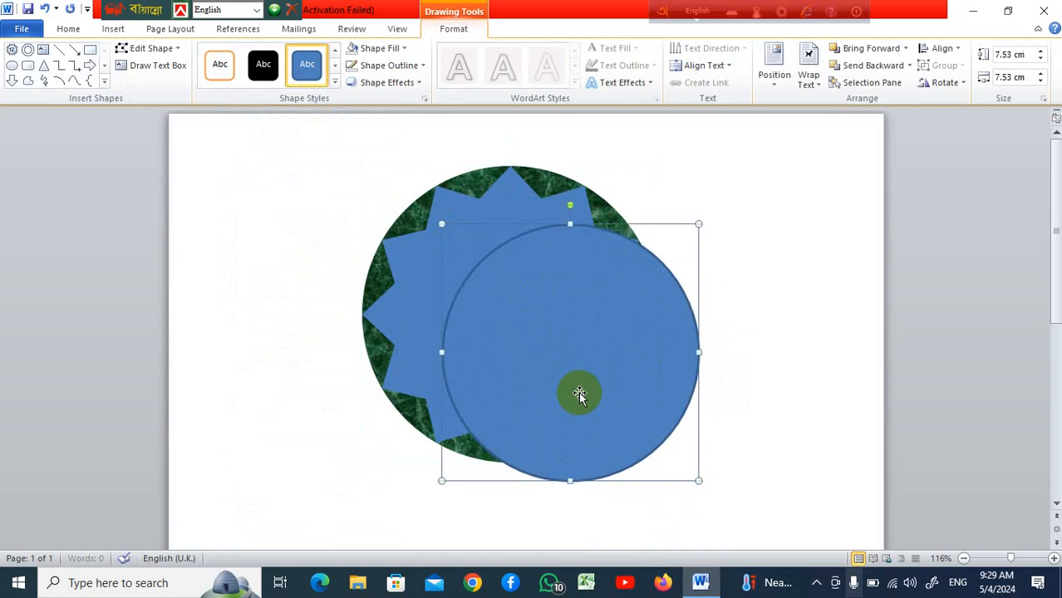
left_click_drag(578, 391, 527, 355)
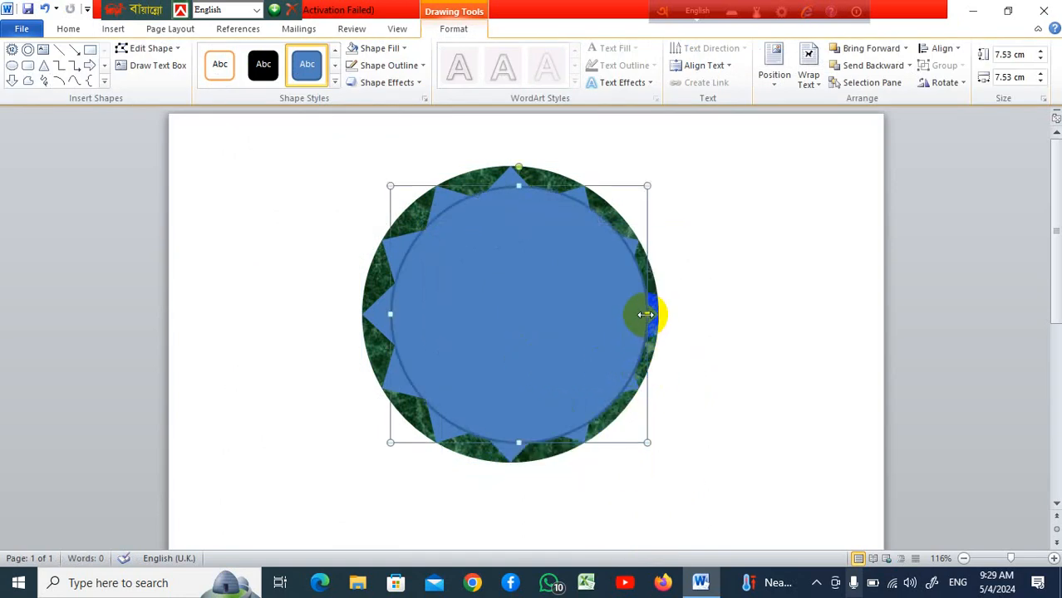
Resize the circle to about 7 cm high and 6.93 cm wide inside the star
left_click_drag(635, 314, 627, 315)
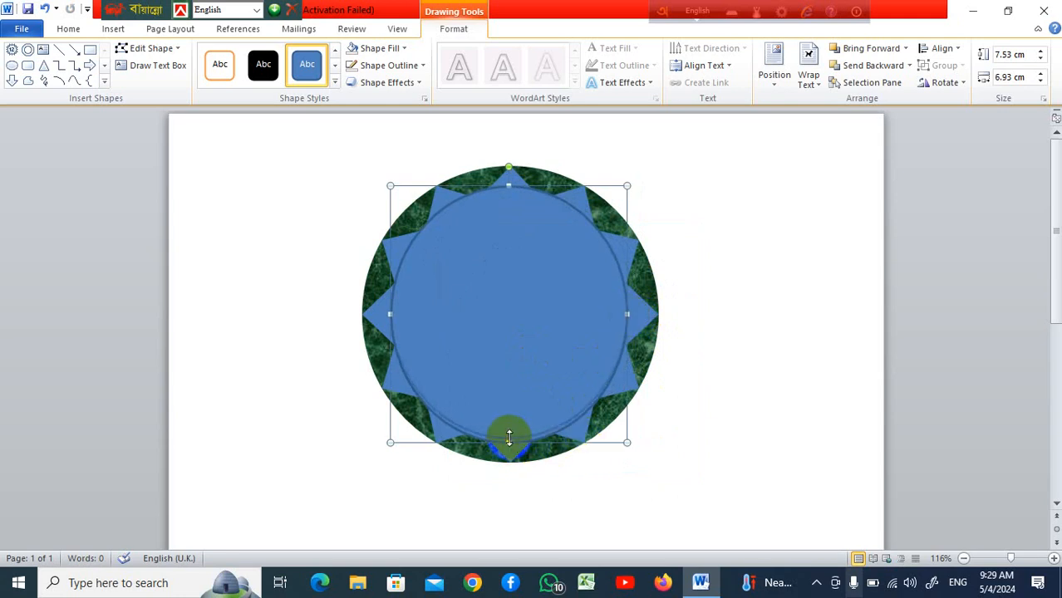
left_click_drag(509, 438, 511, 438)
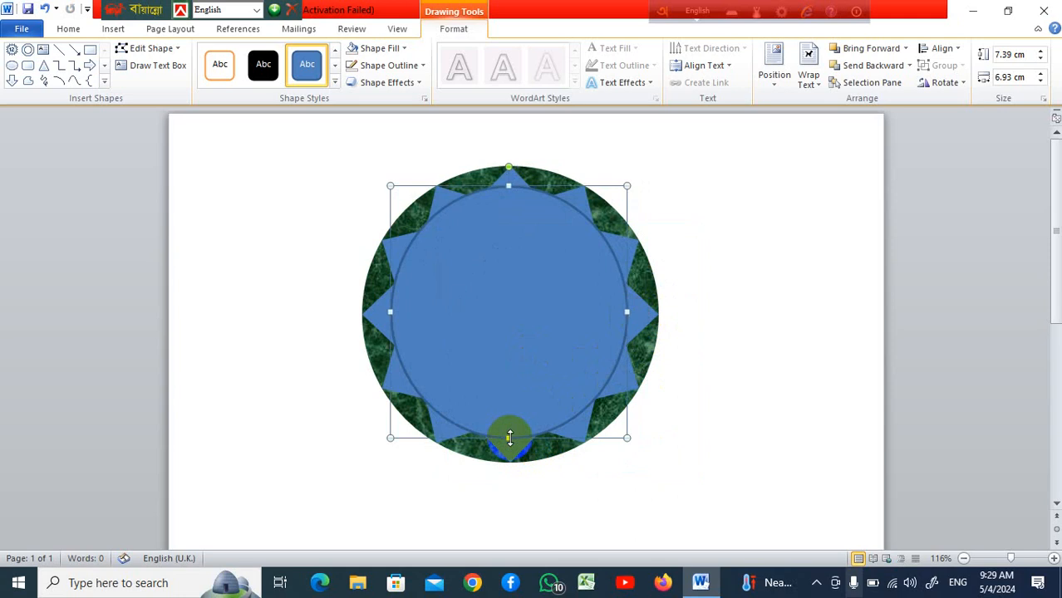
left_click(494, 194)
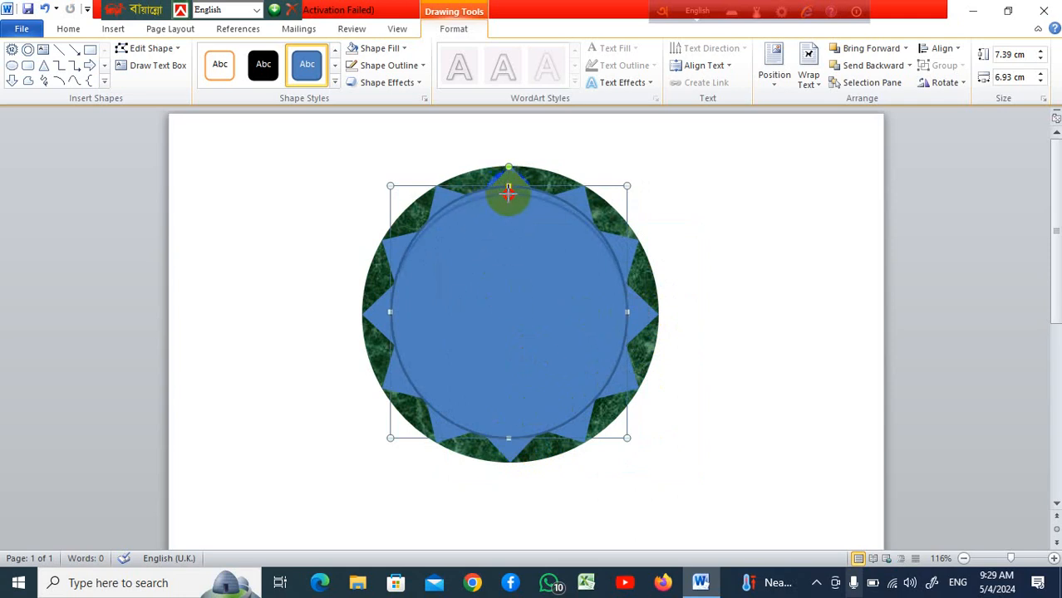
left_click_drag(509, 193, 509, 194)
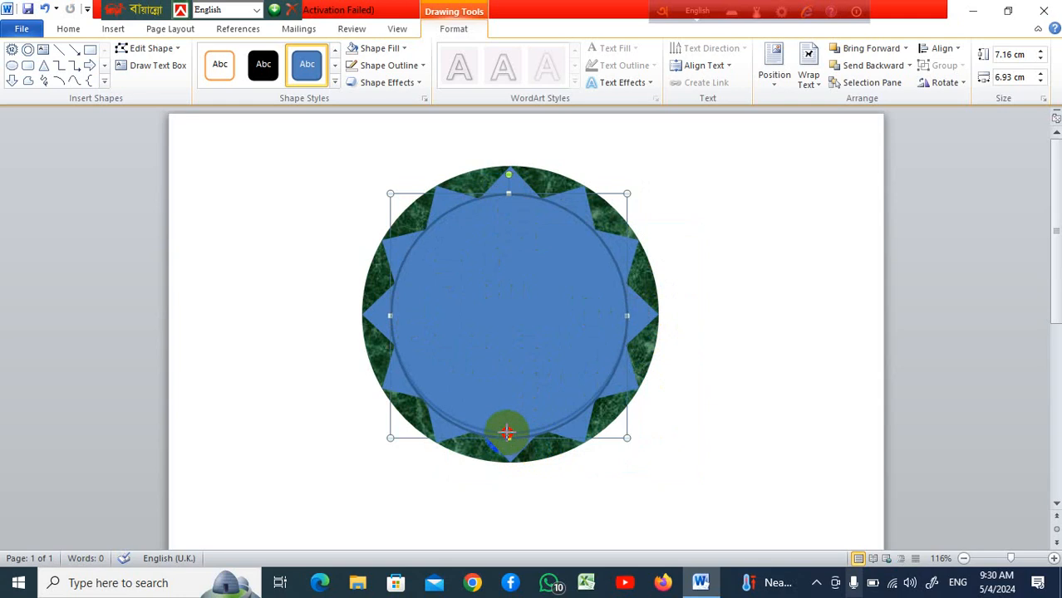
left_click_drag(507, 433, 505, 430)
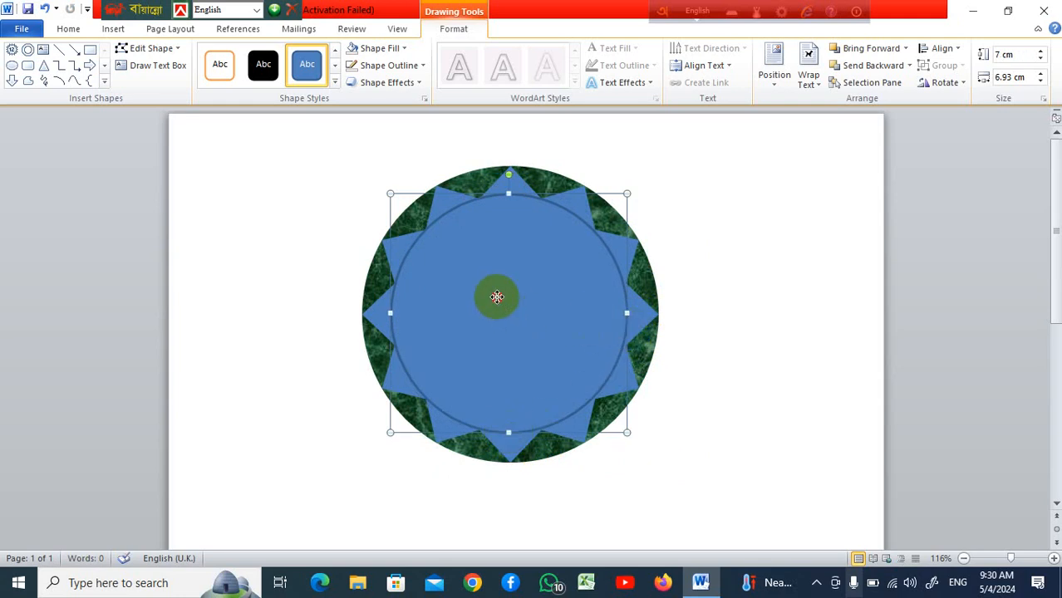
Fill the circle with the standard orange color
left_click(406, 49)
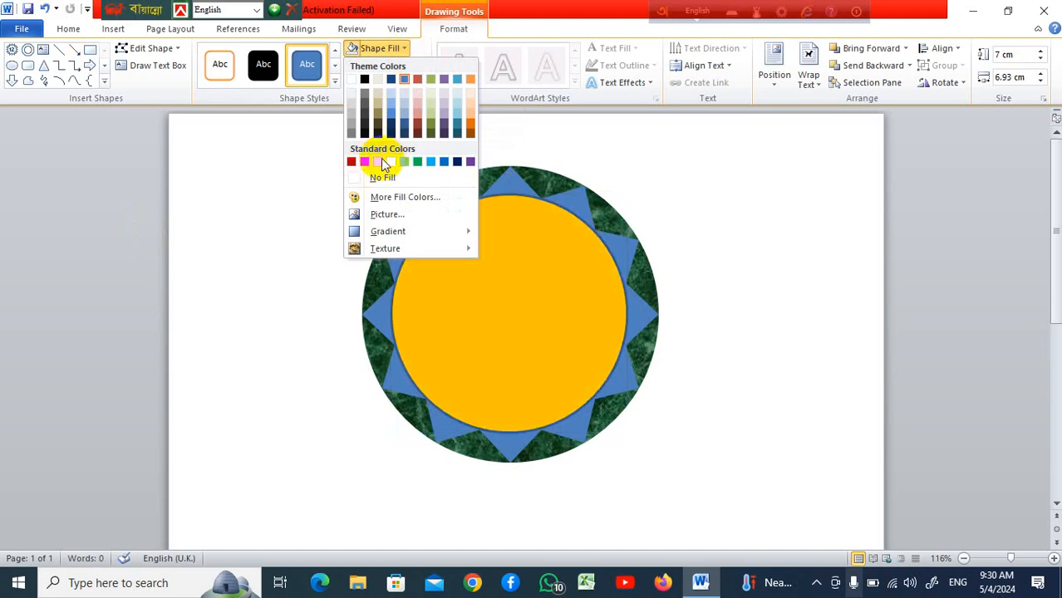
left_click(380, 162)
left_click(747, 275)
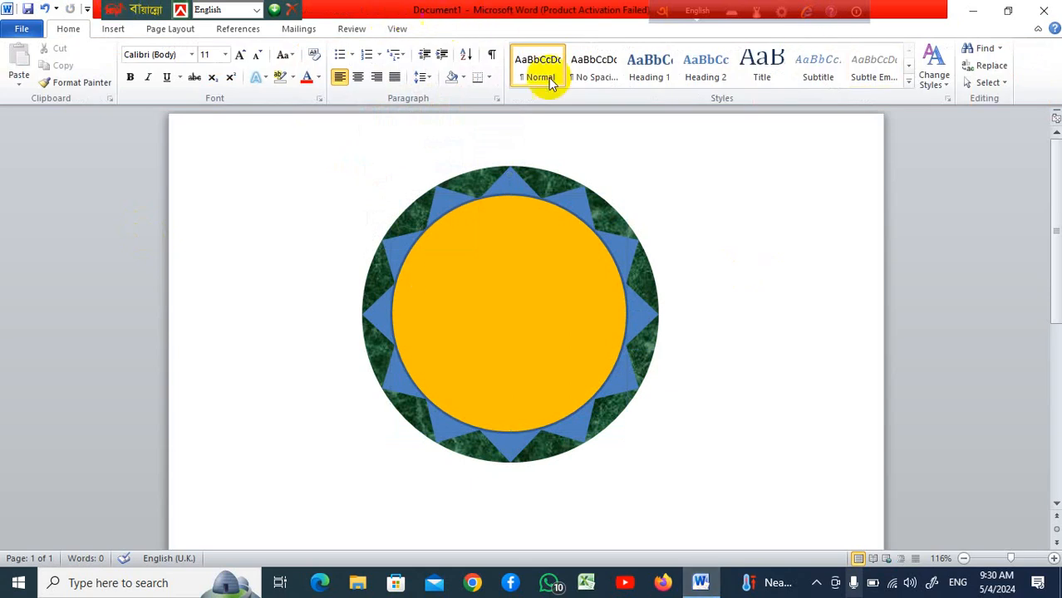
Draw a smaller circle inside the orange circle and resize it to about 5.4 cm across
left_click(113, 31)
left_click(231, 79)
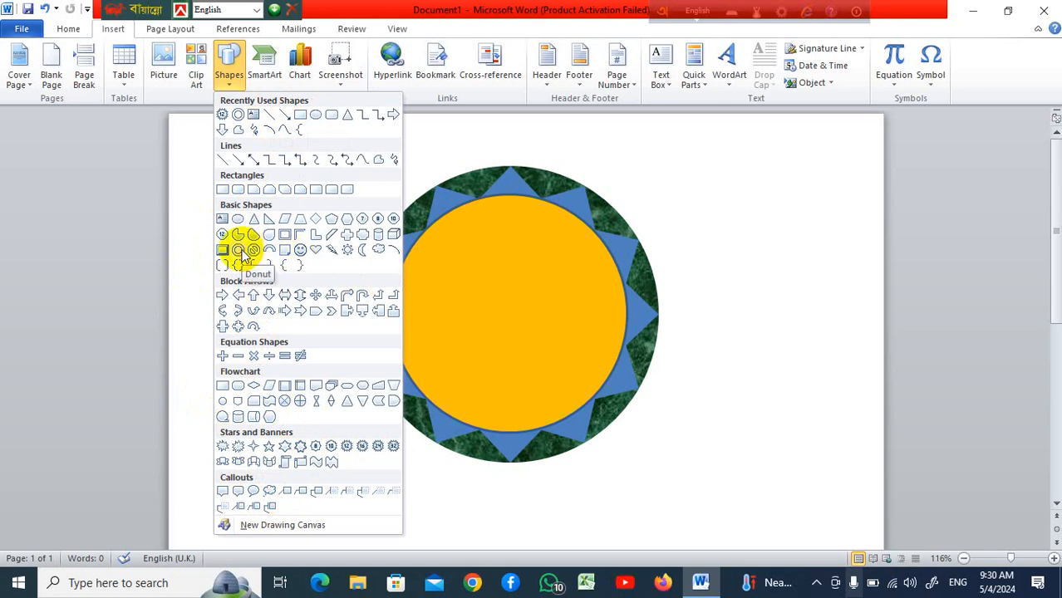
left_click(315, 116)
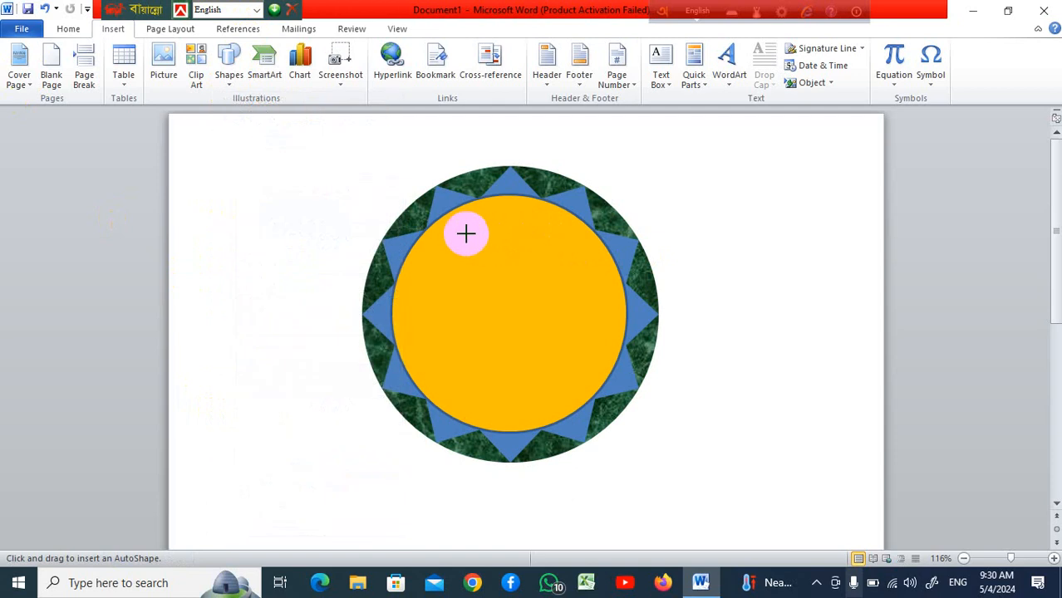
left_click_drag(465, 232, 664, 432)
left_click_drag(571, 349, 521, 329)
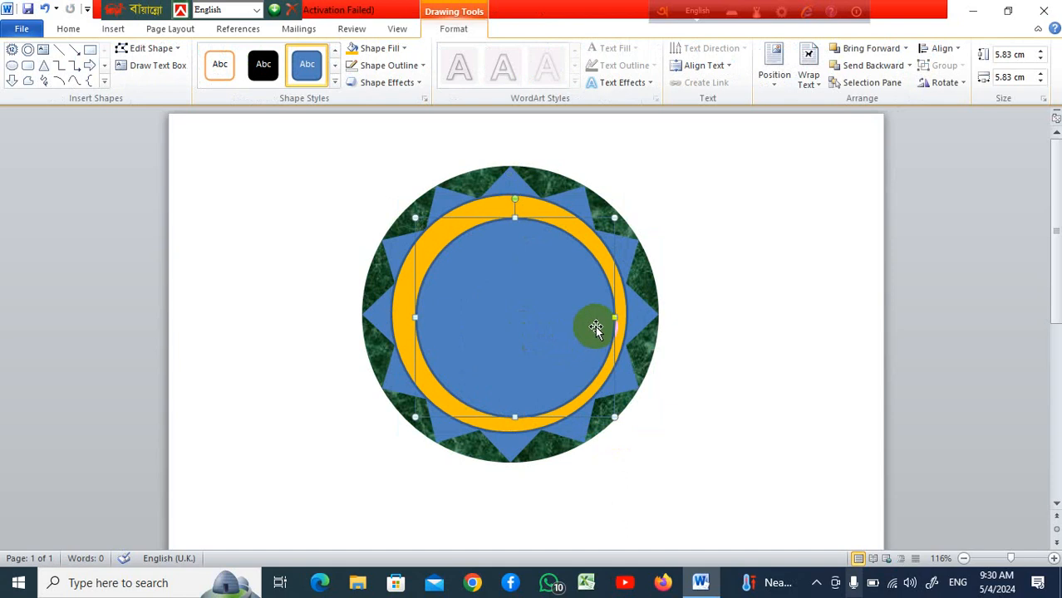
left_click_drag(613, 316, 599, 316)
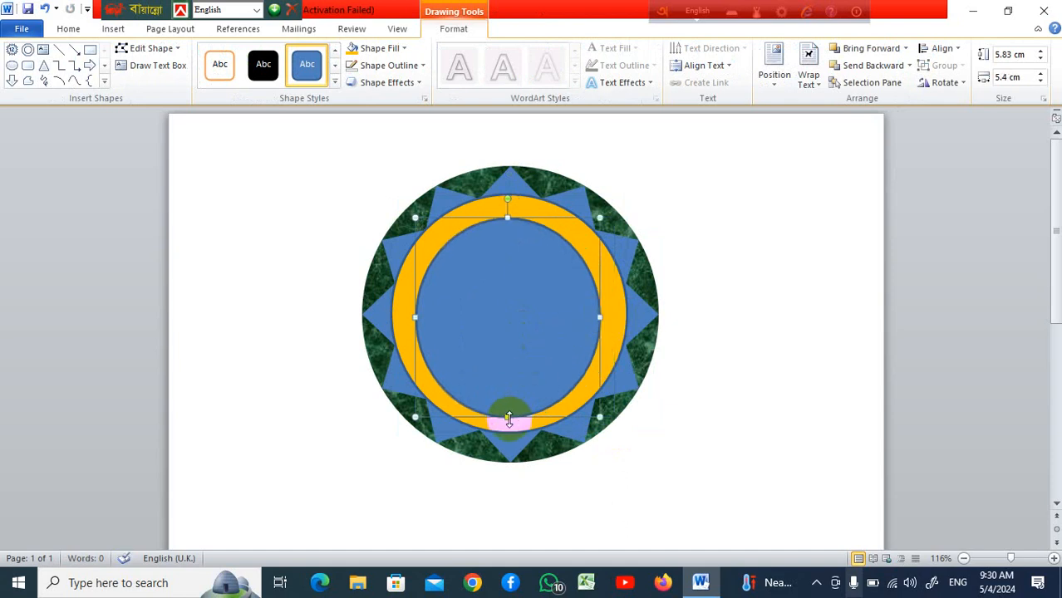
left_click_drag(509, 420, 508, 404)
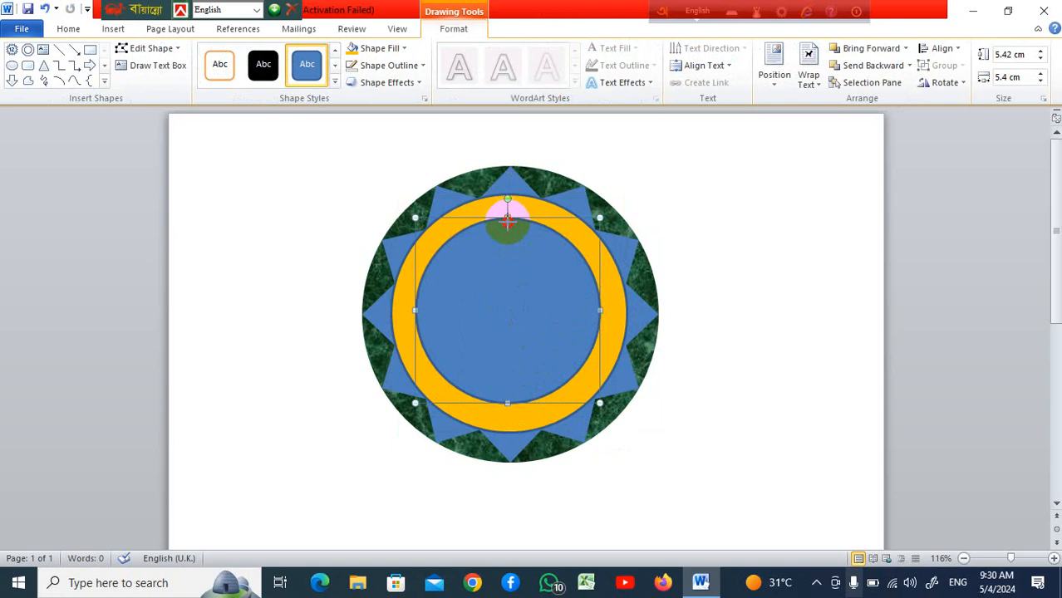
Resize the inner circle to about 5.31 cm high and 5.24 cm wide, and fill it with white
left_click_drag(507, 220, 508, 223)
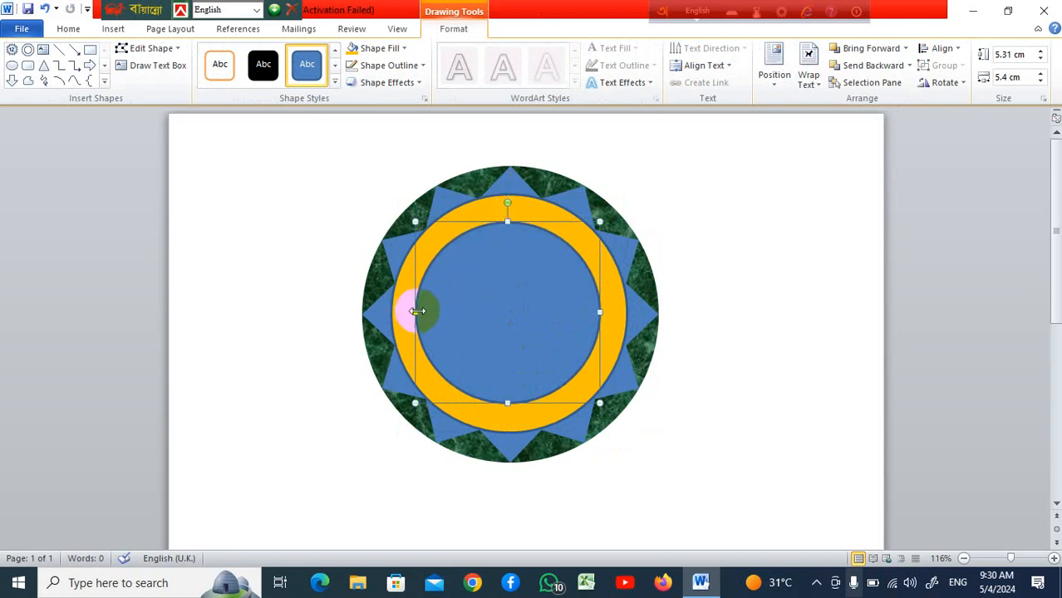
left_click_drag(416, 312, 421, 312)
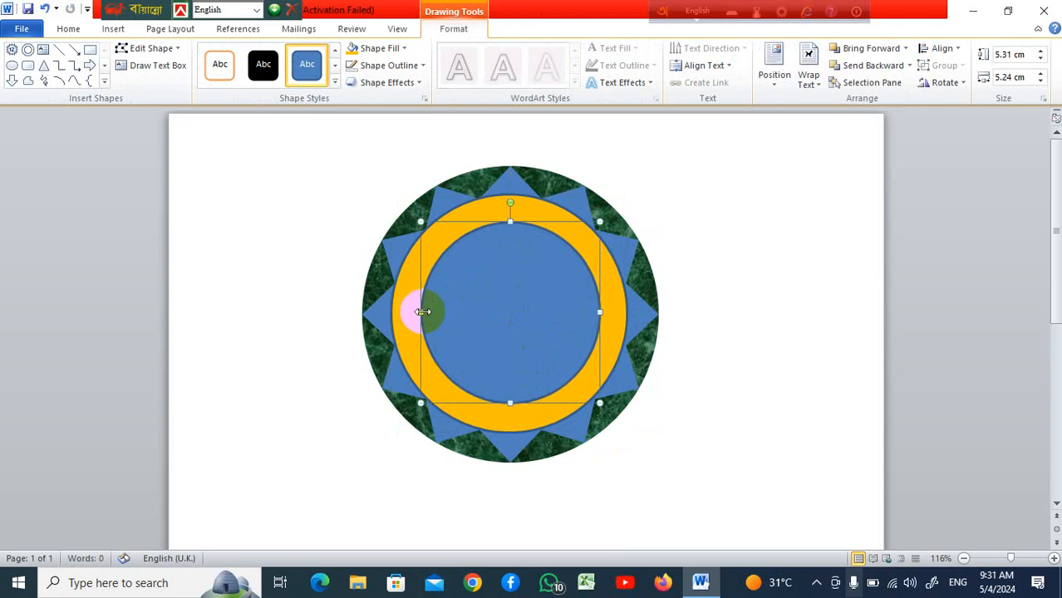
left_click(406, 49)
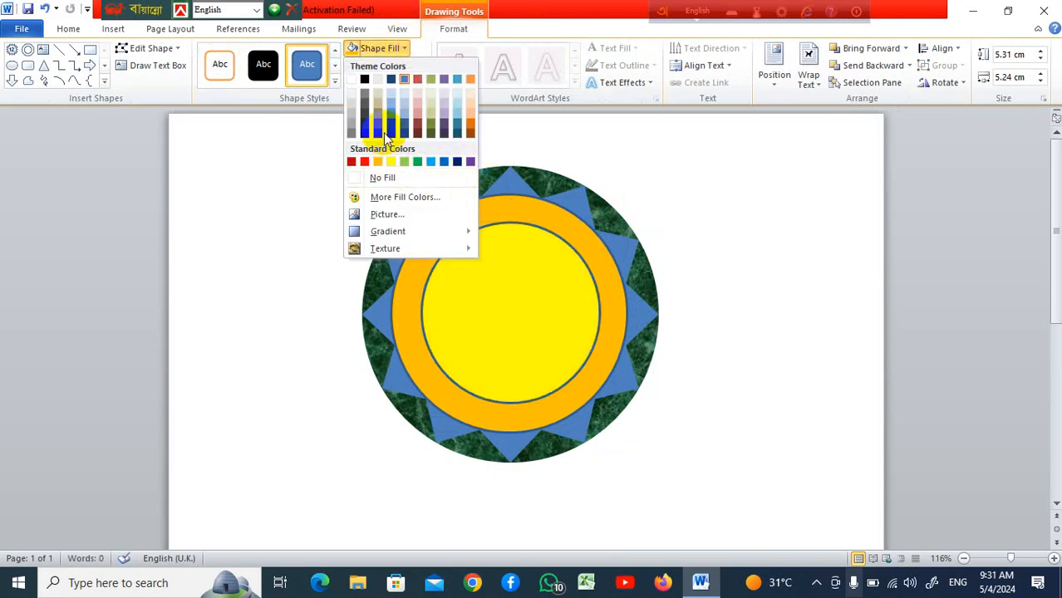
left_click(352, 79)
left_click(792, 314)
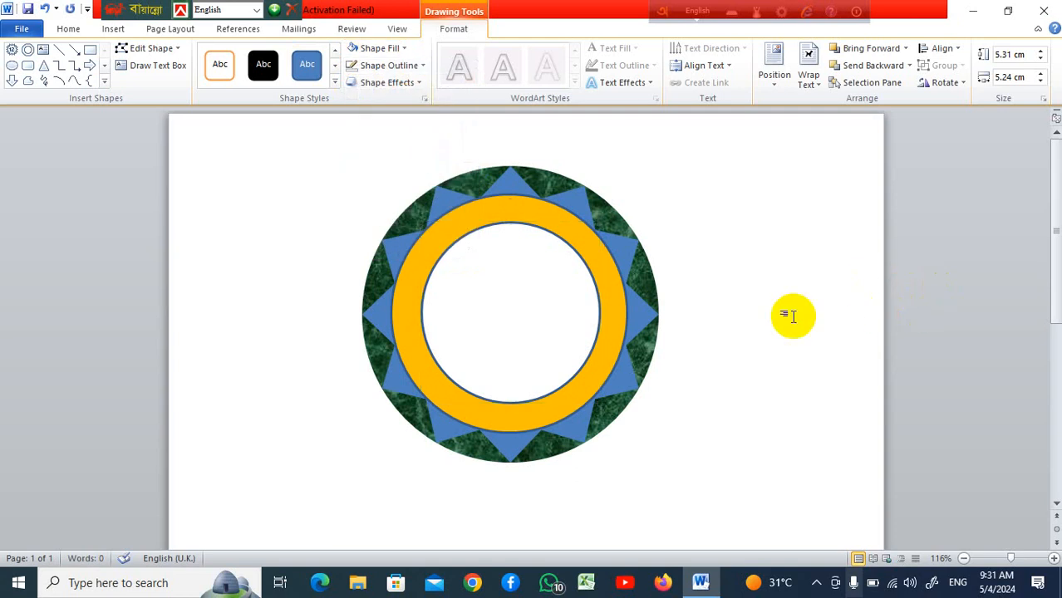
Remove the outline from the inner white circle
left_click(564, 295)
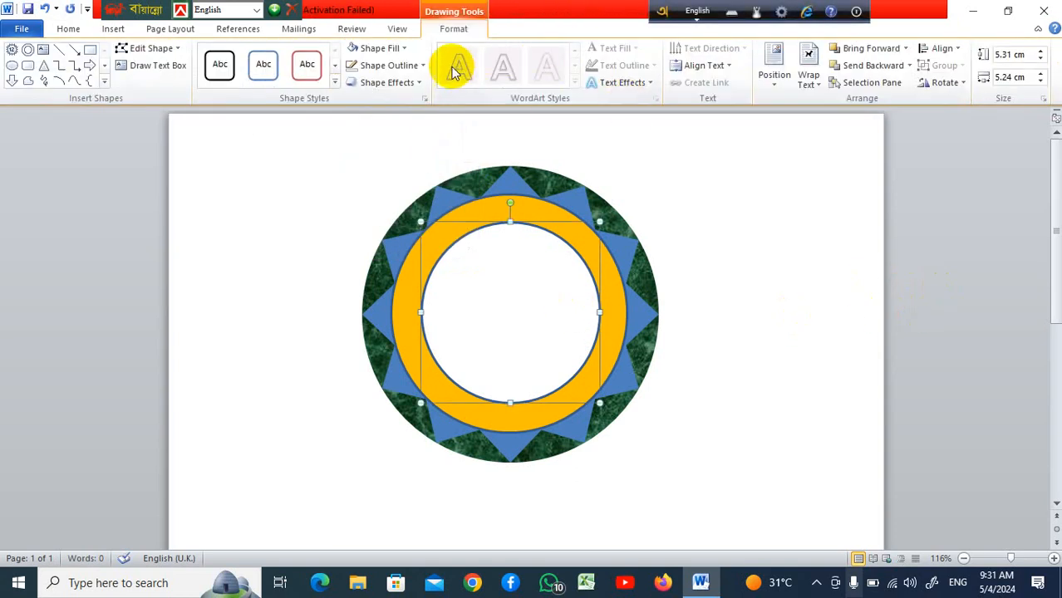
left_click(423, 65)
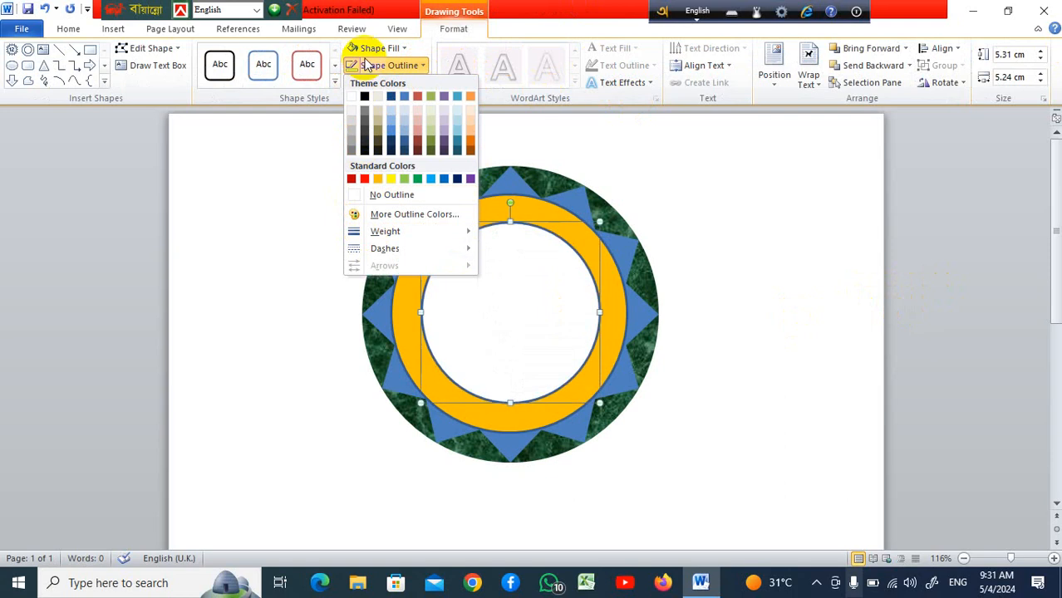
left_click(373, 196)
left_click(706, 261)
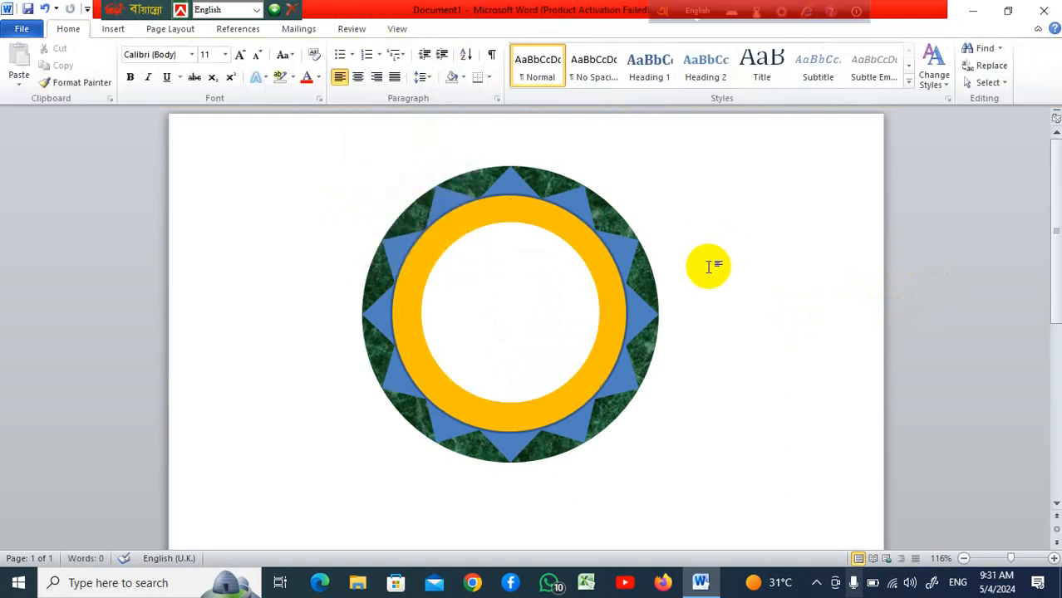
Remove the outline from the orange circle
left_click(607, 255)
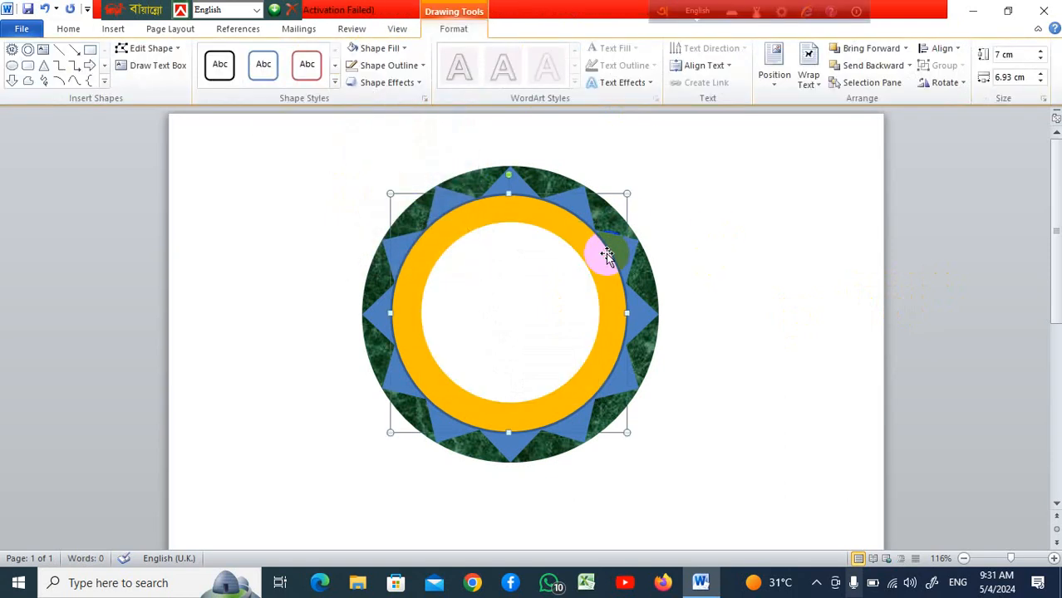
left_click(420, 66)
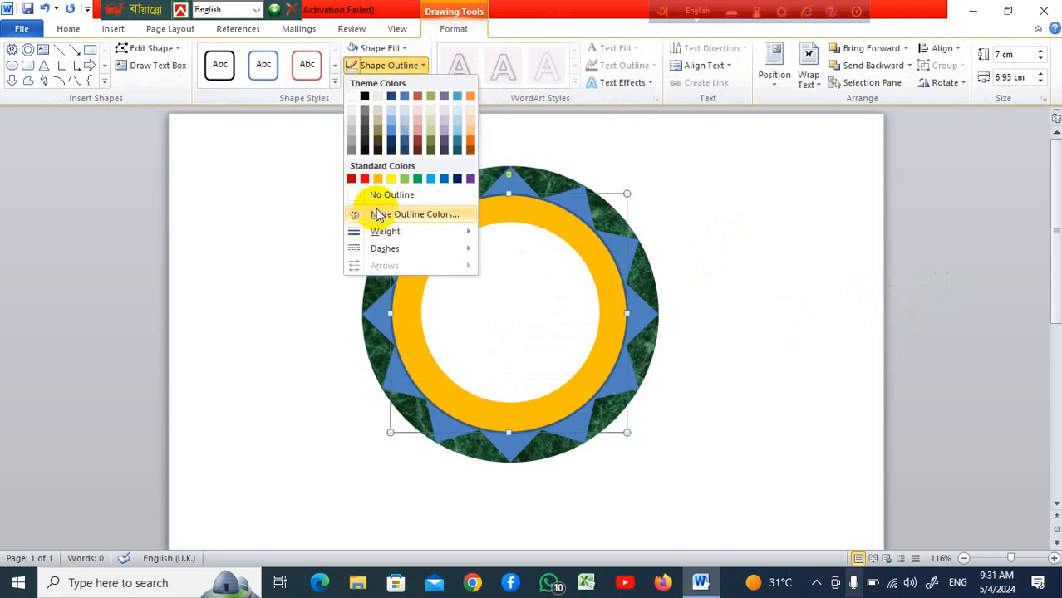
left_click(383, 198)
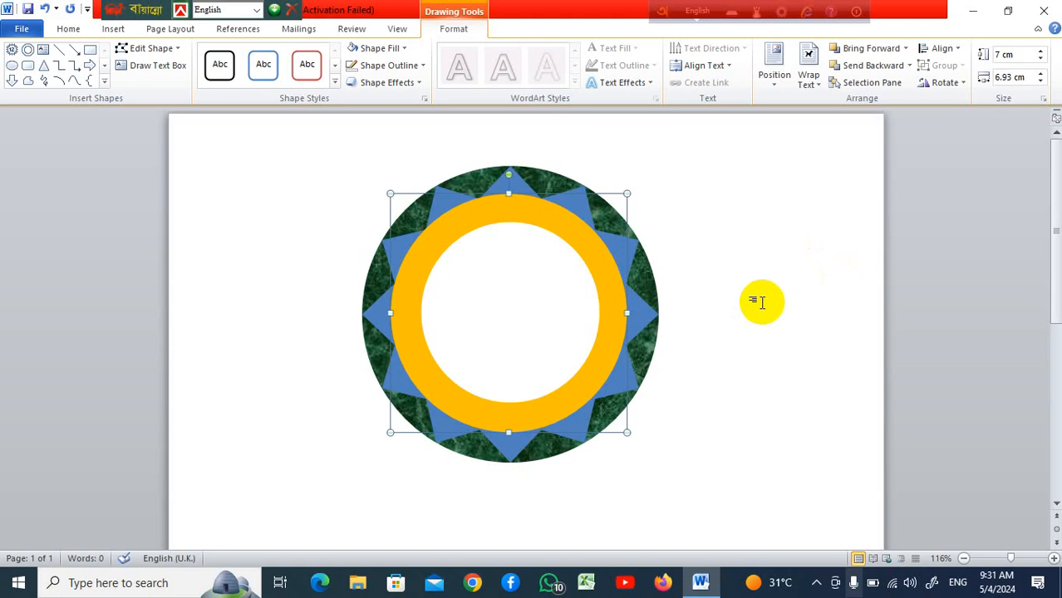
scroll(758, 299, "down", 2)
scroll(758, 299, "up", 2)
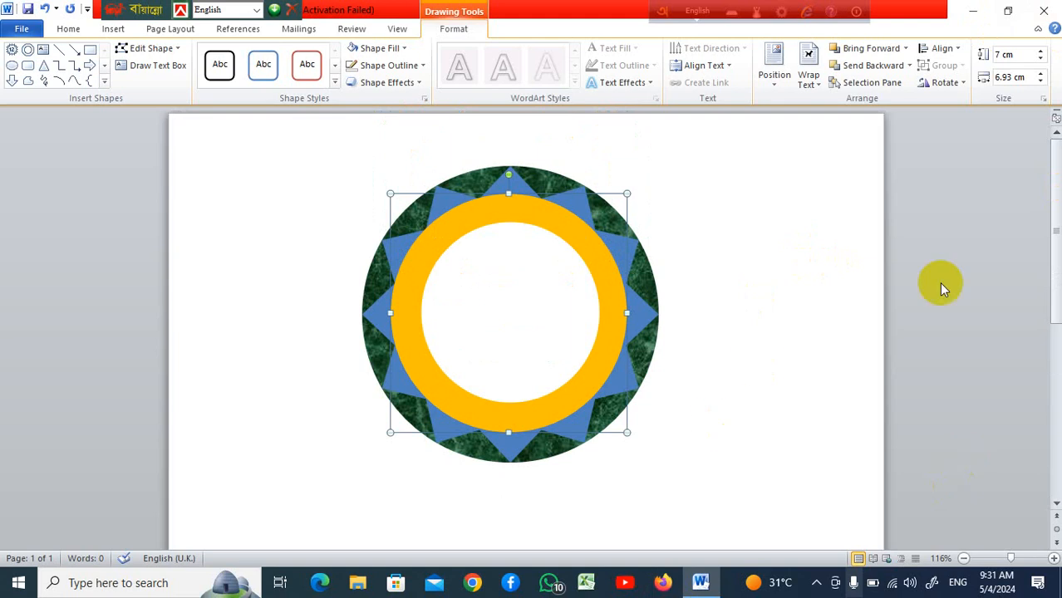
left_click(740, 312)
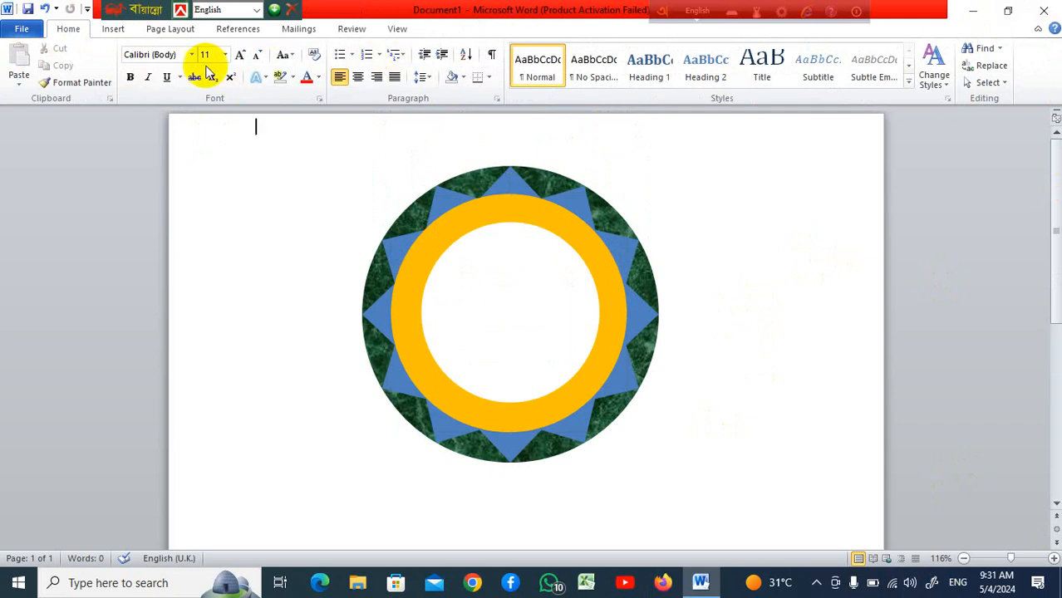
Insert a WordArt object in the orange gradient style with the text student Computer
left_click(110, 29)
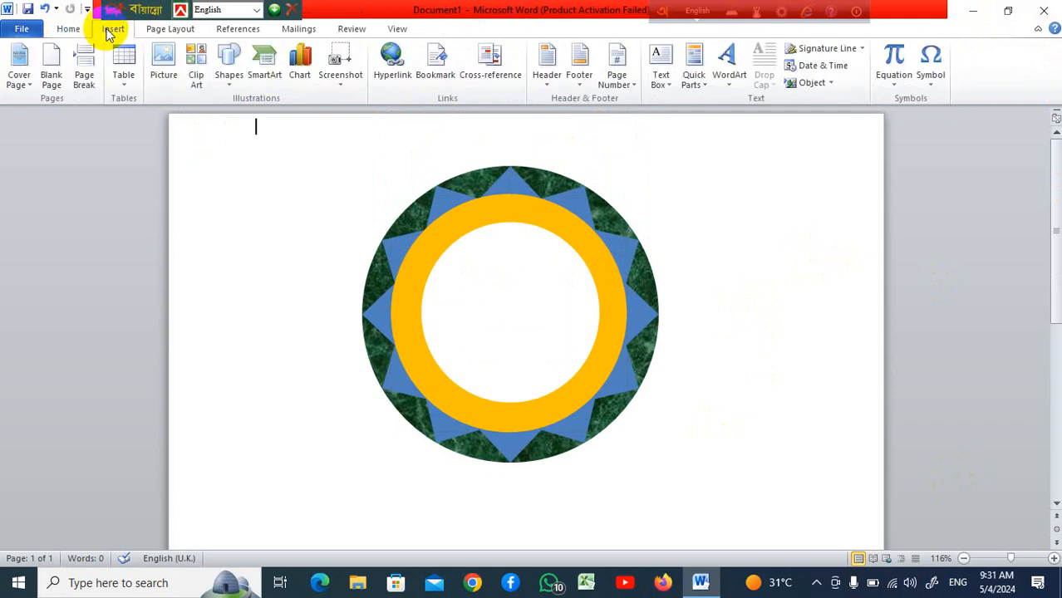
left_click(726, 89)
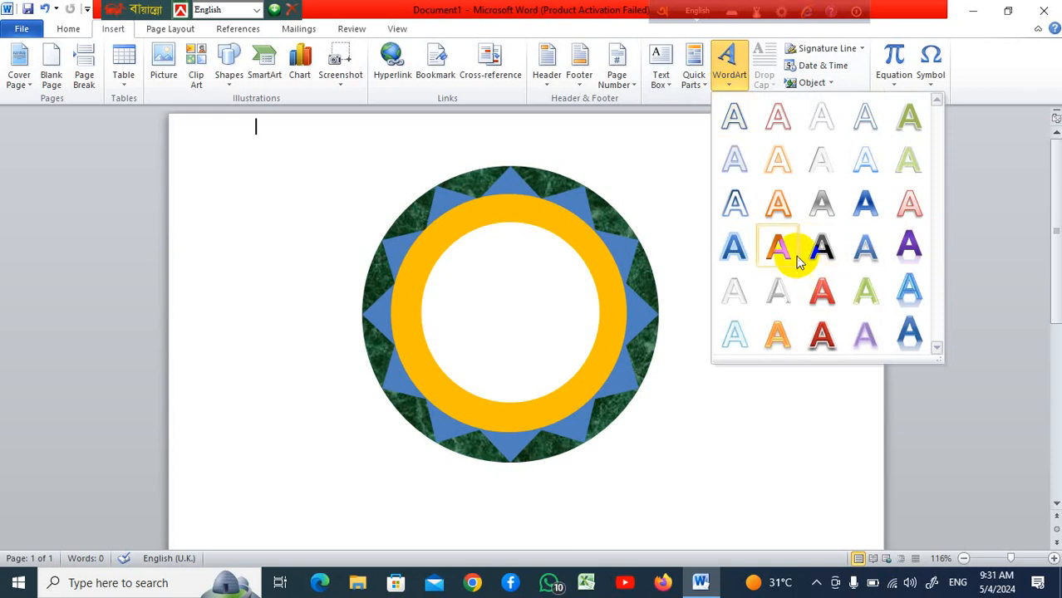
left_click(792, 247)
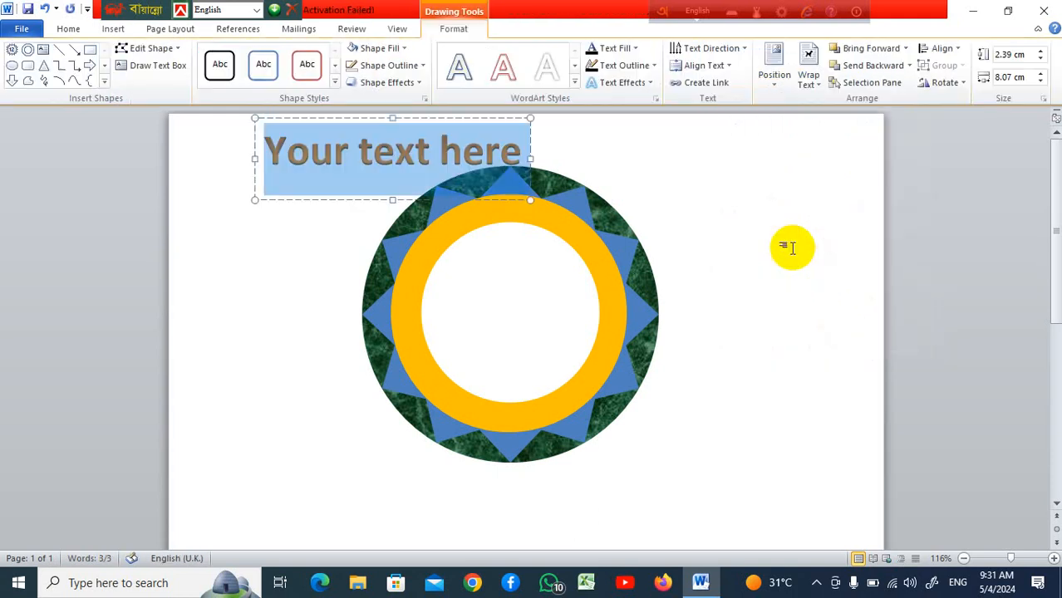
type("S")
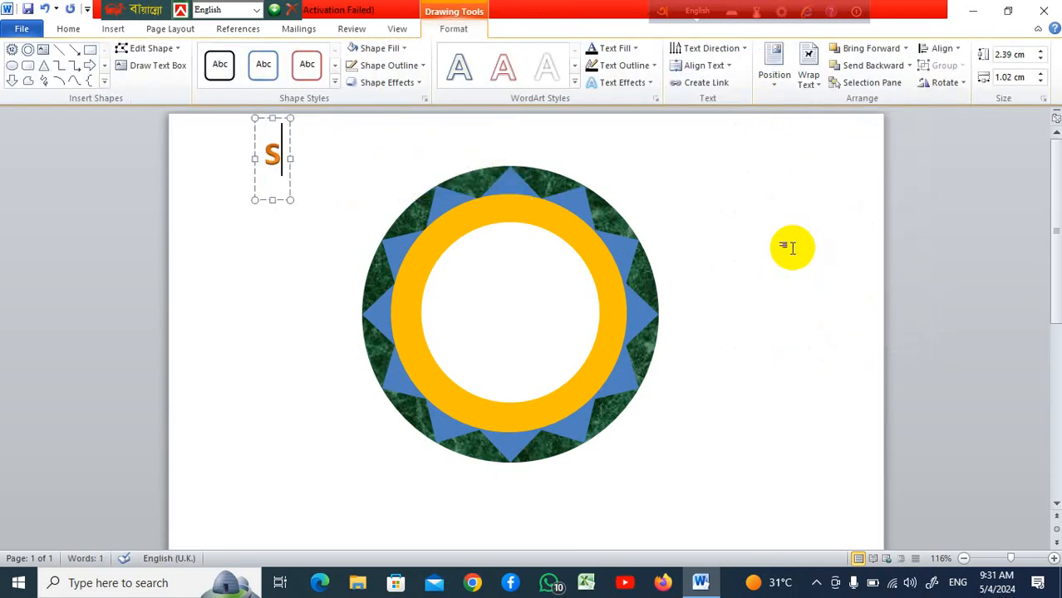
type("t")
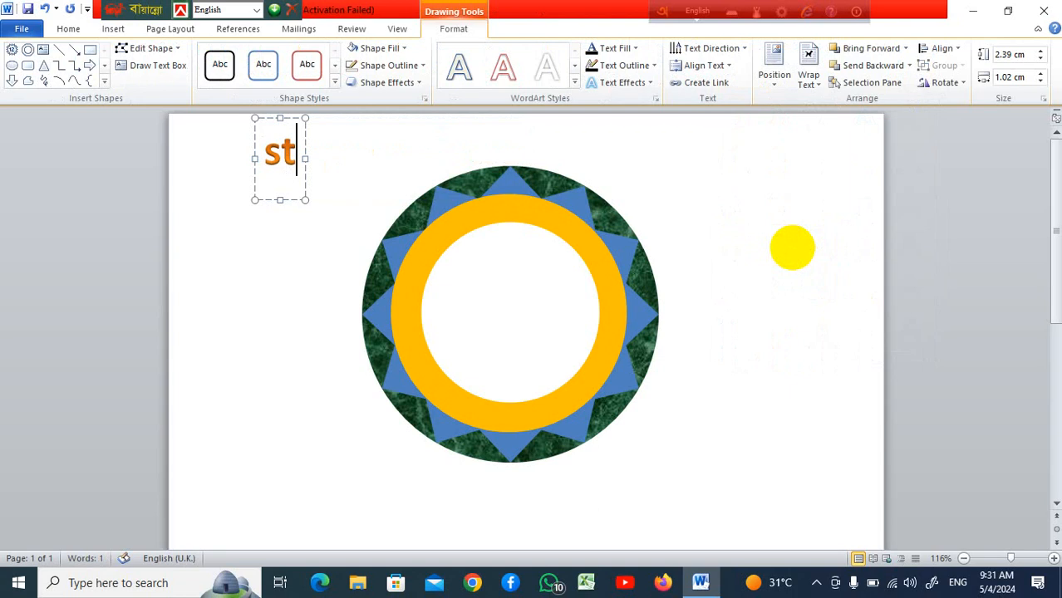
type("u")
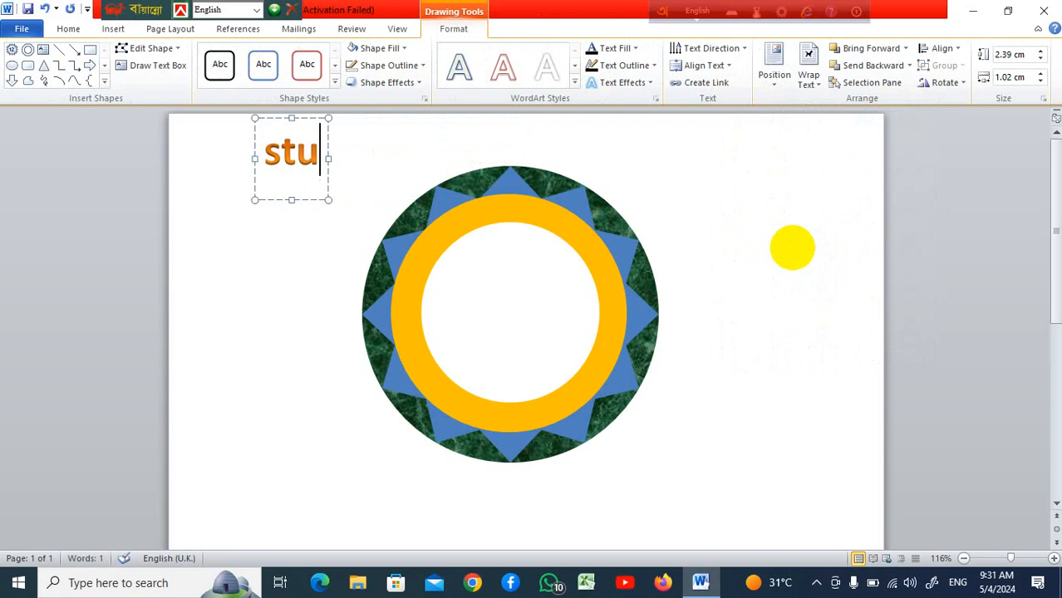
type("dent")
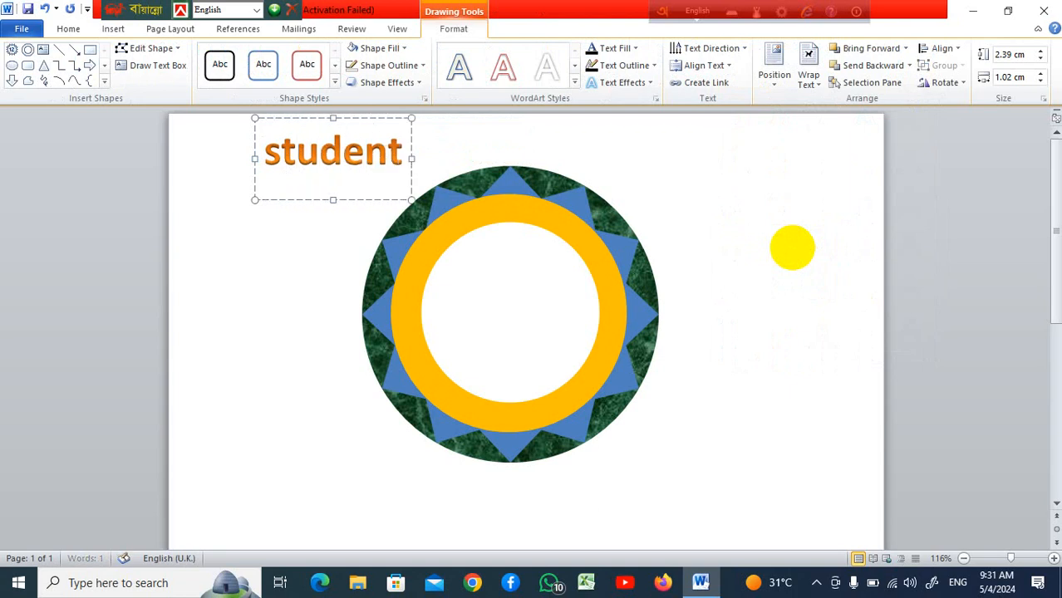
type(" C")
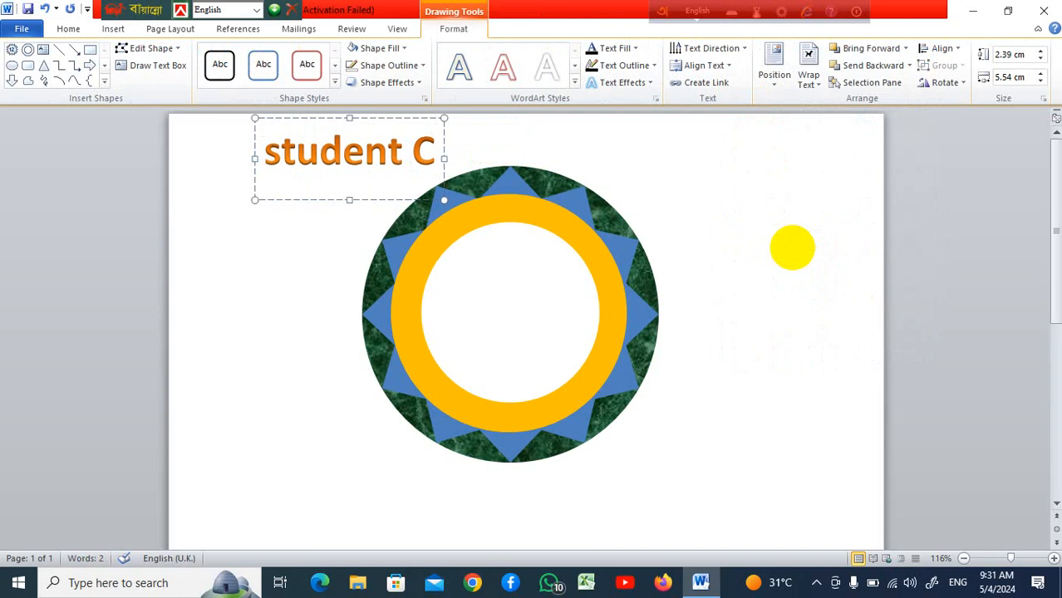
type("om")
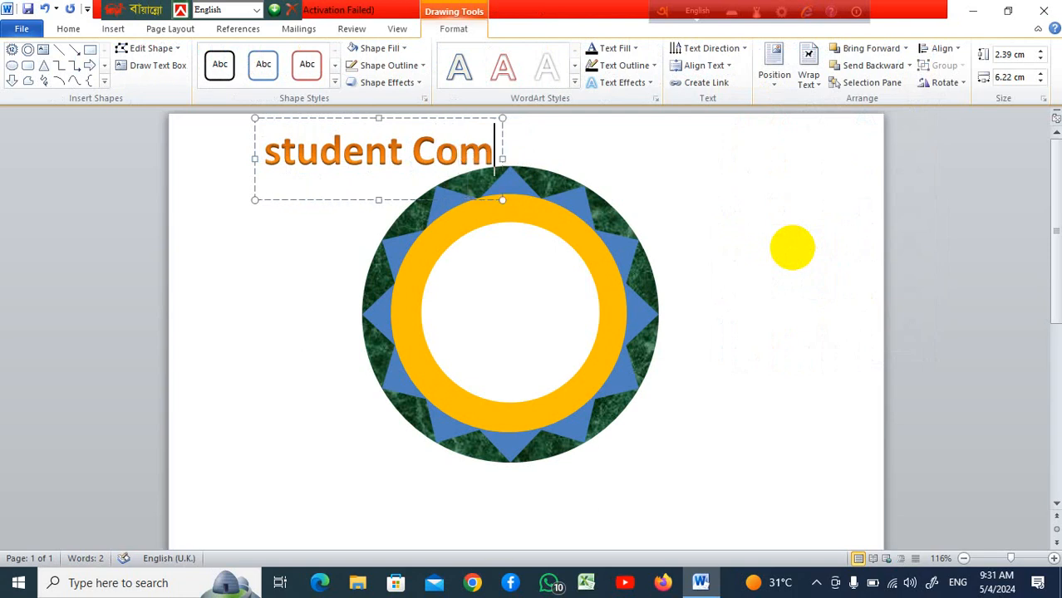
type("puter")
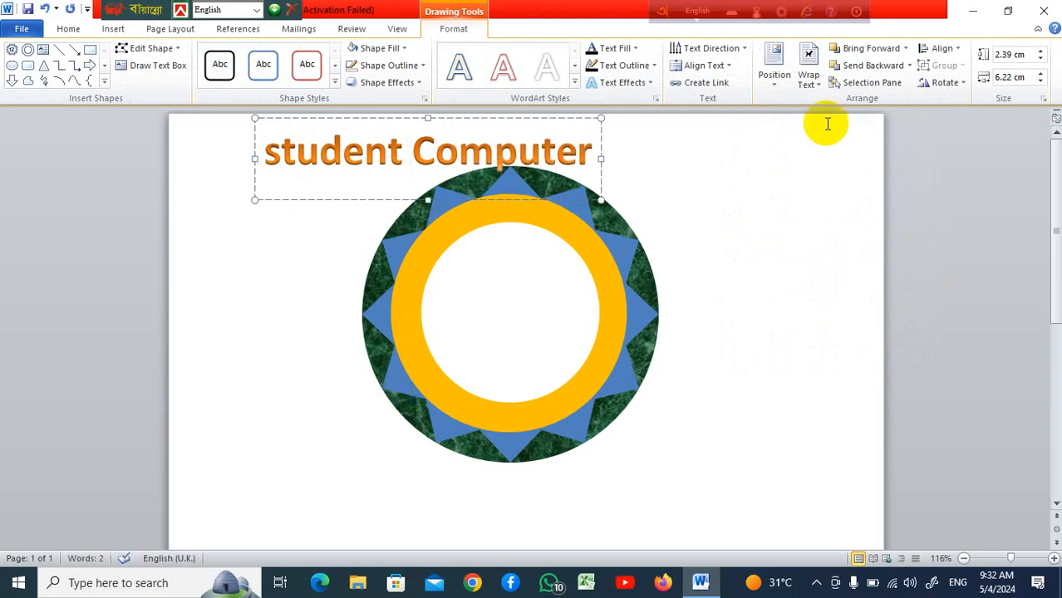
Change the WordArt text's font to Algerian
left_click_drag(588, 147, 268, 161)
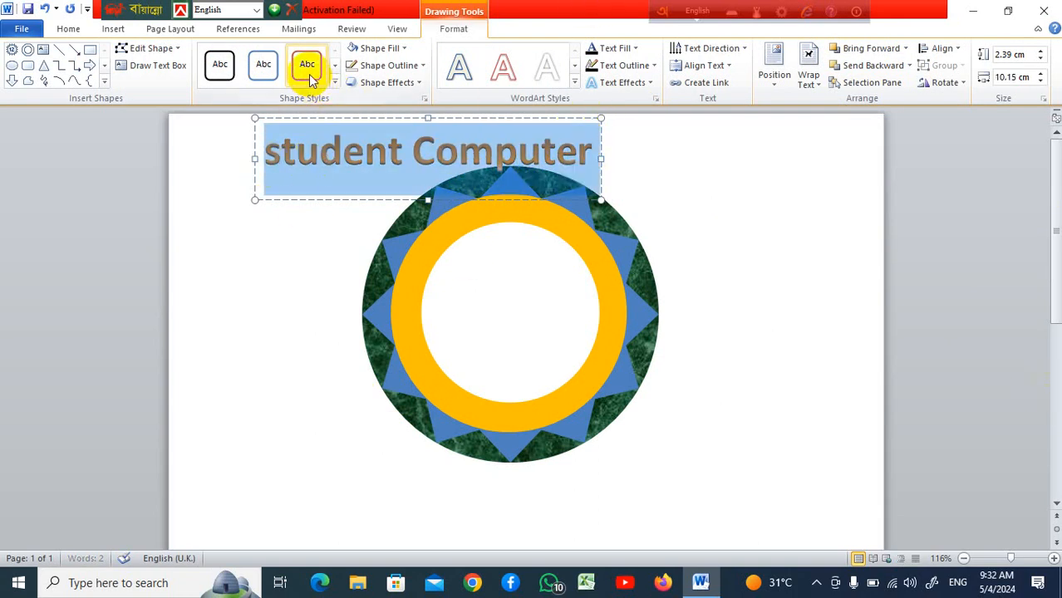
left_click(66, 28)
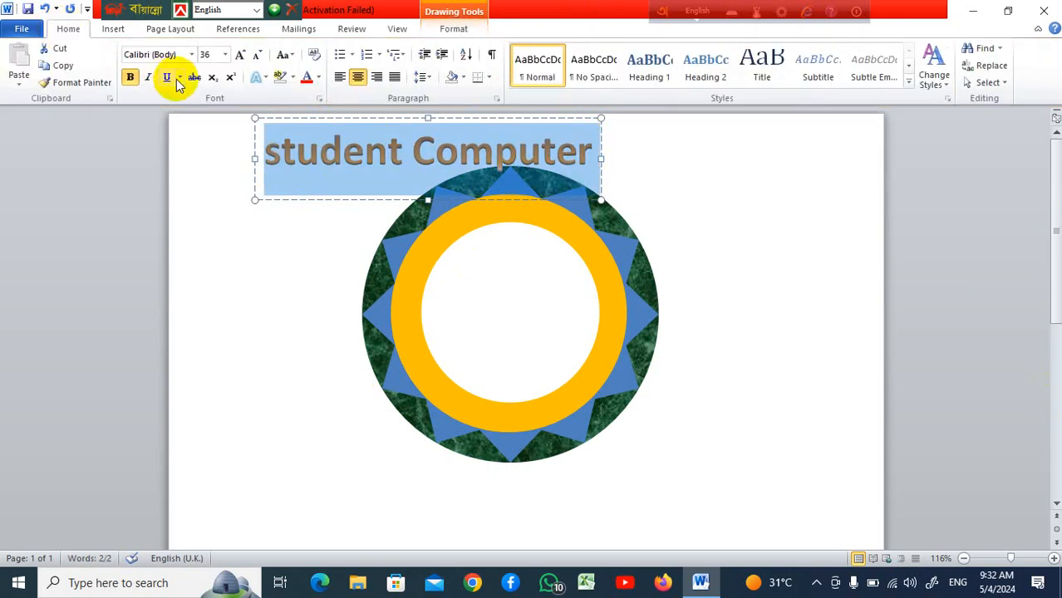
left_click(190, 56)
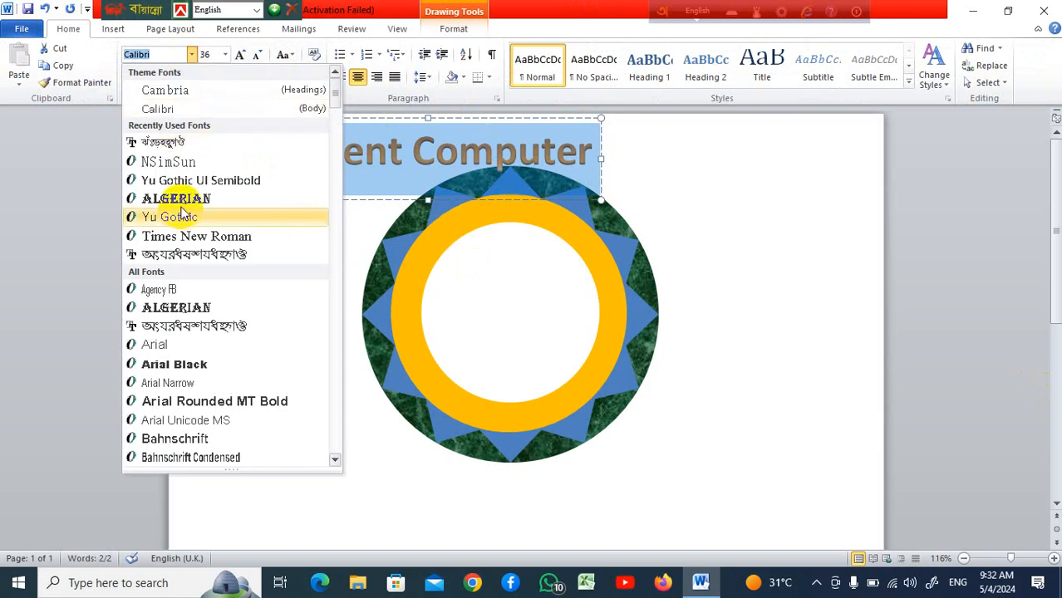
left_click(186, 198)
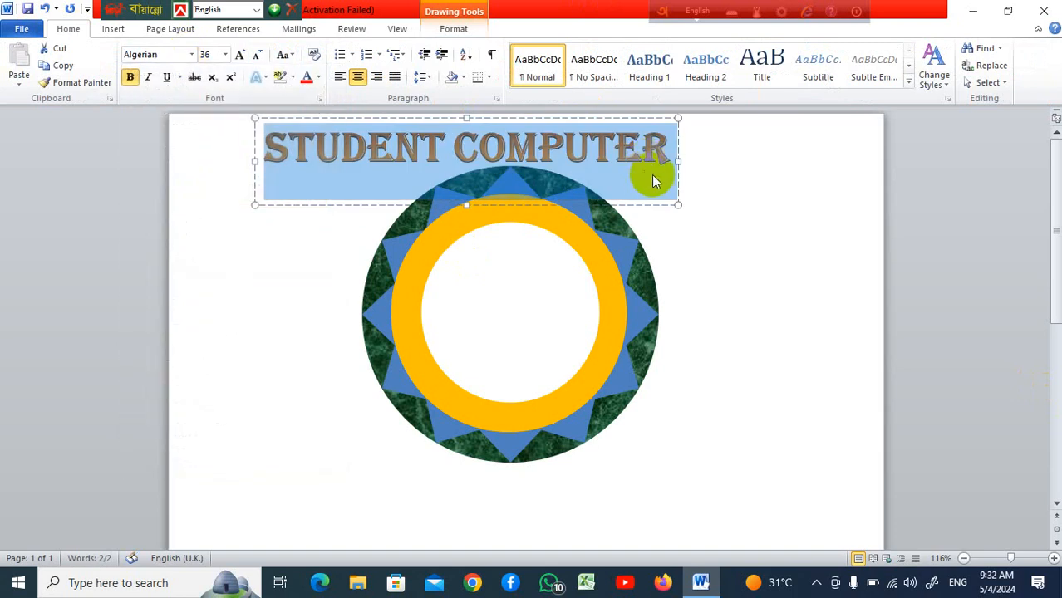
Select all the WordArt text and delete it
left_click(658, 206)
left_click(627, 150)
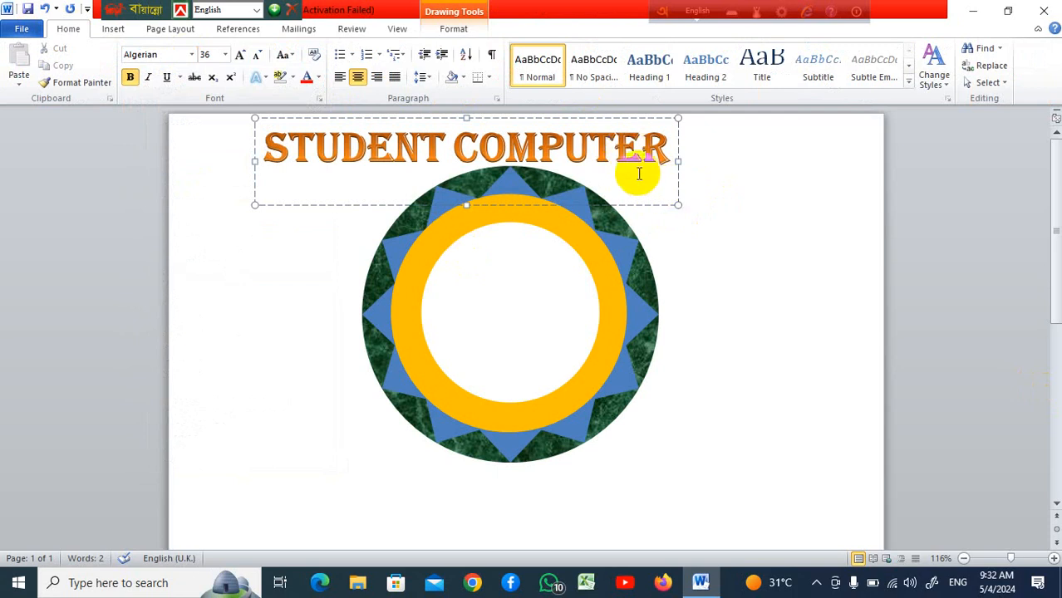
triple_click(347, 145)
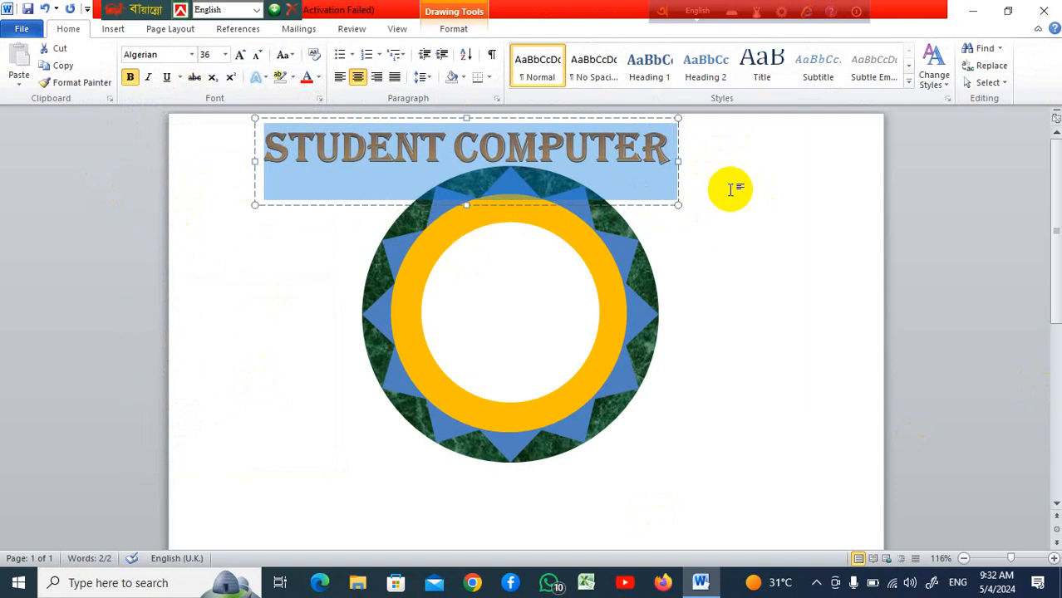
key("Delete")
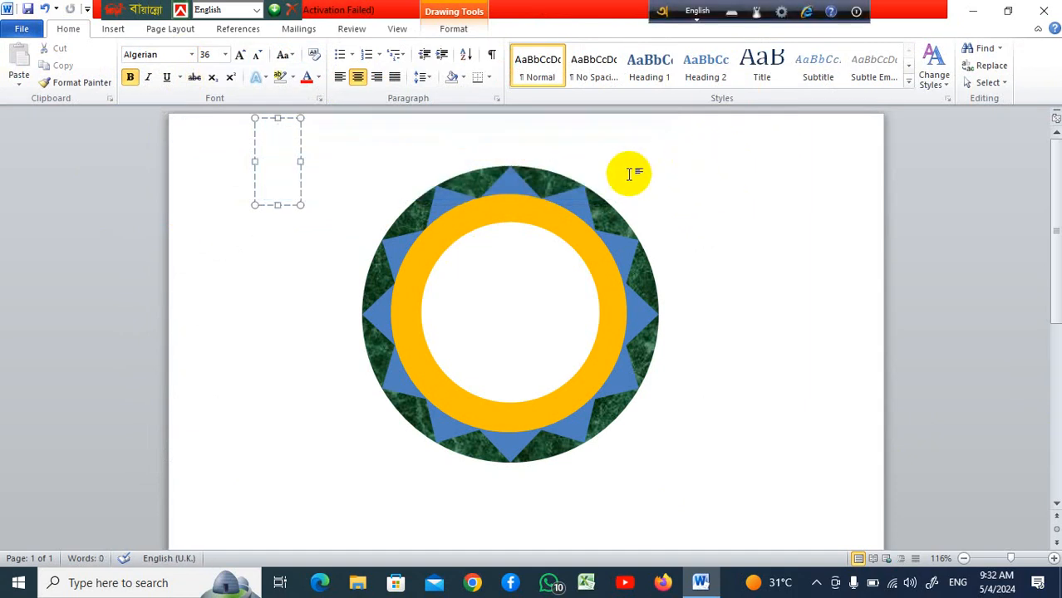
left_click(692, 178)
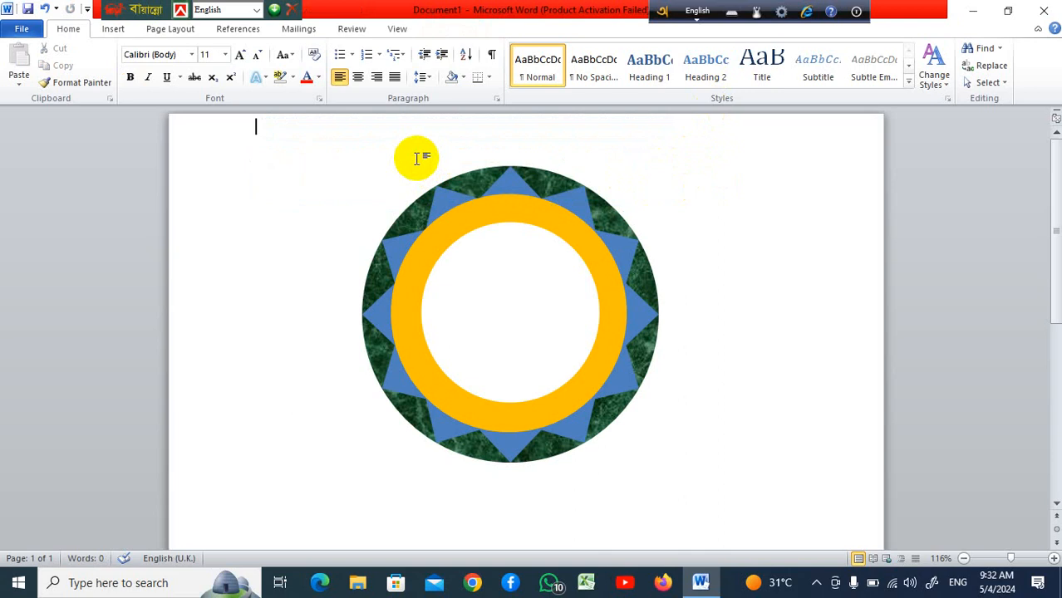
Save the document as a Word 97-2003 Template
left_click(21, 31)
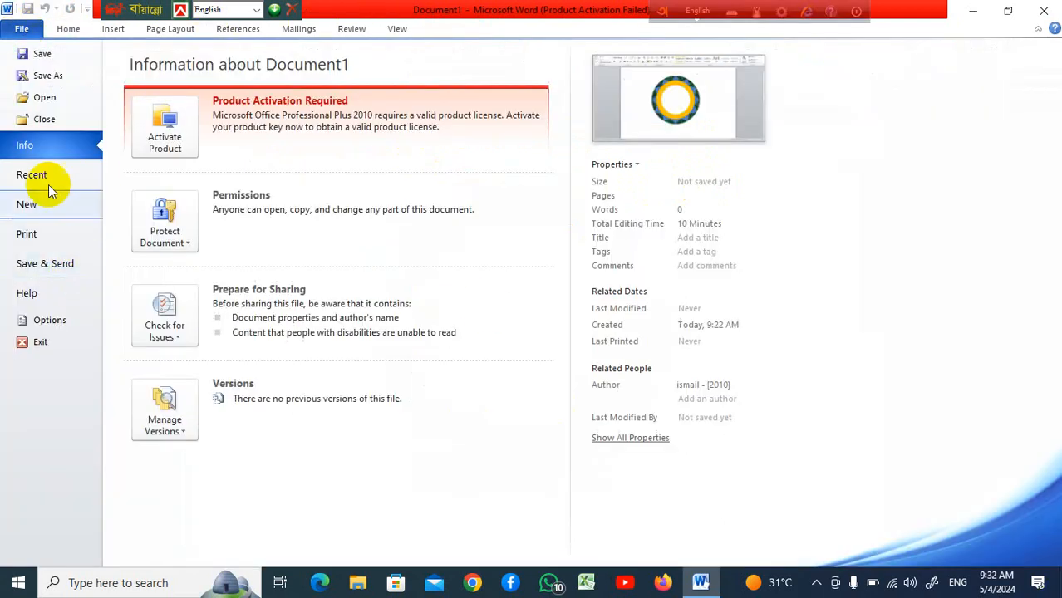
left_click(79, 75)
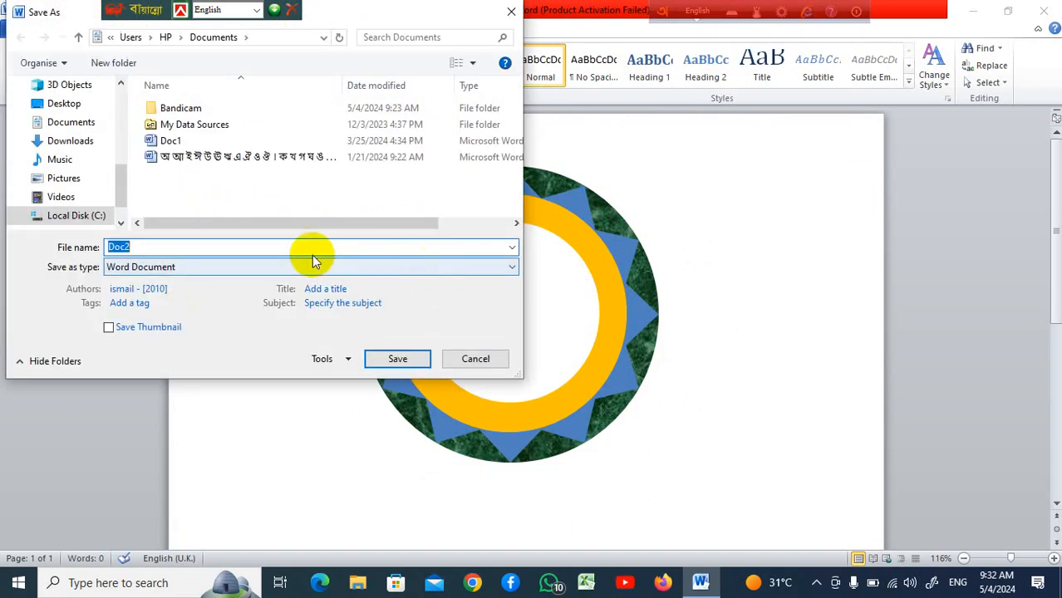
left_click(515, 268)
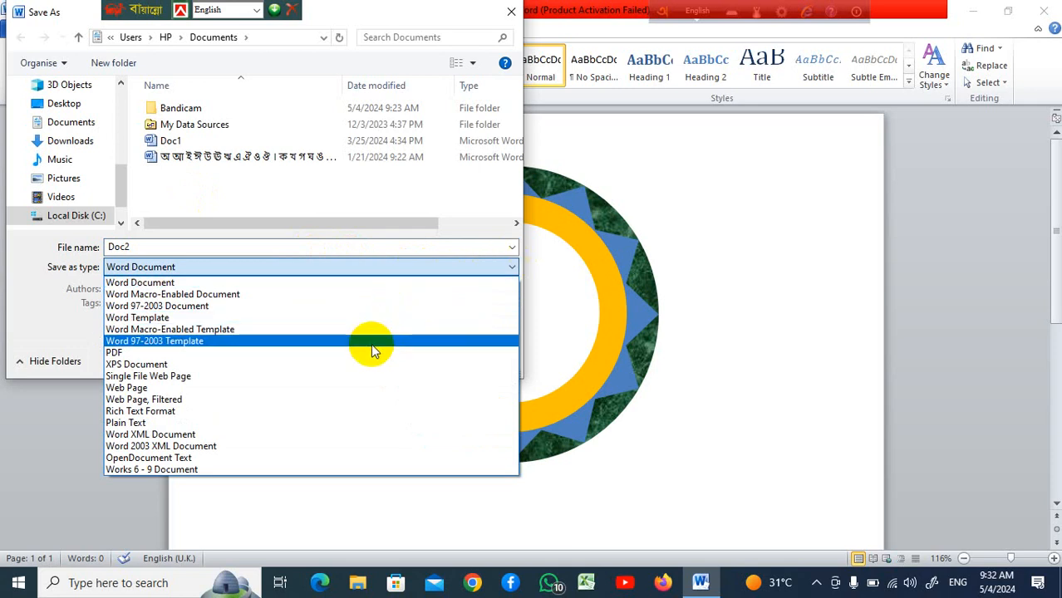
left_click(371, 344)
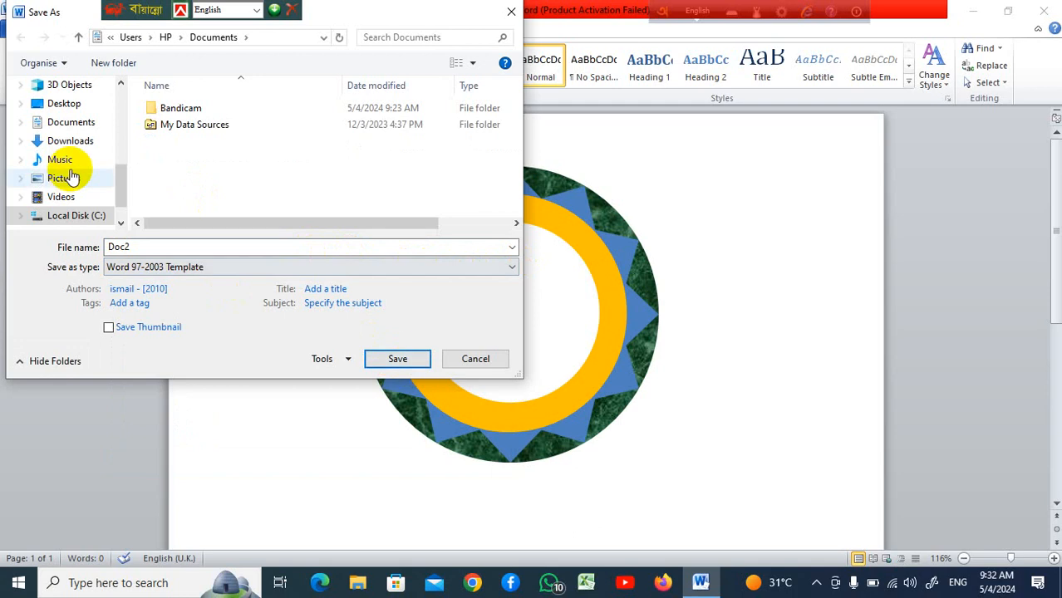
left_click(396, 364)
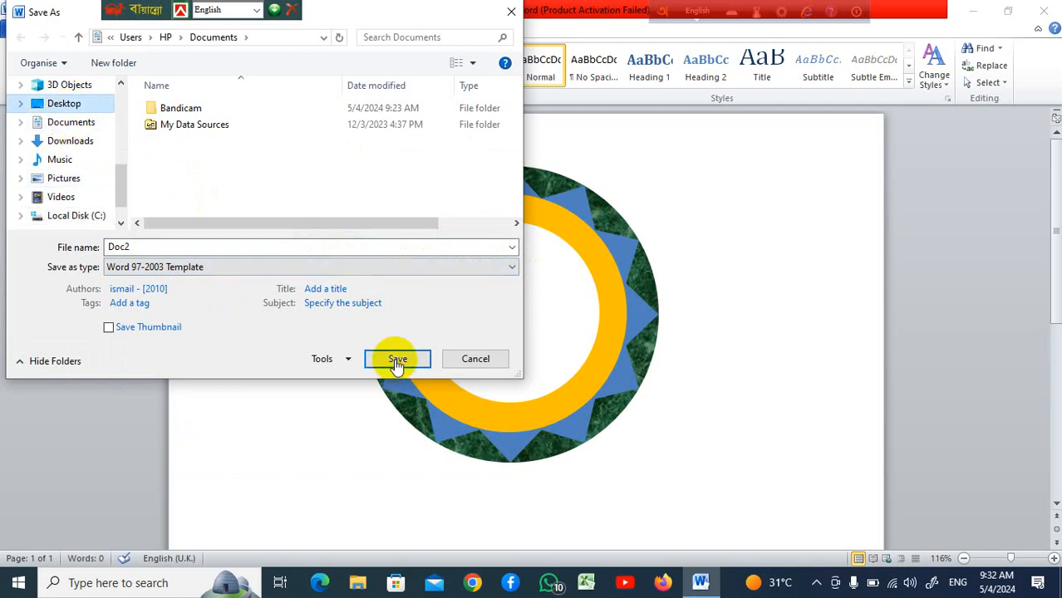
Finish saving the template, continuing past the compatibility check
left_click(393, 358)
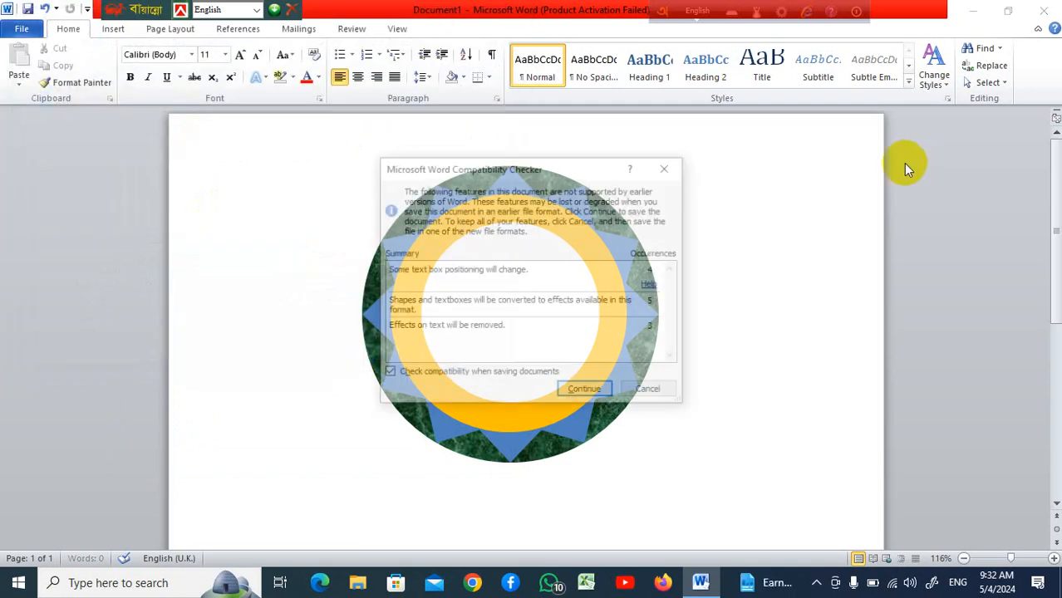
left_click(584, 388)
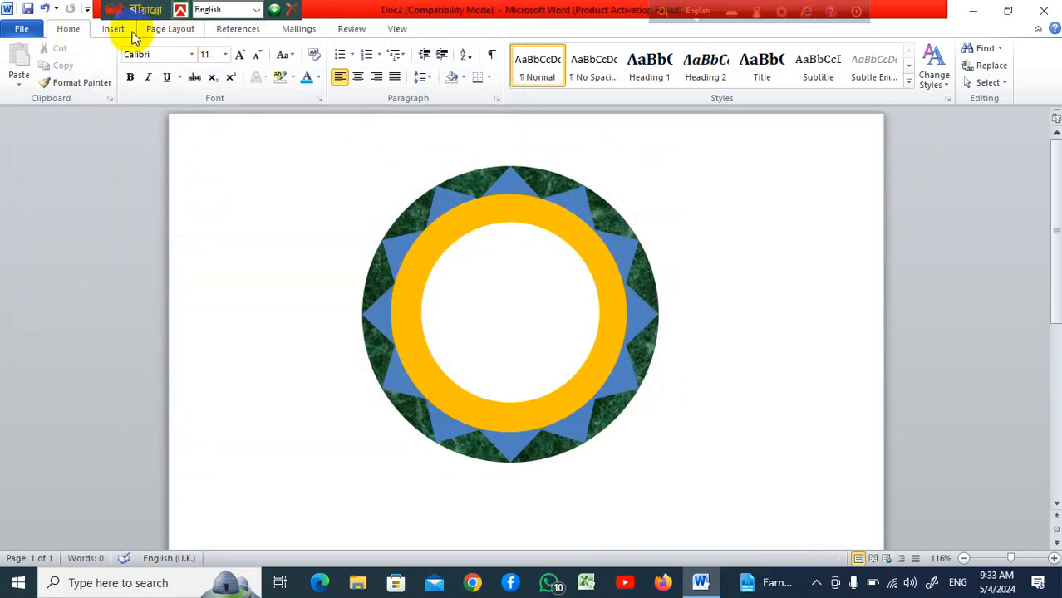
Insert a WordArt in the orange 3-D style with the text Student Computer
left_click(117, 29)
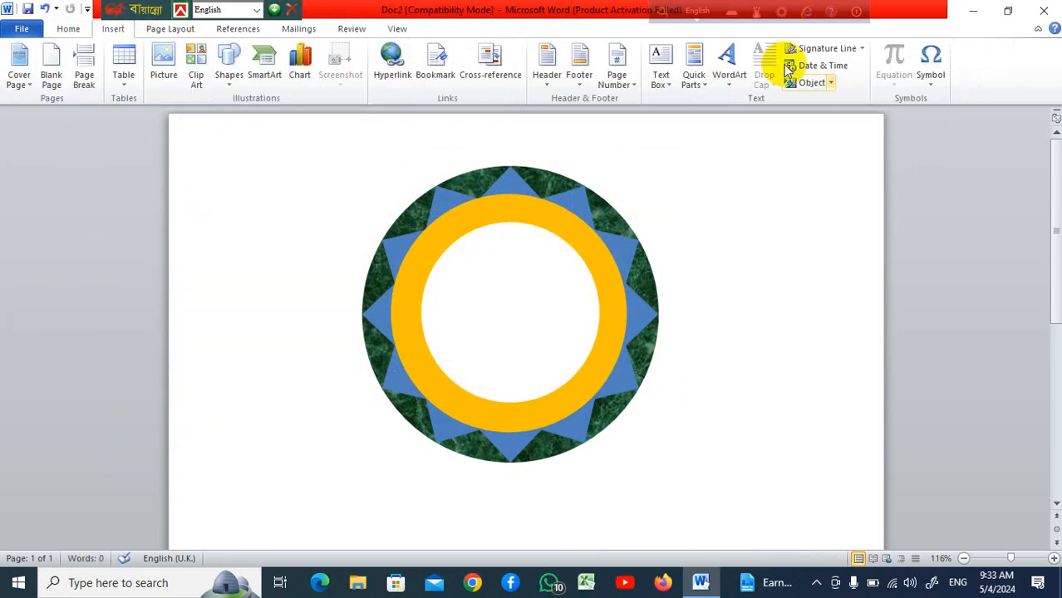
left_click(728, 88)
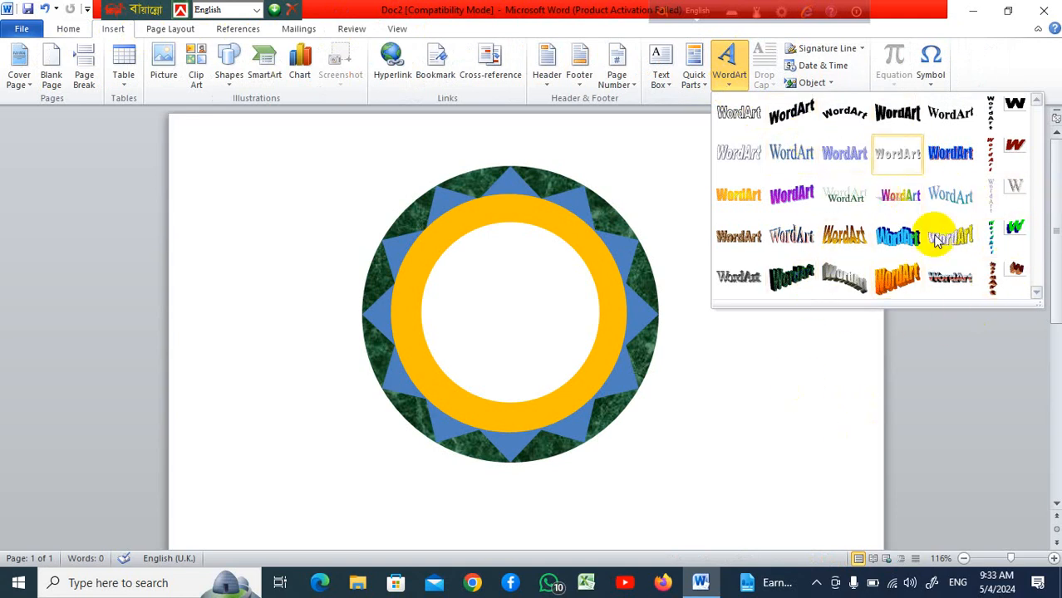
left_click(899, 275)
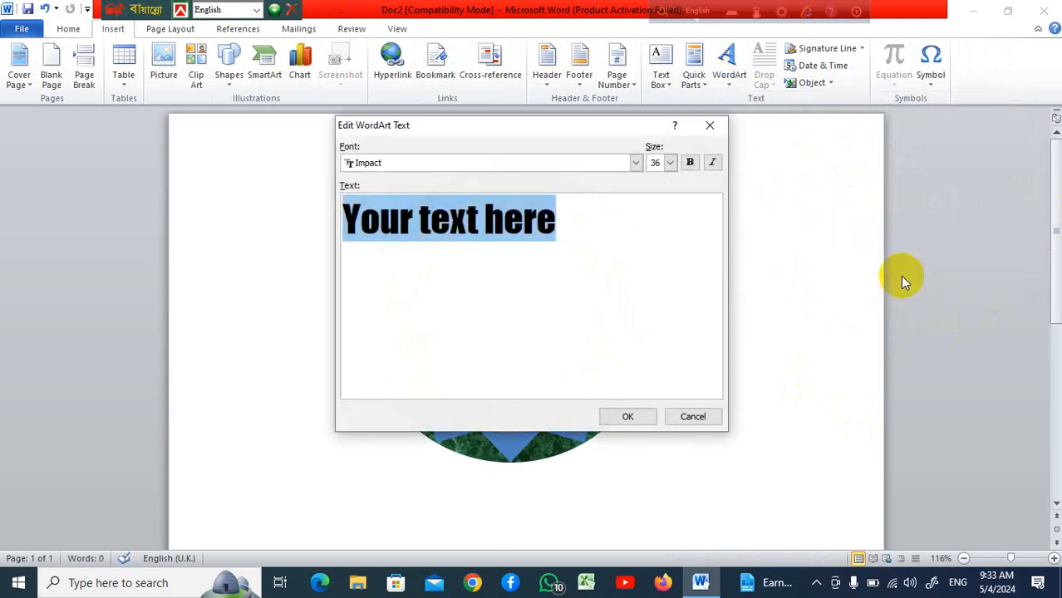
type("Student Computer")
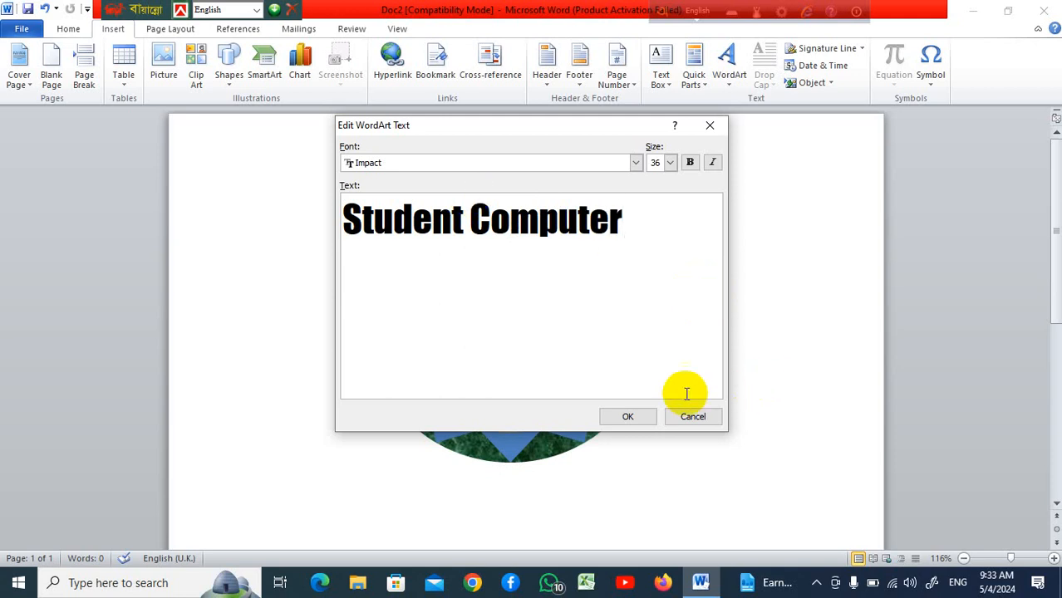
left_click(645, 417)
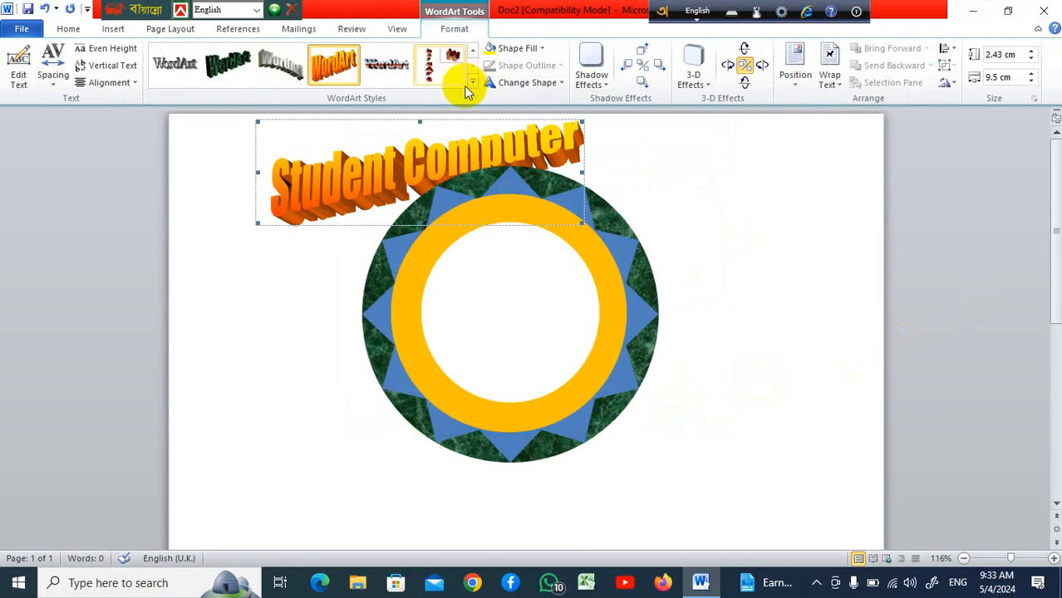
Change the WordArt to the upward-arched style
left_click(475, 84)
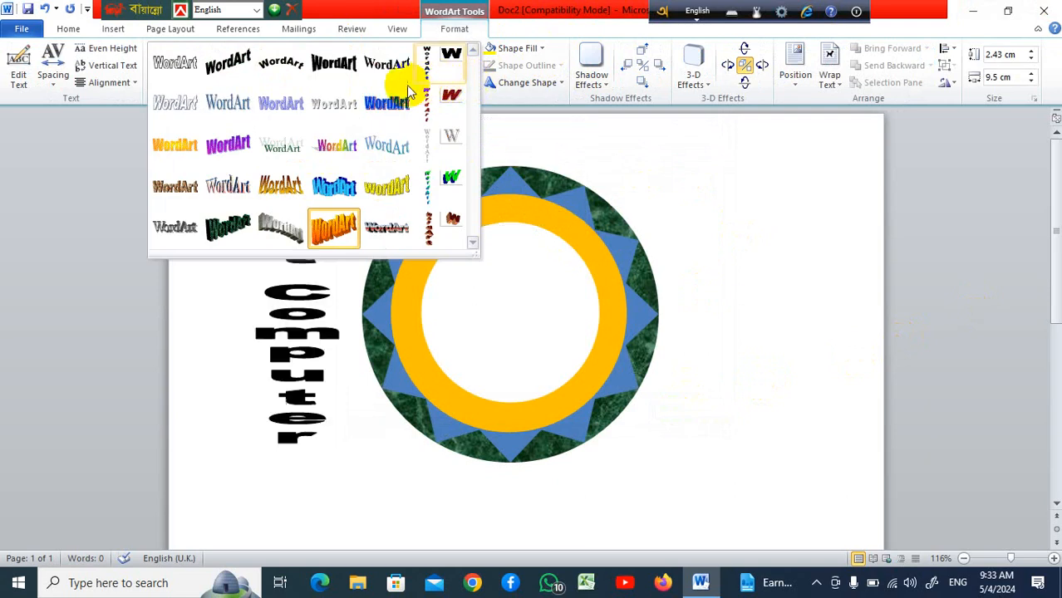
left_click(279, 77)
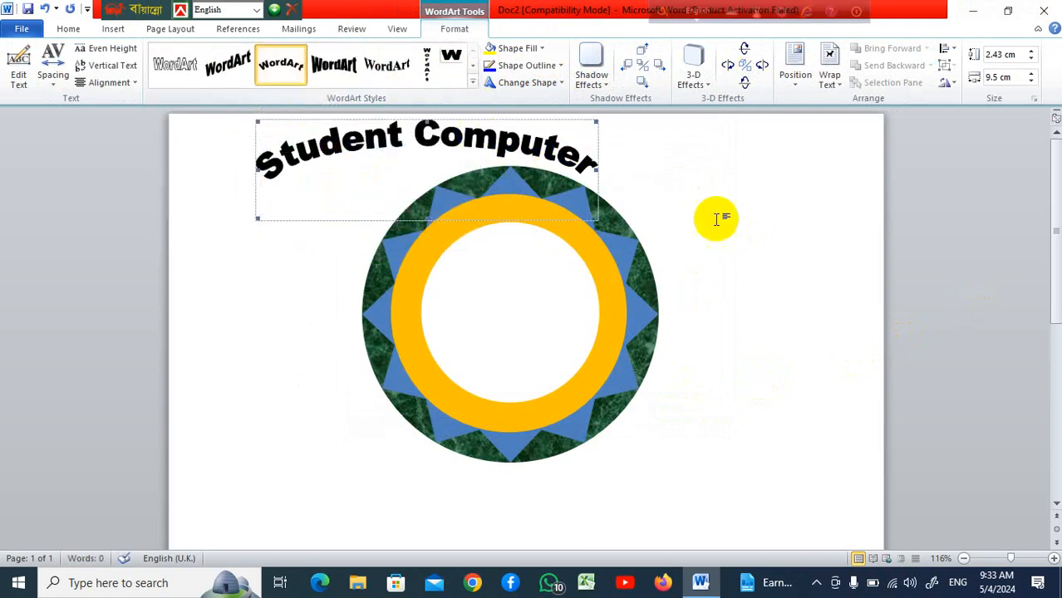
scroll(602, 195, "down", 1)
scroll(602, 195, "up", 1)
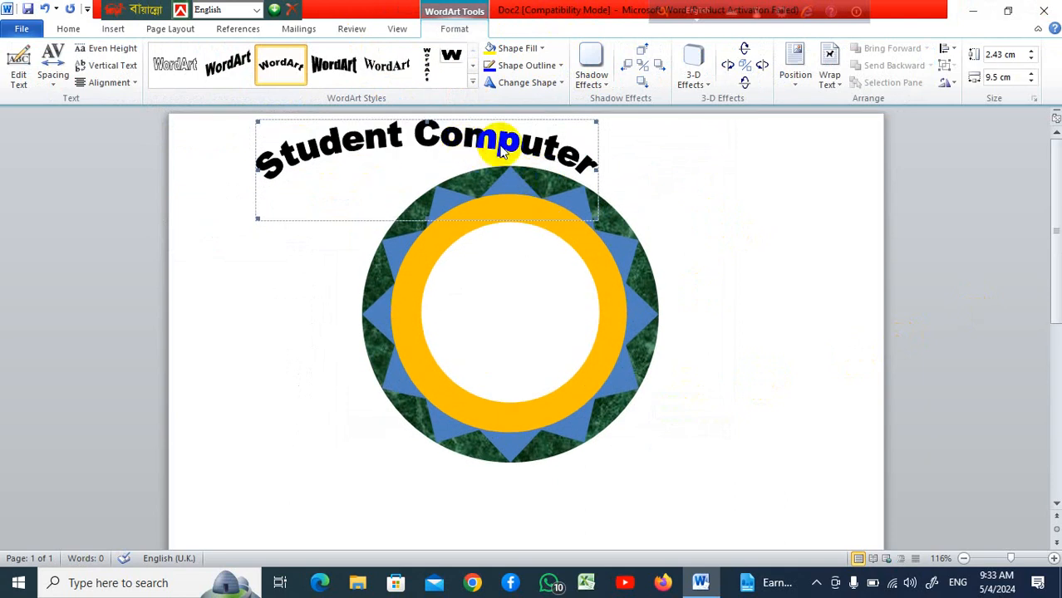
Enlarge the arched WordArt to about 9.04 cm high and 9.82 cm wide
left_click_drag(545, 299, 552, 342)
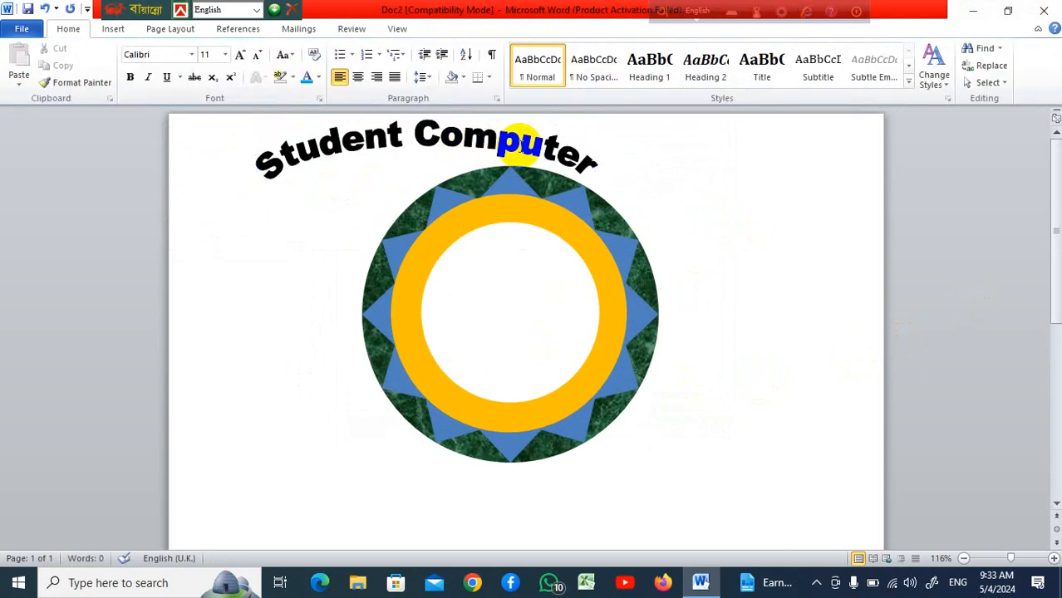
left_click(520, 144)
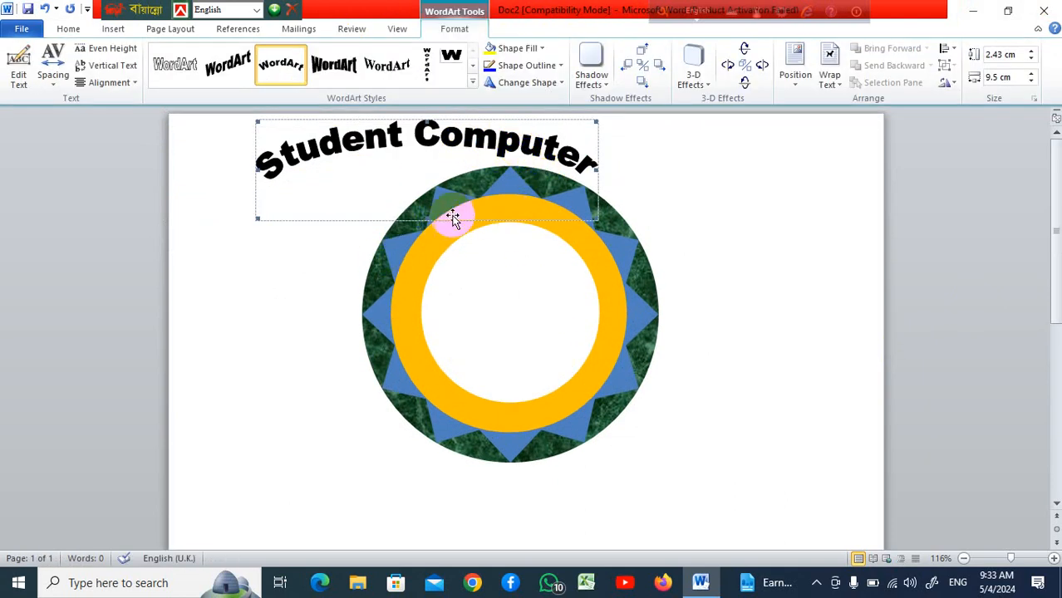
left_click(438, 226)
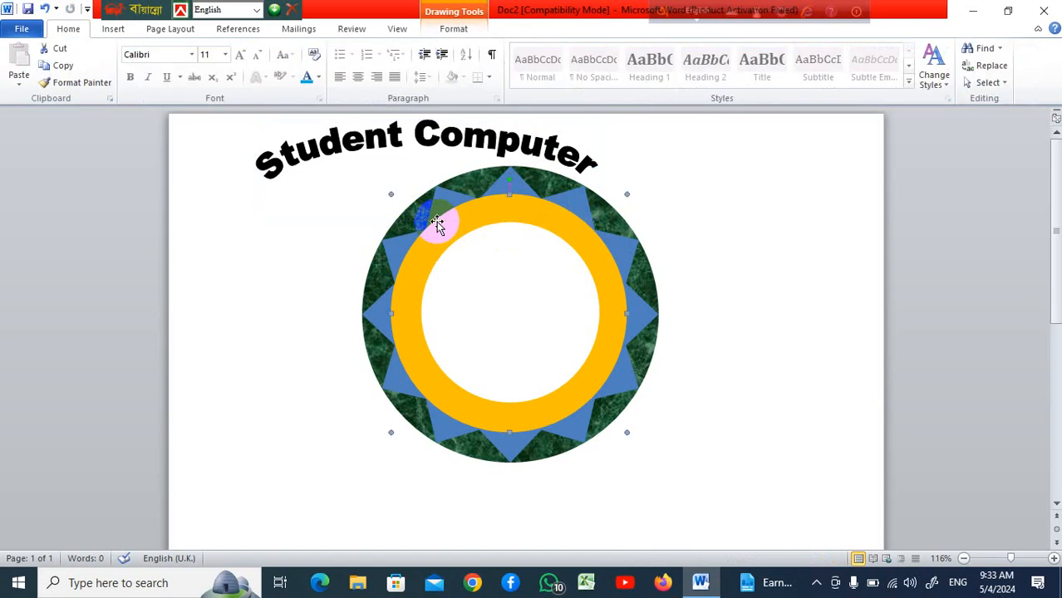
left_click(450, 136)
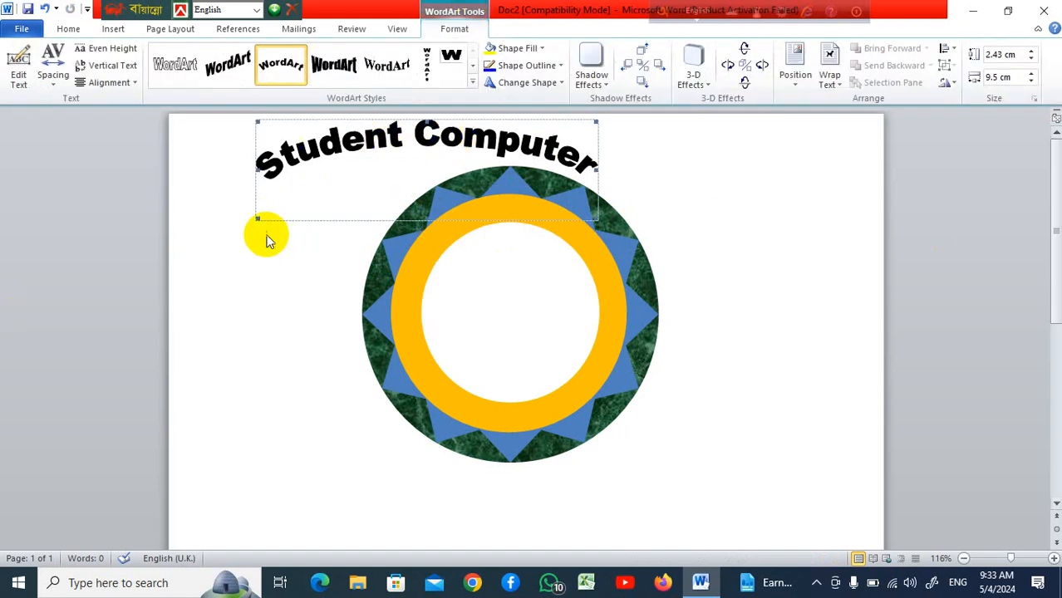
left_click_drag(254, 223, 258, 281)
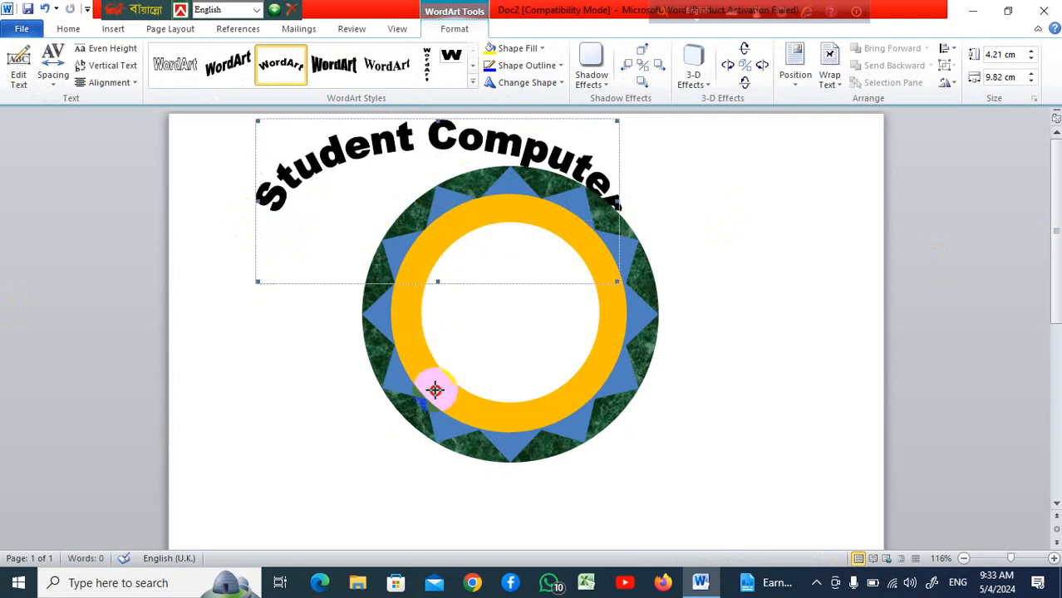
left_click_drag(432, 448, 433, 448)
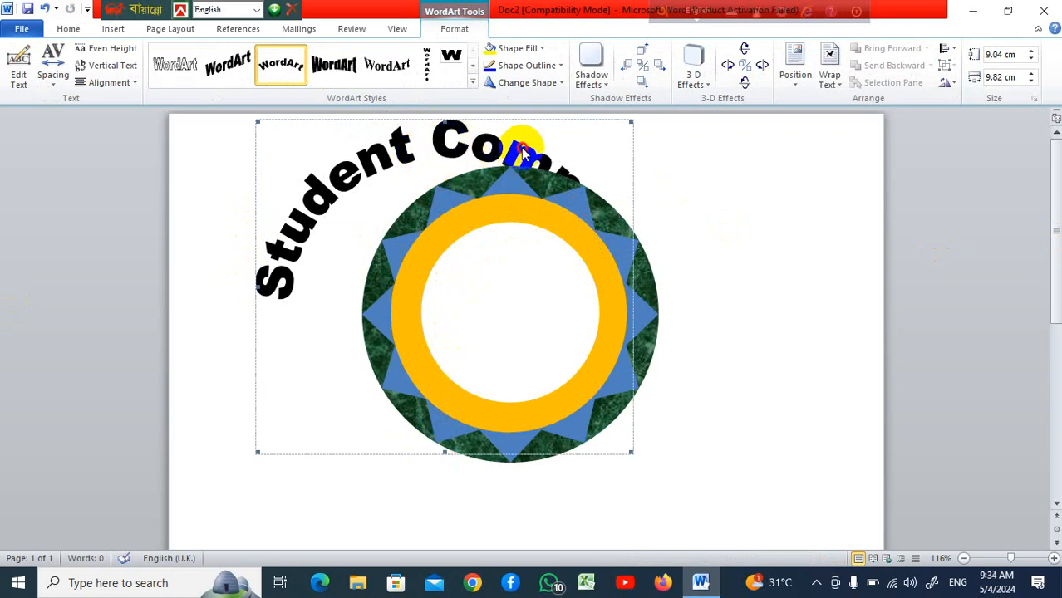
Set the WordArt's text wrapping to Top and Bottom and move it over the top of the circle
left_click(671, 225)
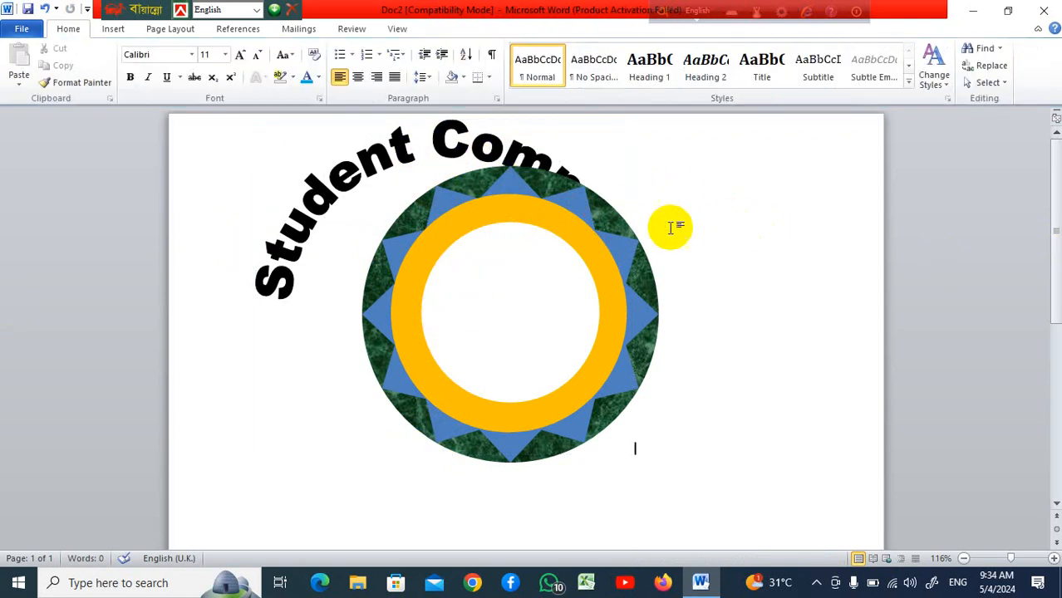
left_click(380, 161)
left_click(415, 185)
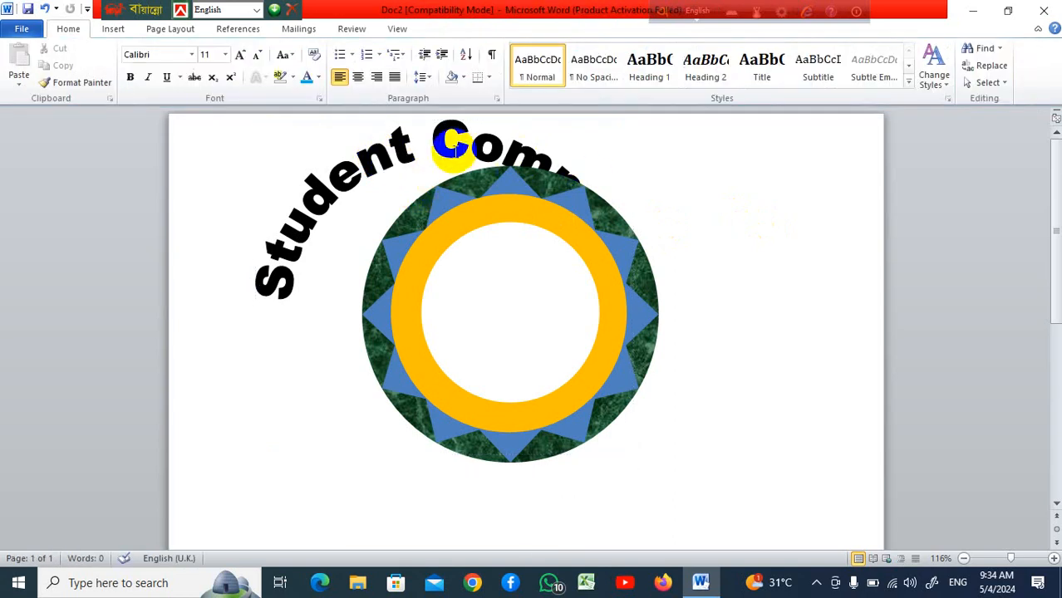
left_click(406, 150)
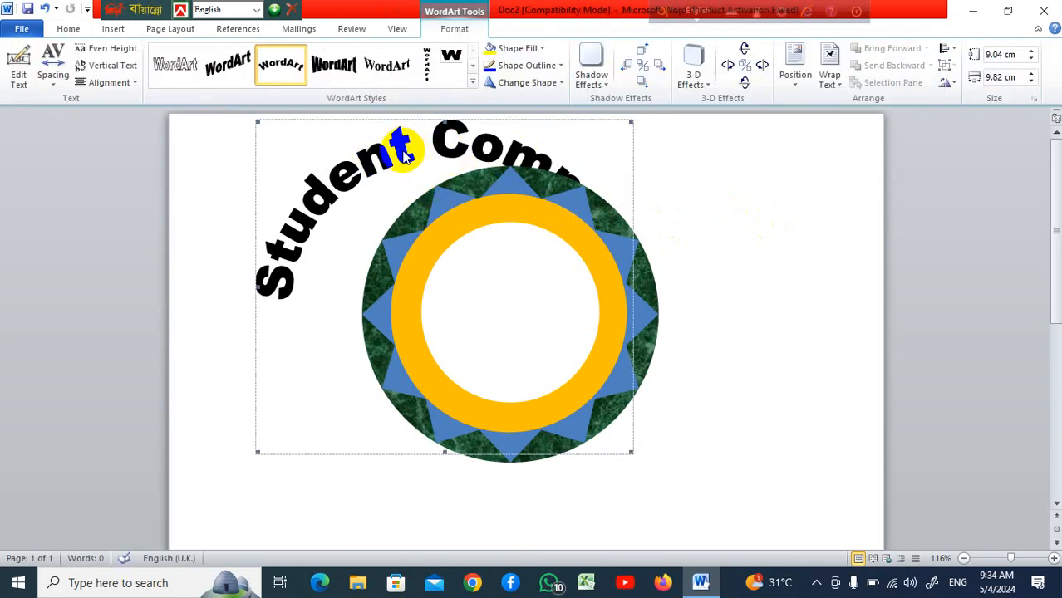
right_click(404, 156)
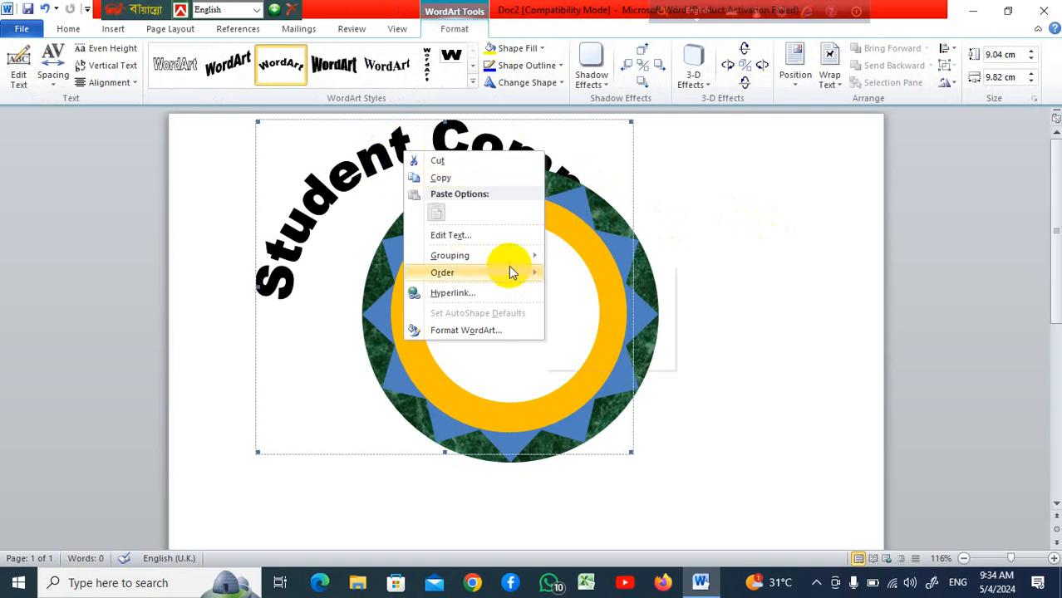
mouse_move(511, 272)
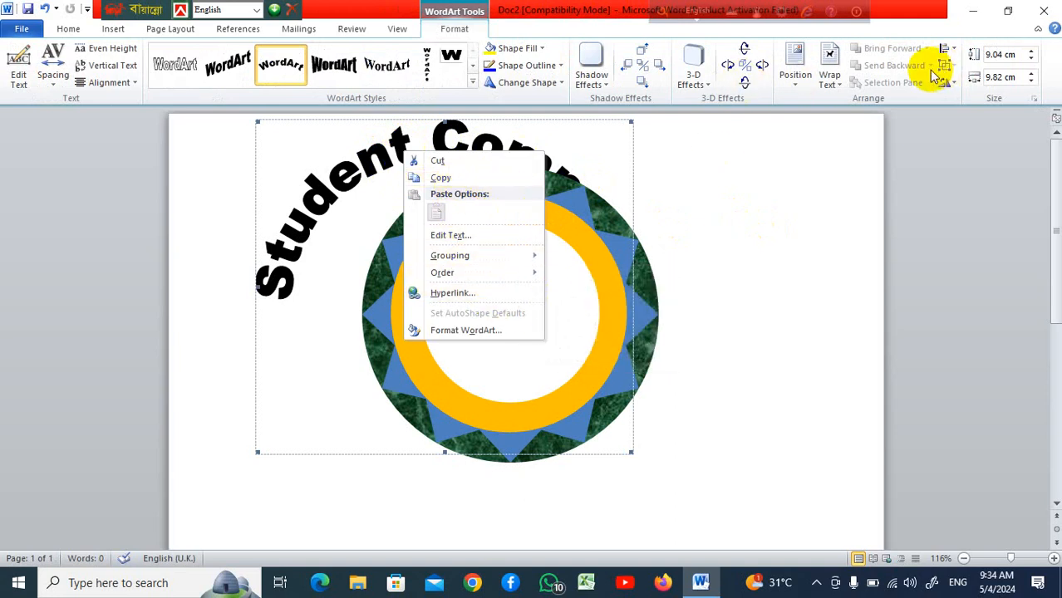
left_click(795, 87)
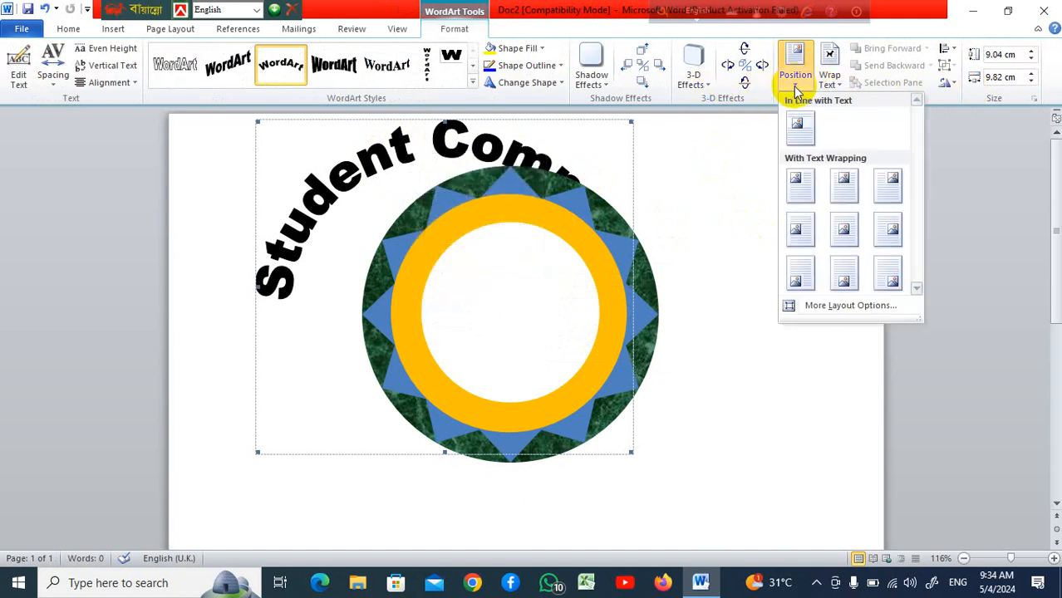
left_click(836, 83)
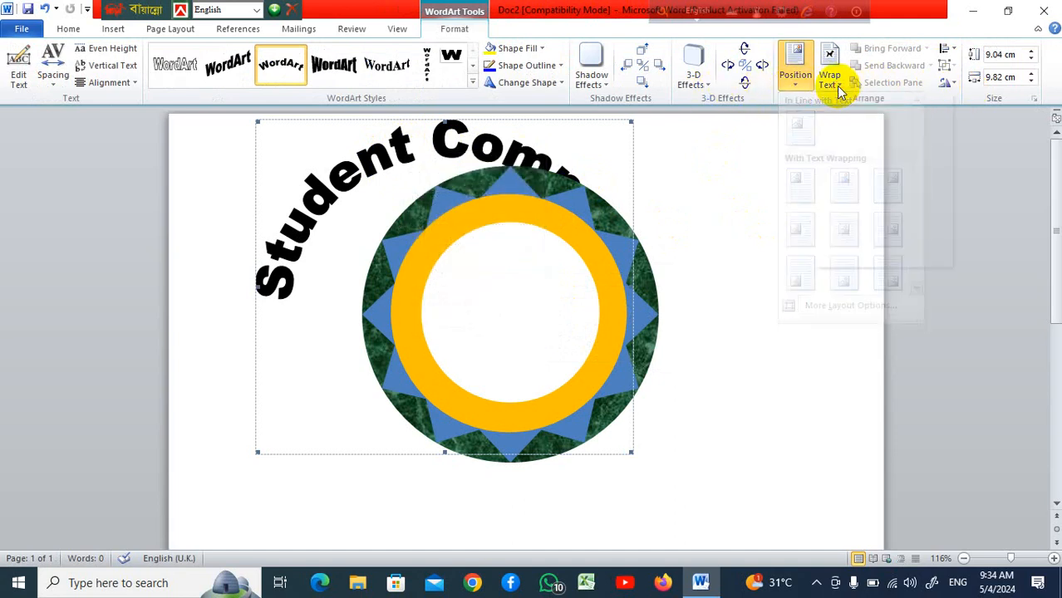
left_click(837, 83)
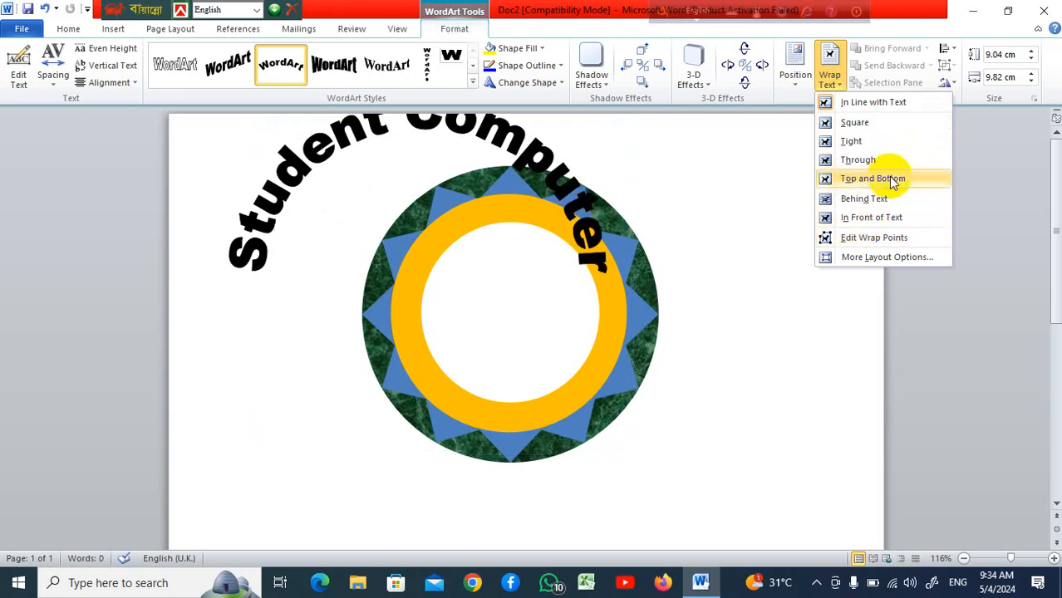
left_click(848, 179)
left_click(737, 180)
left_click_drag(356, 124, 481, 161)
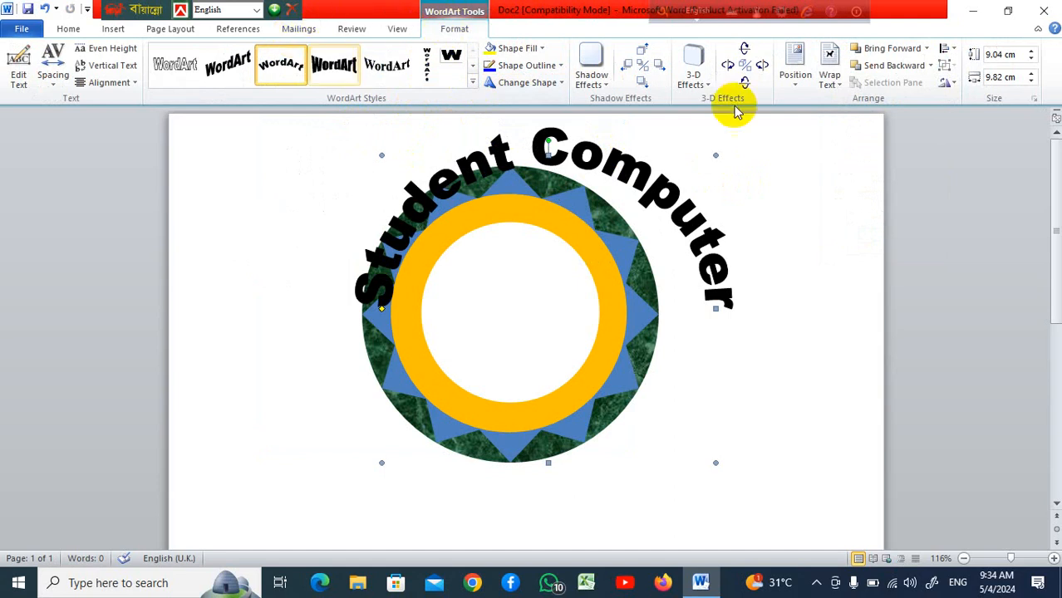
Move the WordArt down slightly and resize it to about 9.82 cm high and 8.86 cm wide
left_click_drag(606, 145, 615, 173)
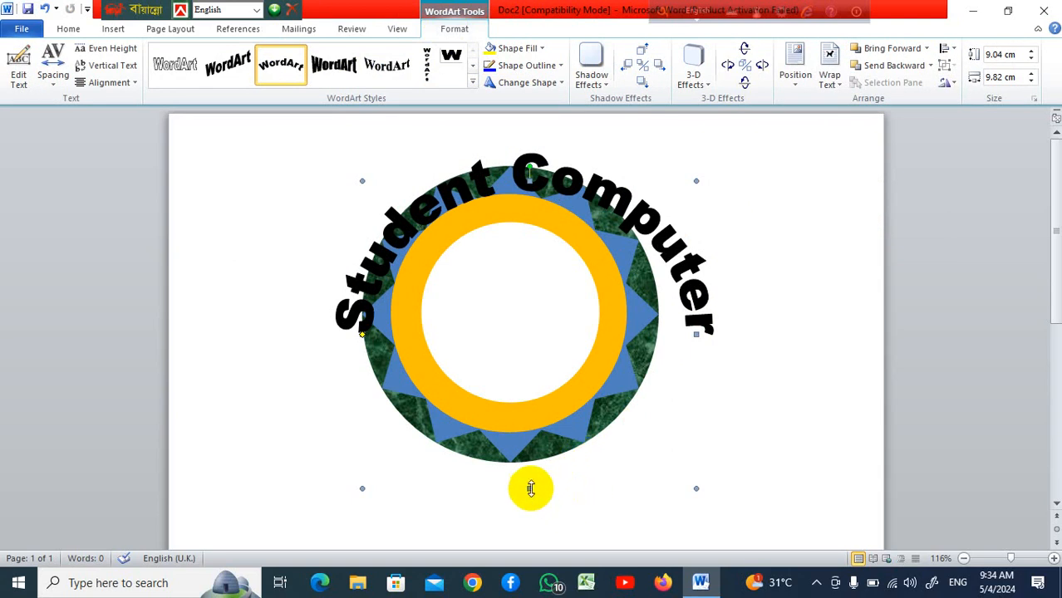
left_click_drag(529, 488, 530, 516)
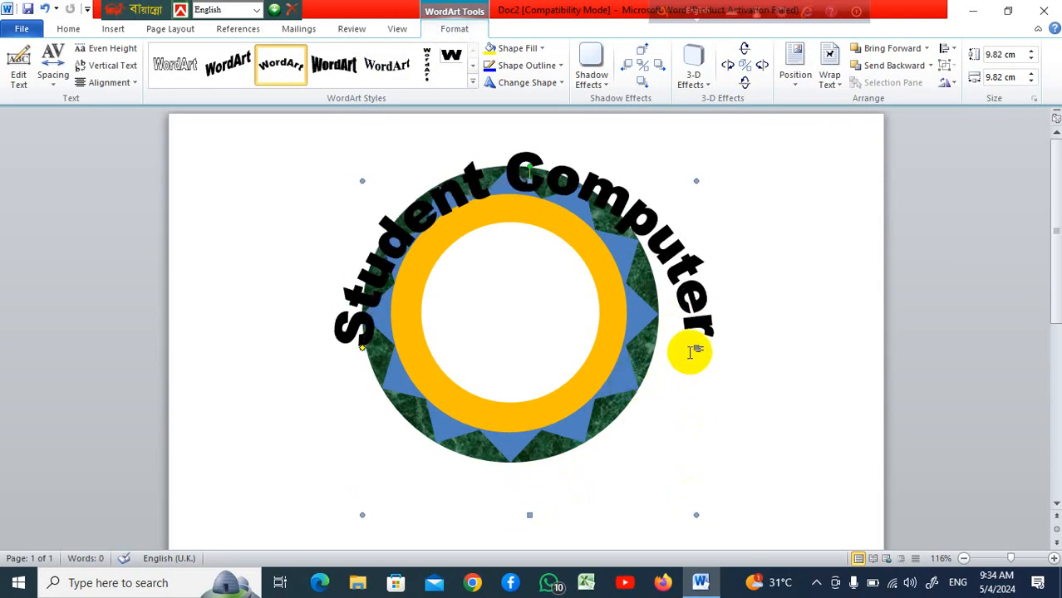
left_click_drag(696, 348, 663, 352)
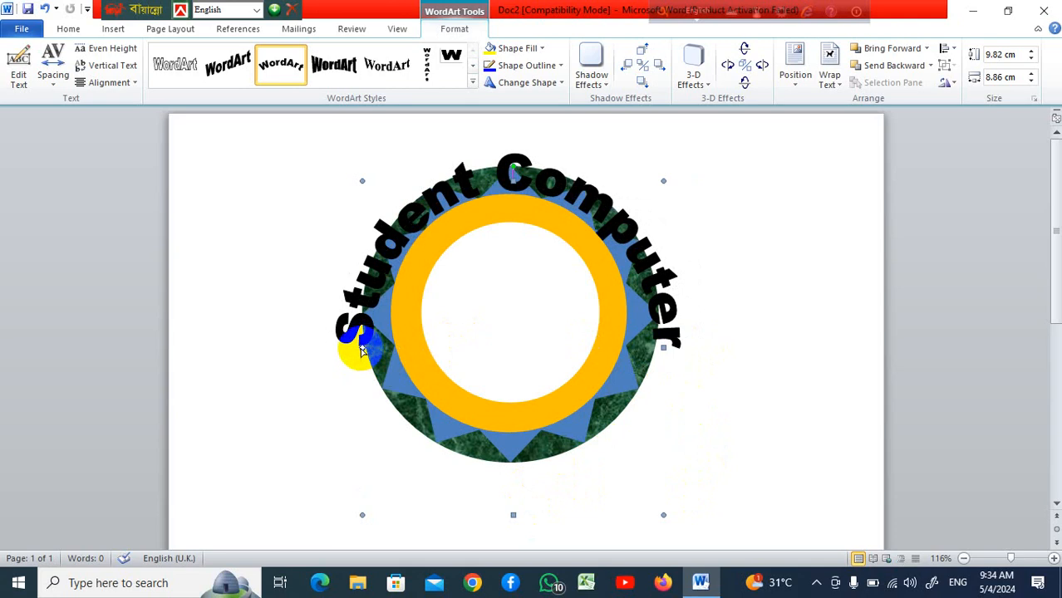
Narrow the WordArt to about 7.78 cm wide
left_click(315, 362)
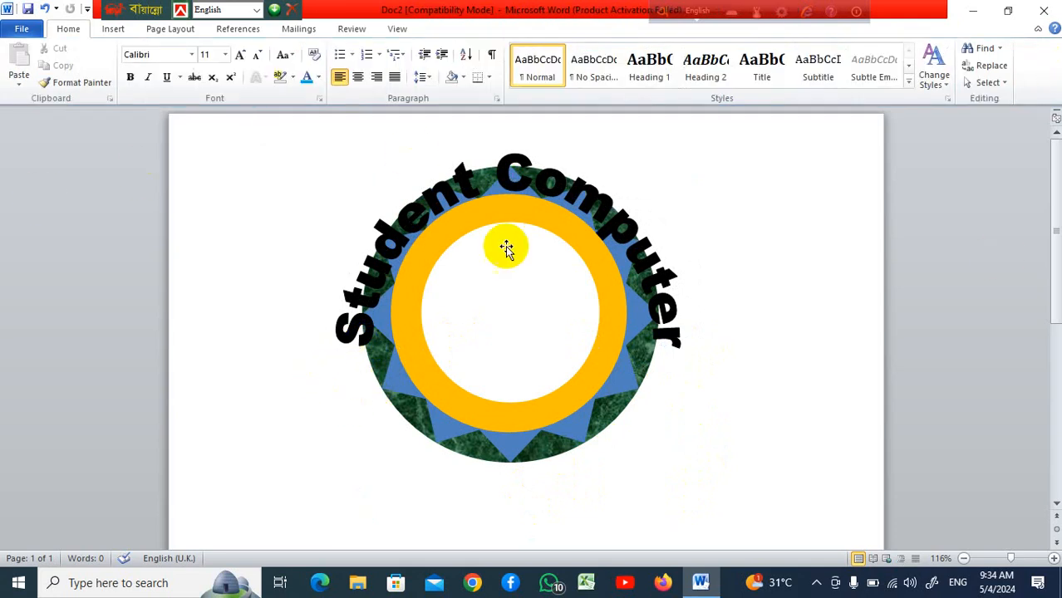
left_click(401, 244)
left_click(357, 345)
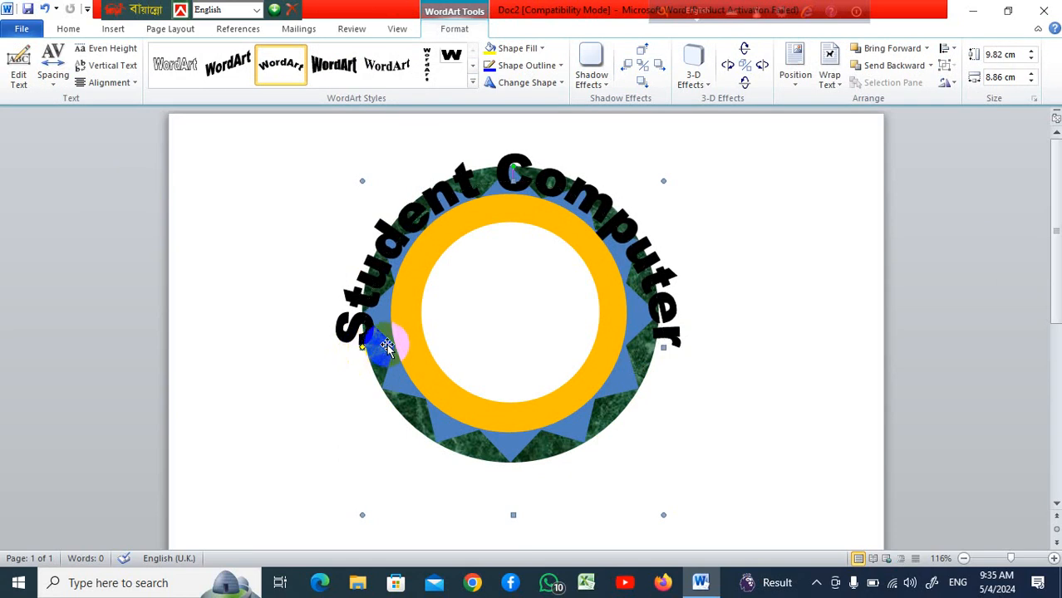
left_click(677, 339)
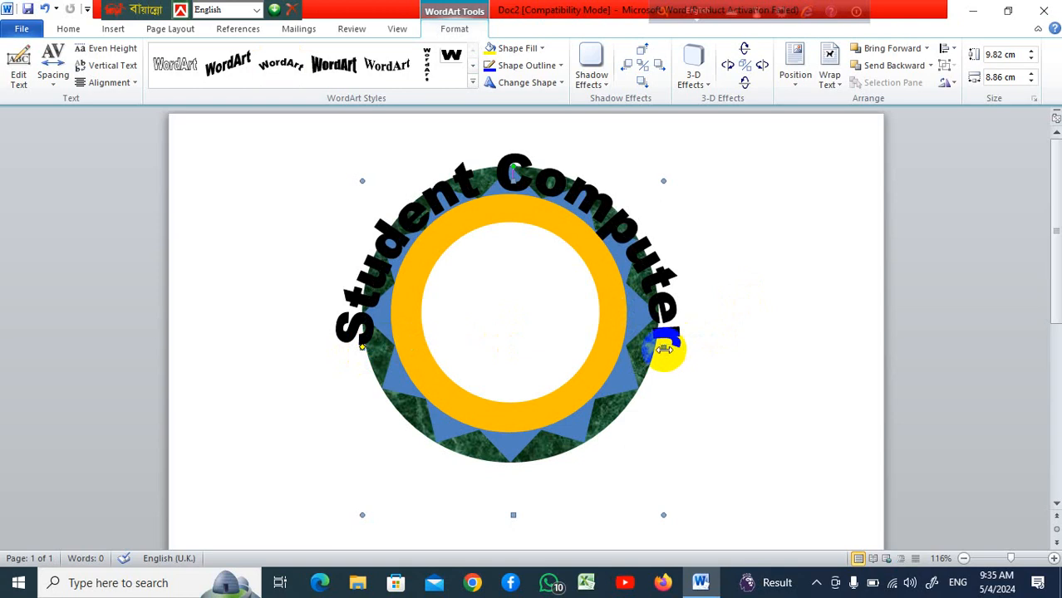
left_click_drag(662, 346, 628, 339)
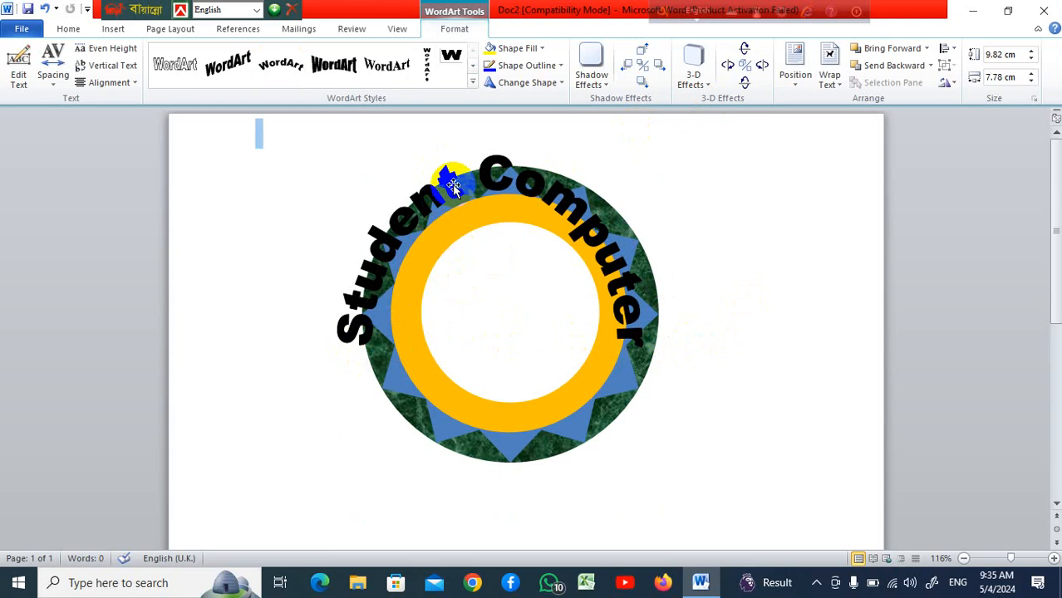
Move the WordArt below the donut and resize it to about 9.25 cm high and 8.4 cm wide
left_click(567, 241)
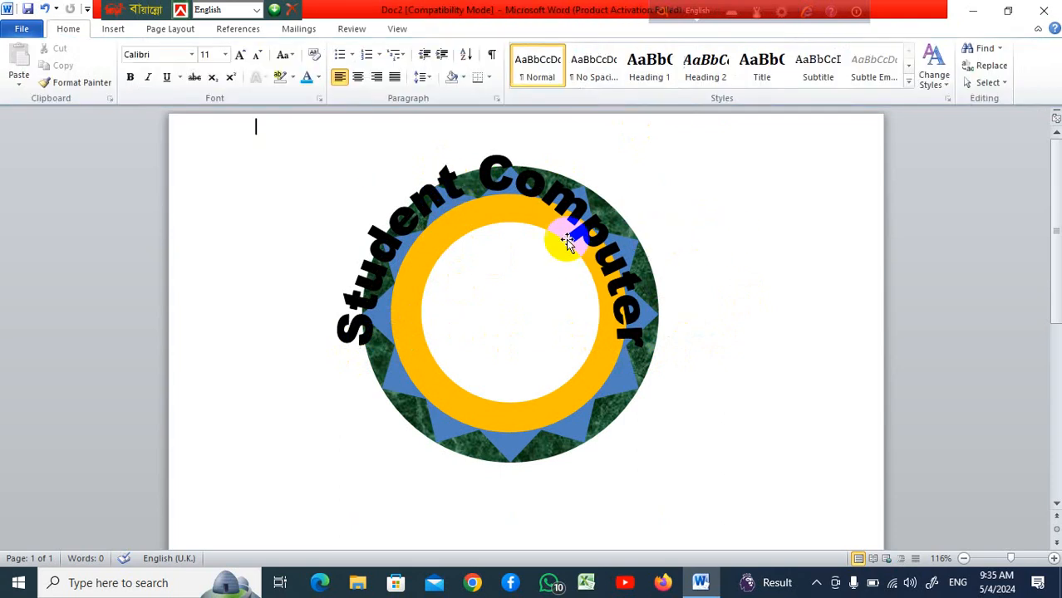
left_click_drag(564, 206, 689, 292)
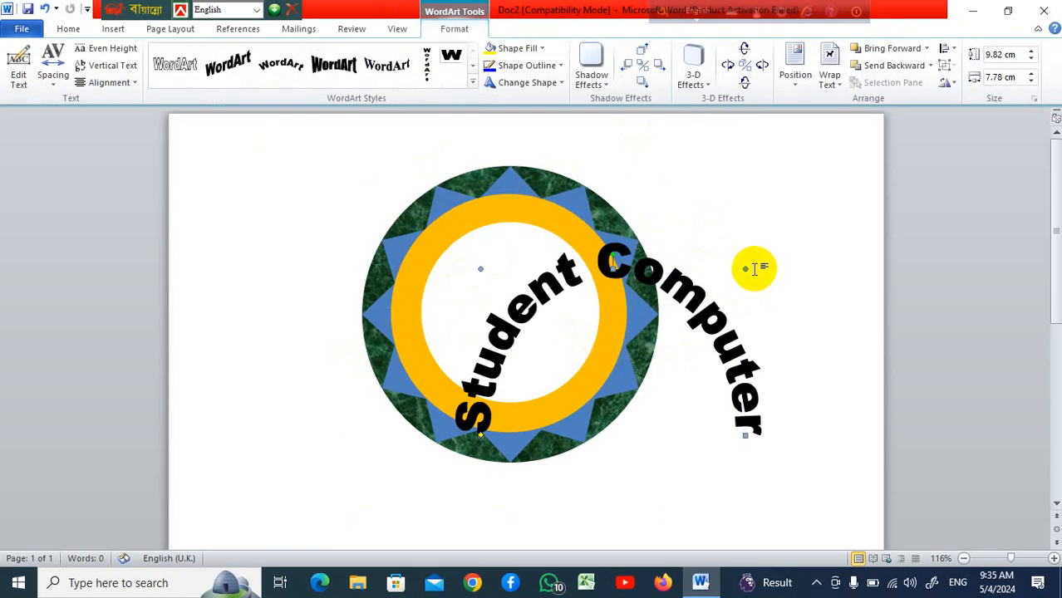
scroll(754, 269, "down", 4)
scroll(752, 265, "up", 2)
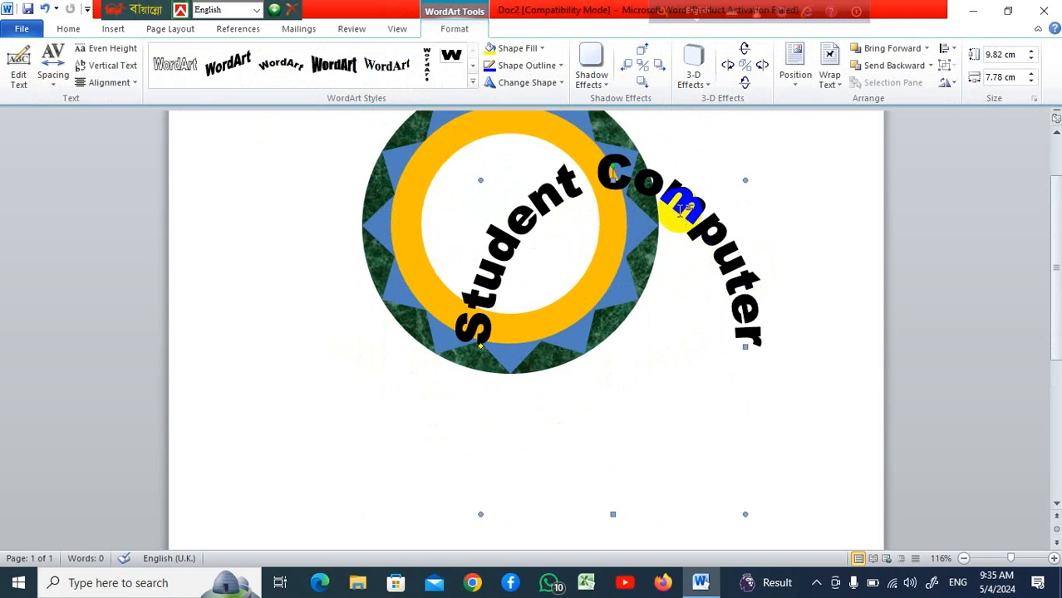
left_click_drag(679, 210, 692, 361)
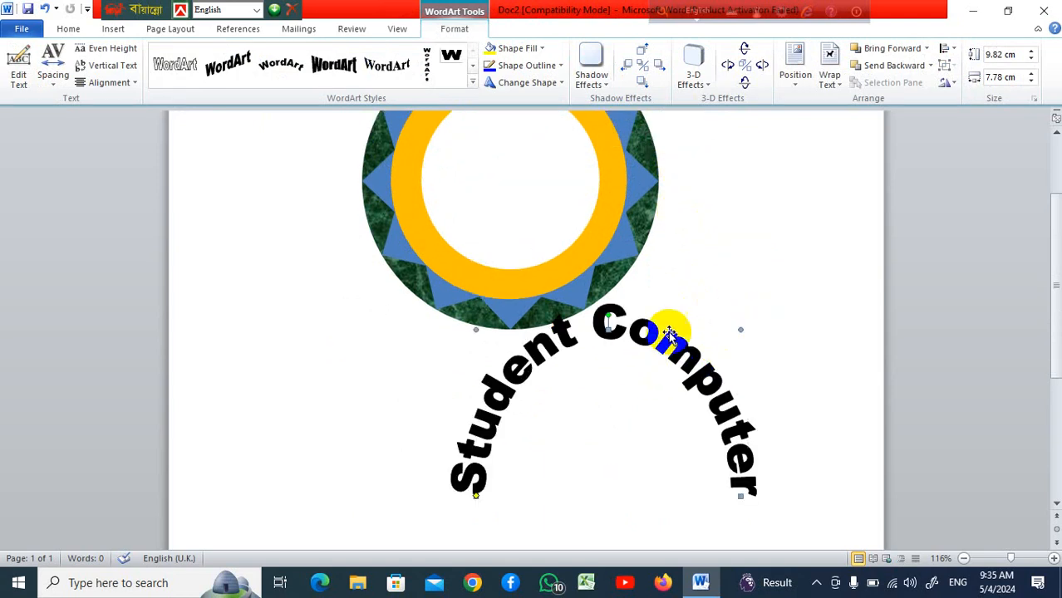
key("Down")
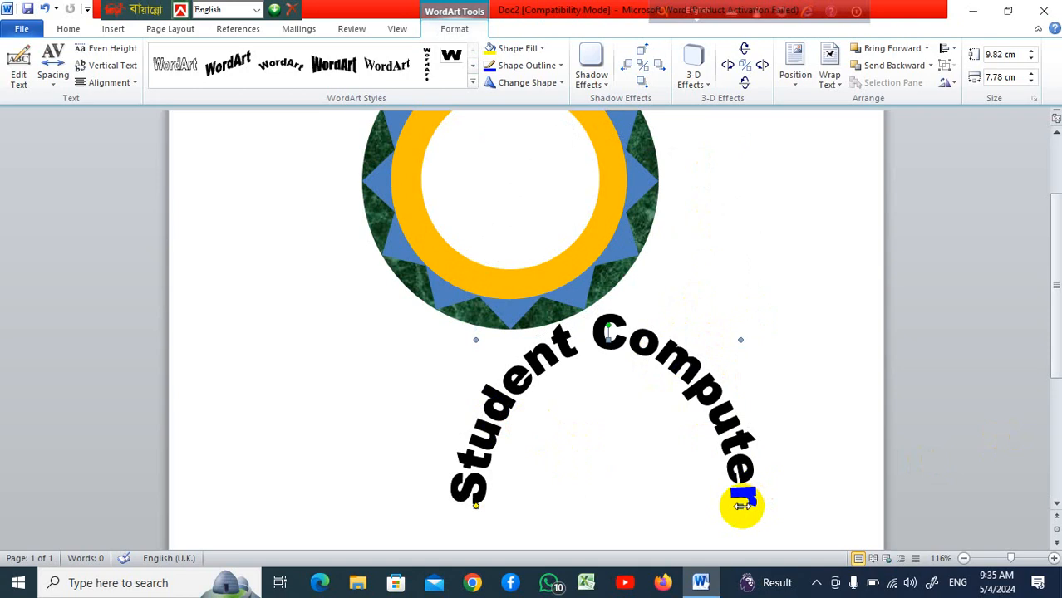
left_click_drag(742, 504, 761, 505)
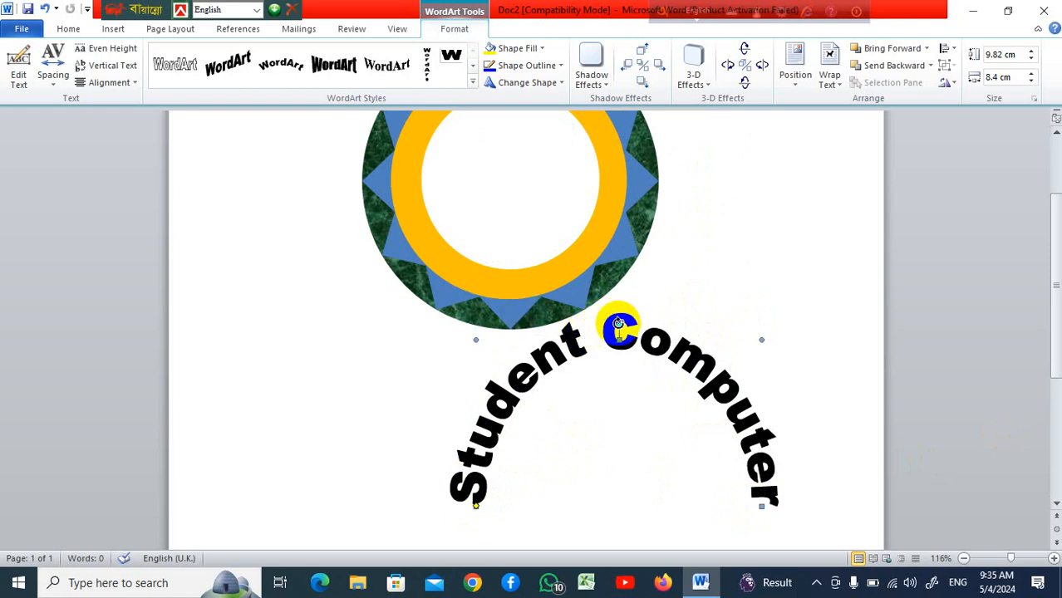
left_click_drag(618, 335, 618, 359)
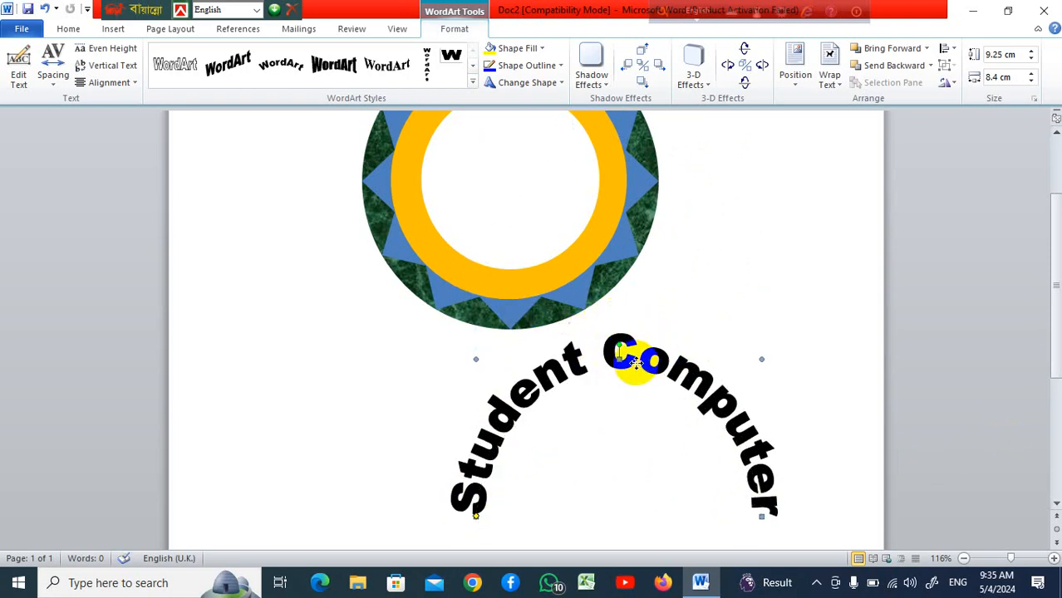
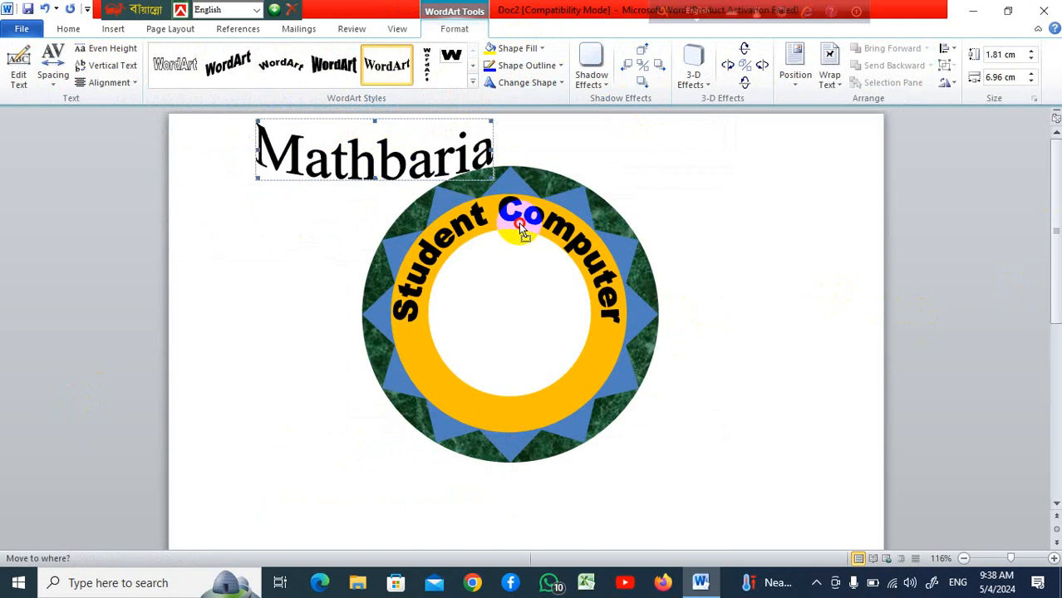
Set the existing Mathbaria WordArt's text wrapping to Behind Text
left_click(432, 170)
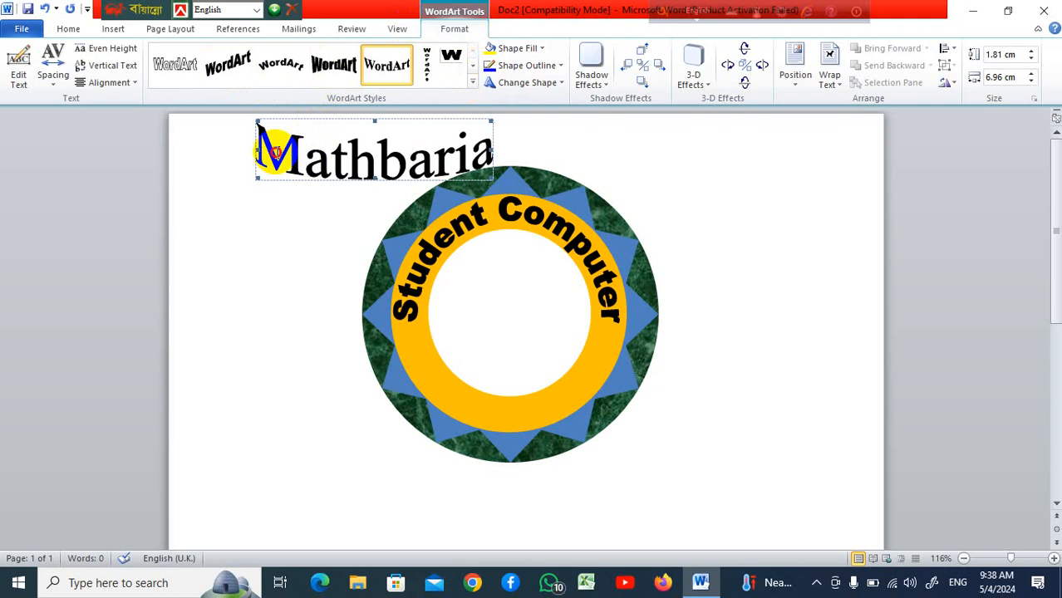
left_click_drag(276, 153, 462, 157)
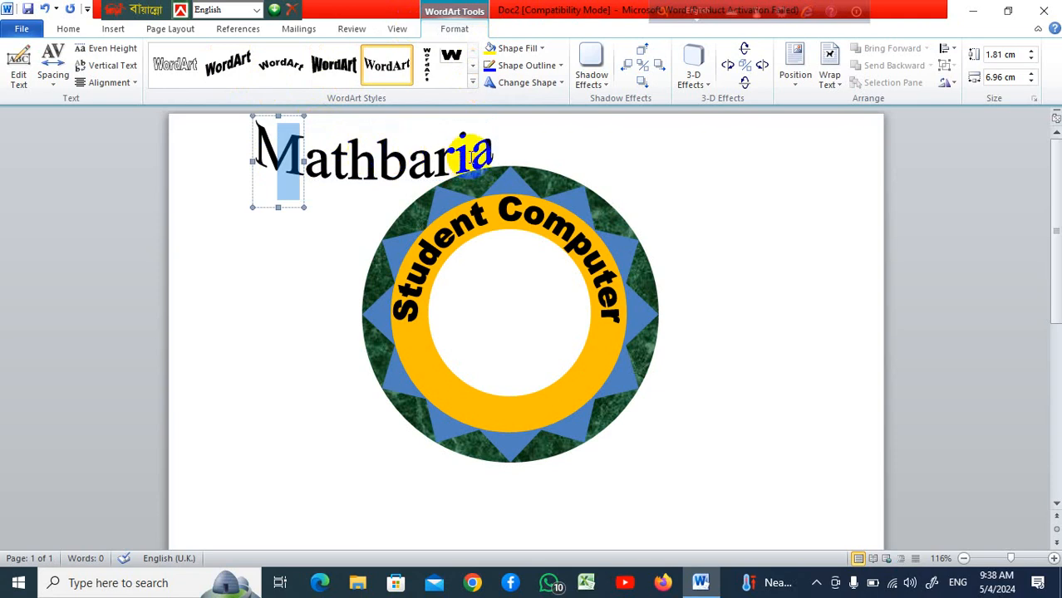
left_click(371, 166)
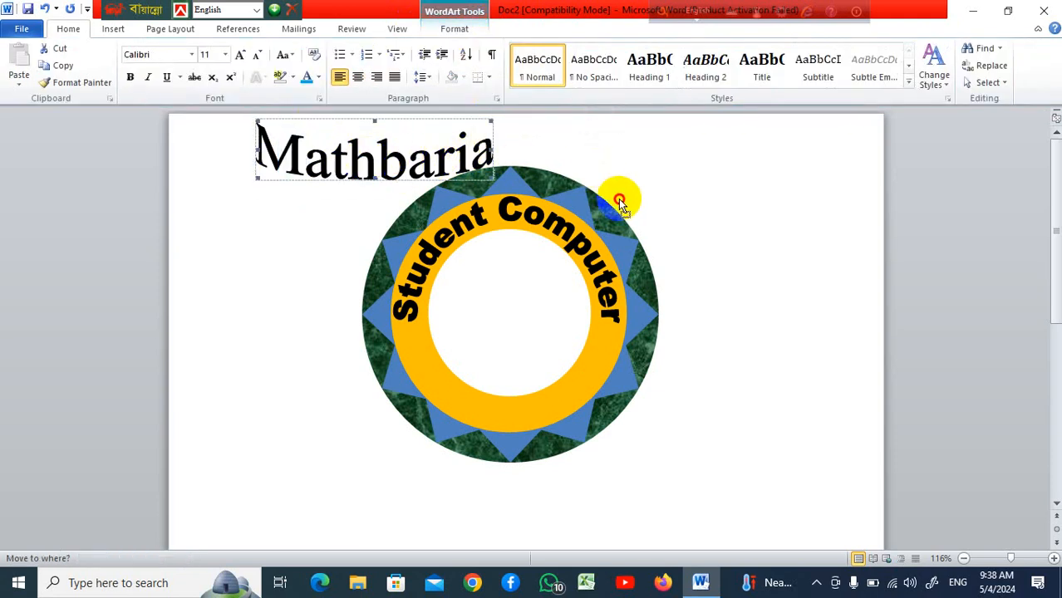
left_click(675, 256)
left_click(426, 157)
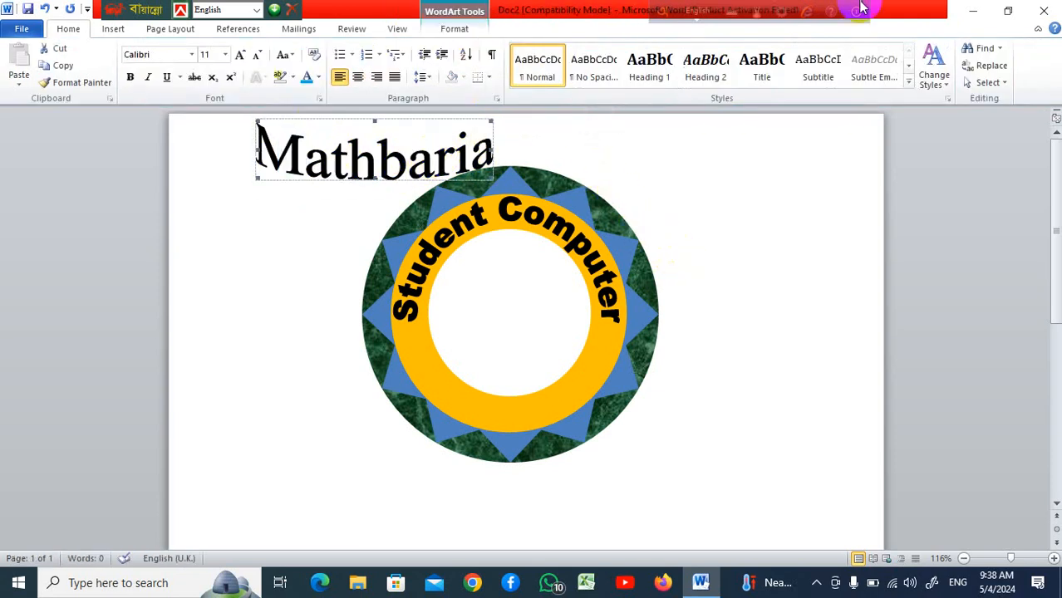
left_click(465, 28)
left_click(841, 89)
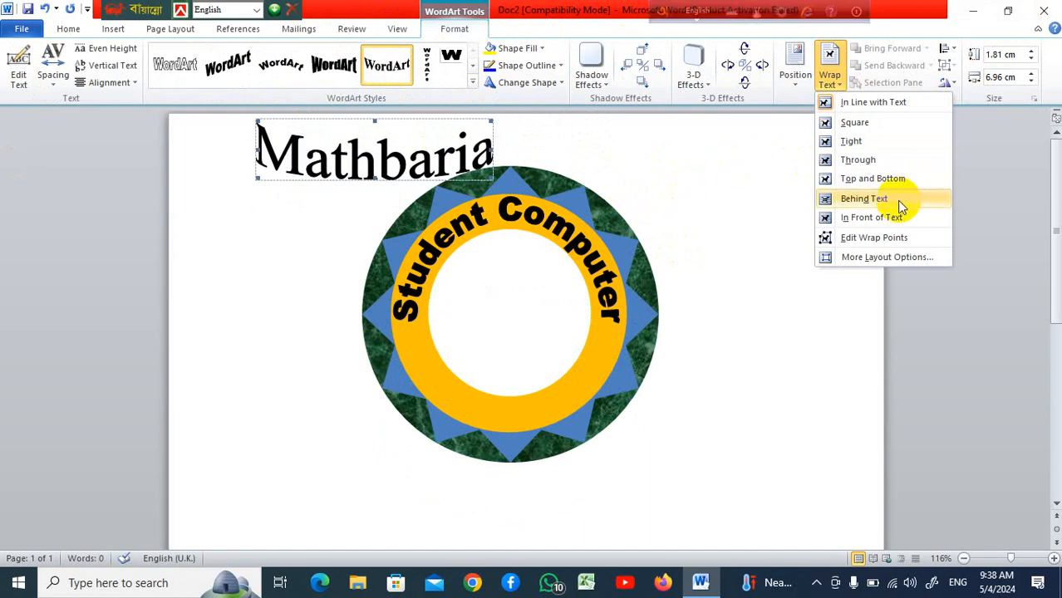
left_click(898, 198)
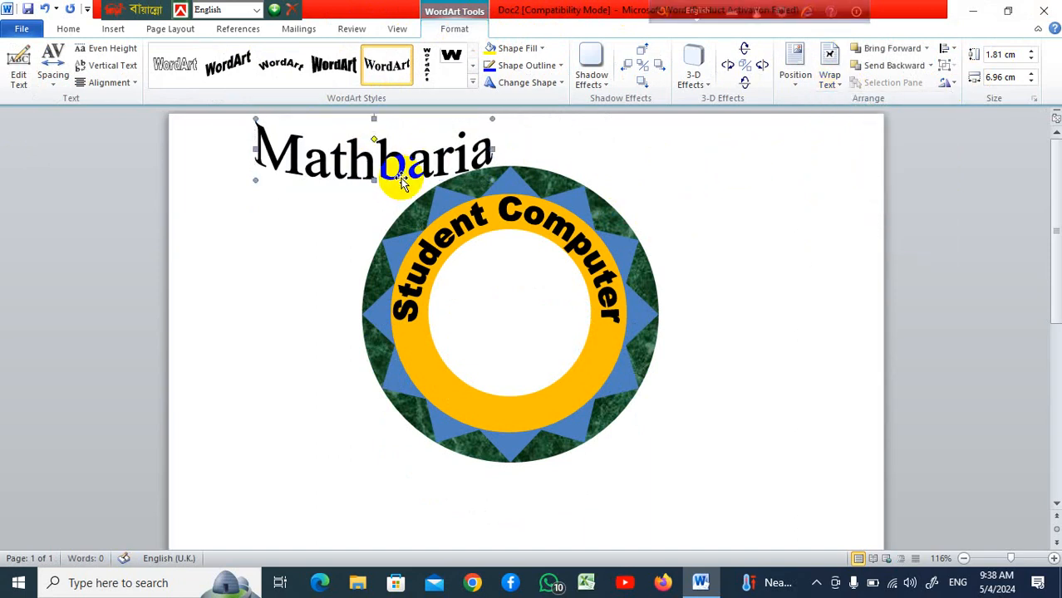
Move the Mathbaria WordArt below the donut, toward its lower right
left_click_drag(401, 183, 707, 260)
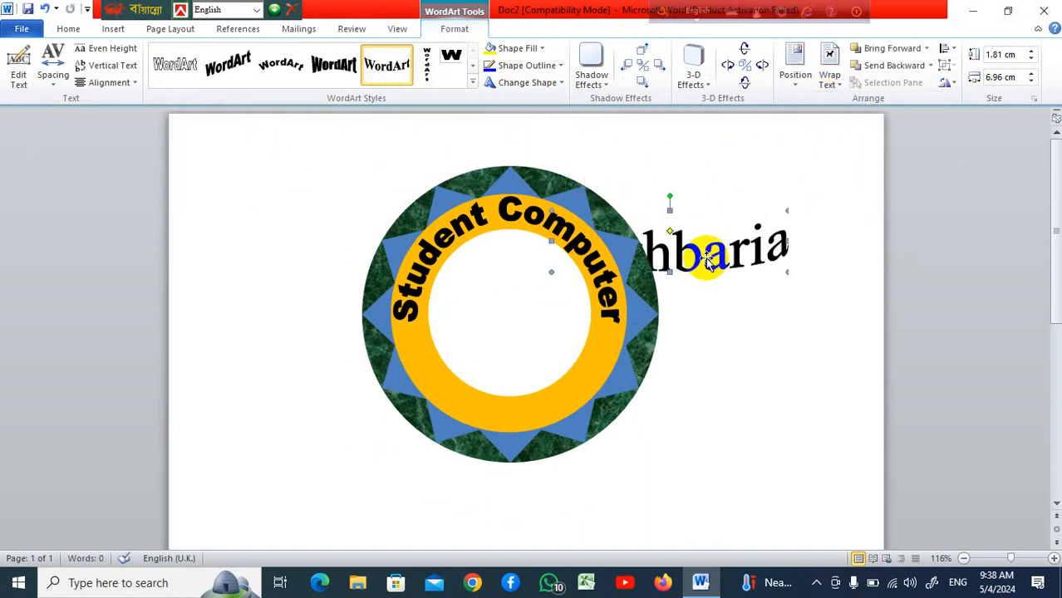
scroll(707, 260, "down", 1)
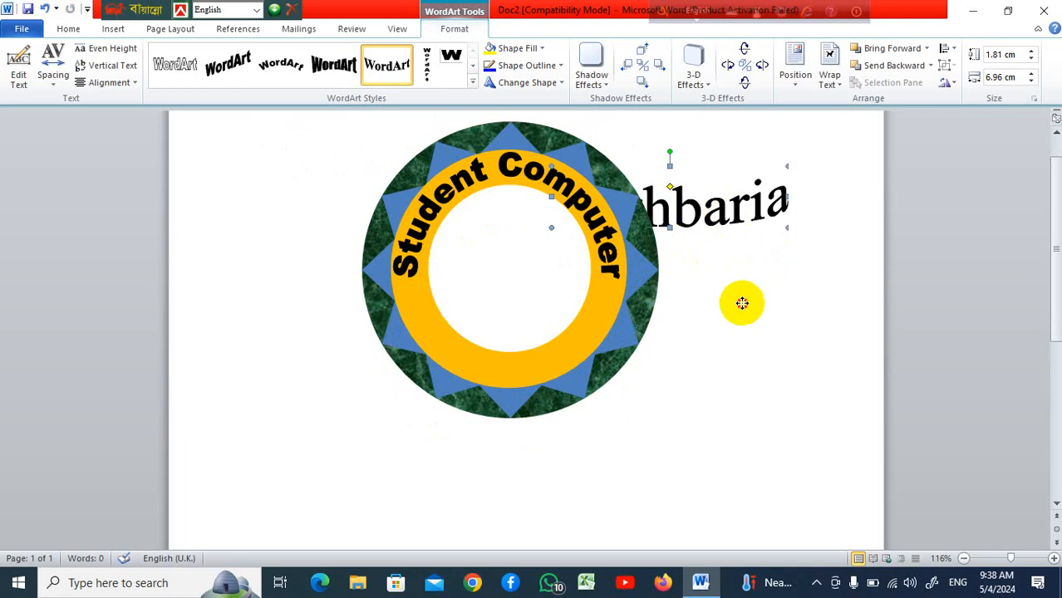
left_click_drag(744, 469, 740, 455)
scroll(764, 367, "down", 2)
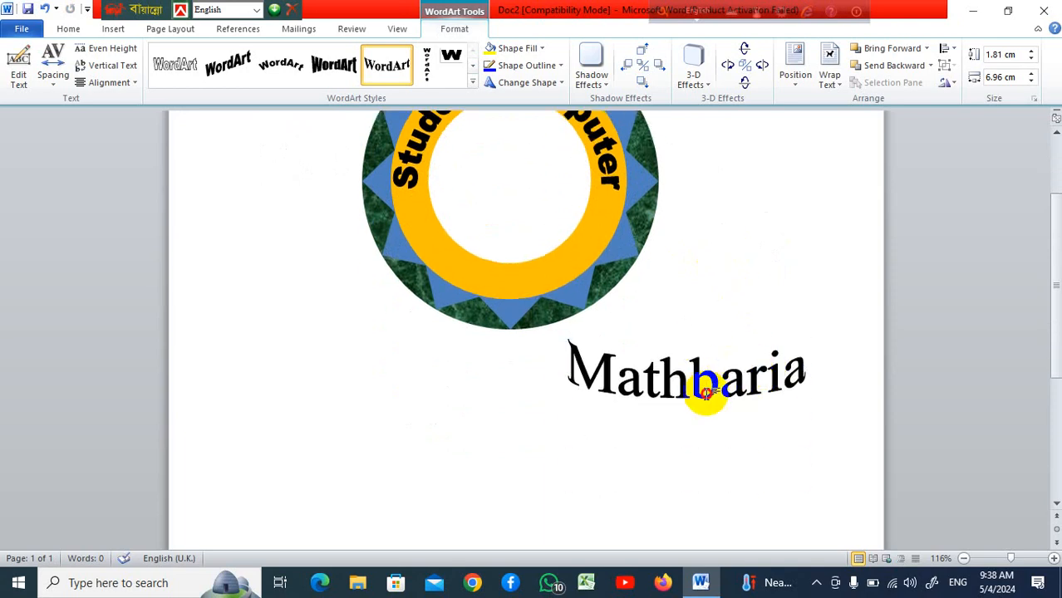
scroll(704, 389, "up", 2)
left_click(698, 389)
scroll(702, 390, "down", 2)
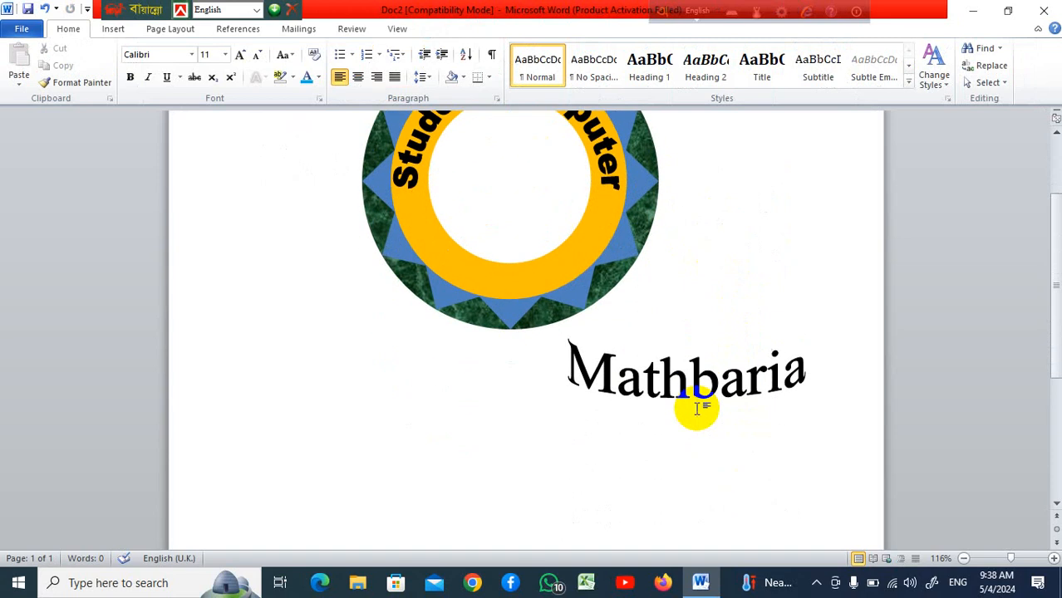
Stretch the Mathbaria WordArt taller by pulling its bottom edge down
left_click(701, 383)
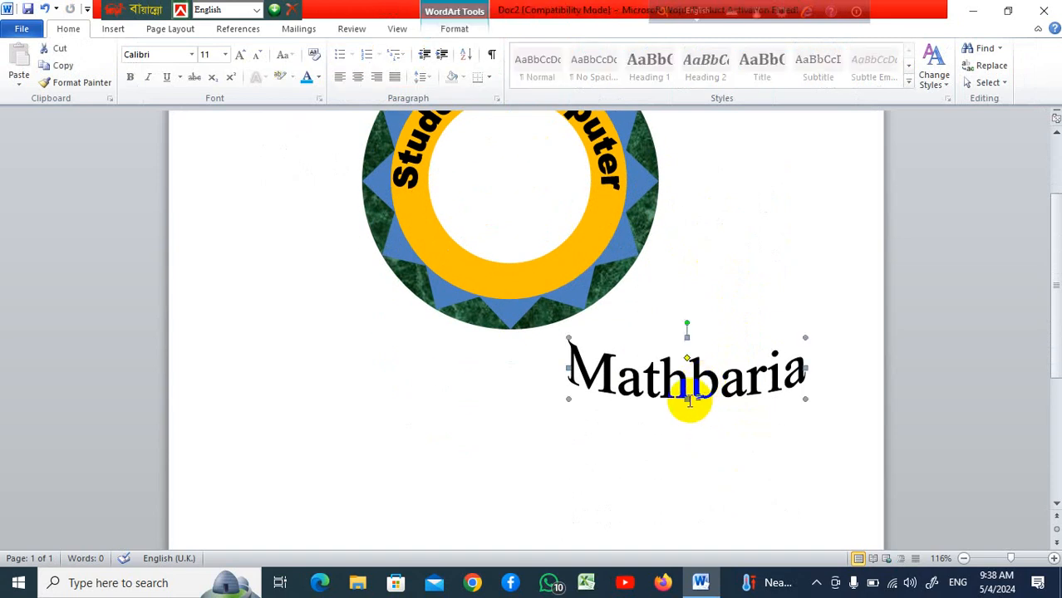
left_click_drag(687, 399, 686, 479)
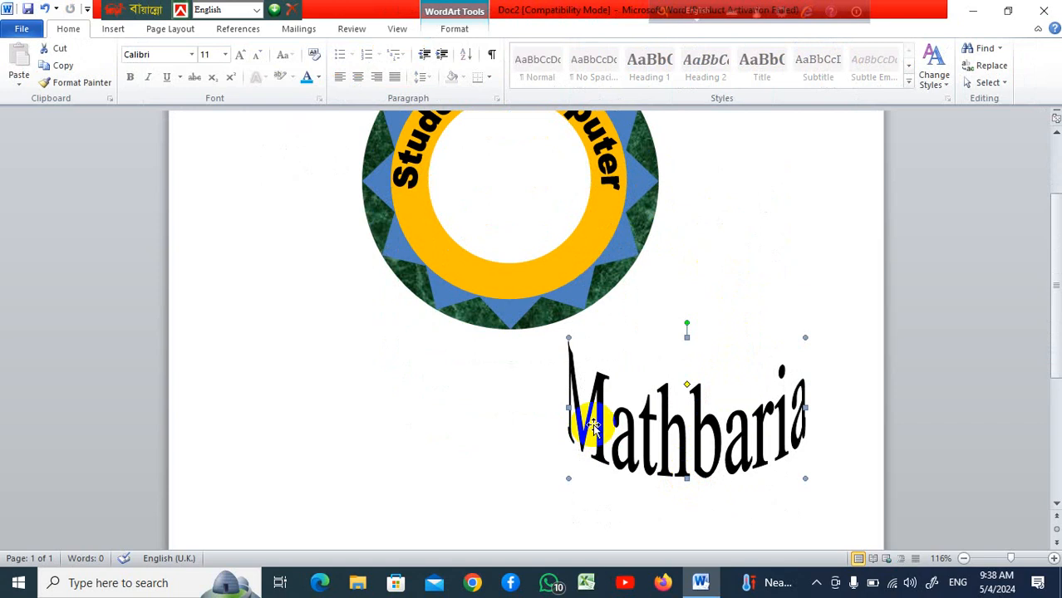
left_click(803, 422)
scroll(804, 422, "down", 3)
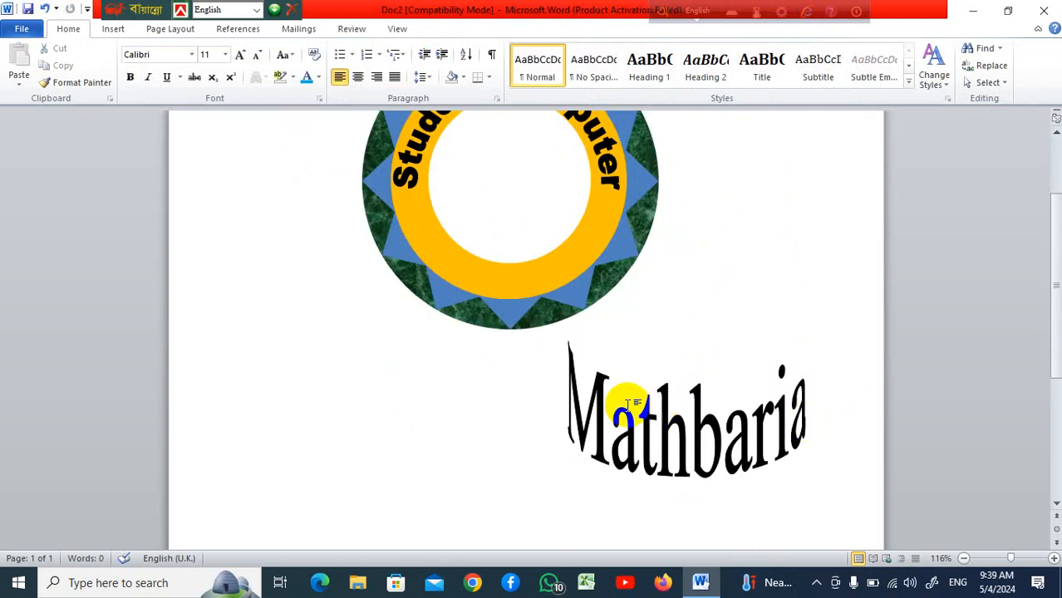
scroll(699, 415, "up", 2)
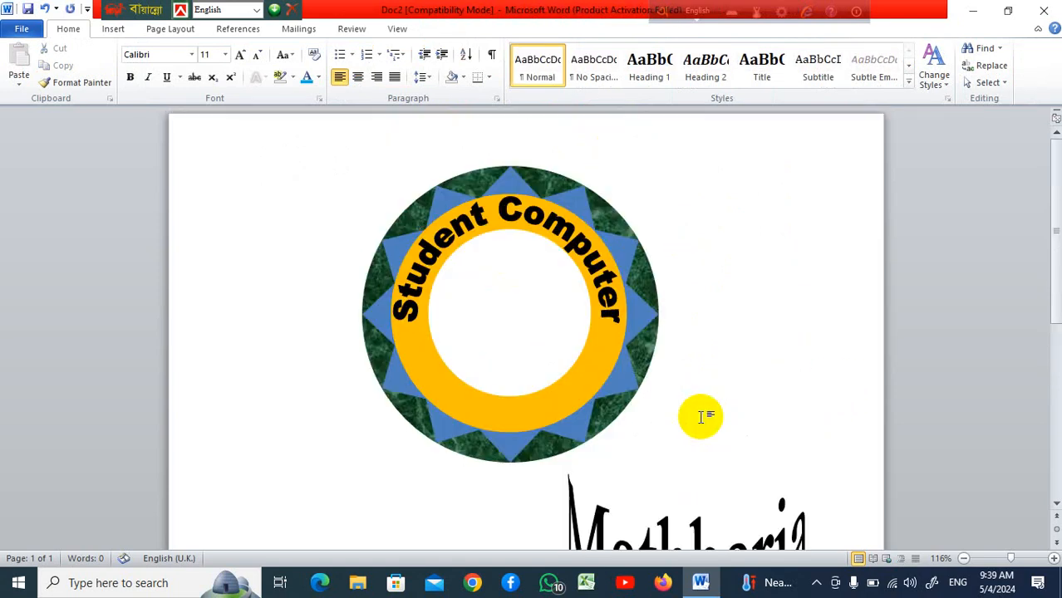
scroll(734, 375, "down", 3)
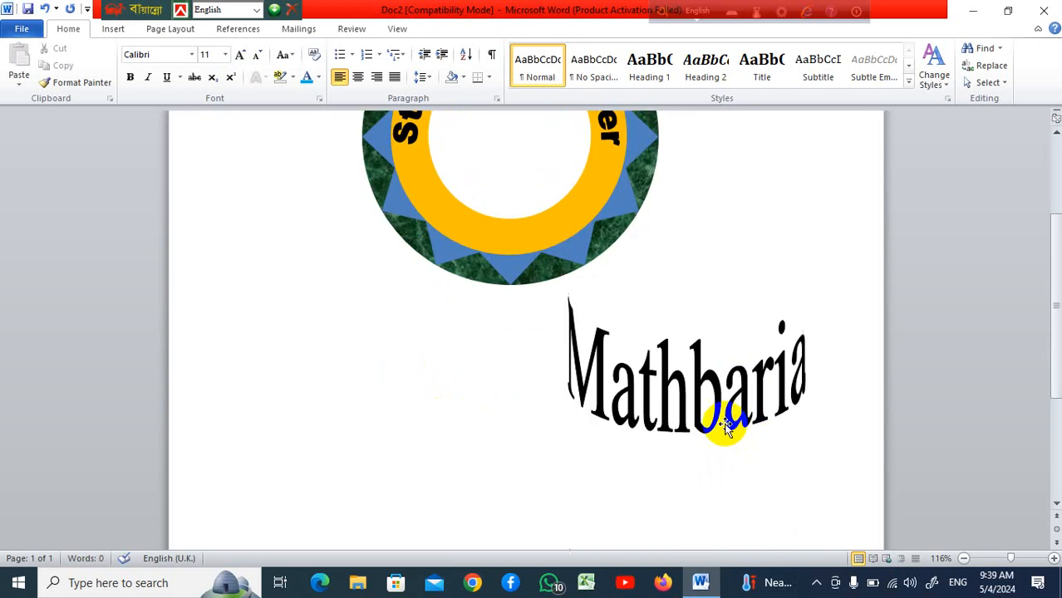
Delete the Mathbaria WordArt
left_click(790, 358)
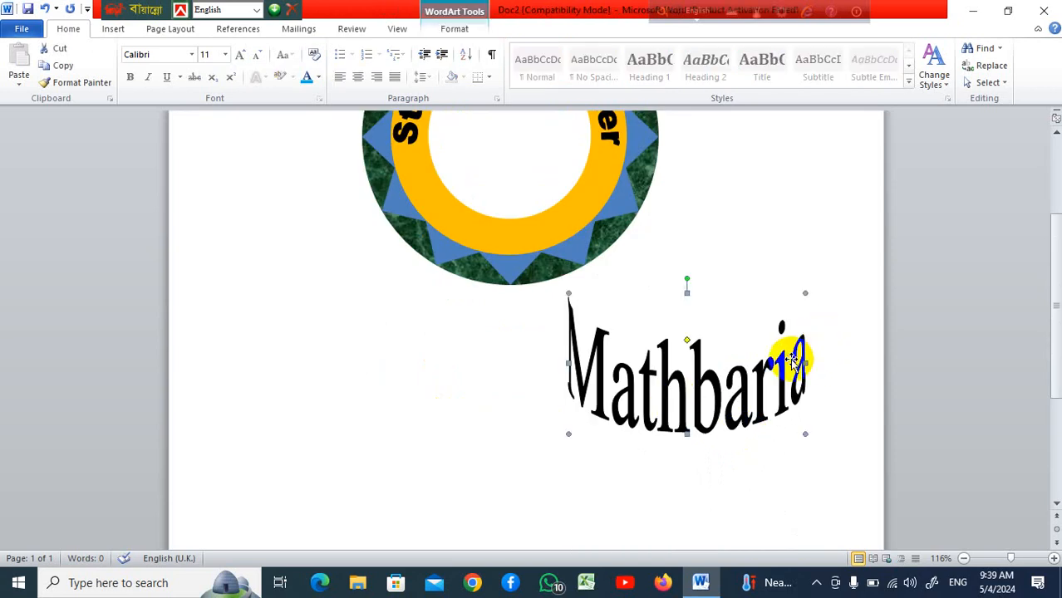
key("Delete")
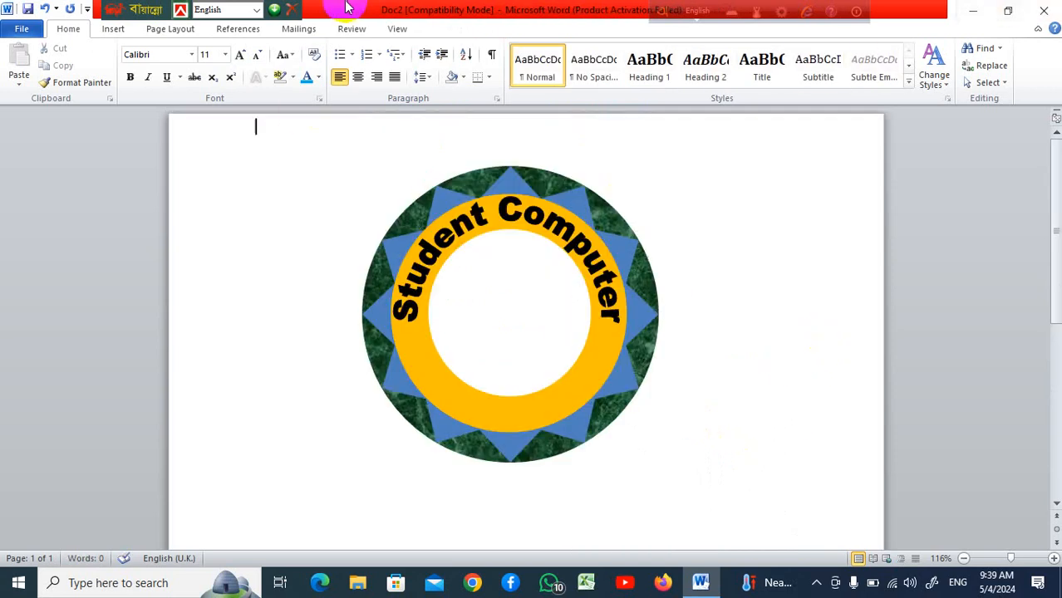
Insert a new WordArt reading Mathbaria in Times New Roman at size 24
left_click(114, 29)
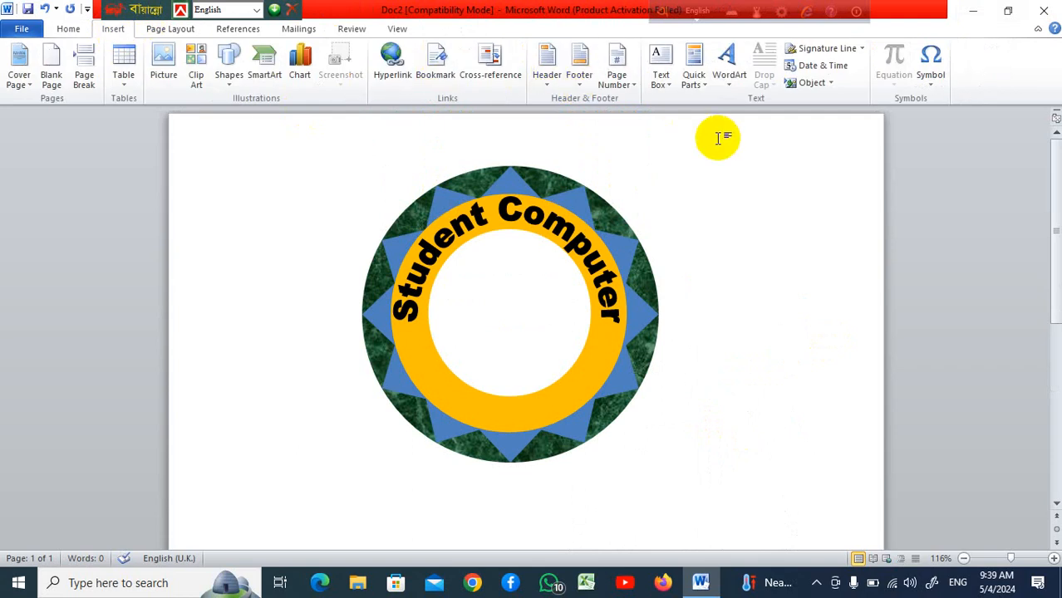
left_click(730, 81)
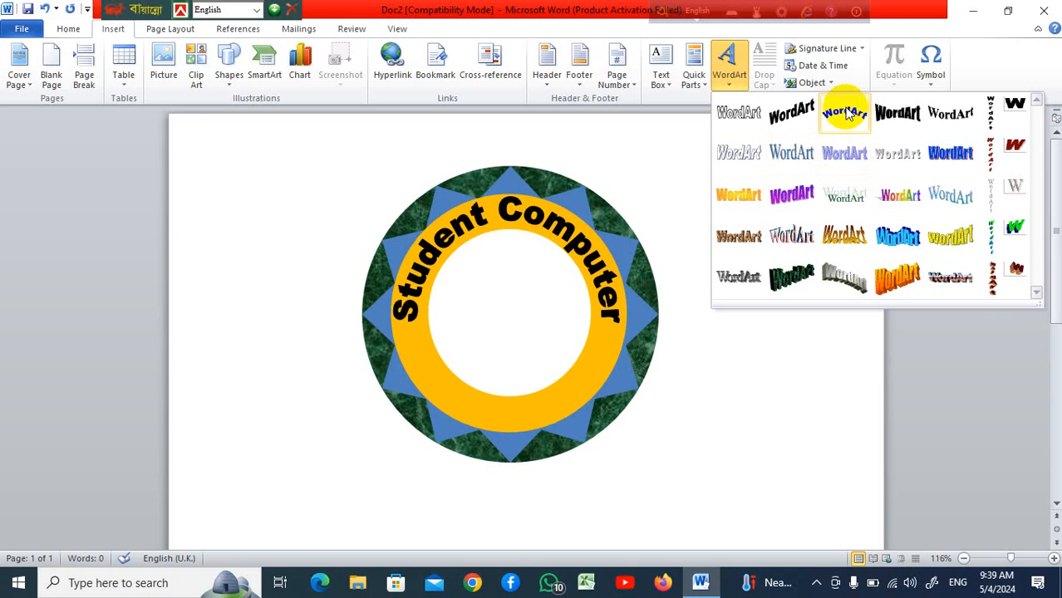
left_click(803, 161)
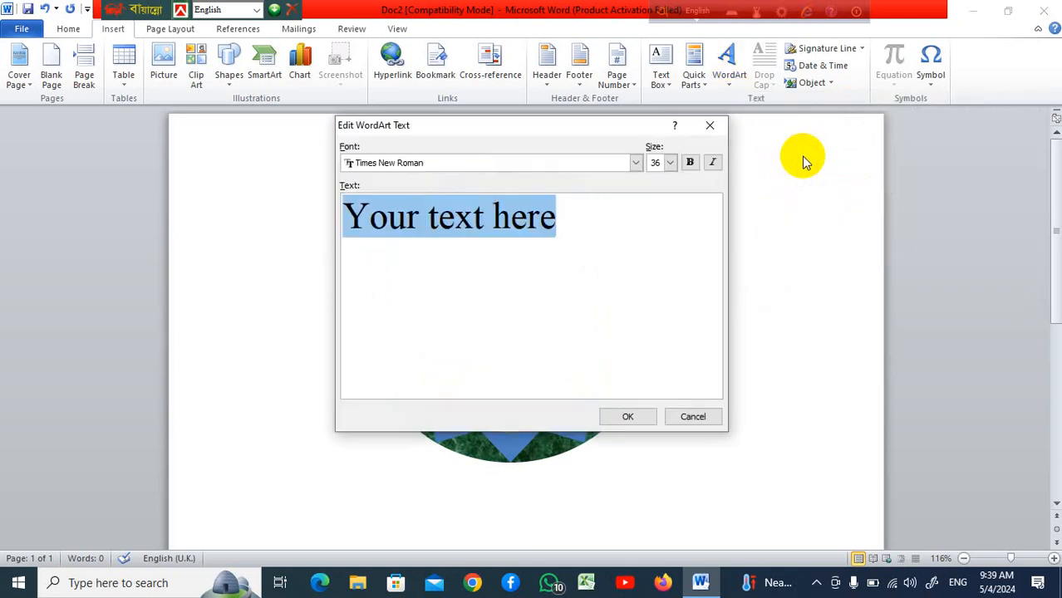
left_click(671, 163)
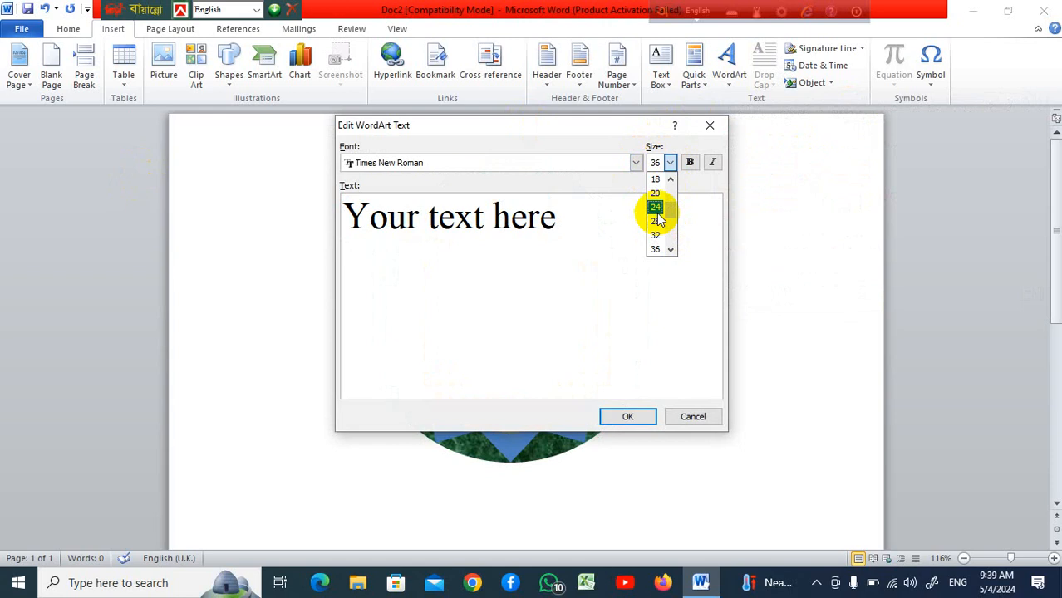
left_click(656, 207)
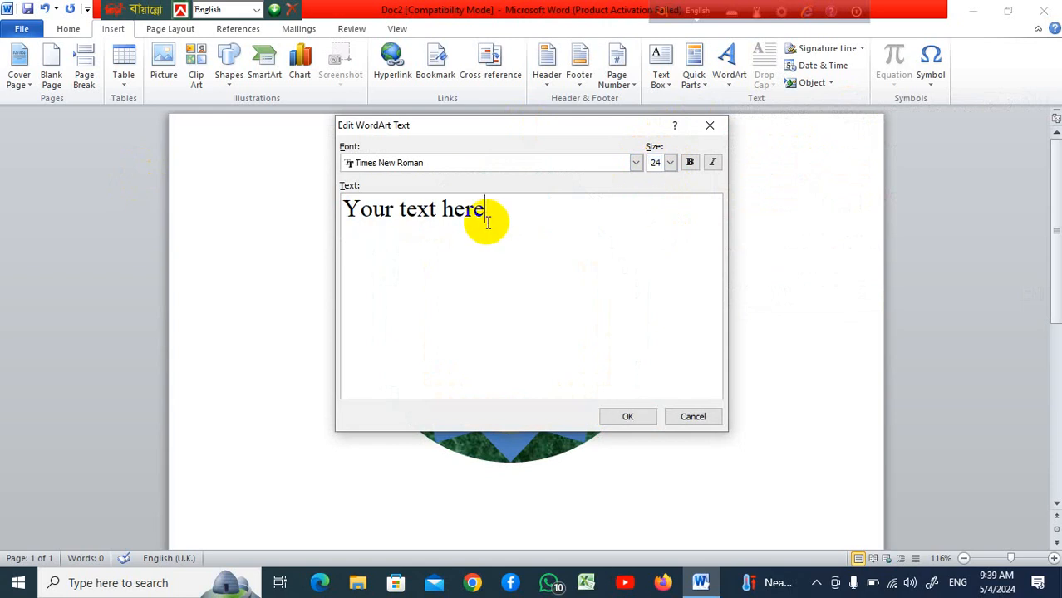
key("BackSpace")
key("BackSpace")
key("BackSpace")
key("BackSpace")
key("BackSpace")
key("BackSpace")
key("BackSpace")
key("BackSpace")
key("BackSpace")
key("BackSpace")
key("BackSpace")
key("BackSpace")
key("BackSpace")
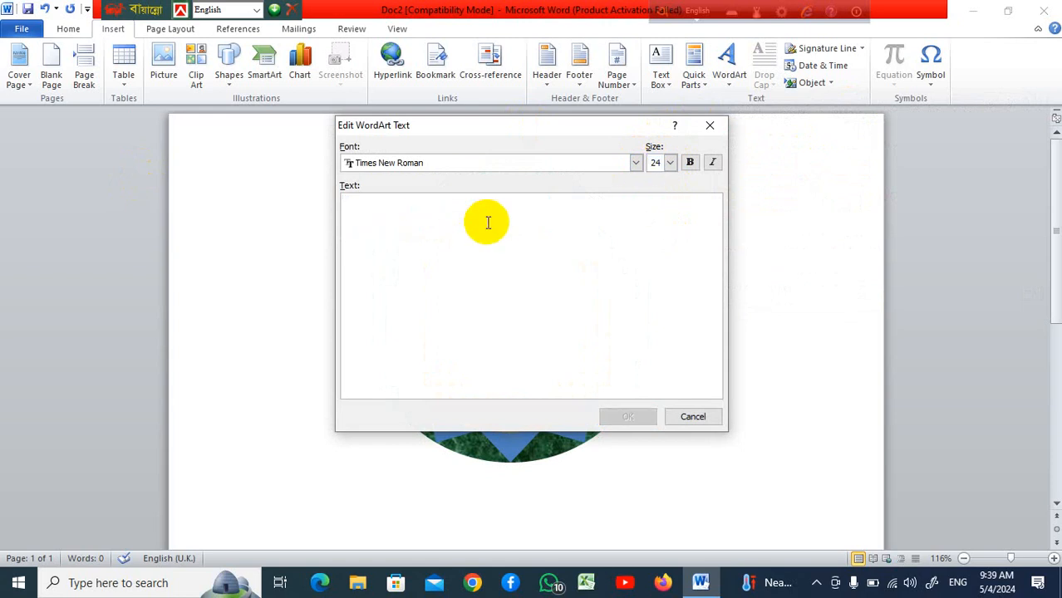
type("Mathbaria")
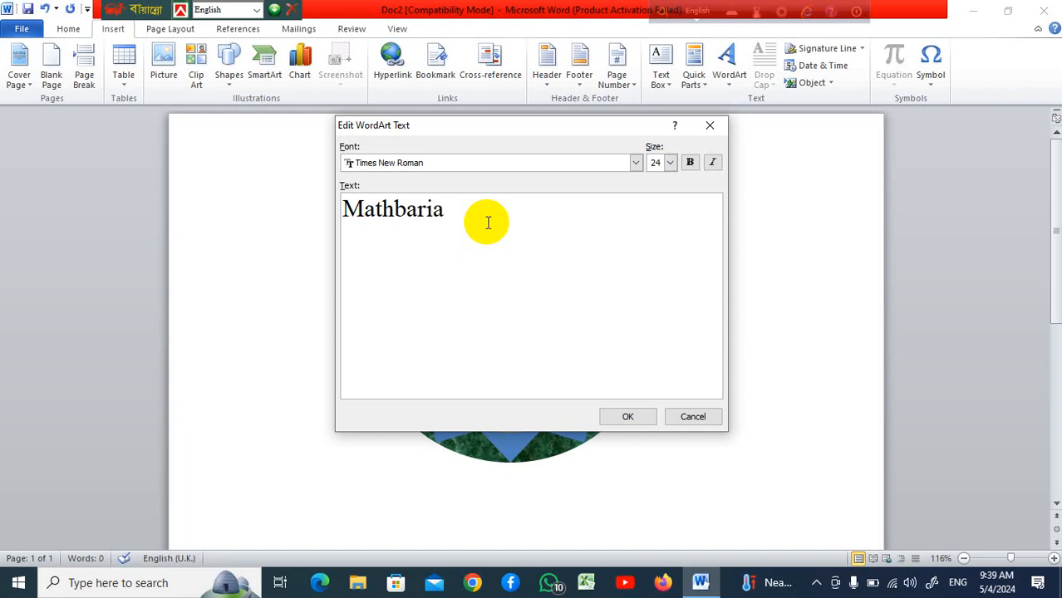
left_click(629, 417)
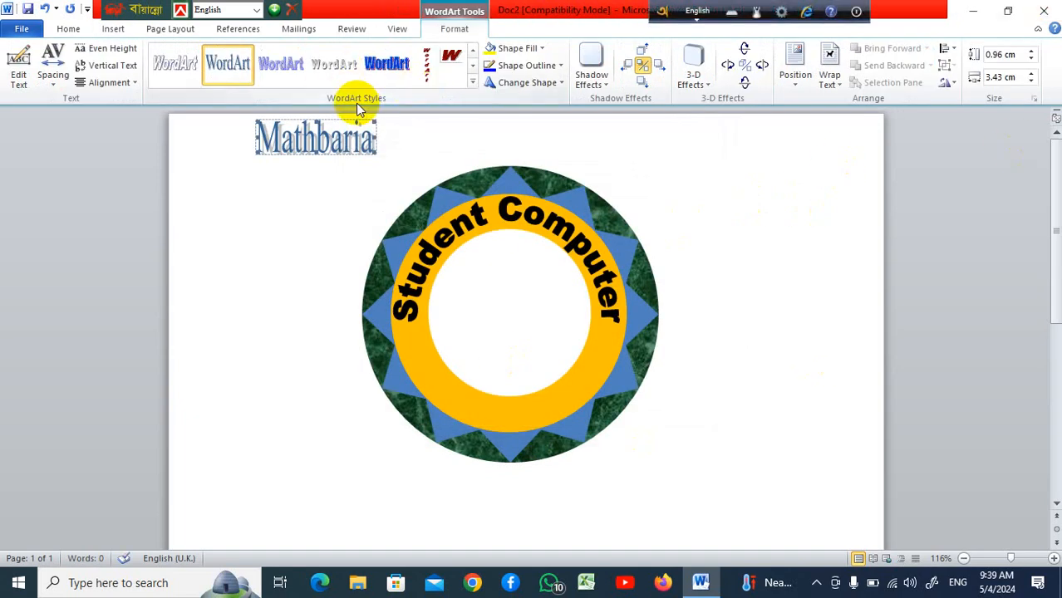
Apply the arched WordArt style and move the WordArt below the donut's left side
left_click(472, 81)
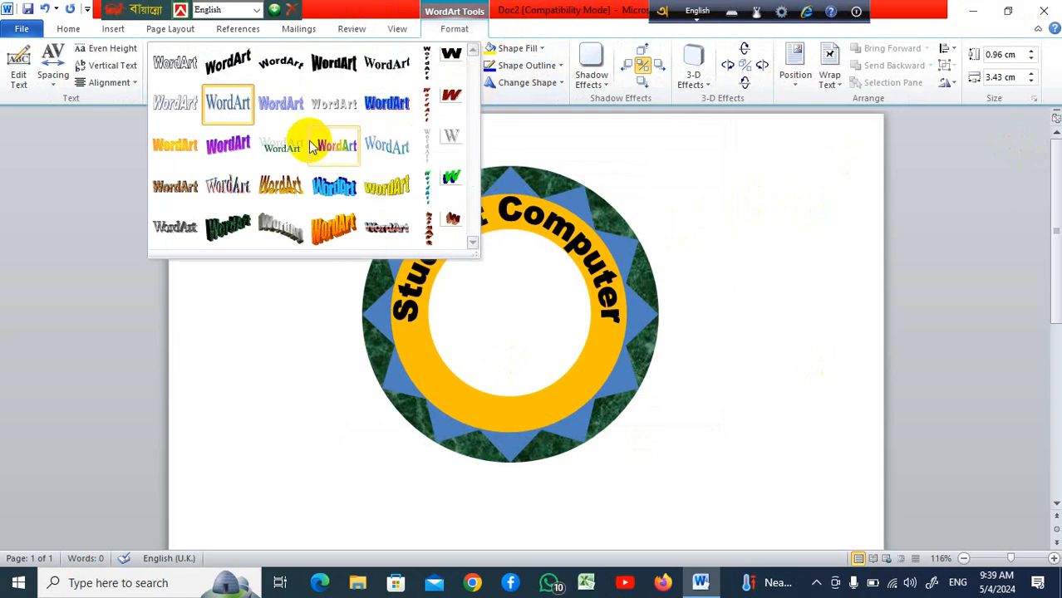
left_click(384, 64)
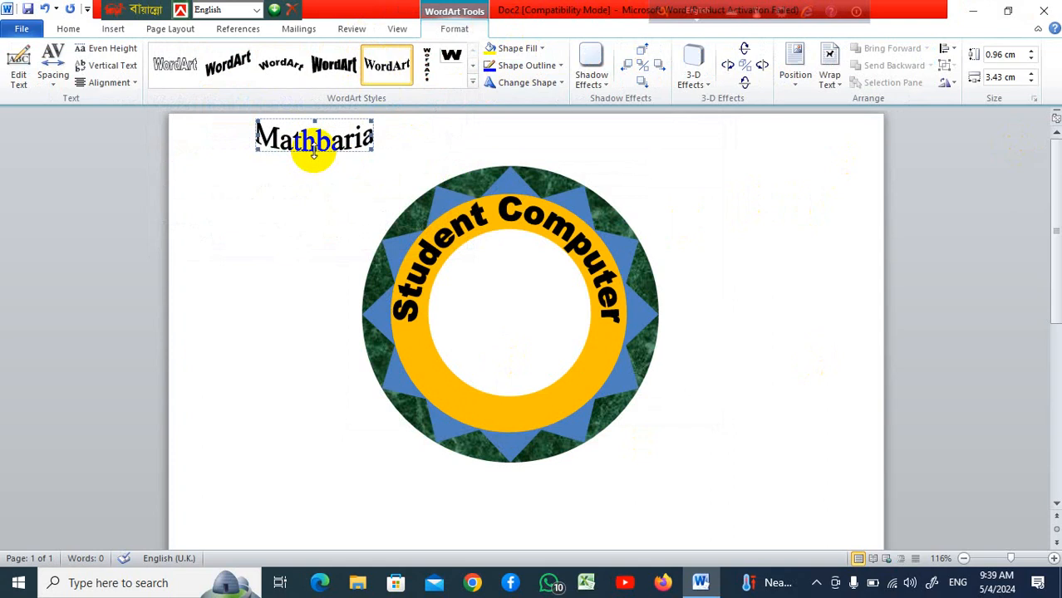
left_click_drag(314, 154, 320, 474)
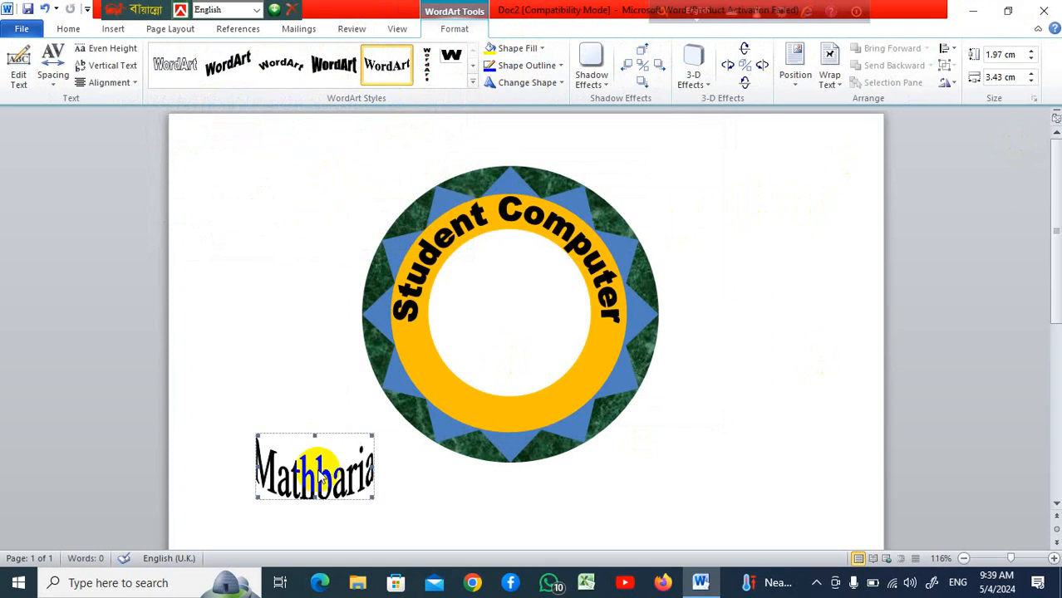
scroll(438, 372, "down", 3)
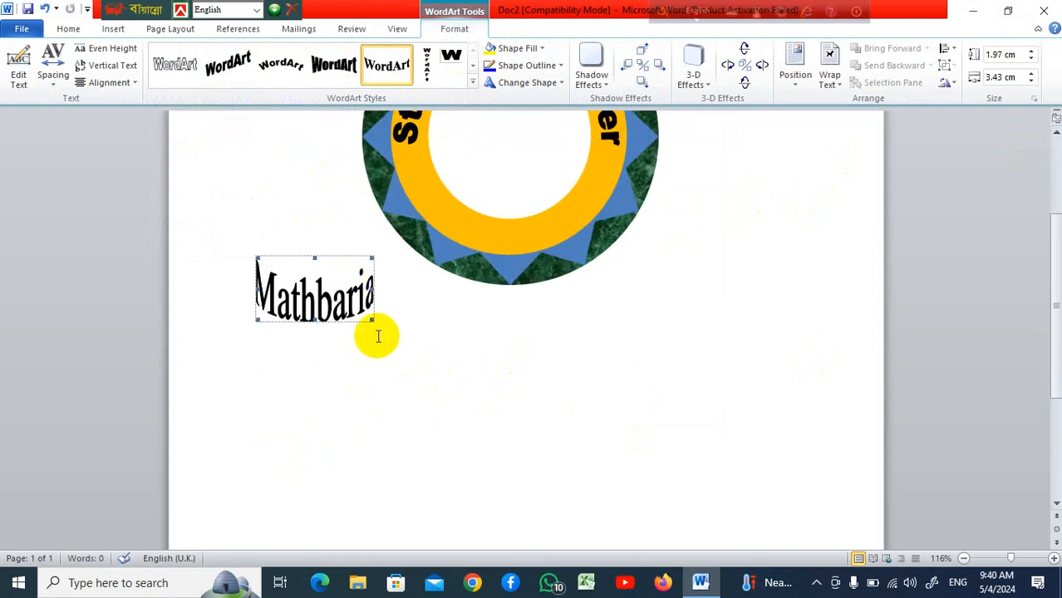
Enlarge the WordArt to about 2.97 cm high and 7.83 cm wide
left_click_drag(371, 320, 420, 356)
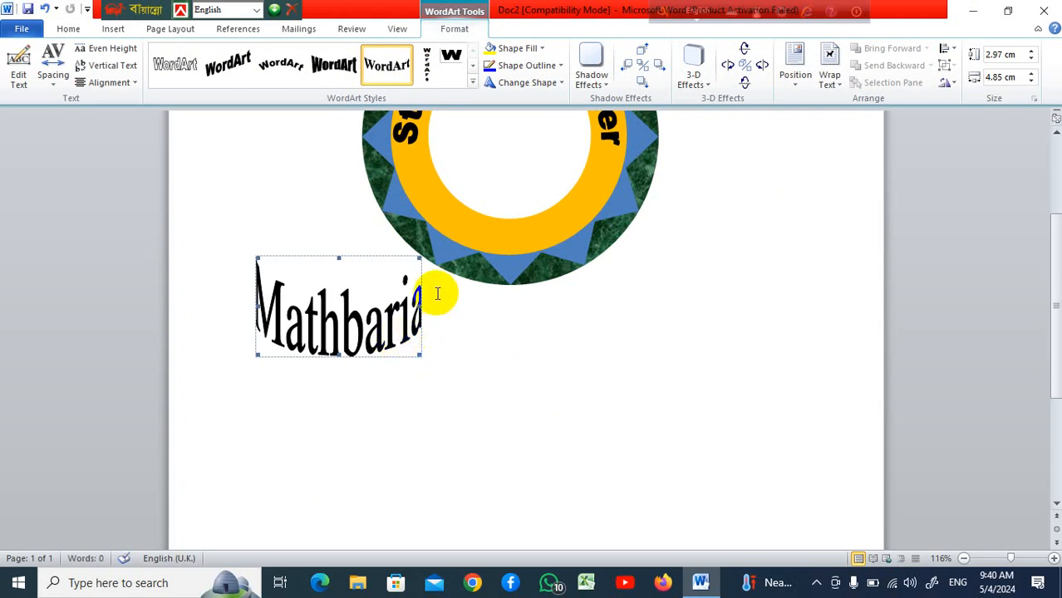
left_click_drag(420, 308, 524, 306)
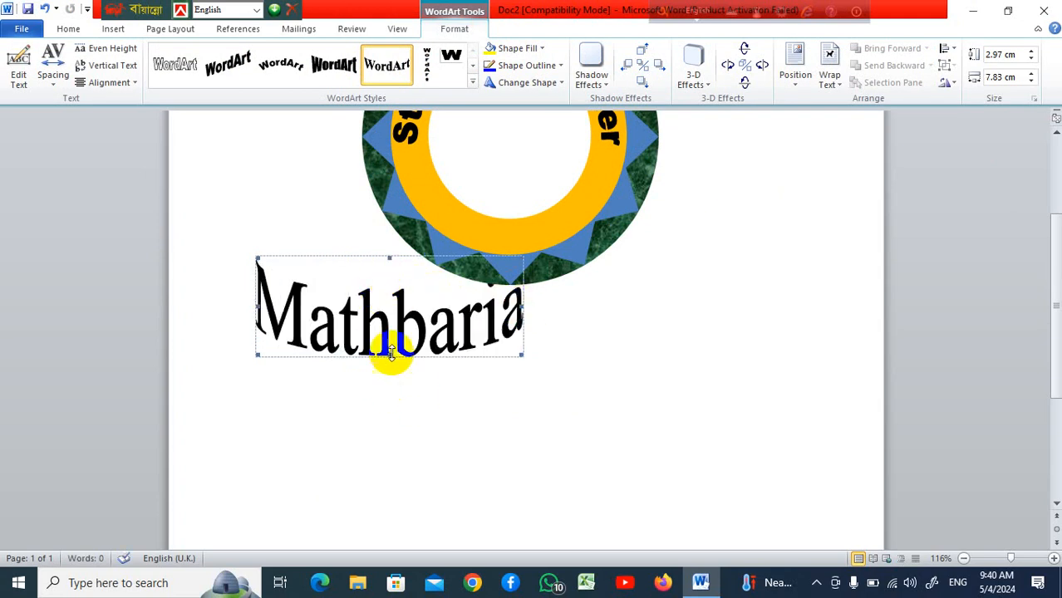
Set the WordArt's text wrapping to Behind Text
left_click(829, 75)
left_click(879, 206)
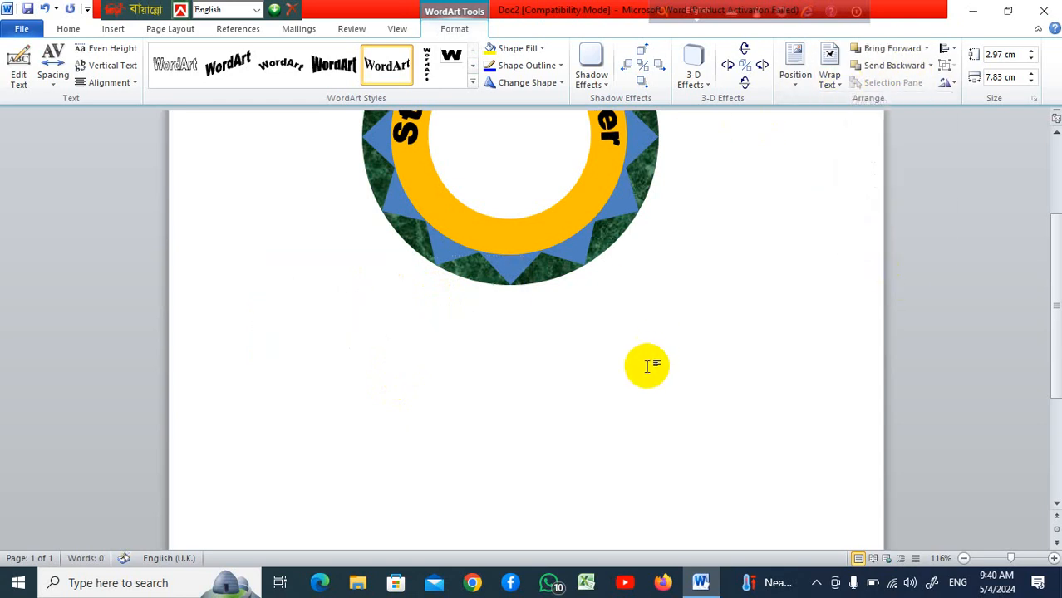
Move the Mathbaria WordArt below the donut, to its lower right
scroll(650, 359, "up", 4)
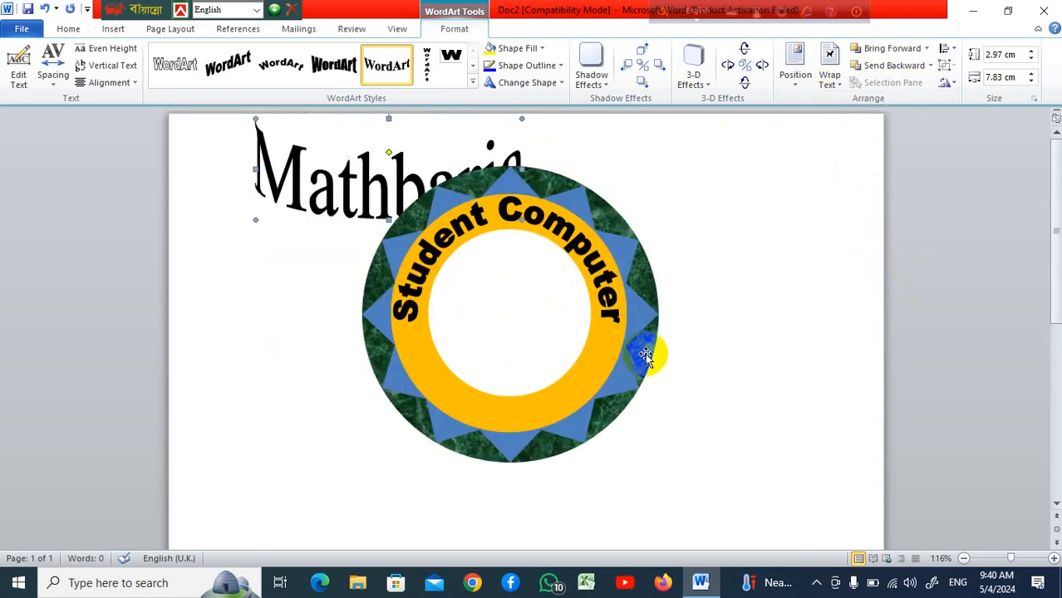
left_click(392, 200)
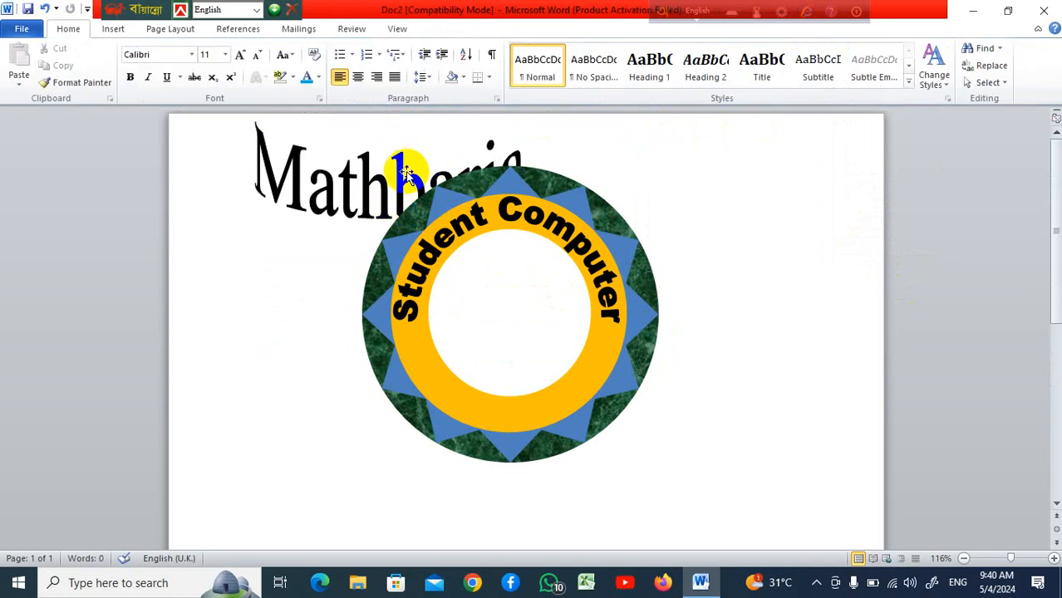
left_click_drag(405, 171, 699, 470)
scroll(748, 400, "down", 3)
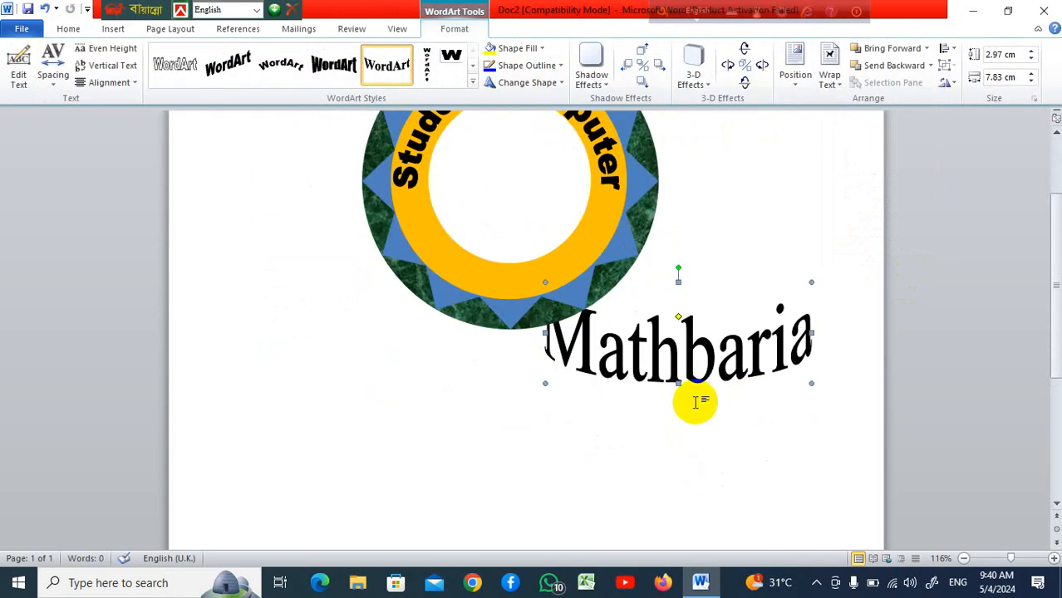
Move the Mathbaria WordArt slightly lower and stretch it to about 5.4 cm high
left_click_drag(695, 363, 691, 400)
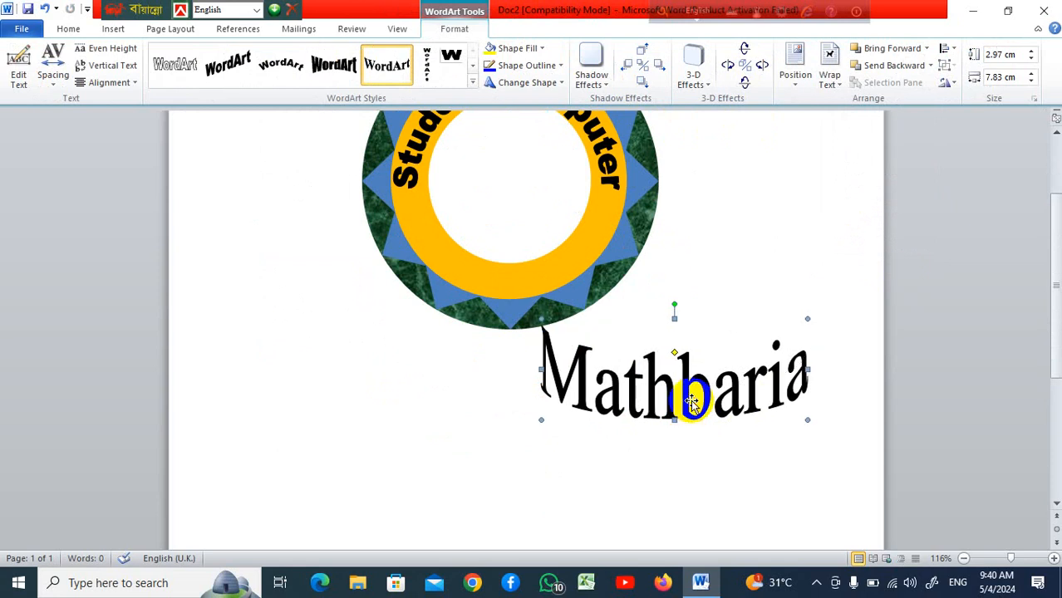
left_click(472, 82)
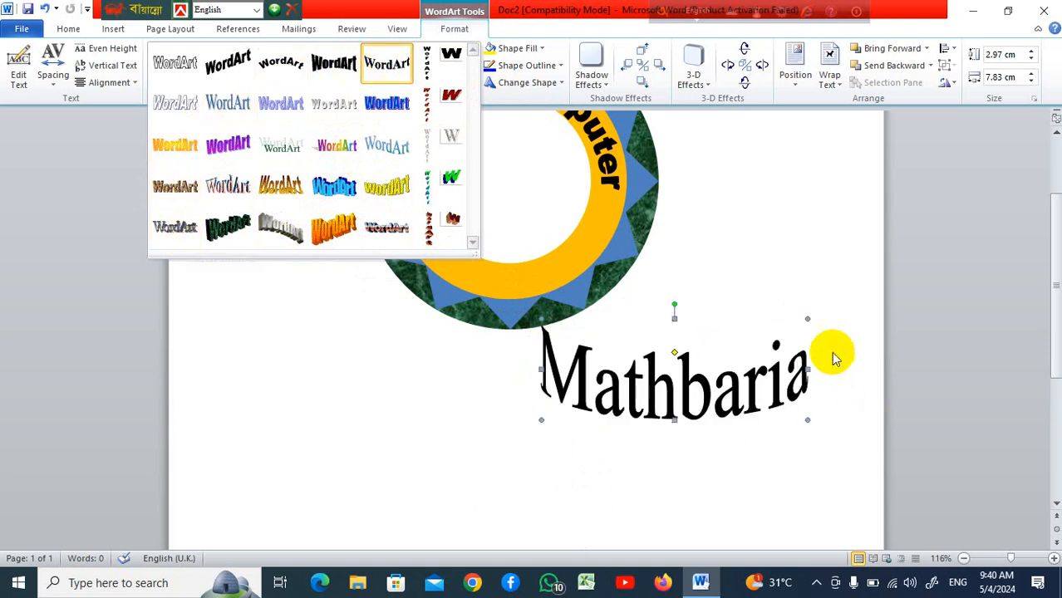
left_click(800, 407)
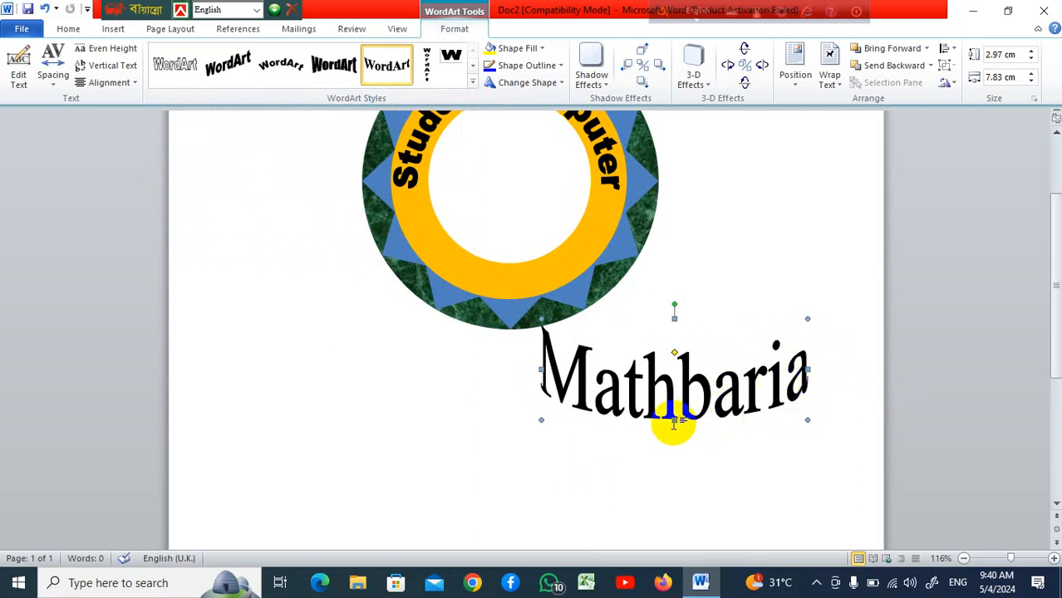
left_click_drag(674, 419, 673, 502)
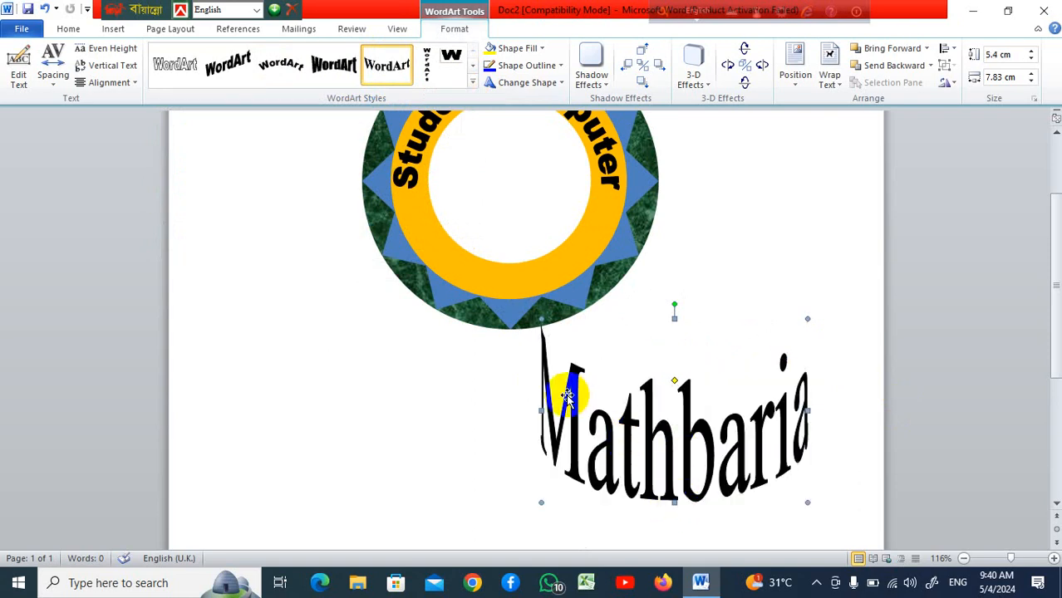
Delete the Mathbaria WordArt below the donut
left_click(586, 413)
scroll(581, 415, "up", 3)
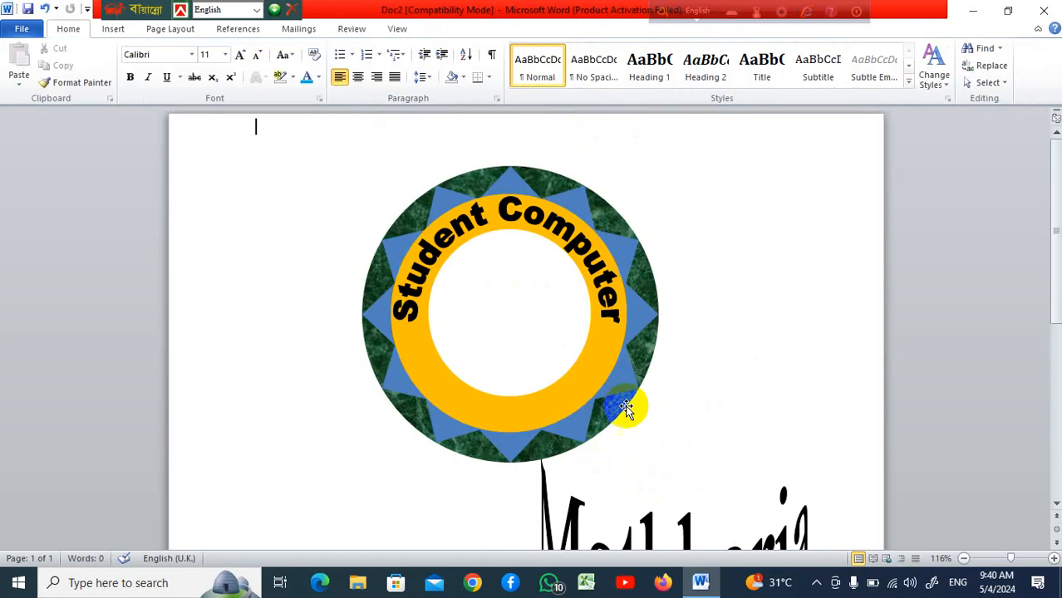
scroll(639, 405, "down", 4)
left_click(664, 432)
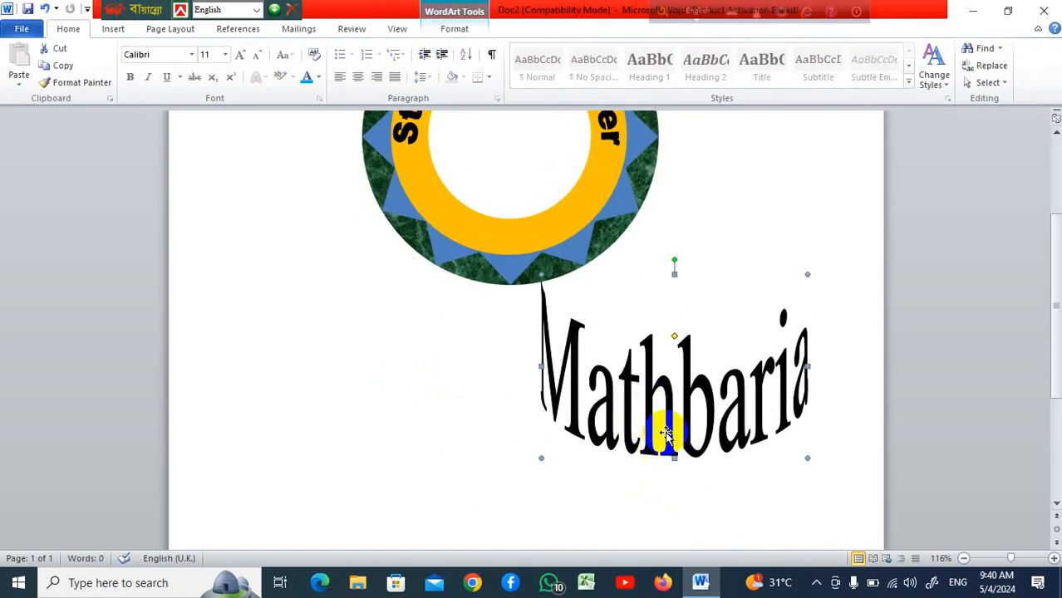
key("Delete")
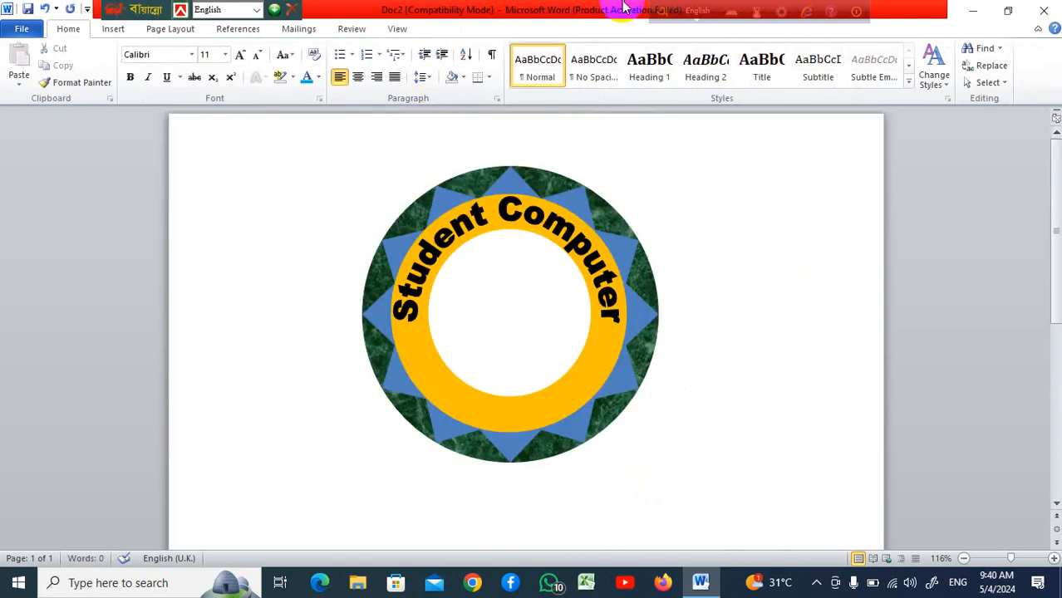
Insert a new WordArt in the first style reading Mathbaria, in Arial Black at size 18
left_click(127, 32)
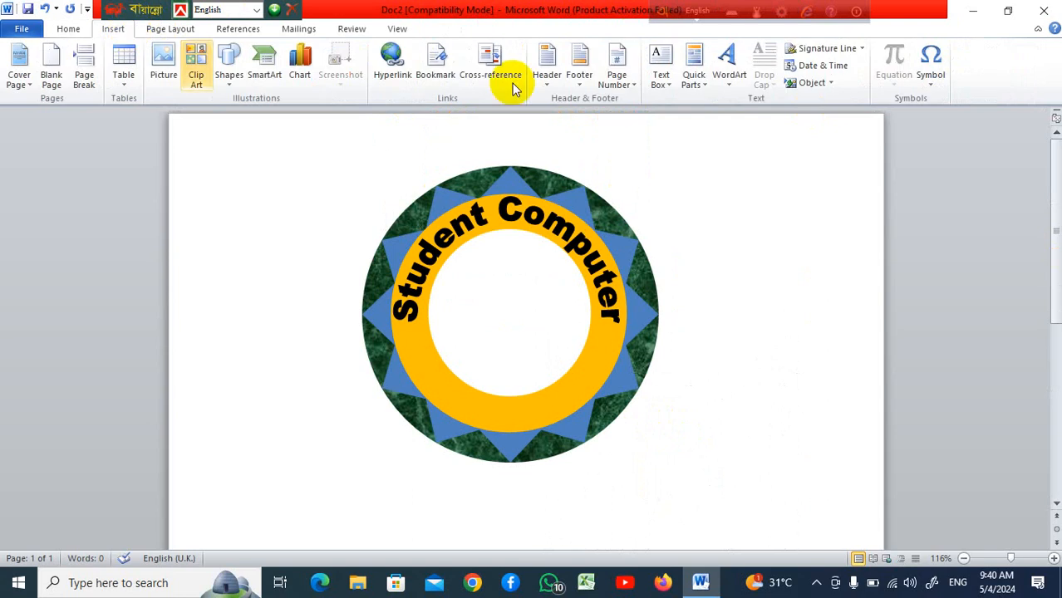
left_click(728, 60)
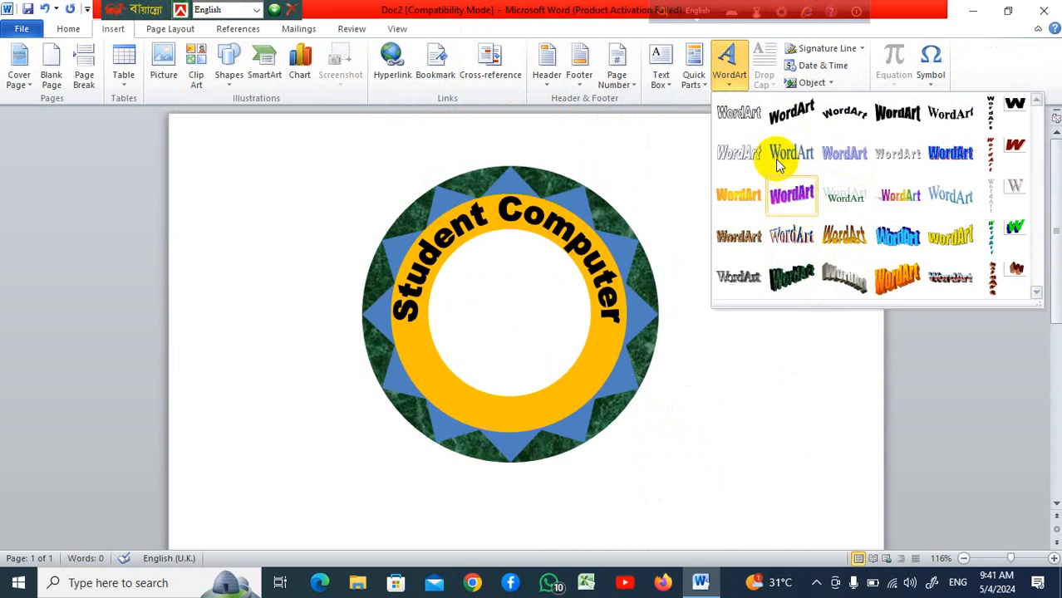
left_click(742, 114)
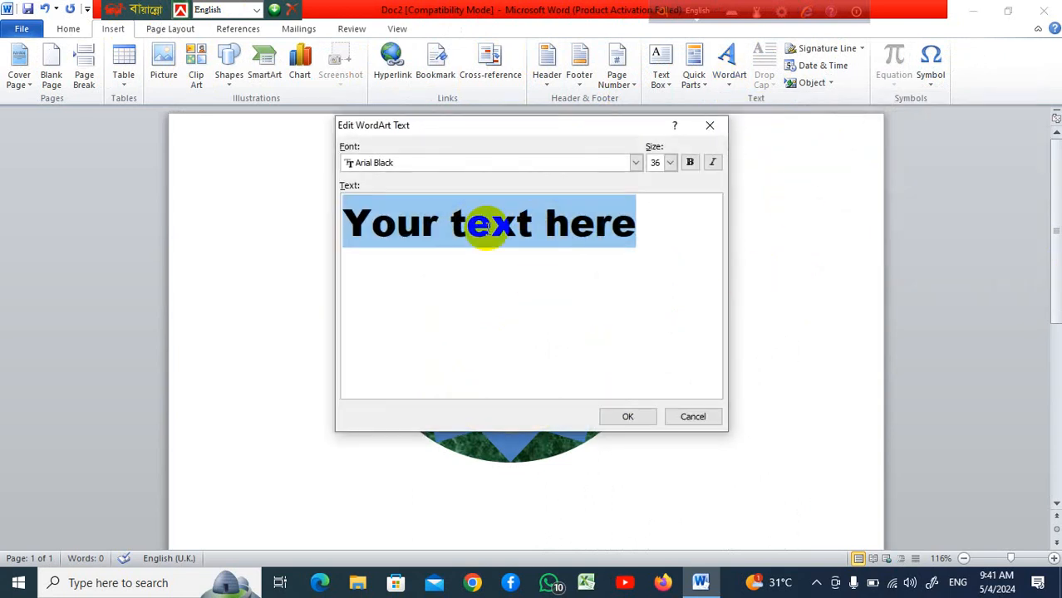
left_click(670, 163)
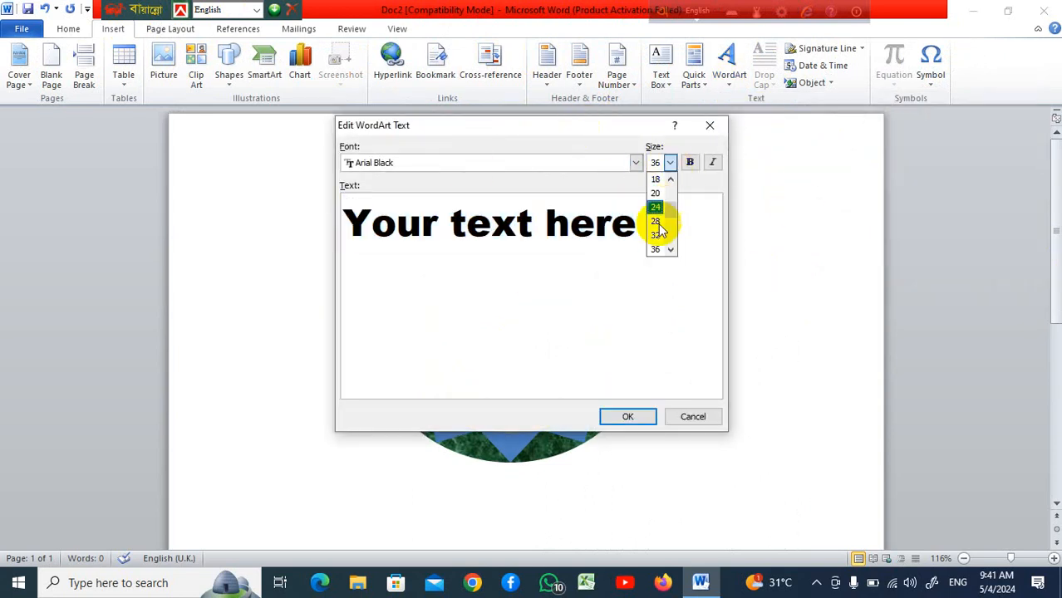
left_click(656, 181)
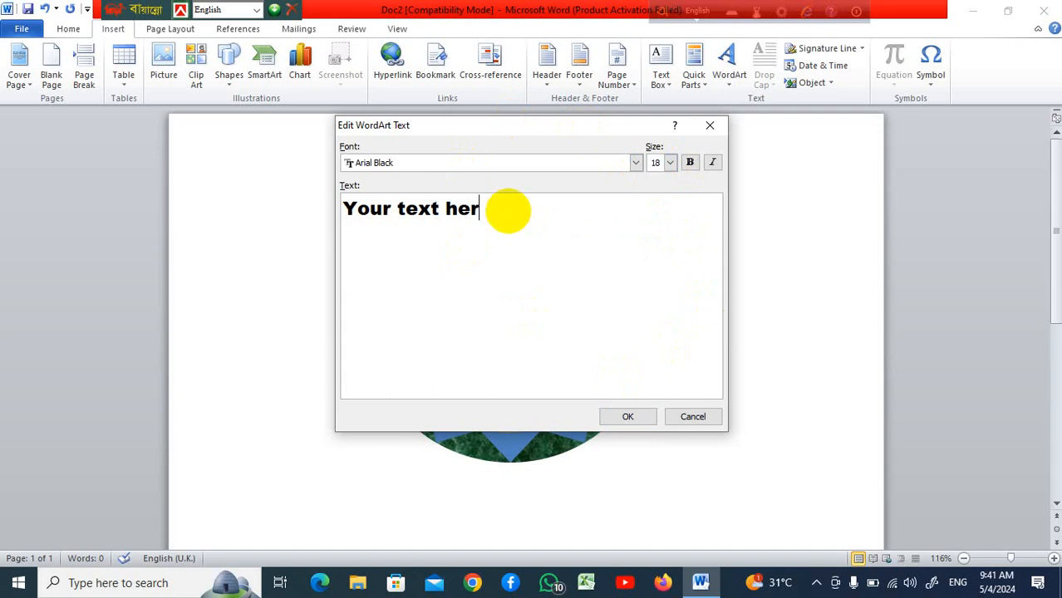
key("BackSpace")
key("BackSpace")
key("BackSpace")
key("BackSpace")
key("BackSpace")
key("BackSpace")
key("BackSpace")
key("BackSpace")
key("BackSpace")
key("BackSpace")
key("BackSpace")
key("BackSpace")
key("BackSpace")
type("S")
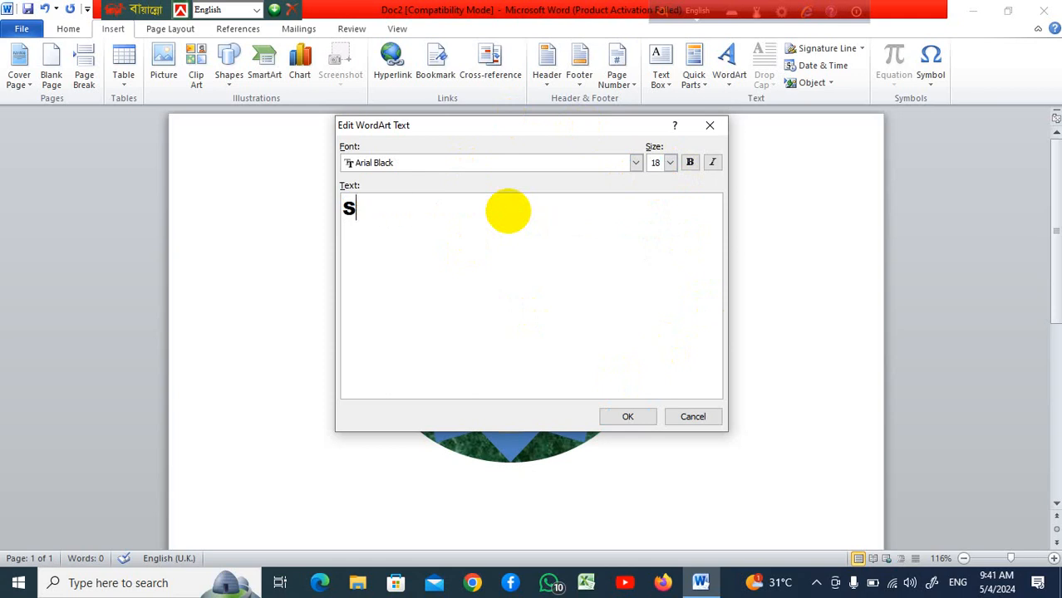
key("BackSpace")
type("Mathbaria")
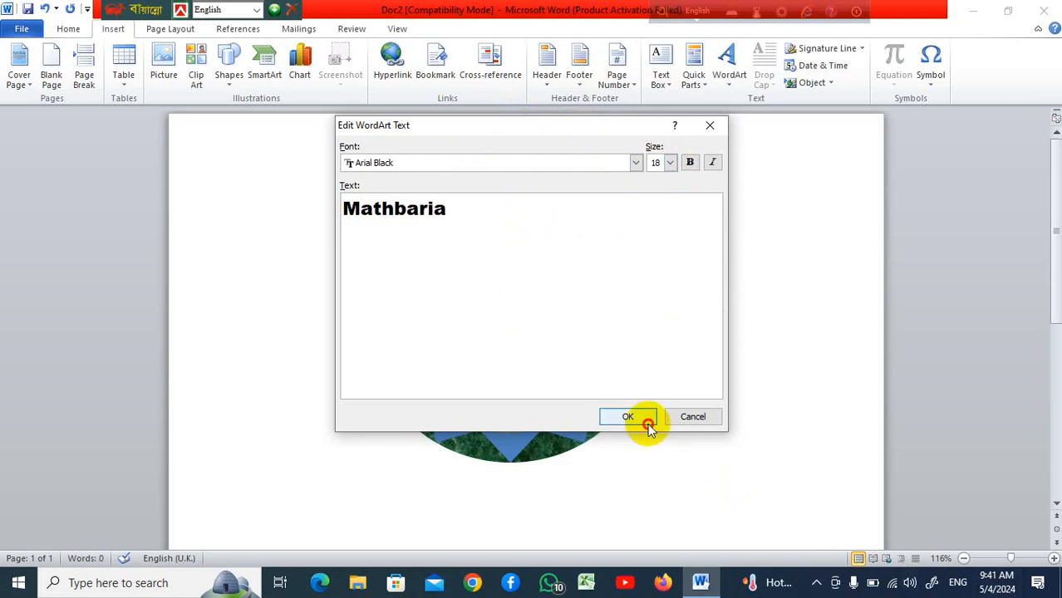
left_click(628, 417)
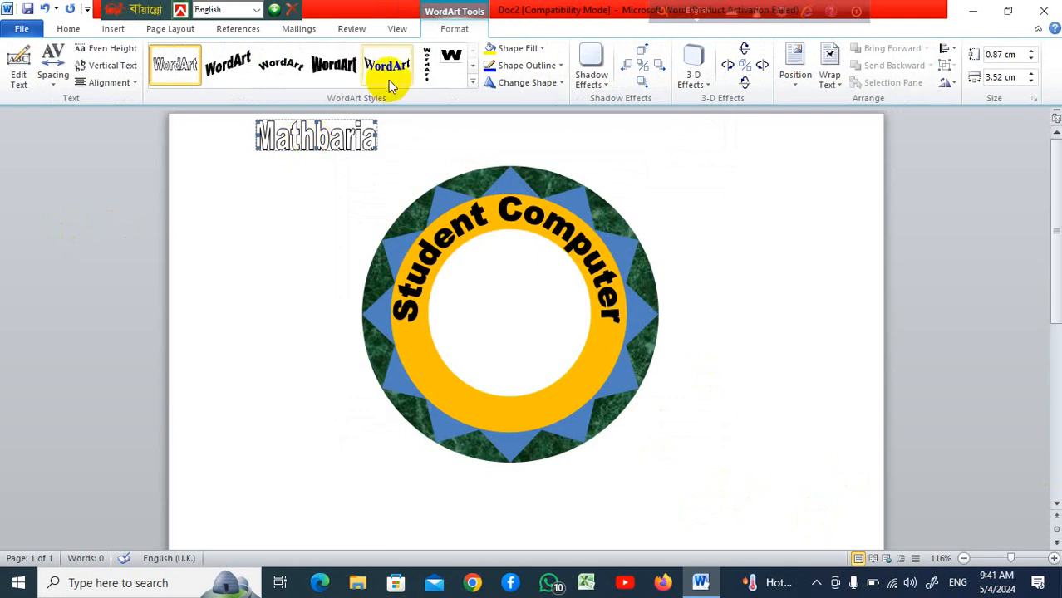
Apply the arched WordArt style to the Mathbaria WordArt and stretch it to about 1.51 cm high
left_click(471, 86)
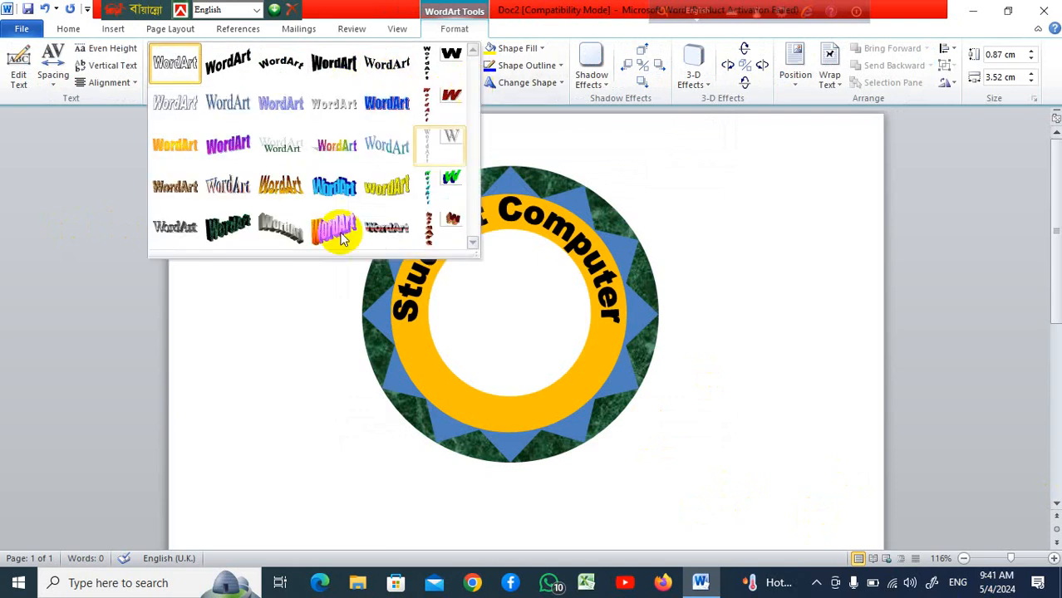
left_click(387, 64)
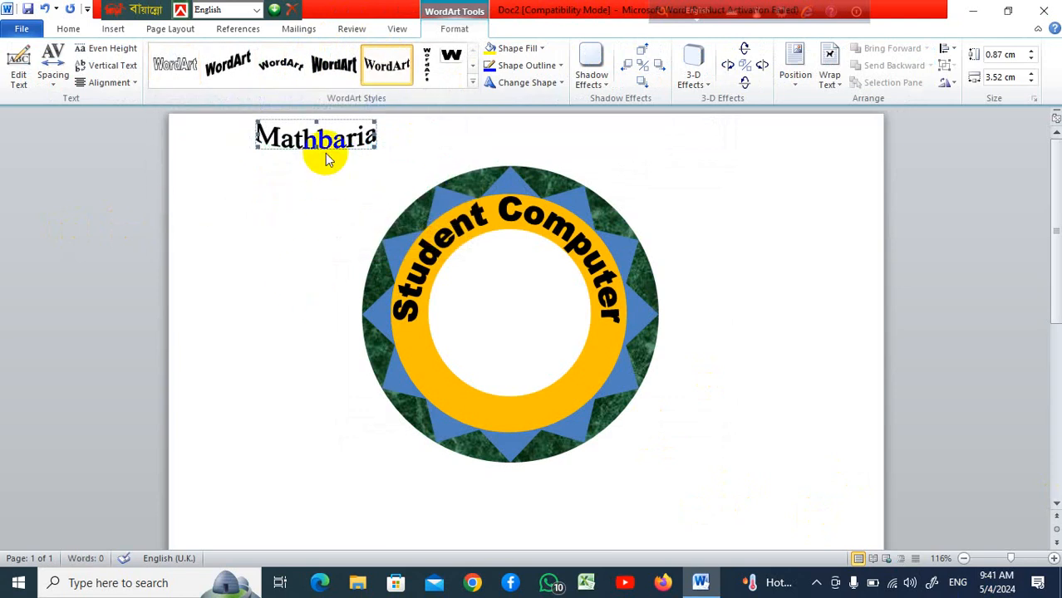
left_click_drag(316, 151, 315, 171)
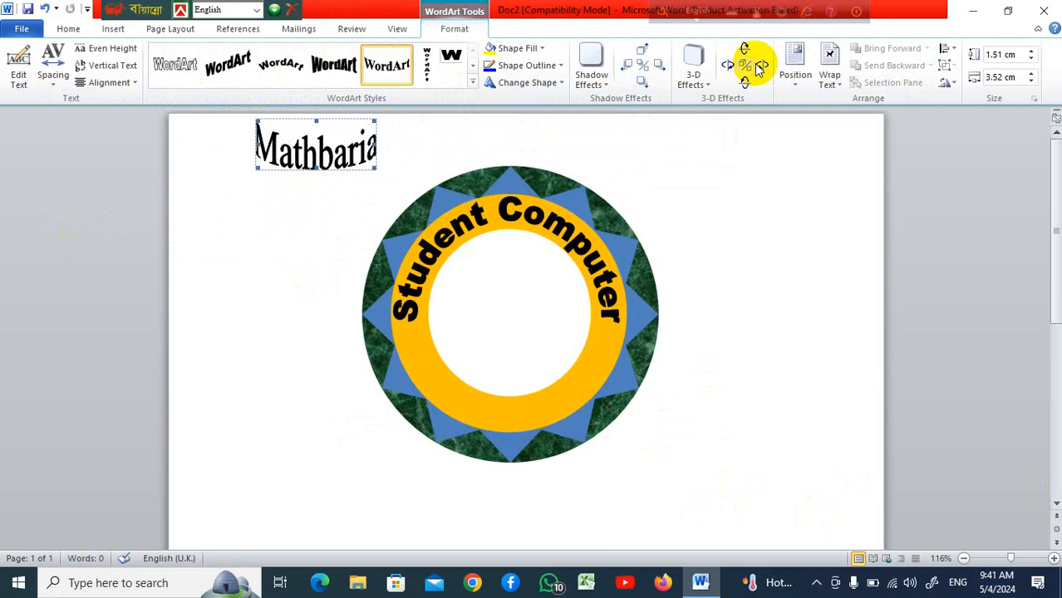
Set the Mathbaria WordArt's text wrapping to Behind Text
left_click(838, 83)
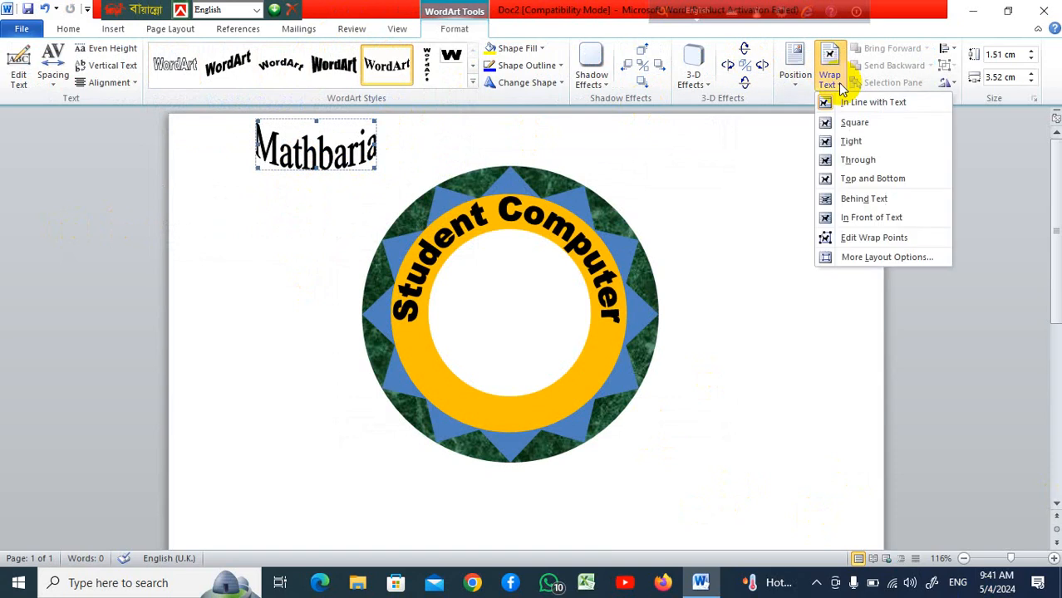
left_click(865, 199)
Enlarge the Mathbaria WordArt to about 4.2 cm high and 6.36 cm wide
left_click(328, 171)
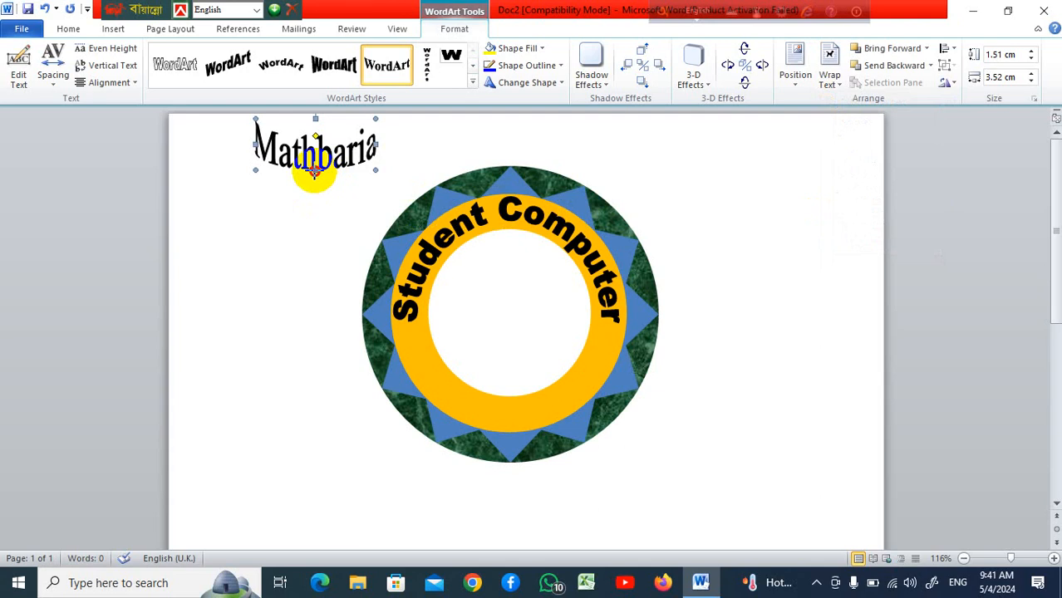
left_click_drag(314, 171, 316, 261)
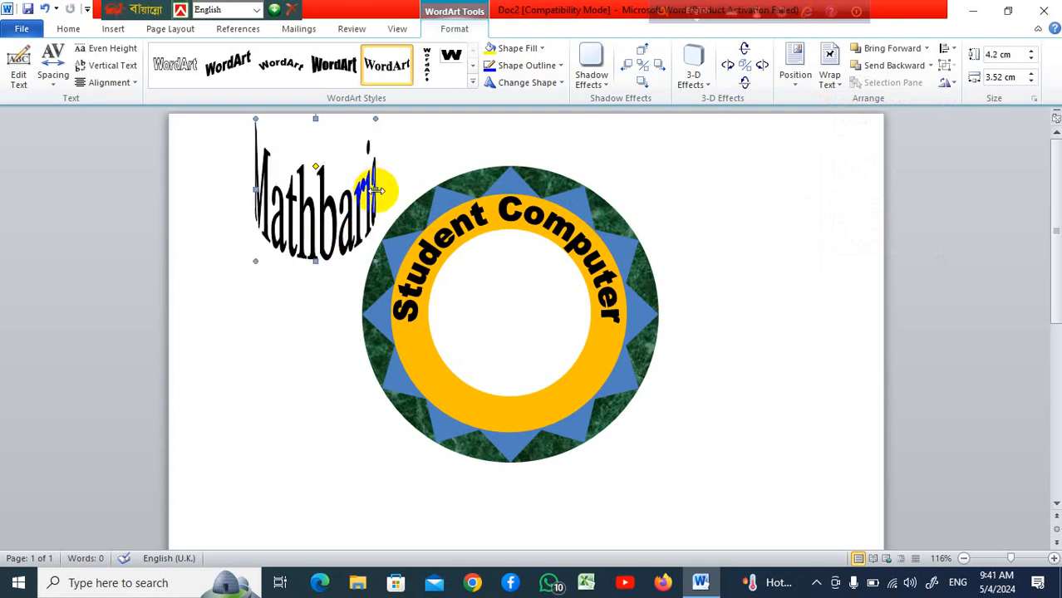
left_click_drag(376, 190, 472, 190)
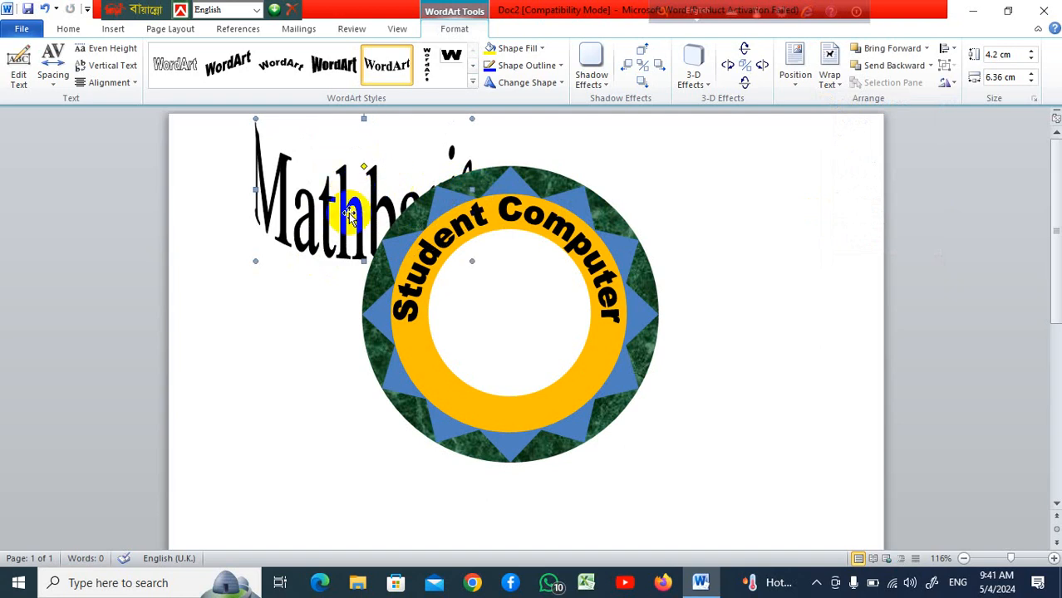
Move the Mathbaria WordArt down behind the lower half of the donut
left_click_drag(347, 213, 477, 386)
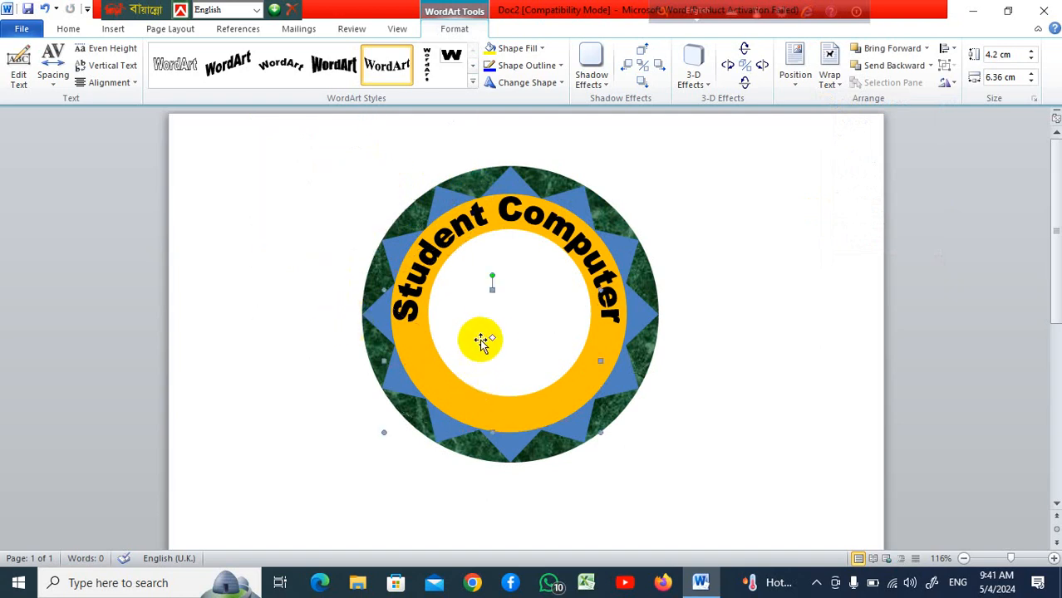
left_click(490, 283)
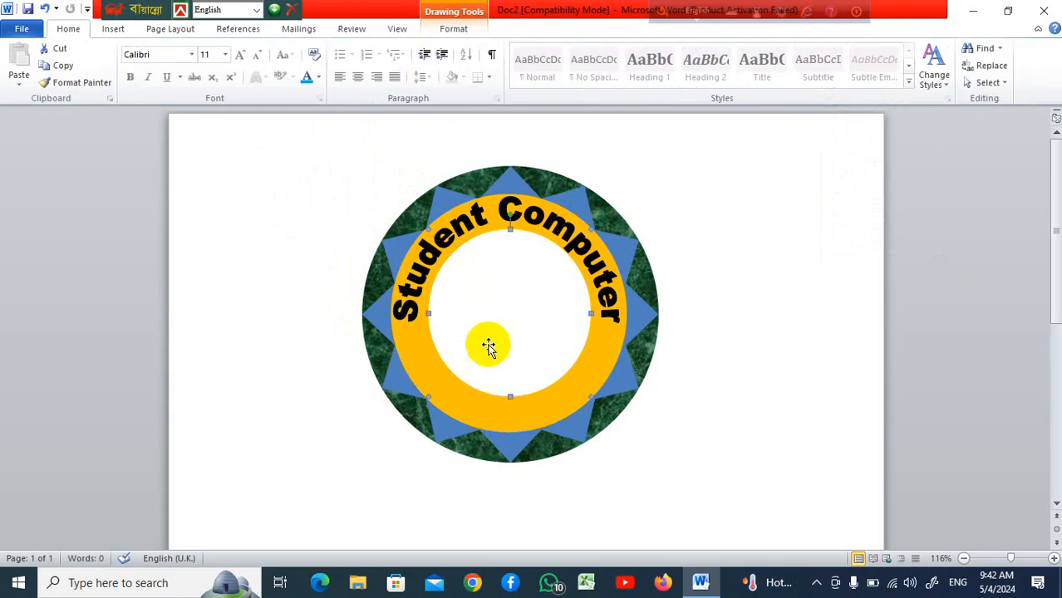
Move the Student Computer WordArt out of the donut's ring to below the donut
left_click(565, 231)
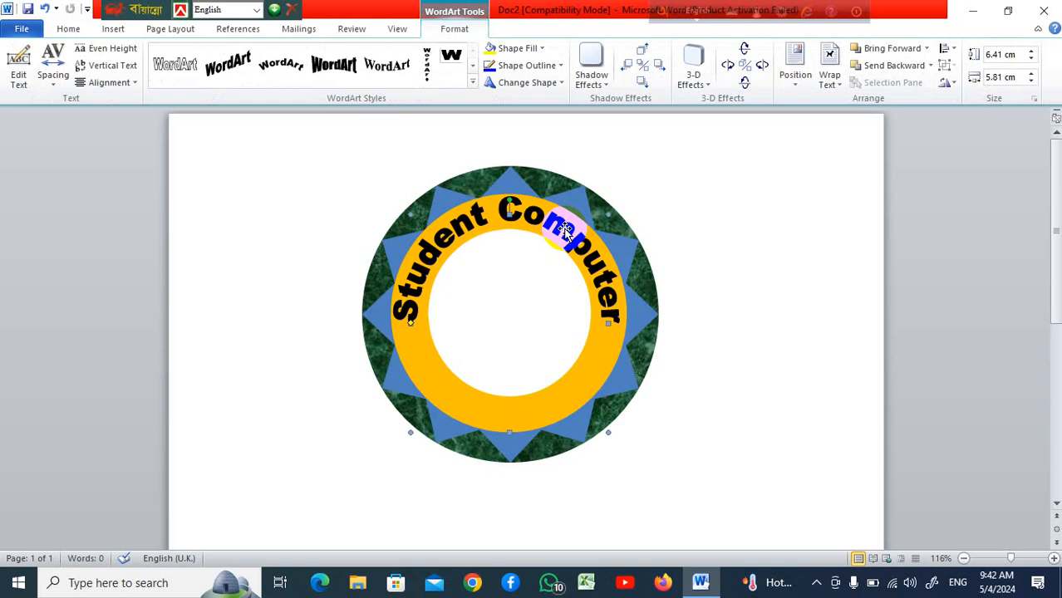
scroll(703, 213, "down", 1)
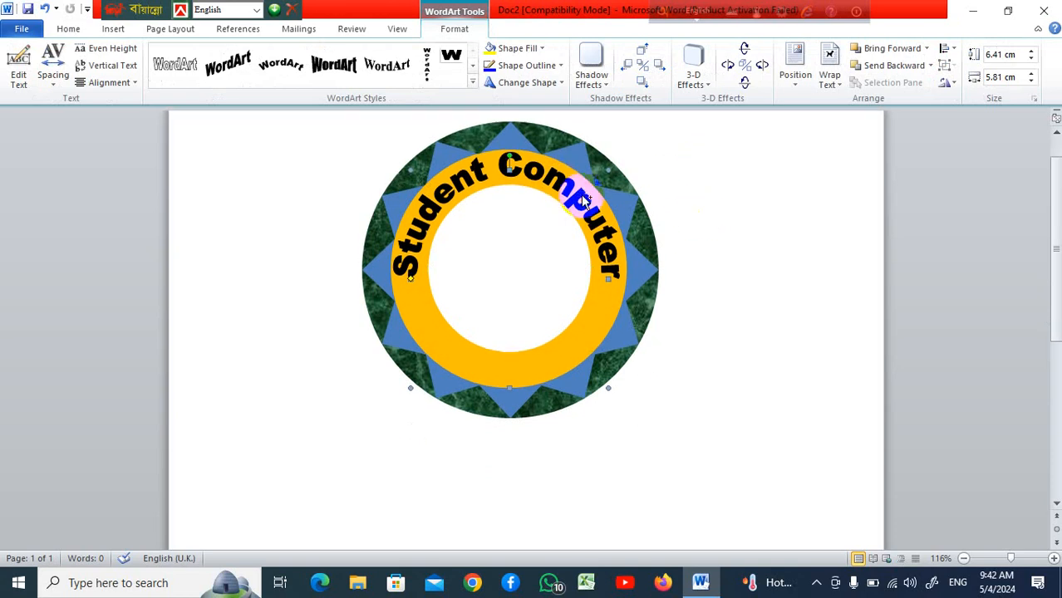
left_click_drag(585, 199, 629, 453)
scroll(692, 364, "down", 3)
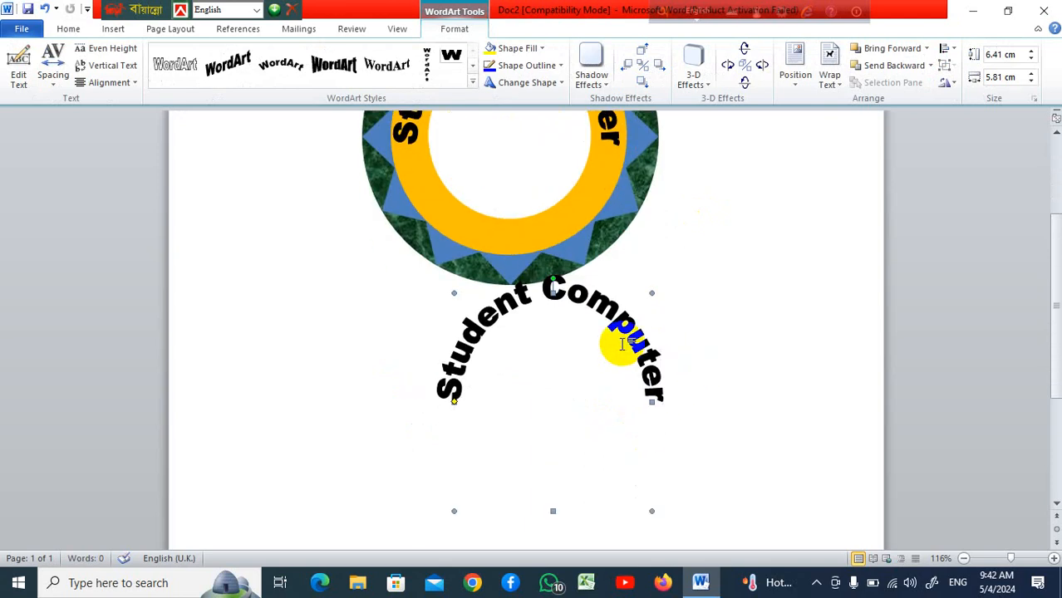
scroll(621, 343, "up", 1)
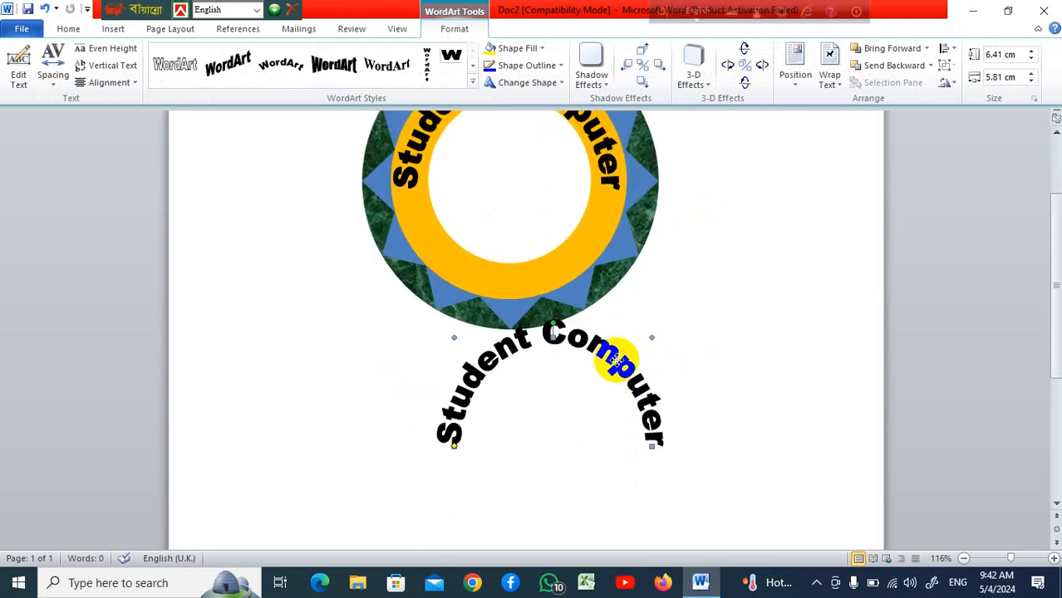
left_click_drag(617, 359, 618, 396)
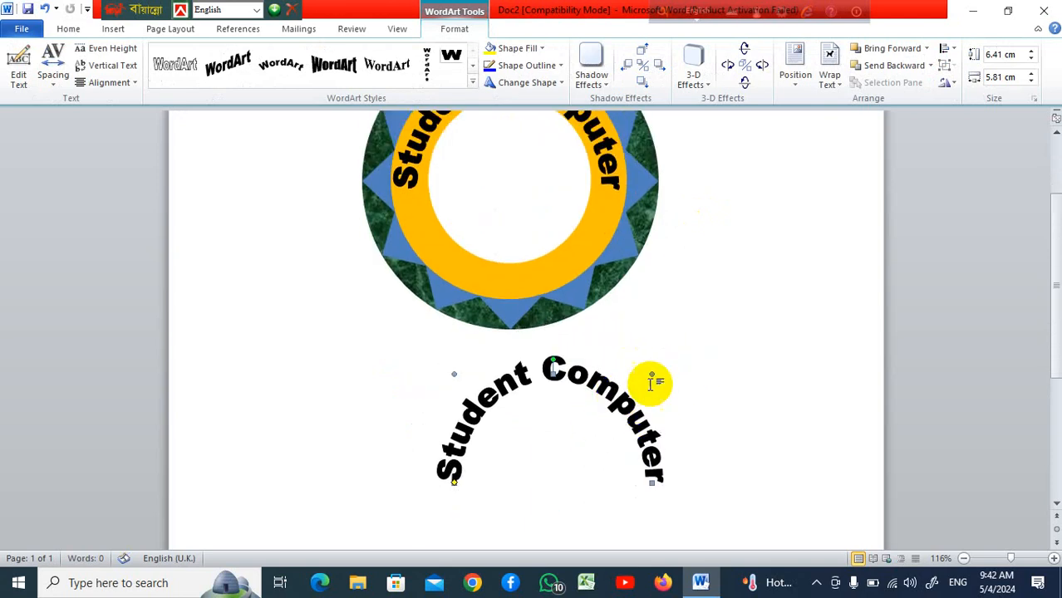
scroll(655, 381, "down", 3)
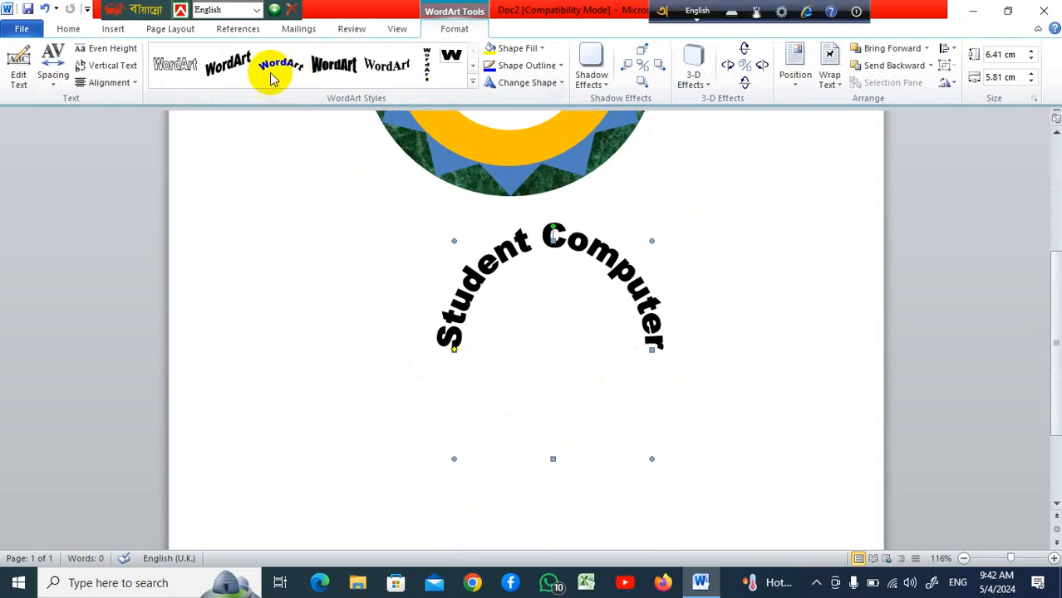
left_click_drag(636, 284, 654, 342)
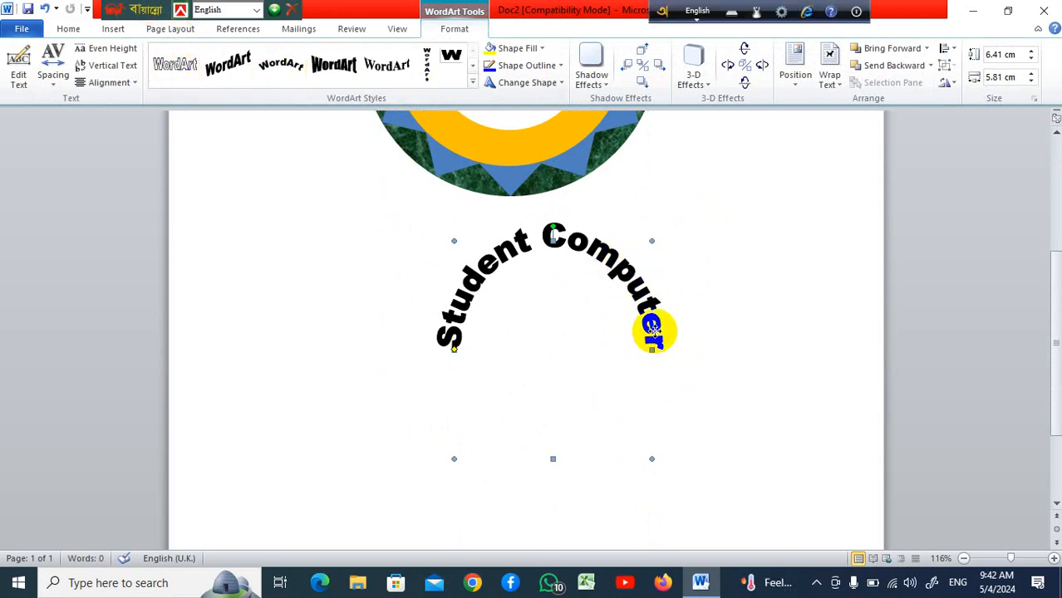
Apply the arched WordArt style to the Student Computer WordArt
left_click(470, 82)
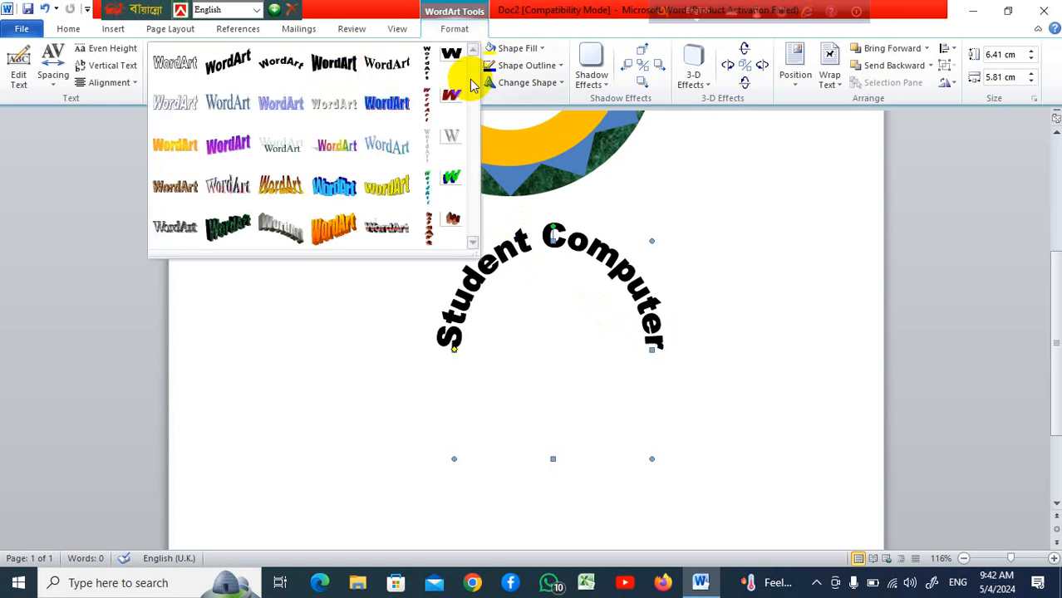
left_click(386, 64)
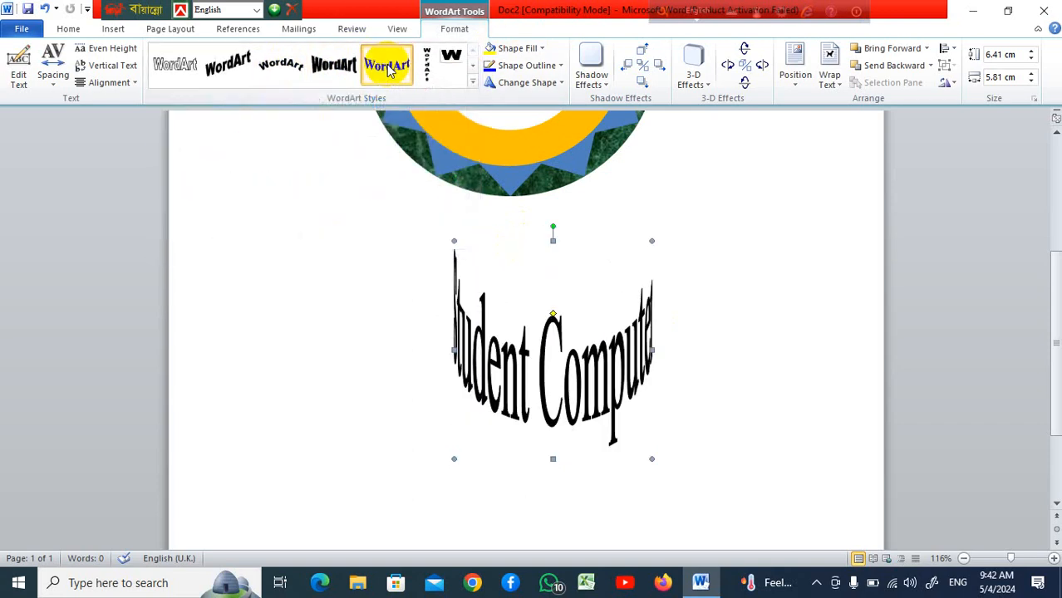
left_click(473, 82)
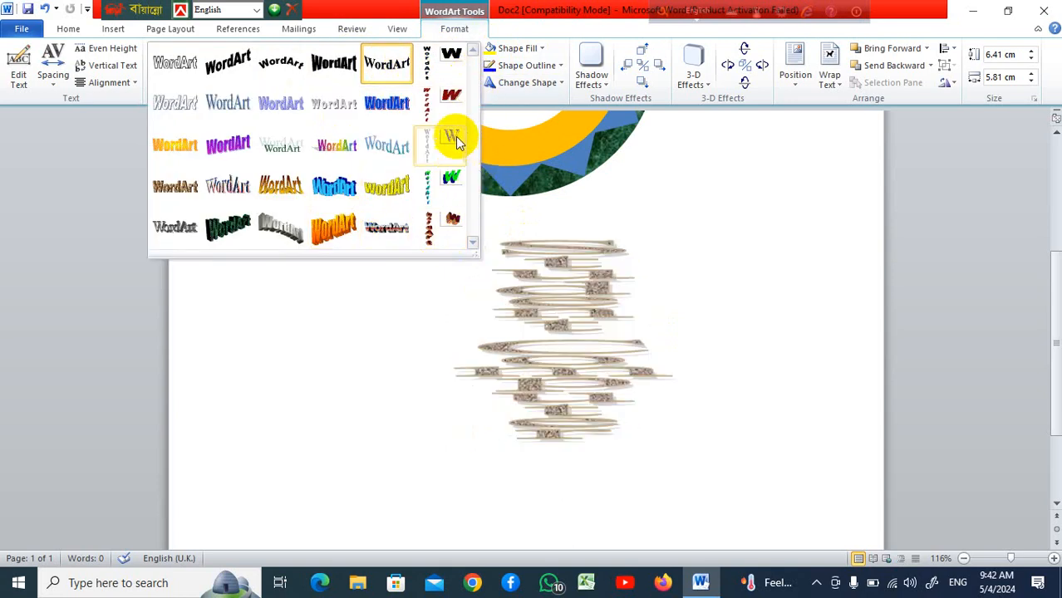
left_click(394, 76)
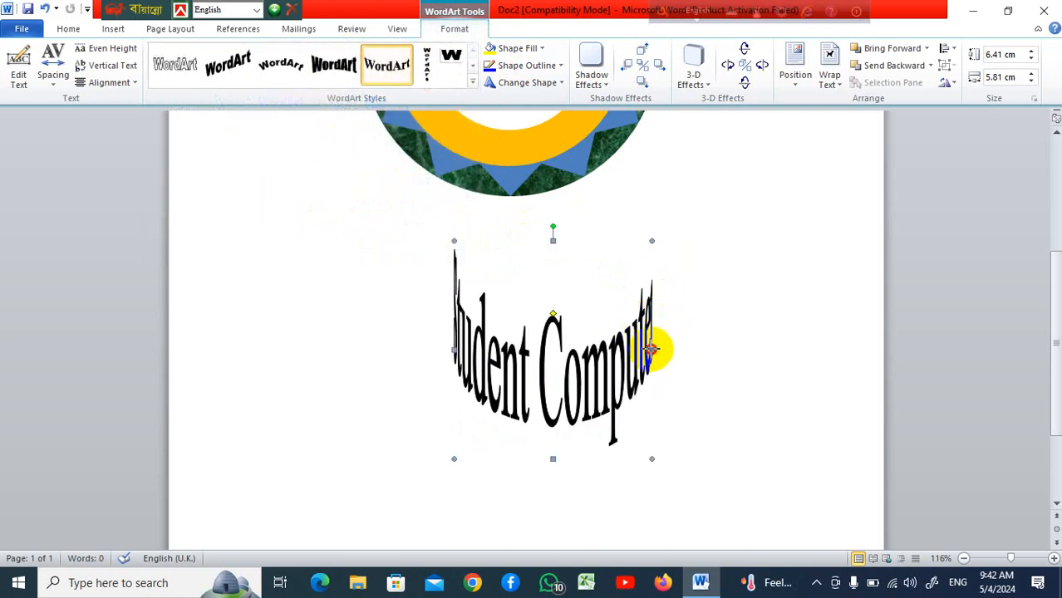
Try widening the arched Student Computer WordArt to about 8.25 cm and moving it onto the donut
left_click_drag(651, 350, 735, 349)
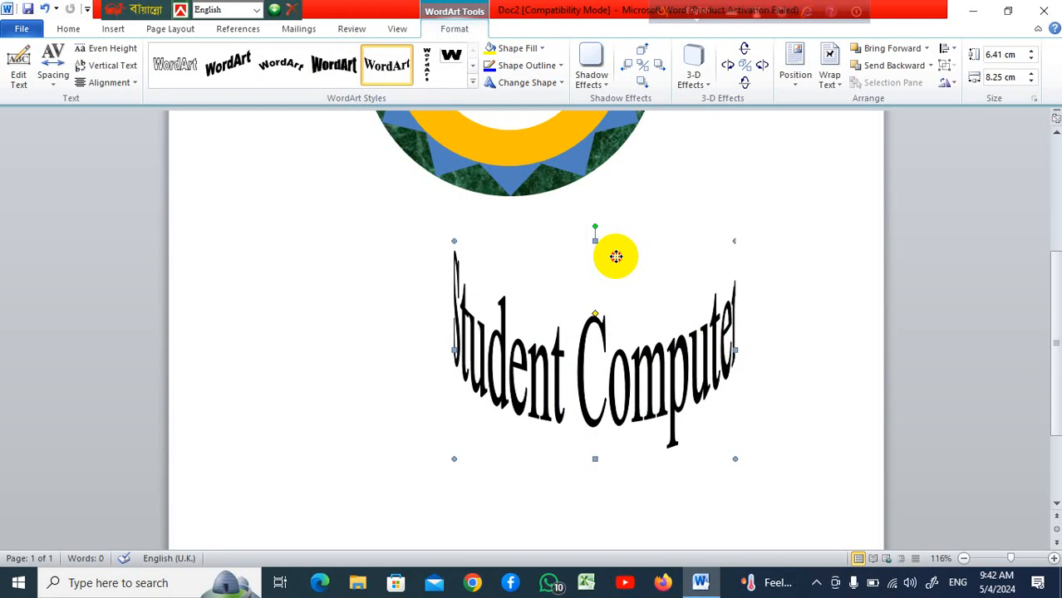
left_click_drag(616, 256, 614, 253)
scroll(615, 254, "up", 2)
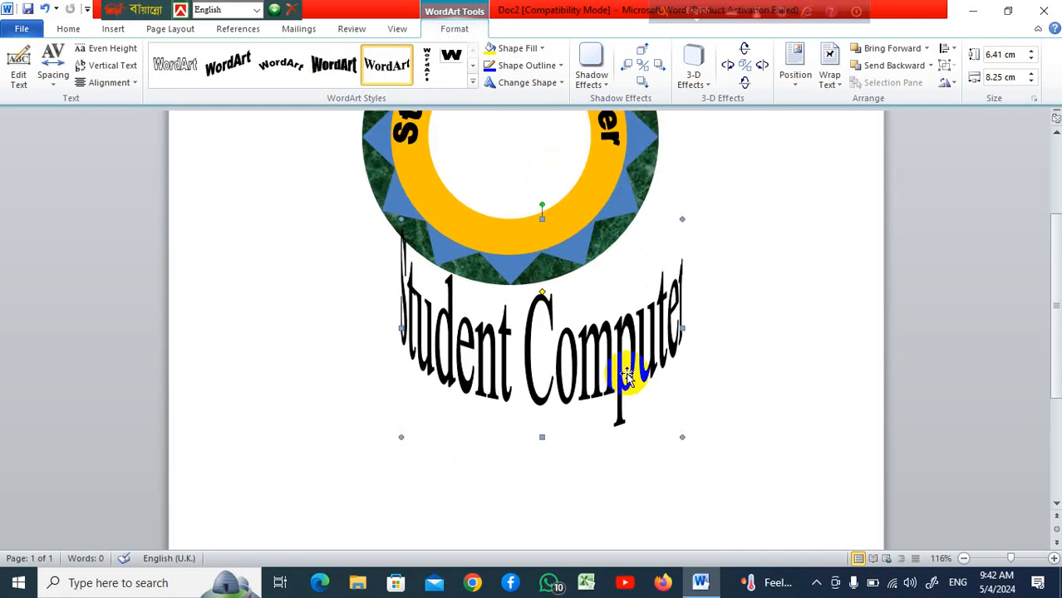
left_click_drag(624, 373, 588, 266)
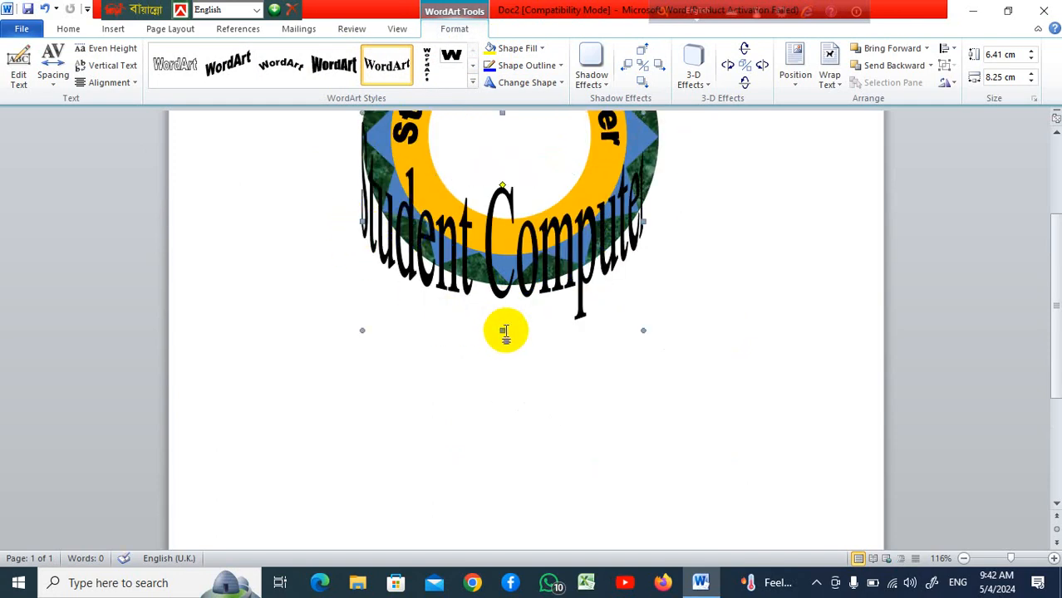
left_click(499, 284)
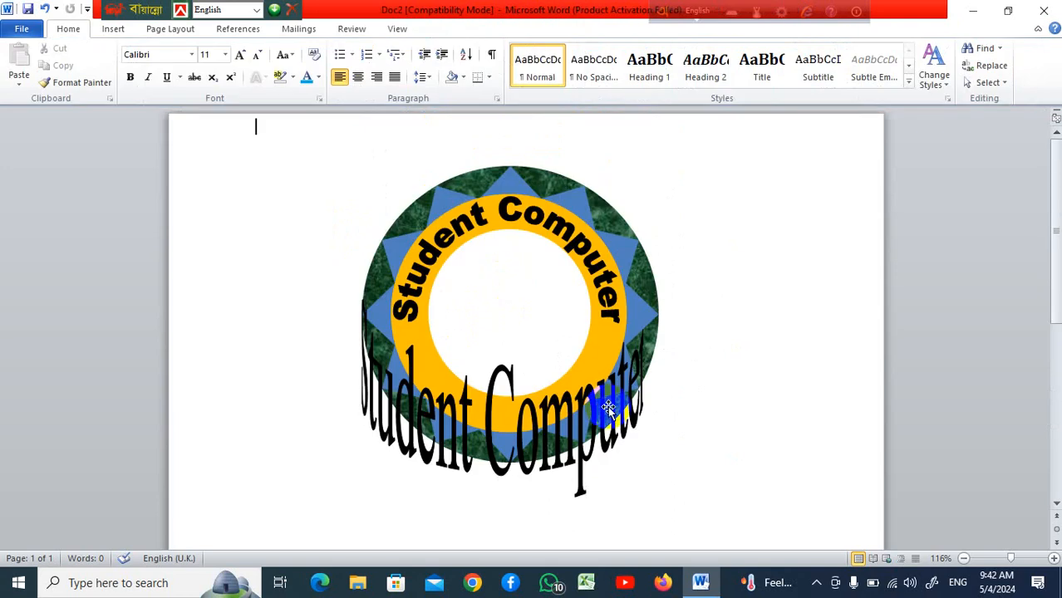
Try narrowing the arched Student Computer WordArt to about 7.3 cm and repositioning it over the donut
left_click_drag(370, 384, 416, 376)
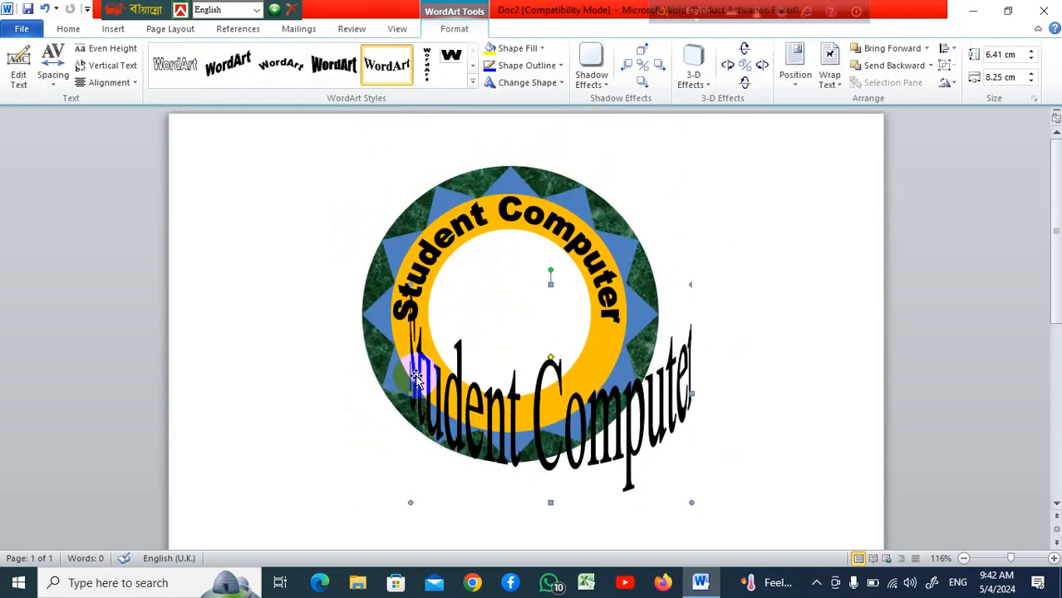
left_click_drag(692, 394, 659, 393)
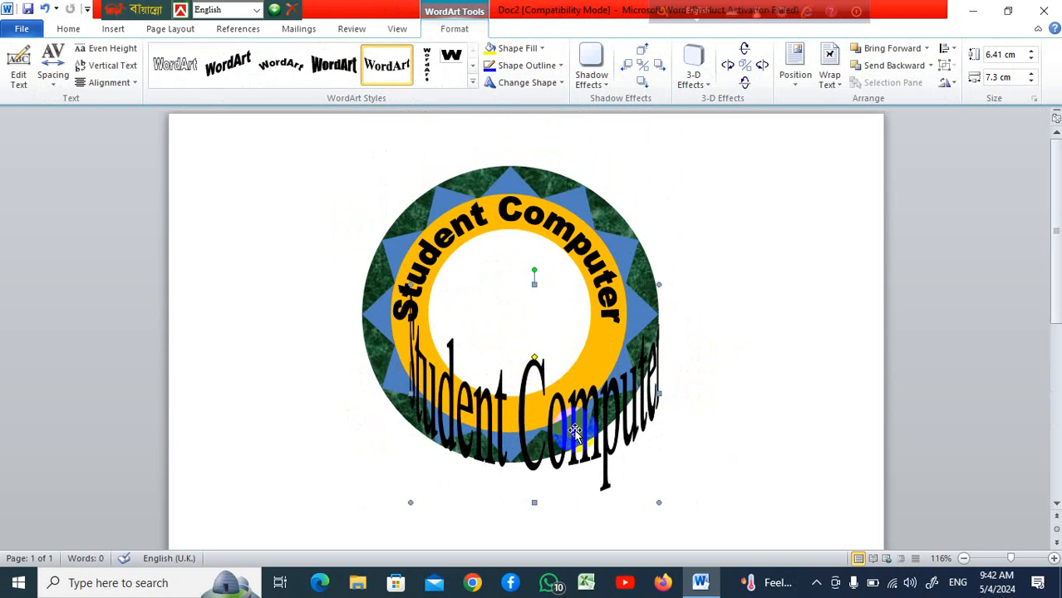
left_click_drag(684, 452, 794, 476)
scroll(670, 441, "down", 5)
scroll(664, 430, "up", 2)
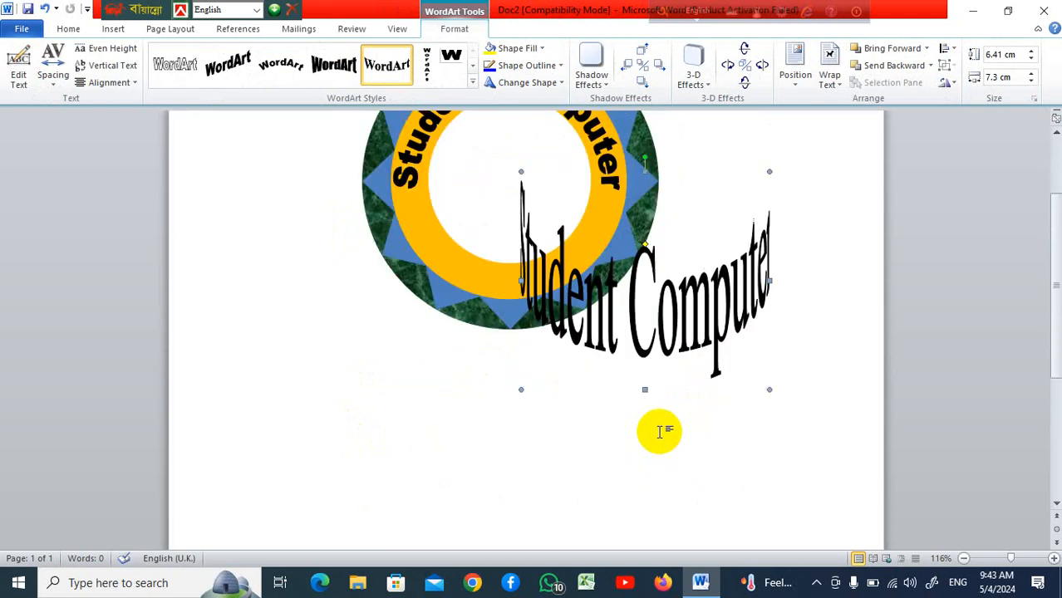
left_click_drag(694, 324, 711, 461)
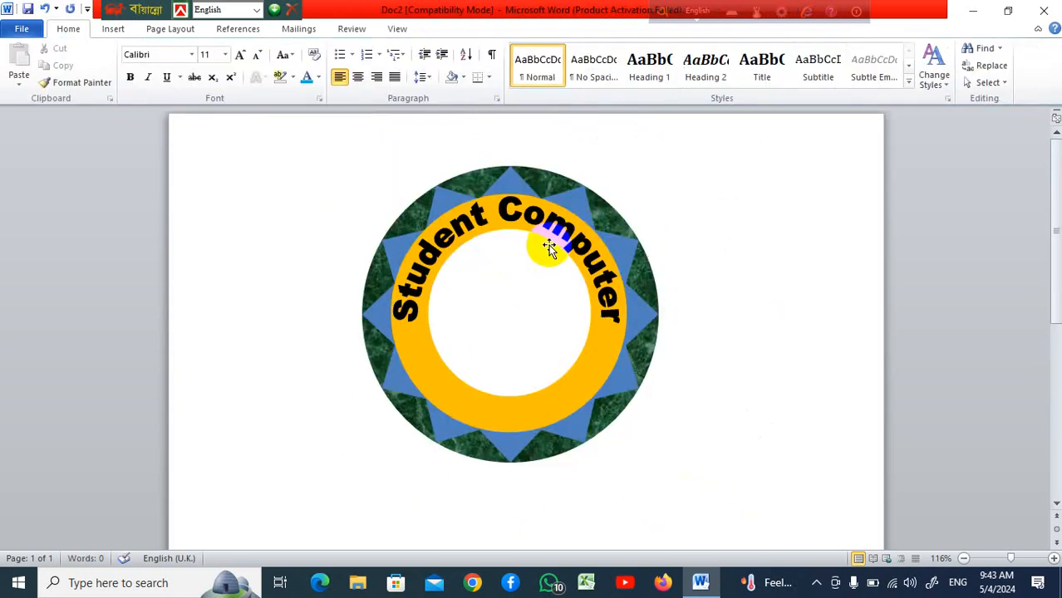
Copy the circular Student Computer WordArt to a spot below the donut
left_click(562, 236)
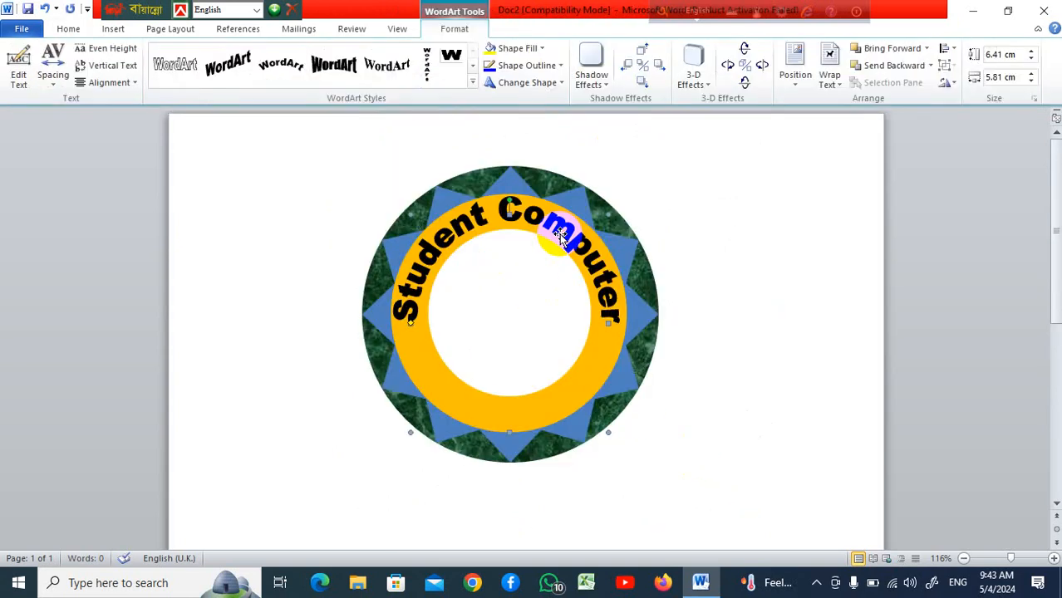
left_click_drag(562, 237, 705, 443)
scroll(749, 348, "down", 4)
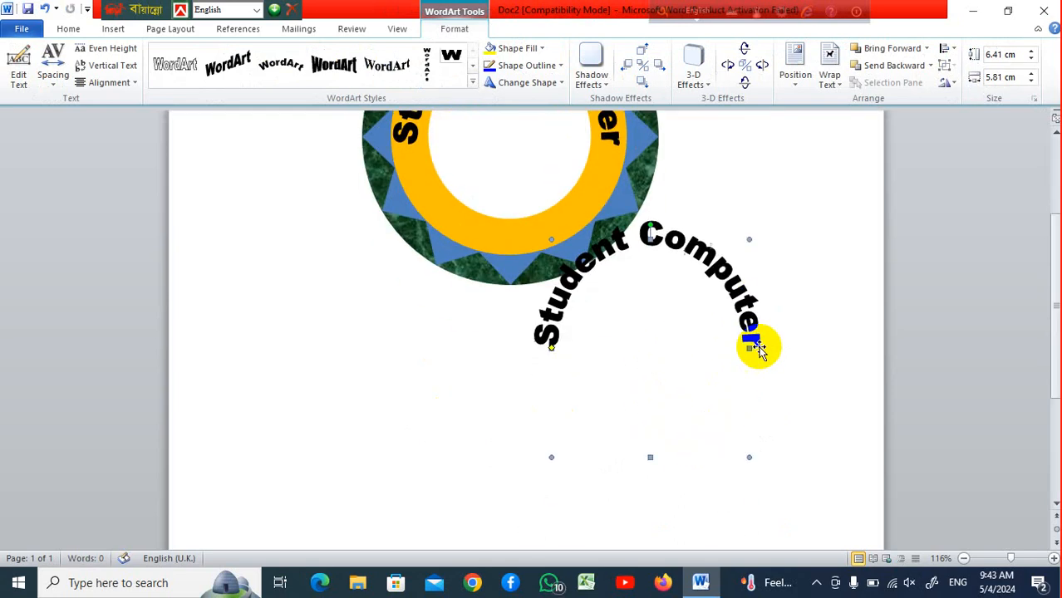
Adjust the copied WordArt's circular path so its text runs along the lower arc
left_click_drag(717, 278, 721, 317)
left_click_drag(653, 277, 649, 492)
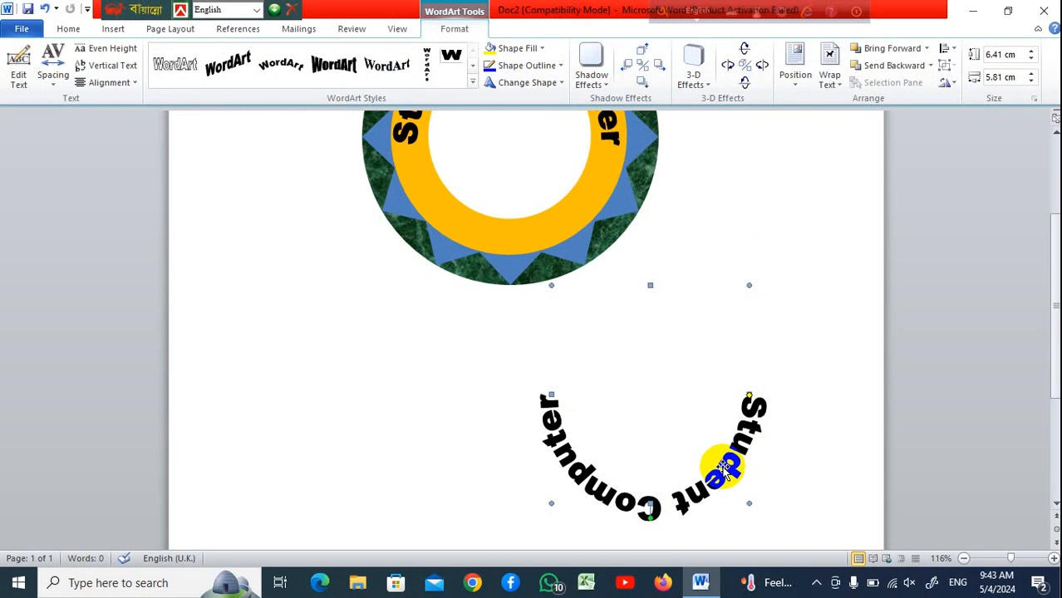
Fit the copied WordArt into the donut's lower ring, resizing it to about 6.2 by 5.81 cm
left_click_drag(569, 289, 582, 218)
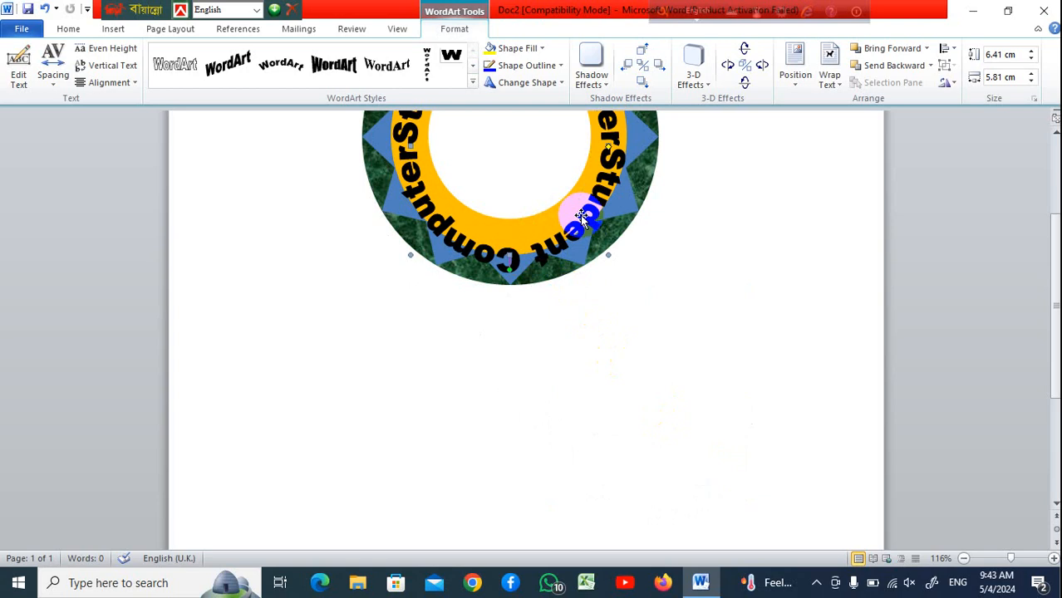
left_click_drag(582, 216, 677, 401)
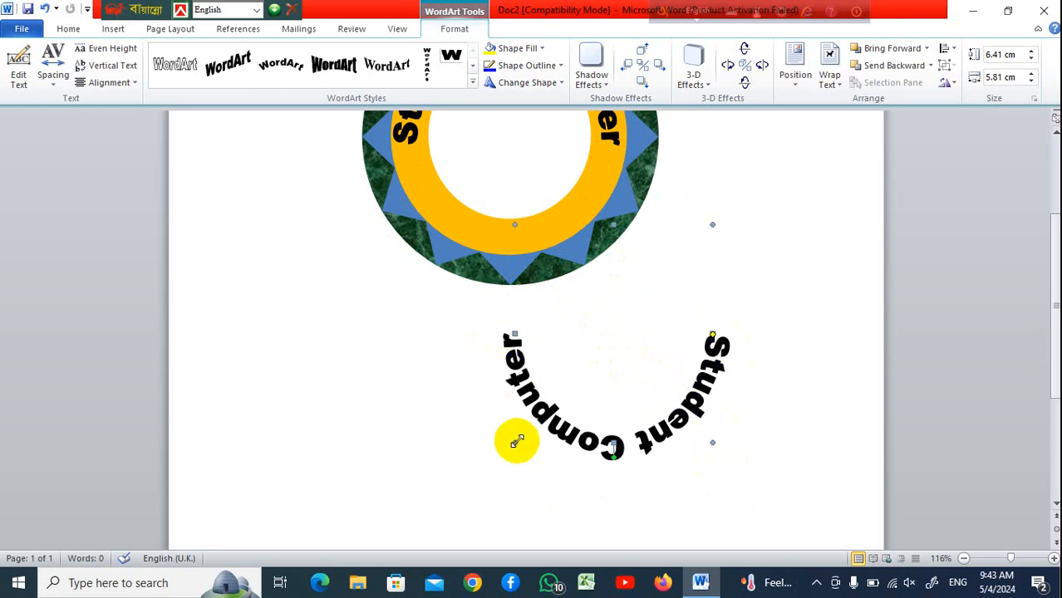
left_click_drag(517, 440, 529, 432)
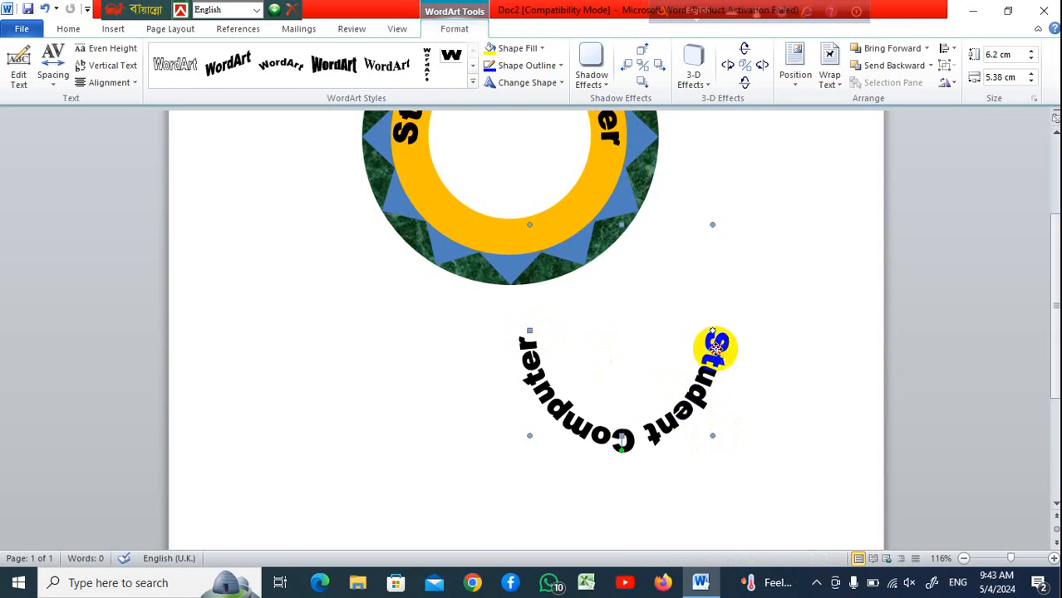
left_click_drag(715, 347, 601, 179)
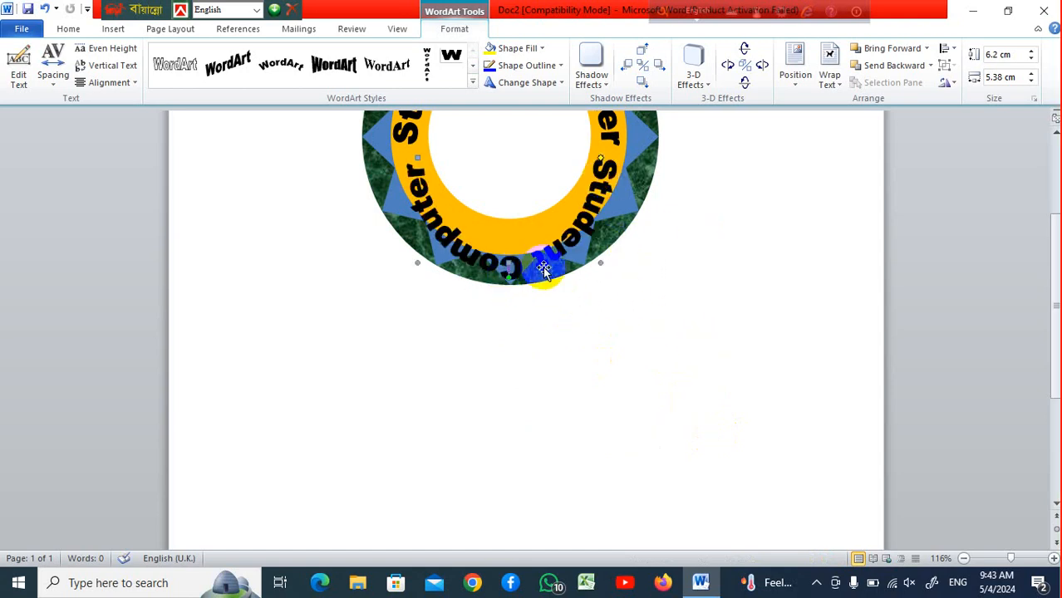
left_click_drag(544, 269, 508, 263)
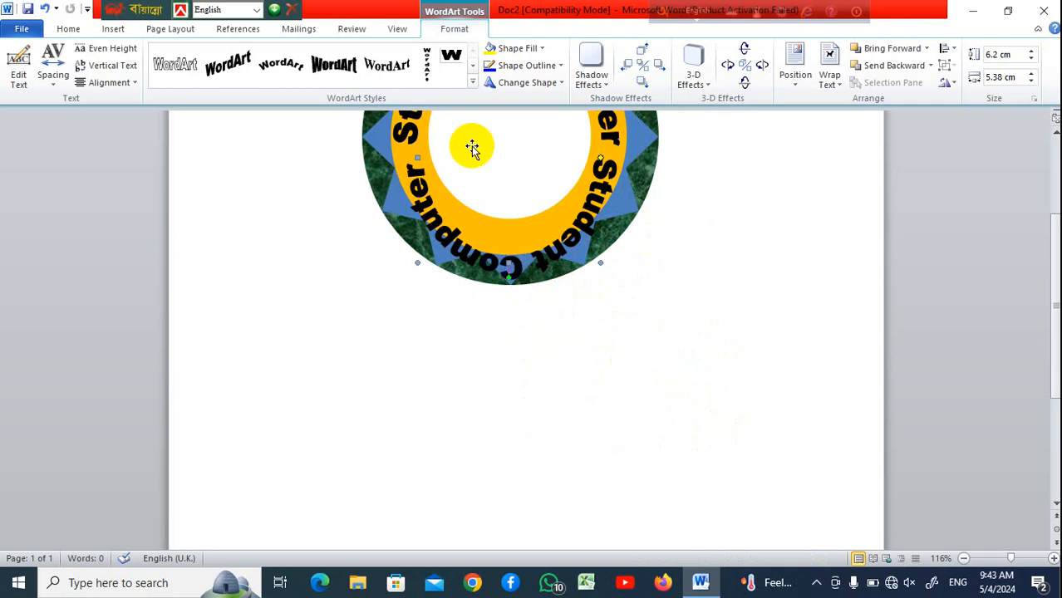
left_click_drag(417, 158, 402, 158)
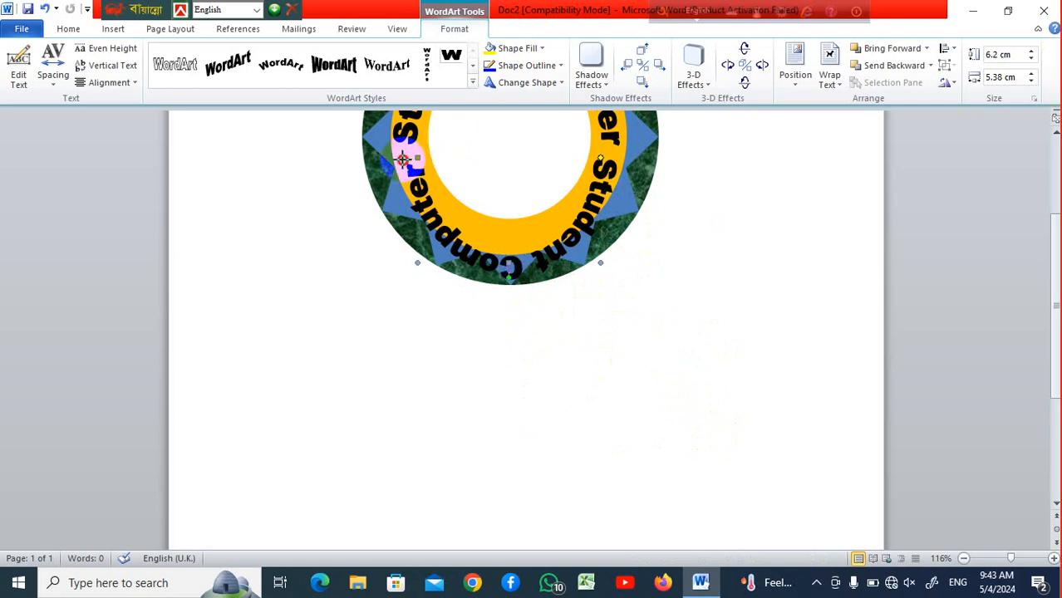
left_click_drag(487, 221, 542, 235)
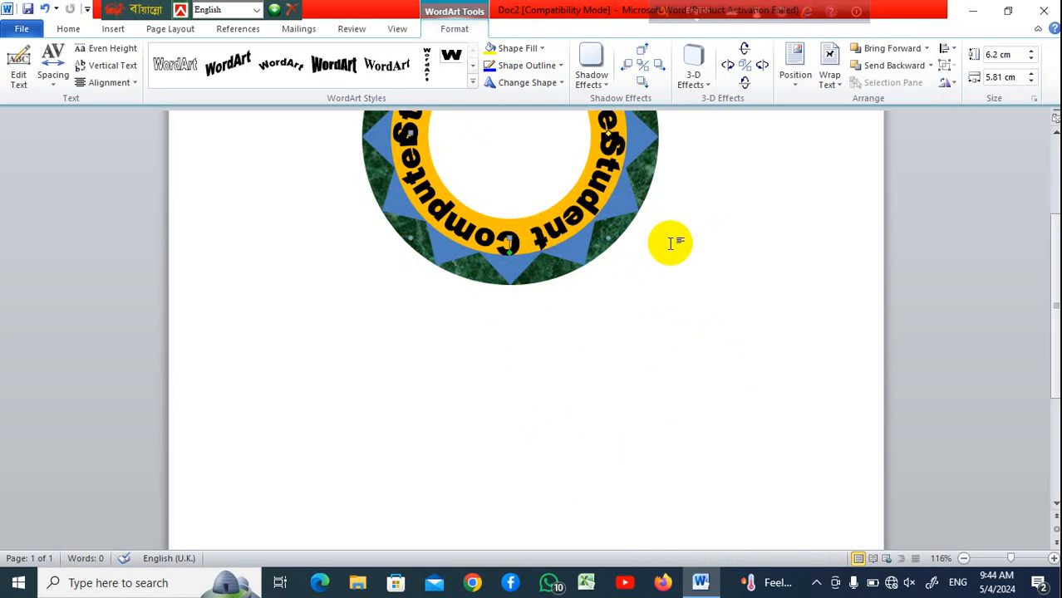
Move the copied WordArt back out below the donut
scroll(670, 236, "up", 3)
left_click(545, 368)
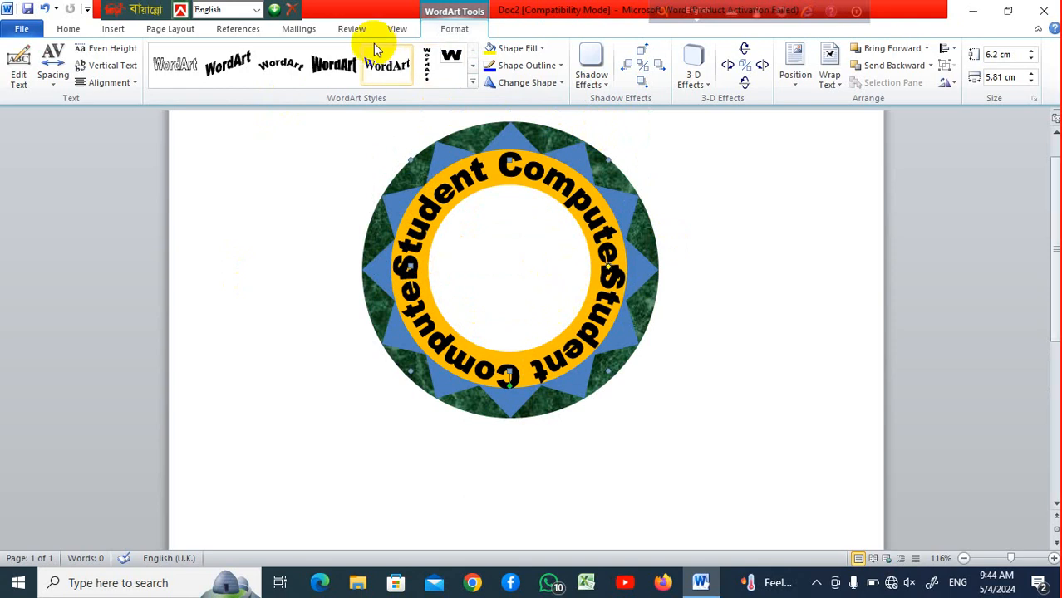
left_click(580, 235)
left_click(586, 284)
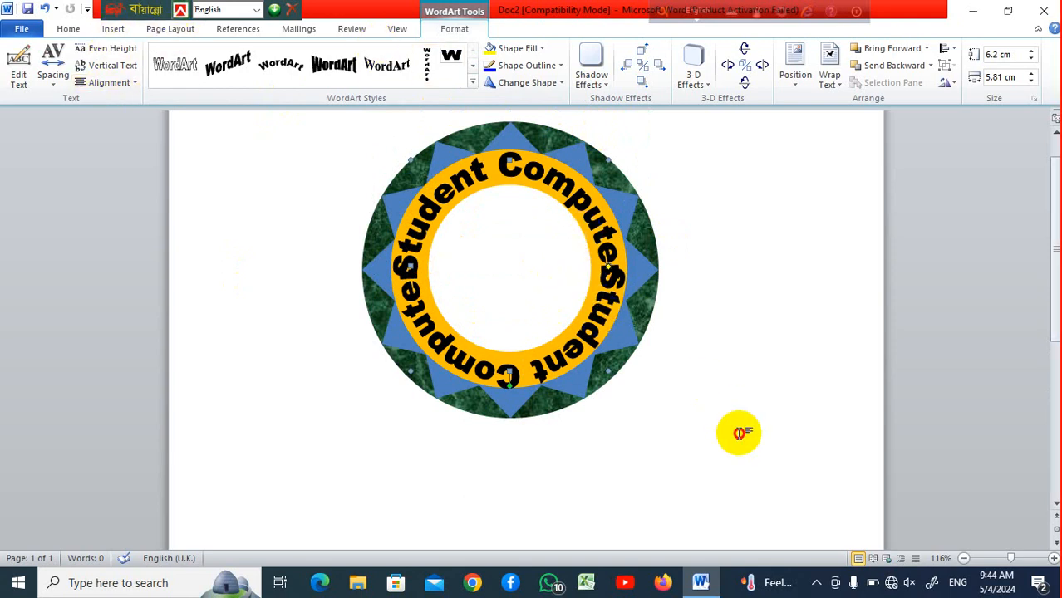
left_click(591, 332)
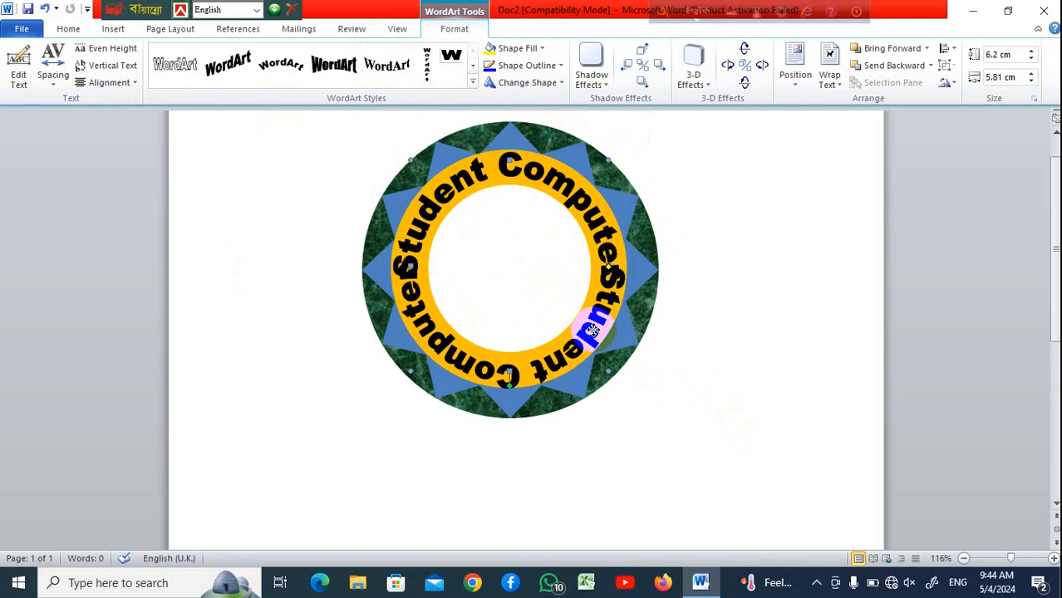
left_click_drag(592, 332, 760, 491)
scroll(742, 339, "down", 3)
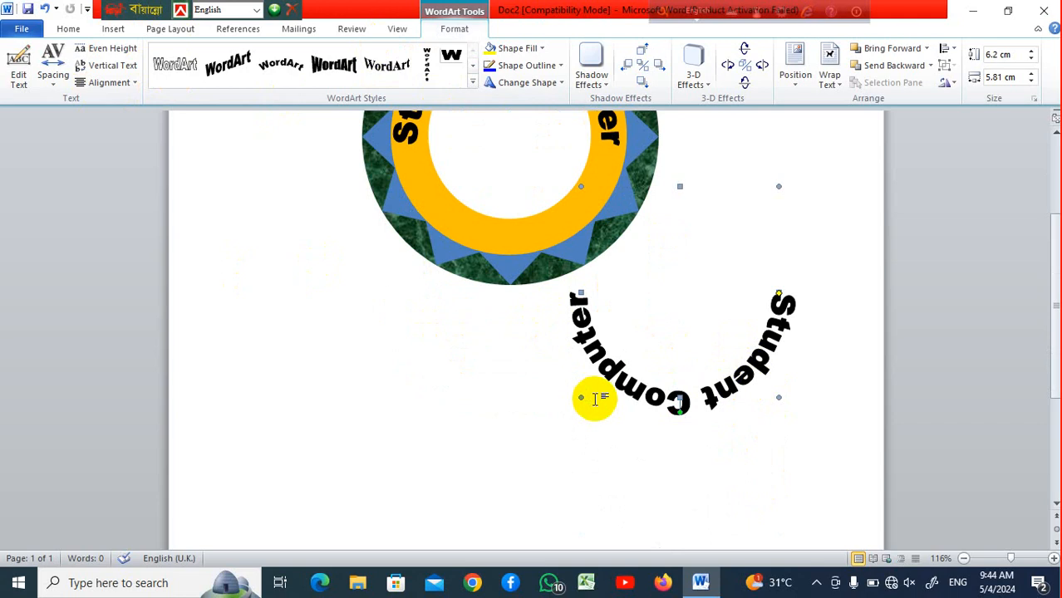
left_click_drag(622, 397, 620, 399)
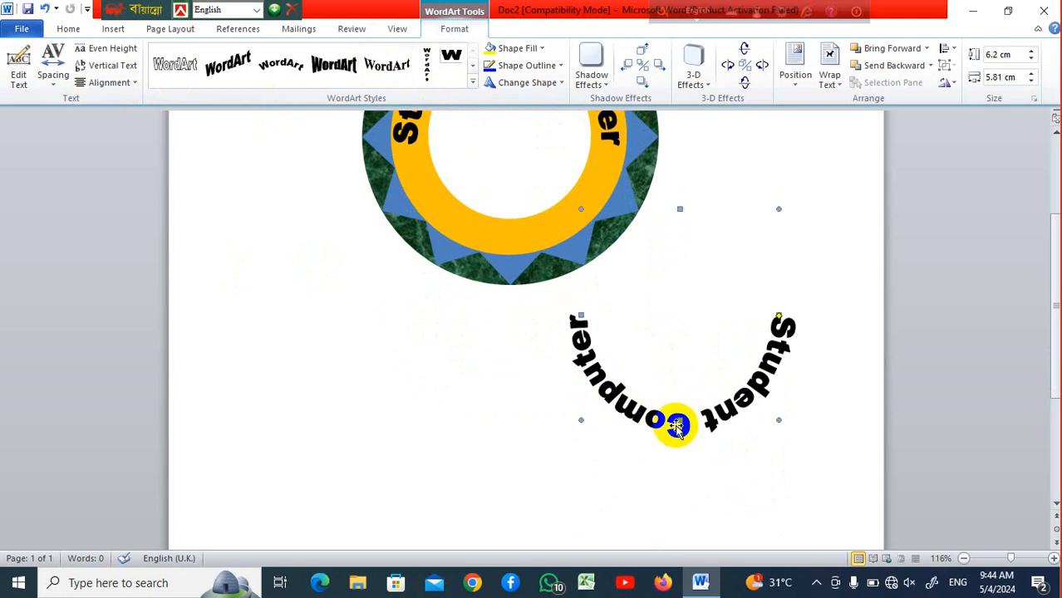
Change the copied WordArt's text to Mathbaria with font size 24
right_click(677, 427)
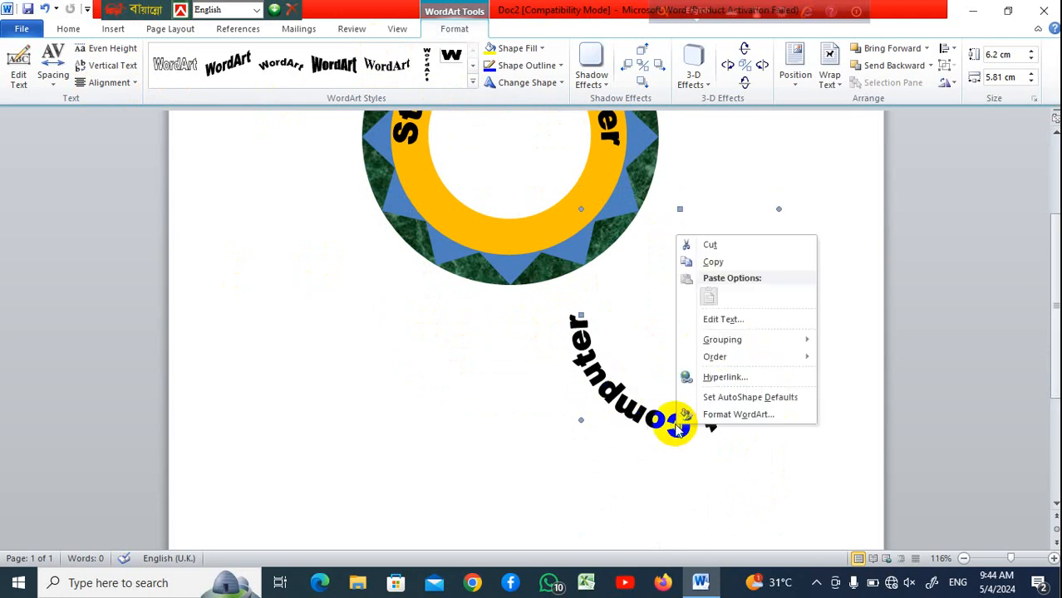
left_click(746, 322)
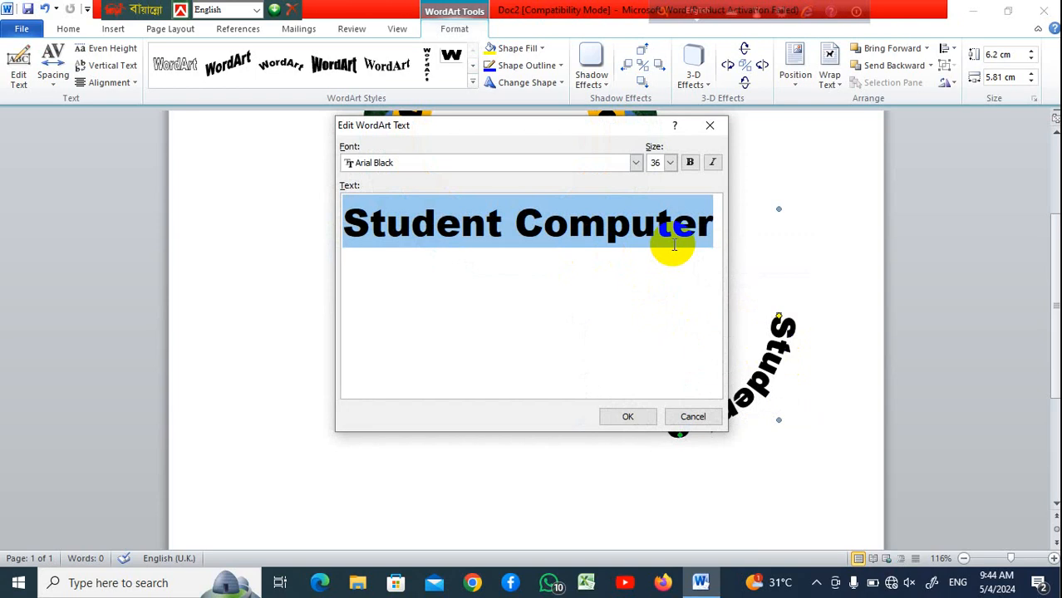
type("Math")
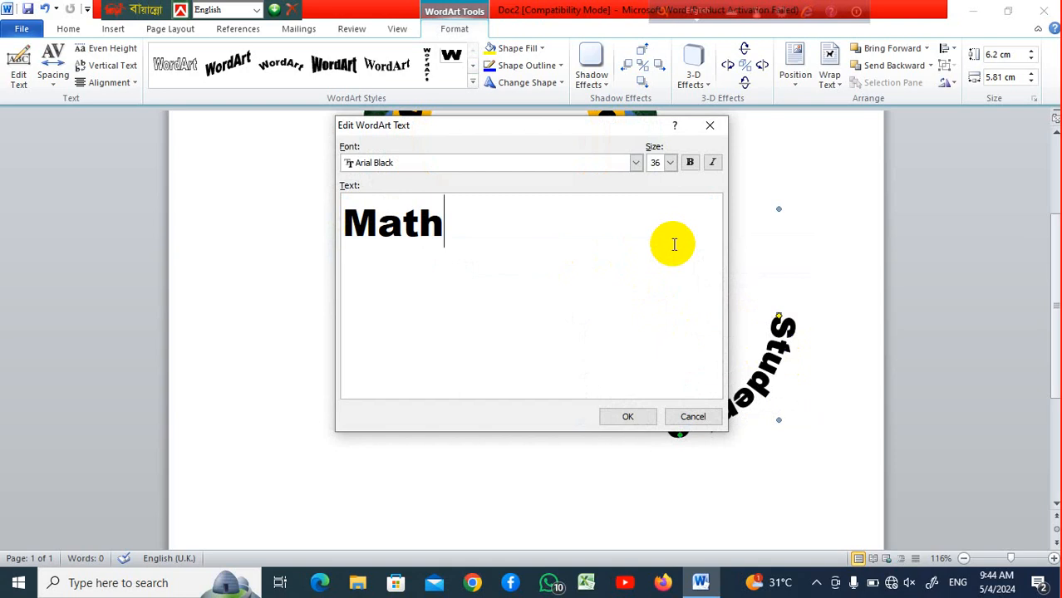
type("bar")
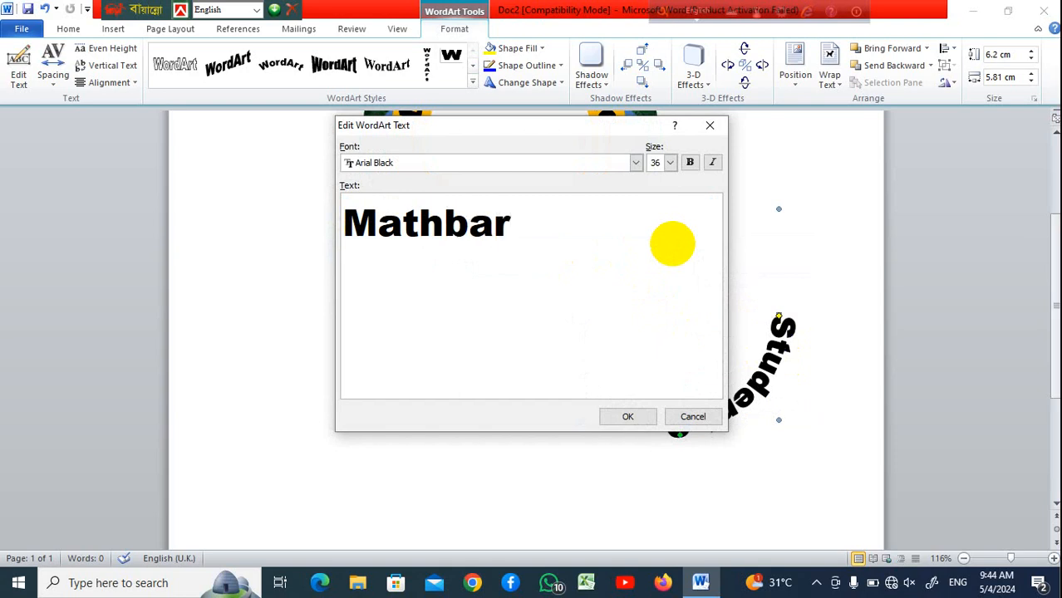
type("ia")
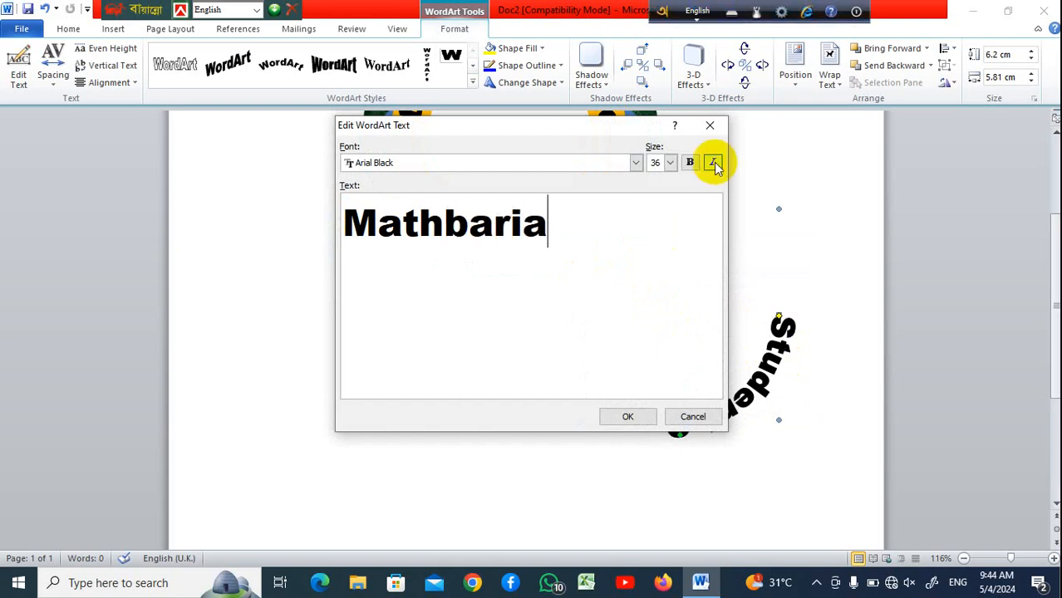
left_click(669, 163)
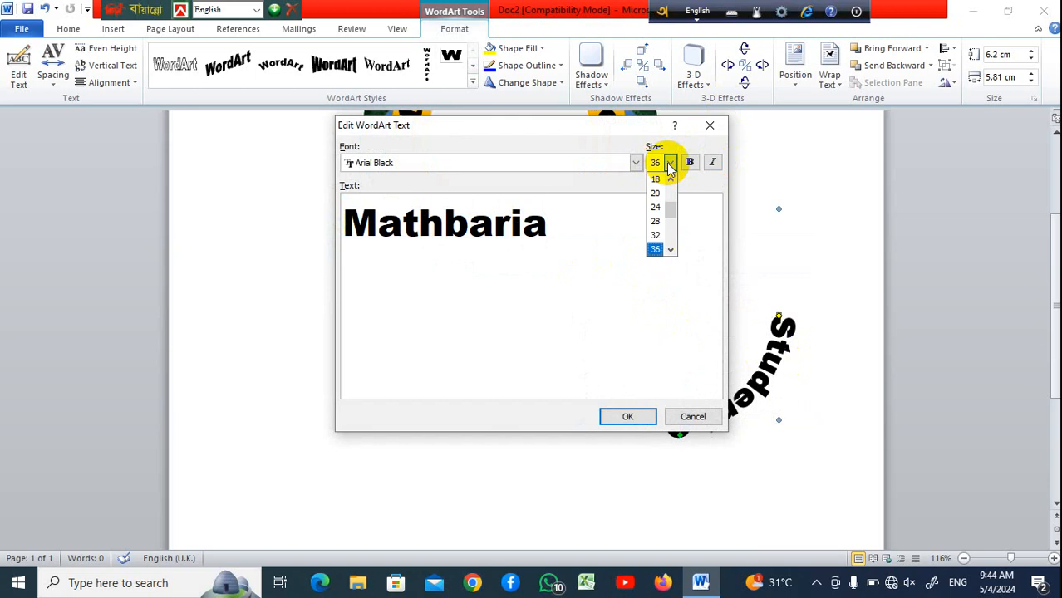
left_click(655, 211)
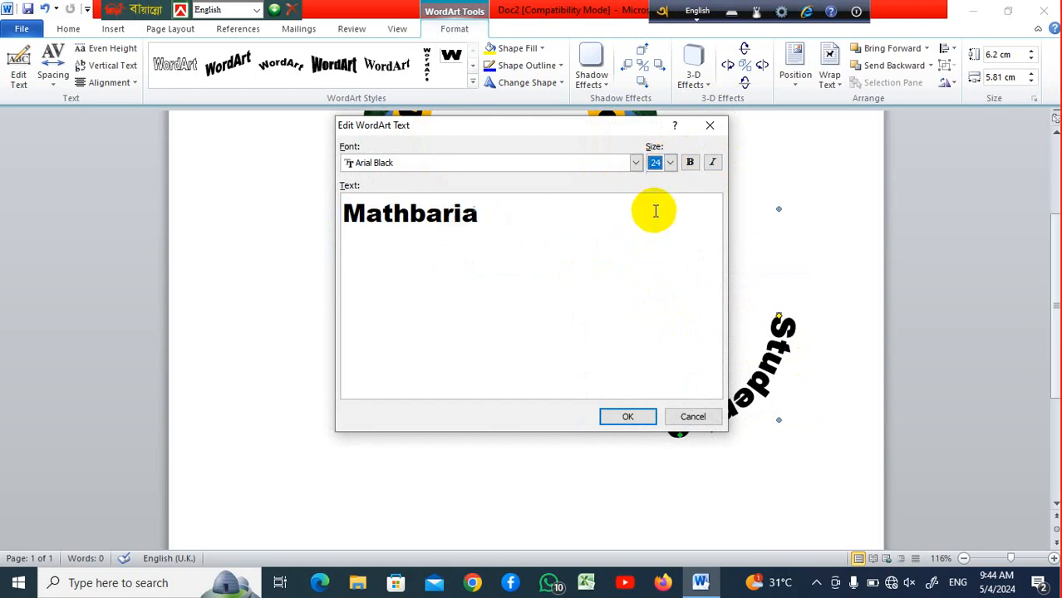
left_click(634, 418)
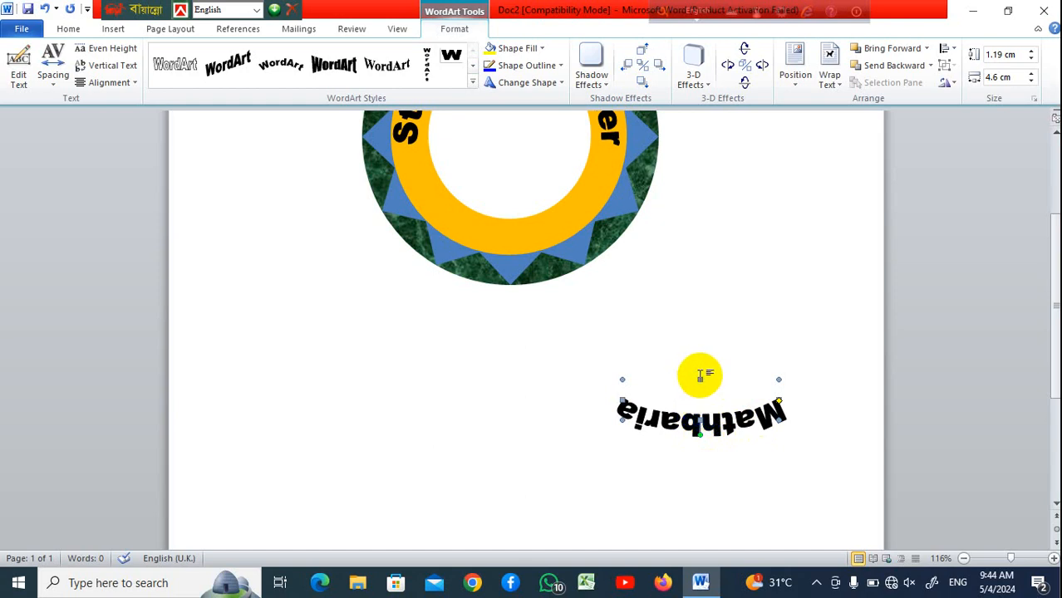
Stretch the Mathbaria WordArt to about 3.97 cm high and move it into the donut's lower ring
left_click_drag(700, 380, 697, 281)
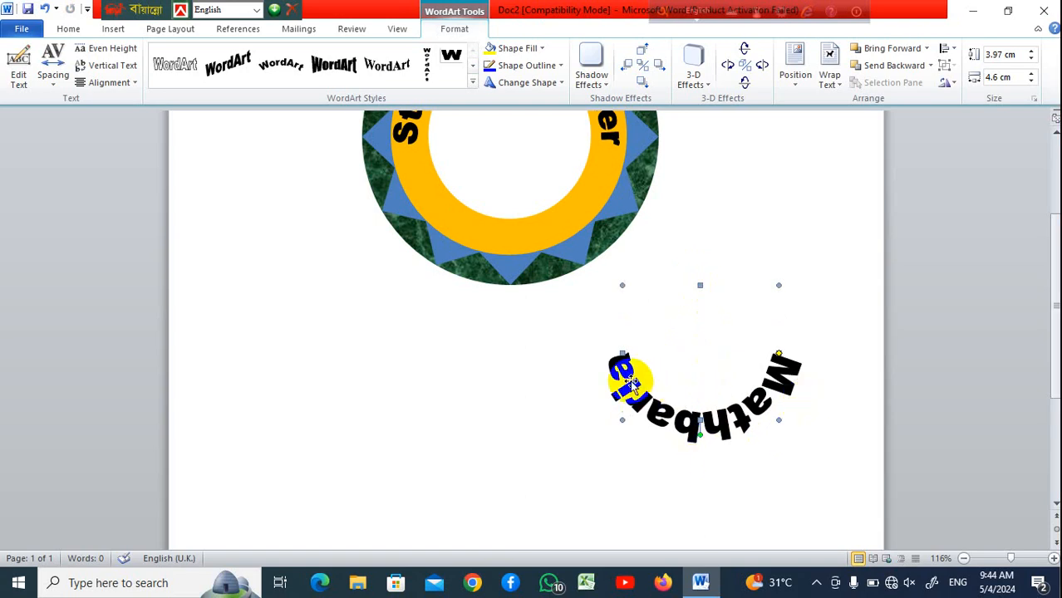
scroll(712, 424, "down", 1)
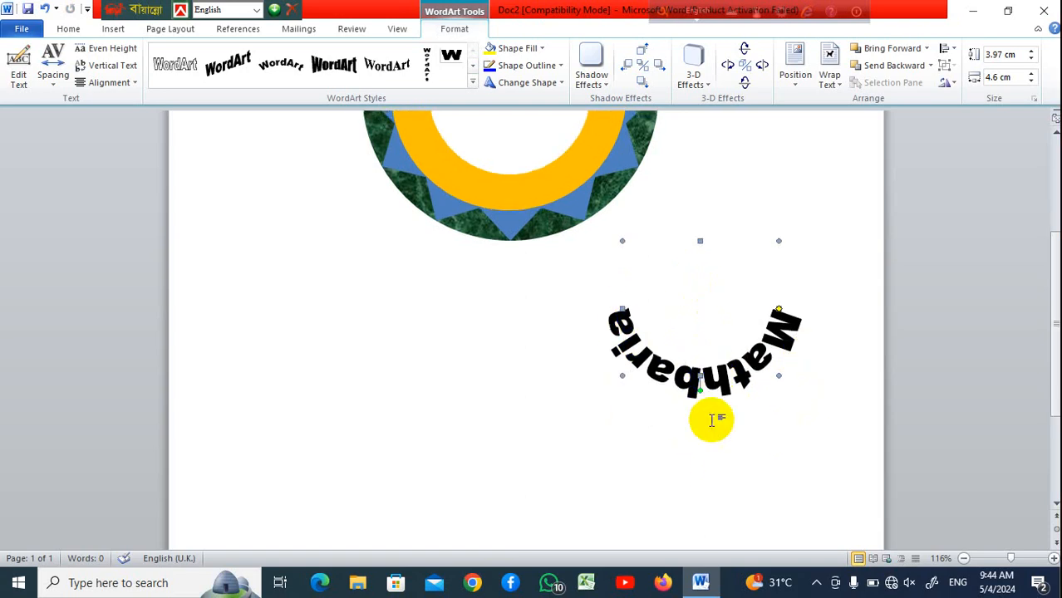
scroll(712, 420, "up", 2)
left_click_drag(725, 474, 531, 290)
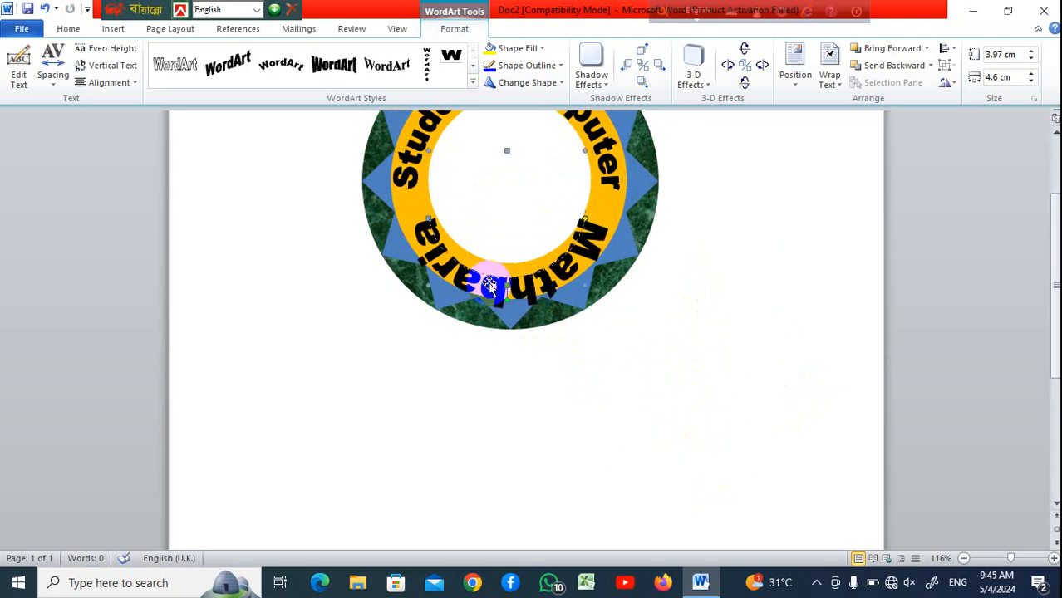
left_click_drag(488, 285, 490, 283)
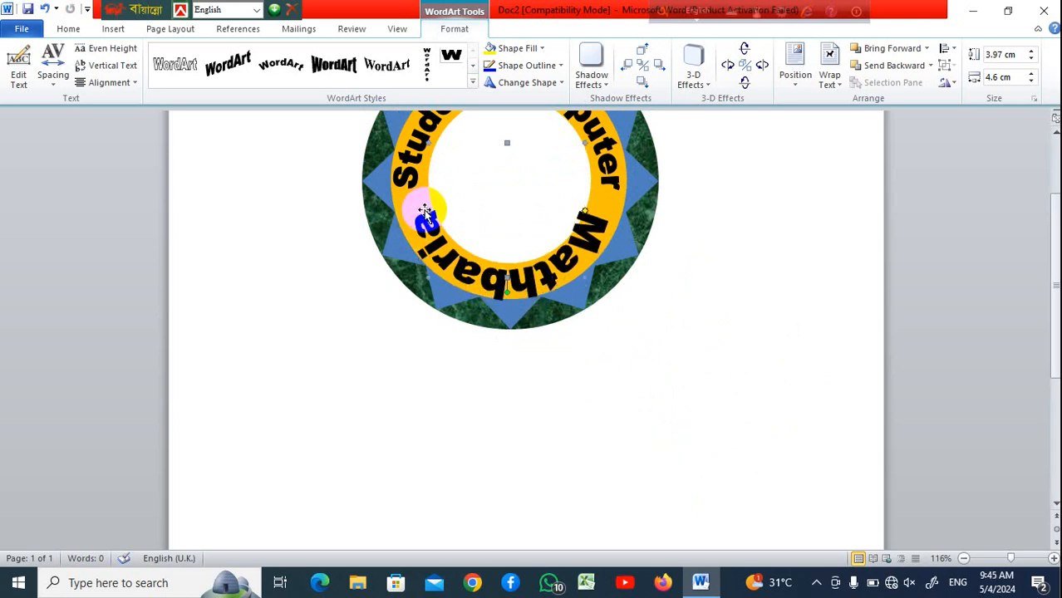
Adjust the Mathbaria WordArt's arc so the text curves along the donut's lower ring
left_click_drag(421, 207, 536, 279)
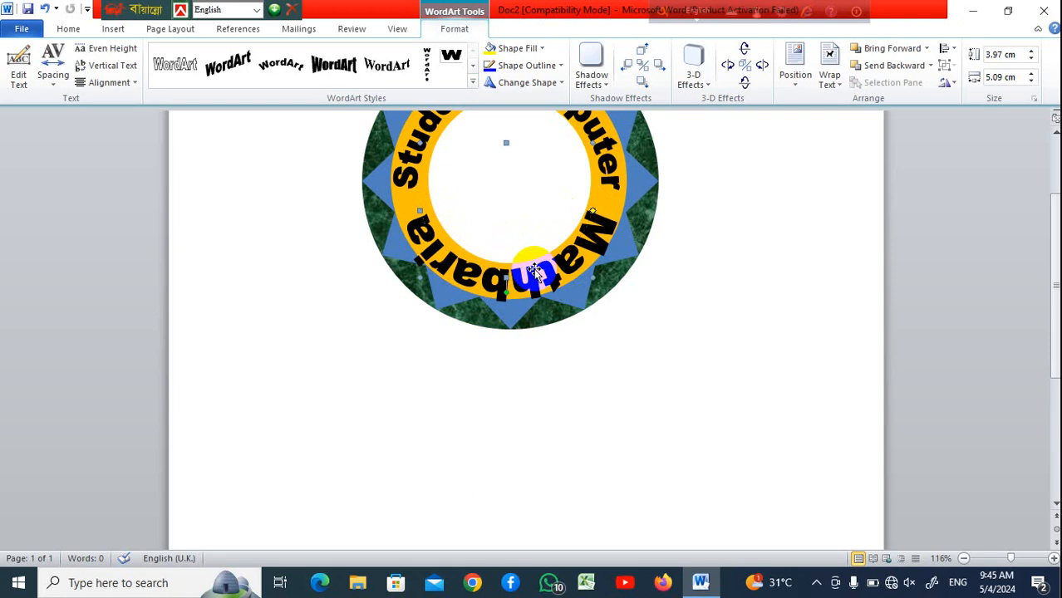
left_click_drag(533, 272, 550, 277)
left_click(730, 278)
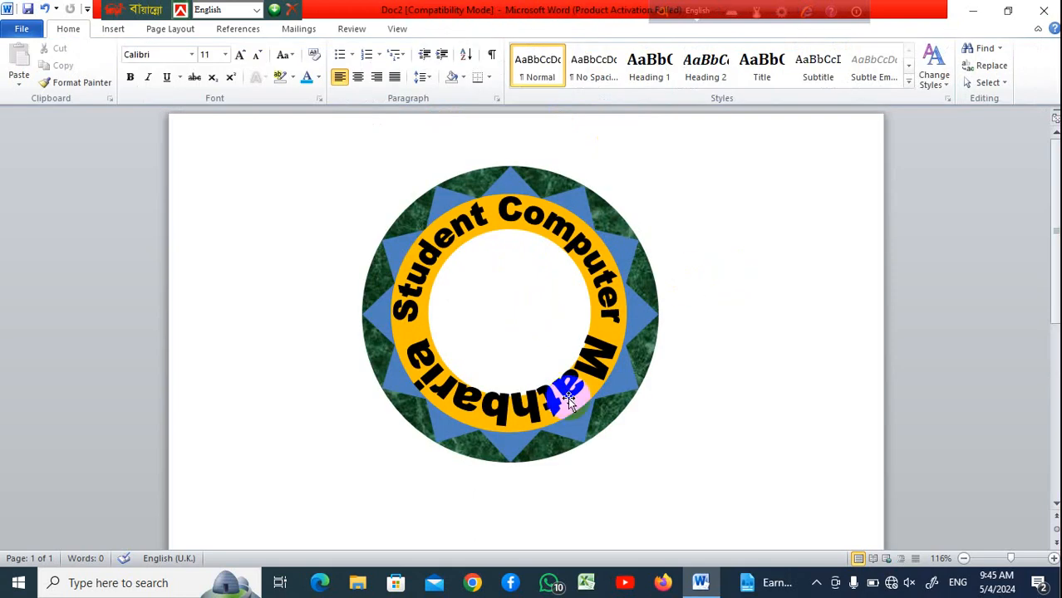
Set the Mathbaria WordArt's font size to 12 in its Edit WordArt Text dialog
mouse_move(569, 404)
left_mouse_down()
mouse_move(580, 399)
mouse_move(568, 397)
left_mouse_up()
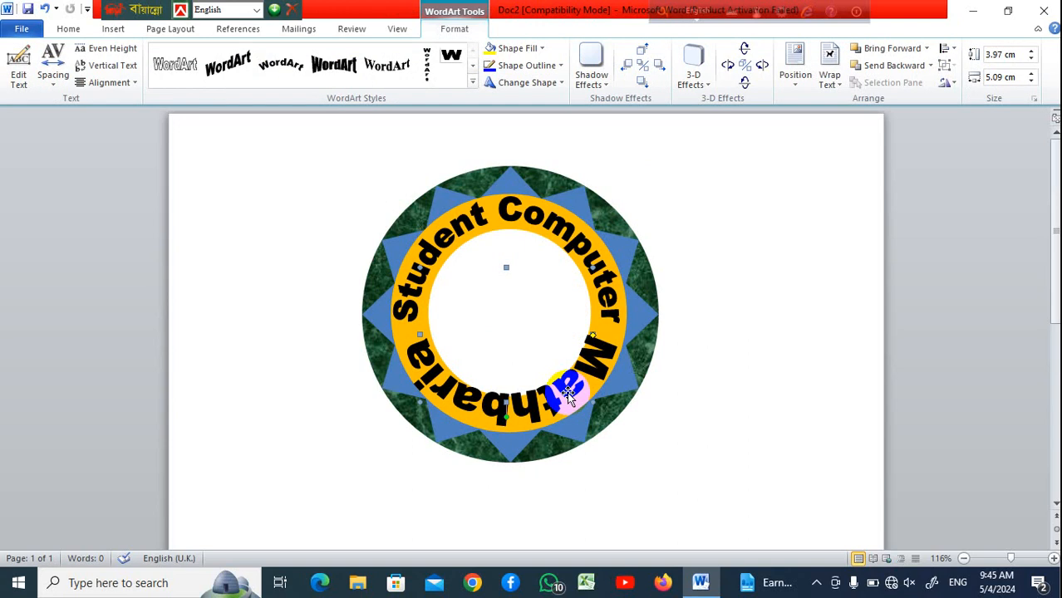
right_click(568, 397)
left_click(648, 282)
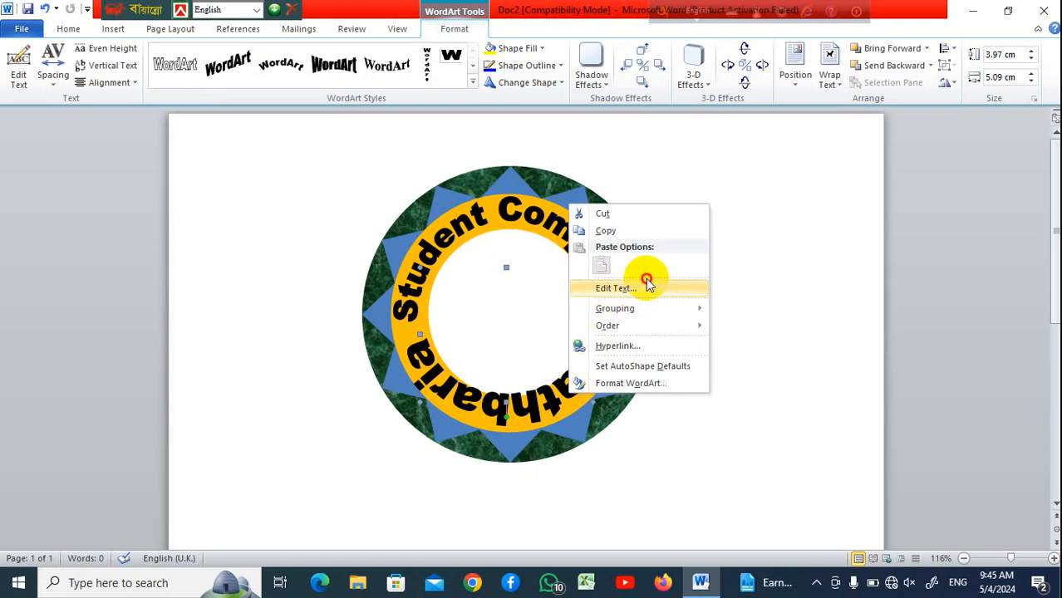
left_click(649, 285)
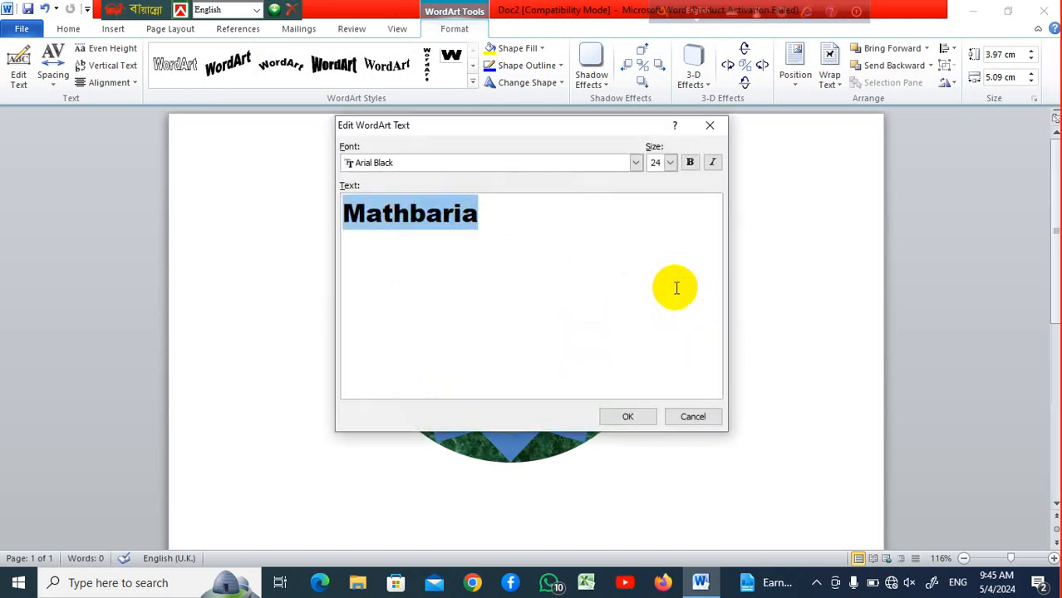
left_click(670, 162)
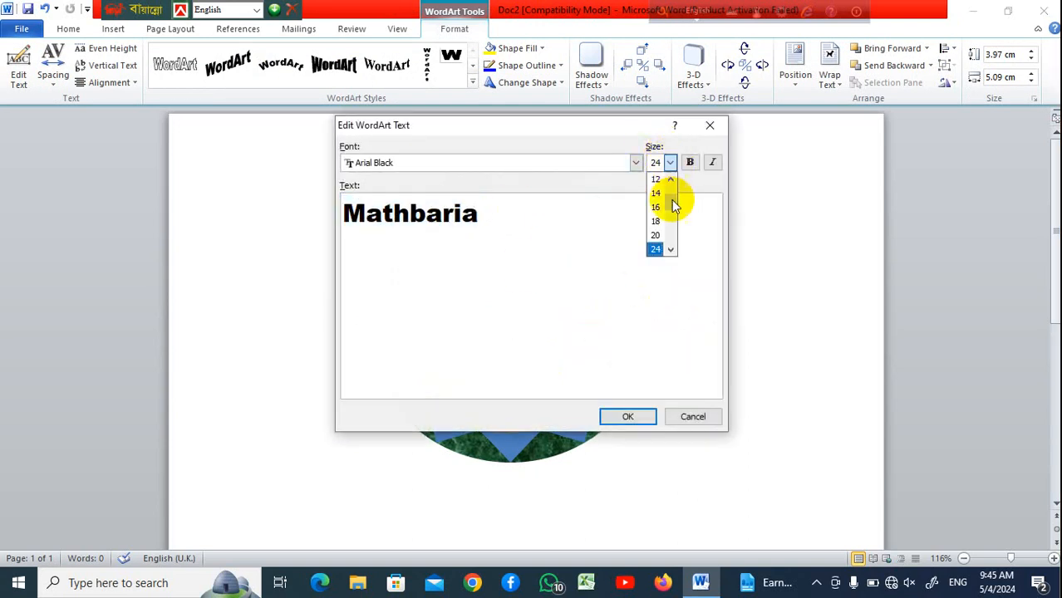
left_click(661, 193)
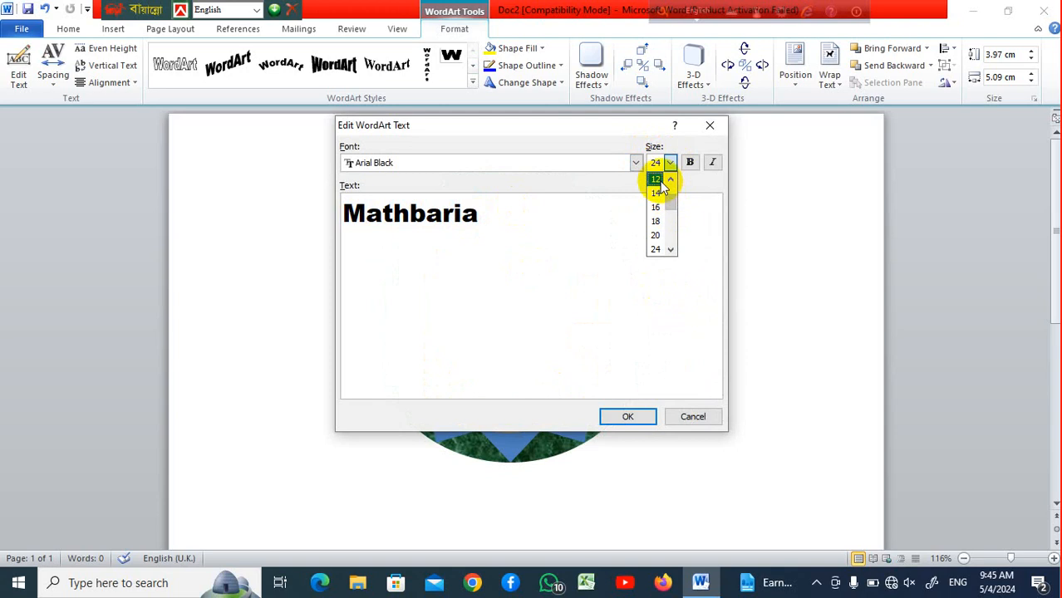
left_click(633, 418)
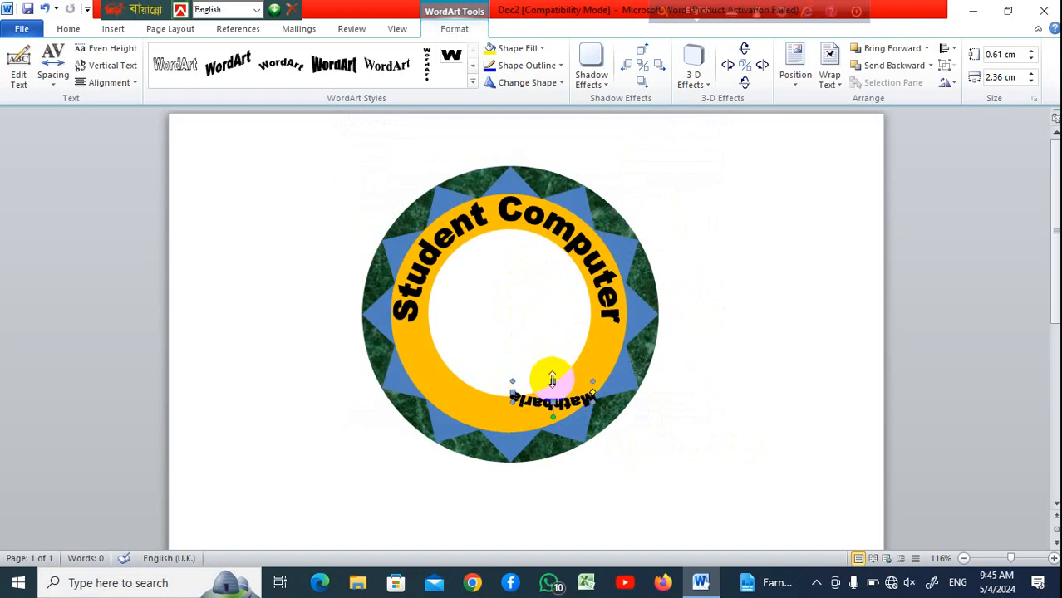
Resize the Mathbaria WordArt to about 3.13 cm high and 4.54 cm wide to fit the lower ring
left_click_drag(551, 378, 552, 326)
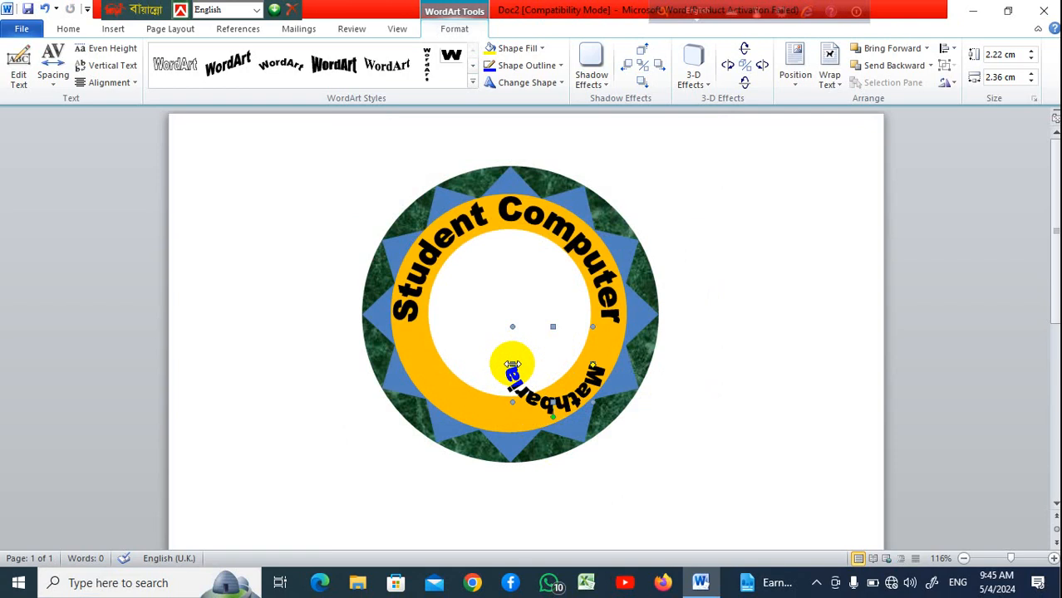
left_click_drag(511, 364, 439, 364)
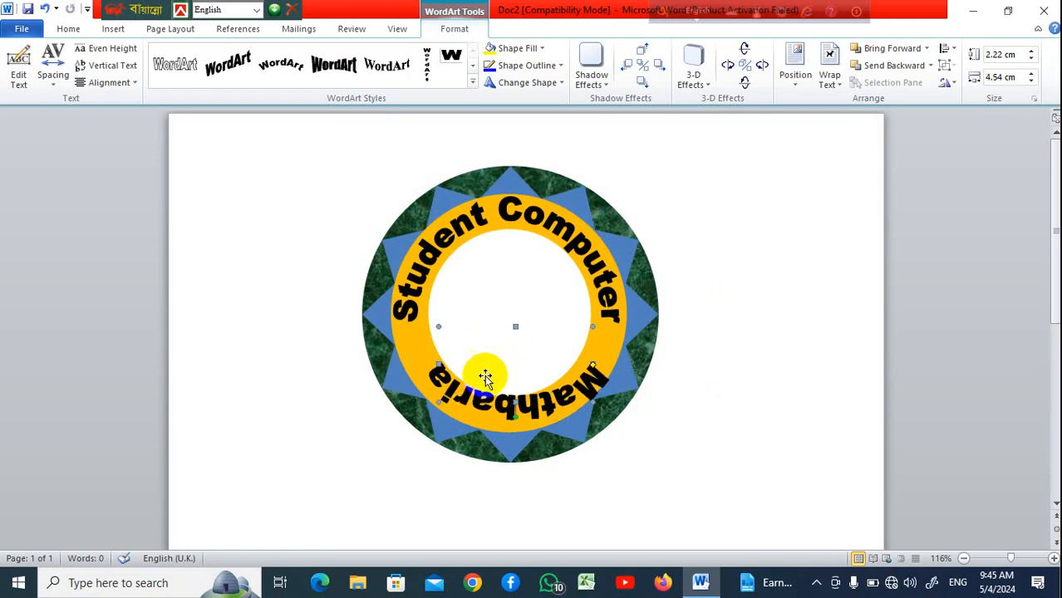
left_click_drag(515, 328, 515, 295)
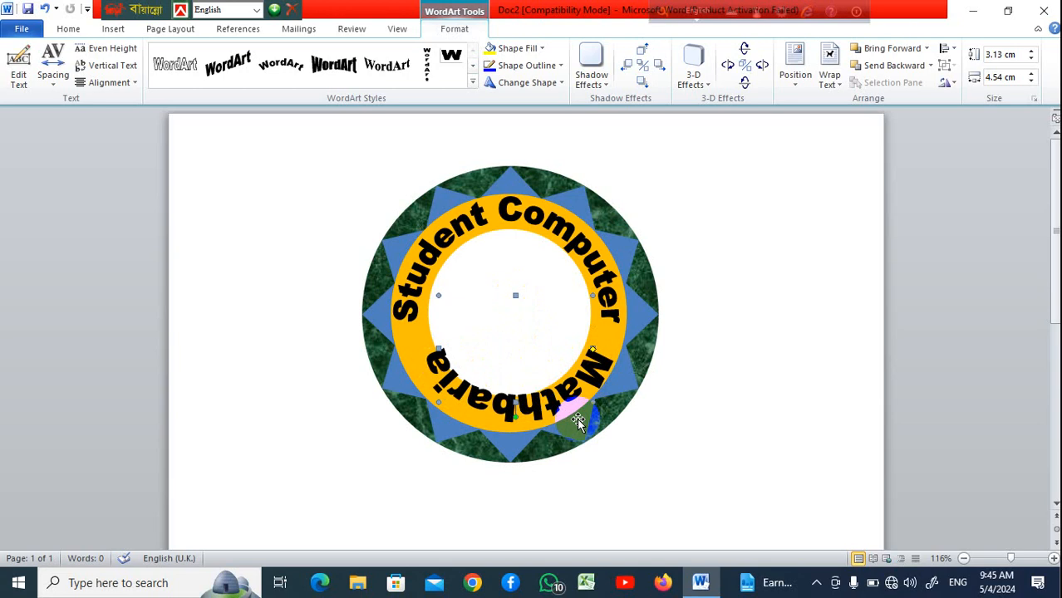
Nudge the Mathbaria WordArt into place along the lower ring and deselect it
key("ctrl+Down")
key("ctrl+Down")
key("ctrl+Down")
key("ctrl+Down")
key("ctrl+Down")
key("ctrl+Down")
key("ctrl+Down")
key("ctrl+Down")
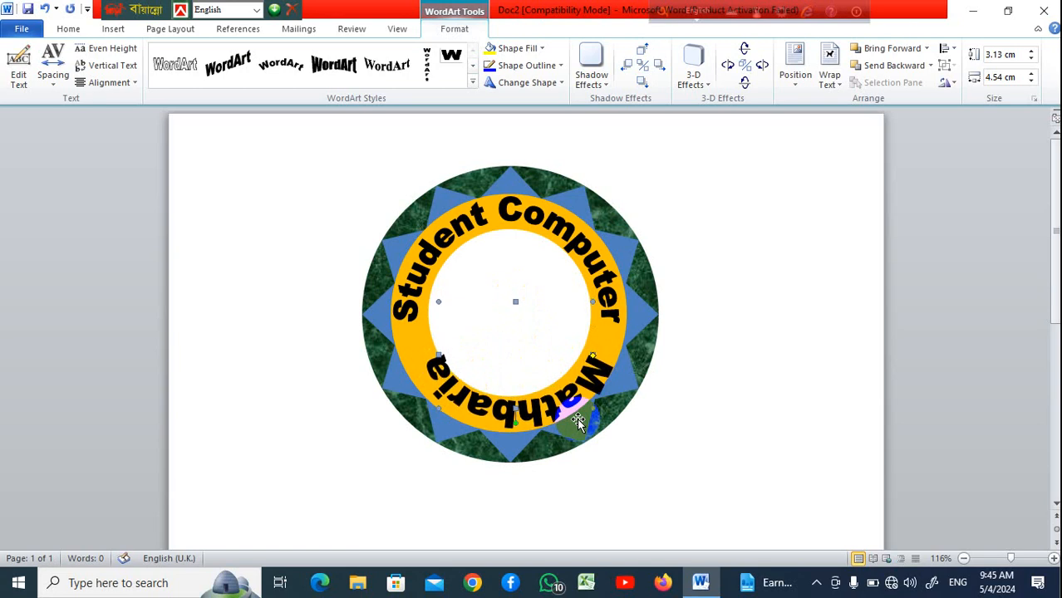
key("ctrl+Down")
key("ctrl+Left")
key("ctrl+Left")
key("ctrl+Left")
key("ctrl+Left")
key("ctrl+Left")
key("ctrl+Left")
key("ctrl+Left")
key("ctrl+Left")
key("ctrl+Left")
key("ctrl+Left")
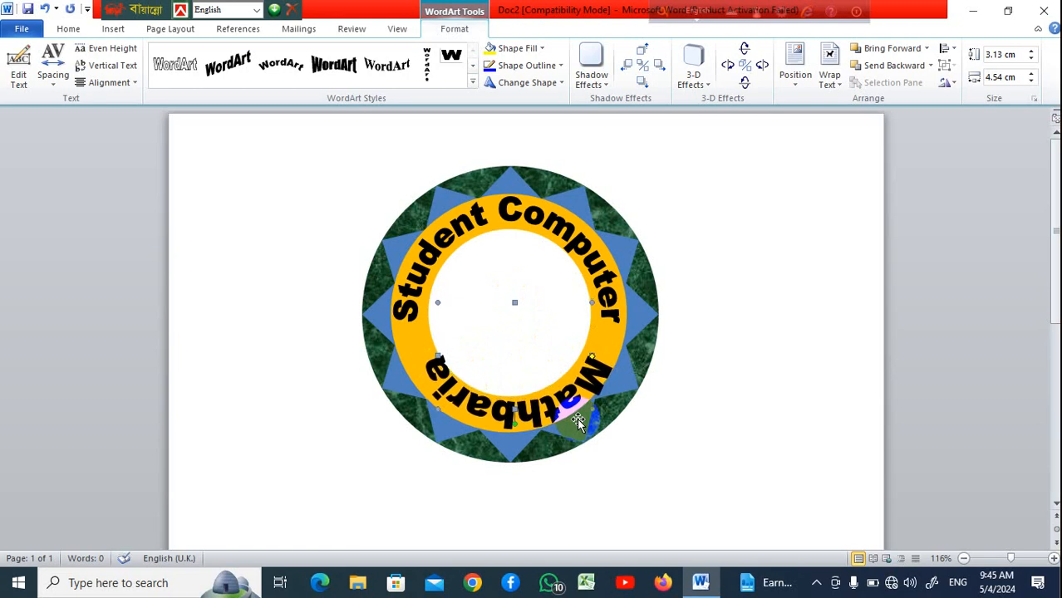
key("ctrl+Right")
key("ctrl+Right")
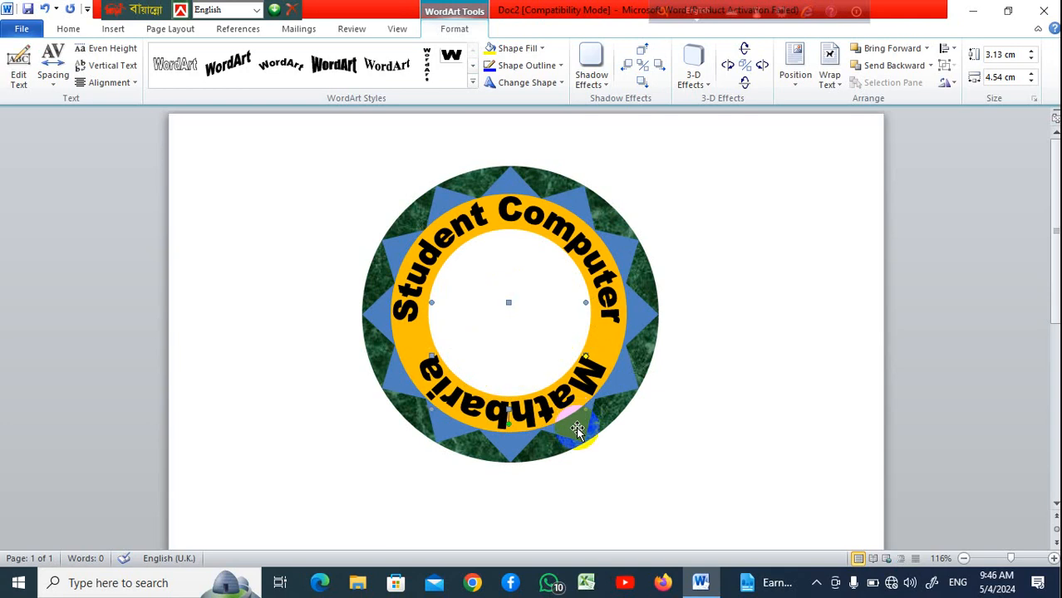
left_click(740, 325)
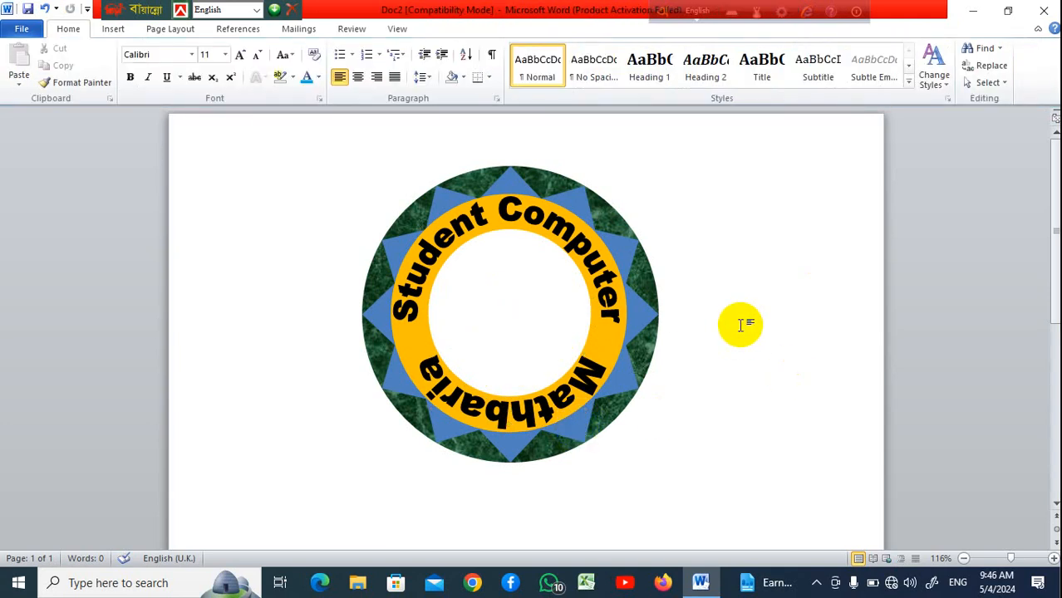
Draw a Curved Up Ribbon shape about 1.07 by 3.73 cm in the donut's centre
left_click(506, 312)
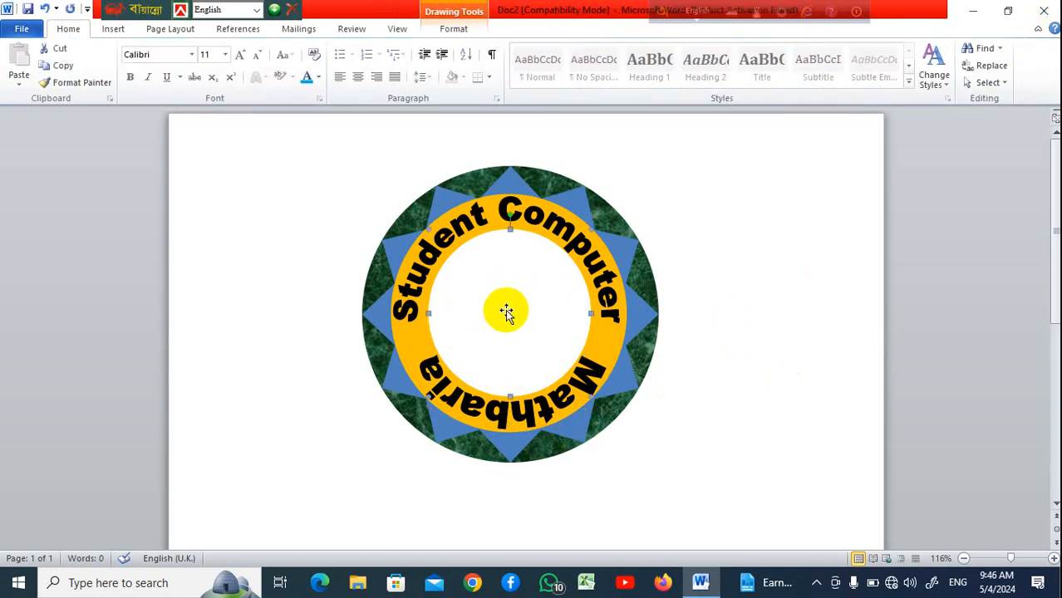
left_click(113, 31)
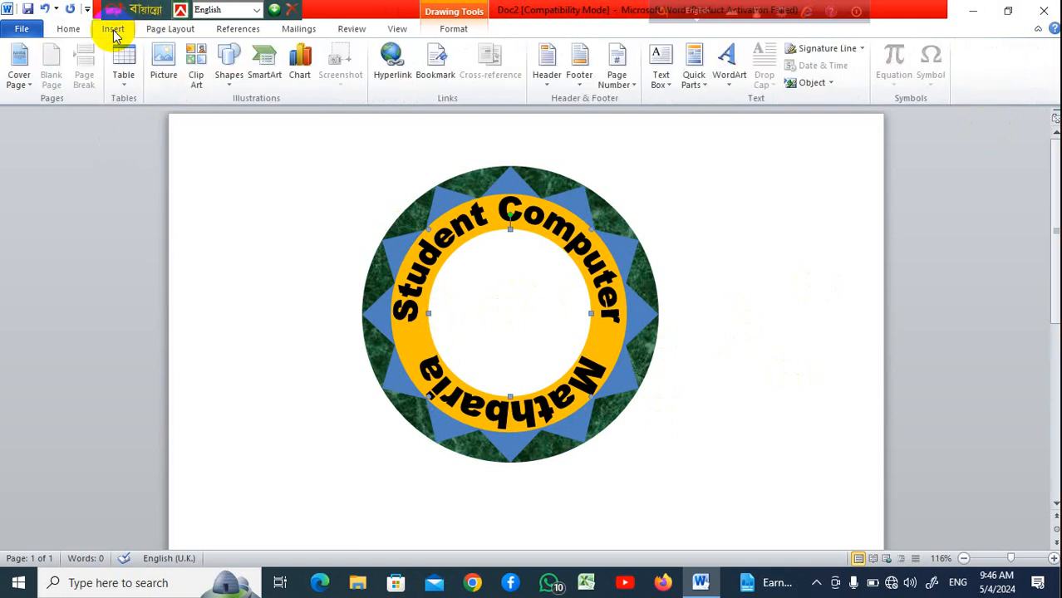
left_click(230, 79)
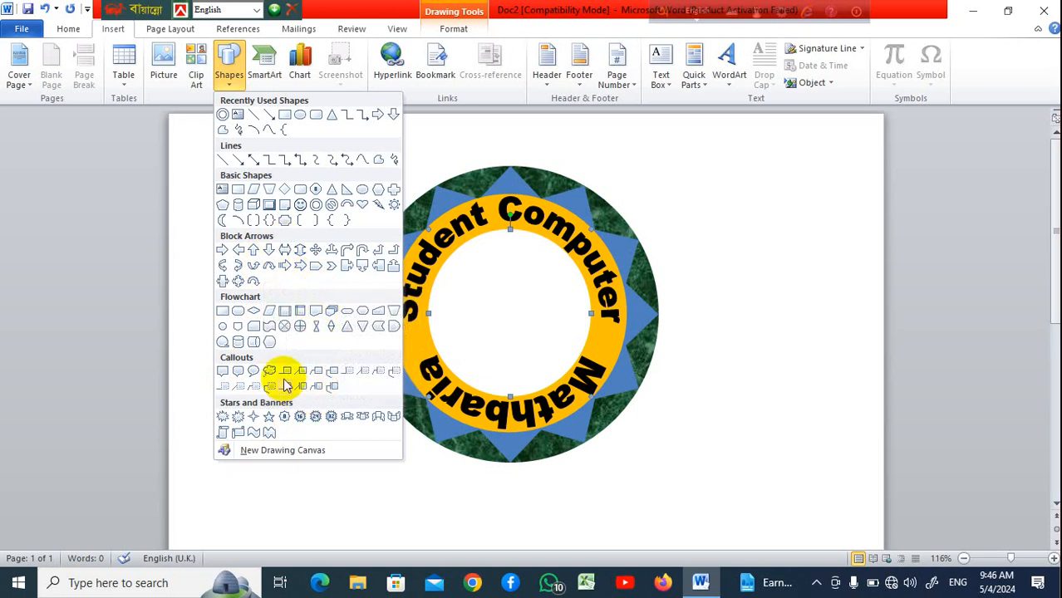
left_click(349, 420)
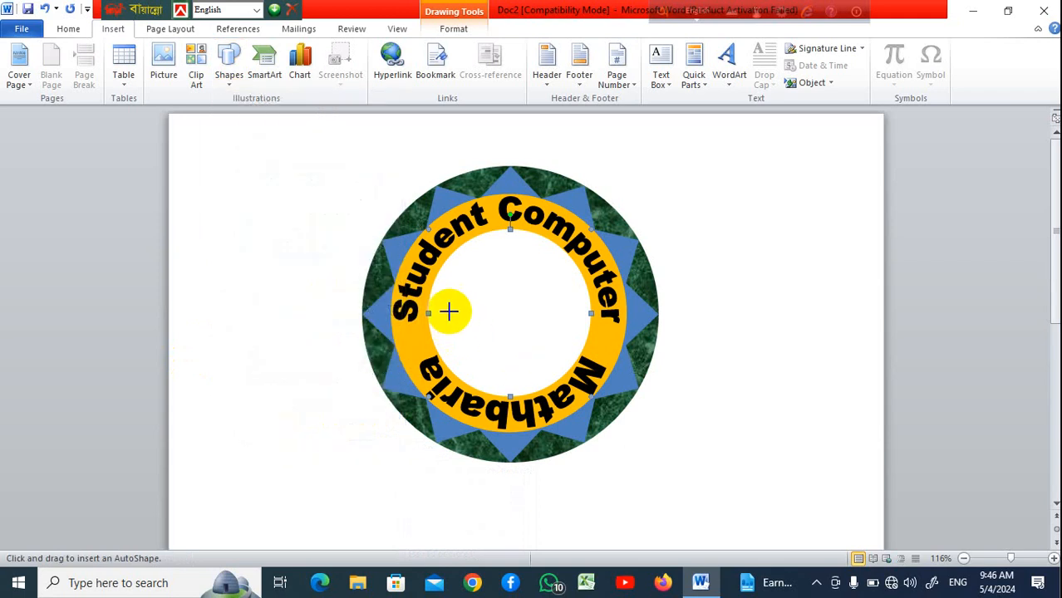
mouse_move(446, 323)
left_mouse_down()
mouse_move(526, 335)
mouse_move(571, 359)
left_mouse_up()
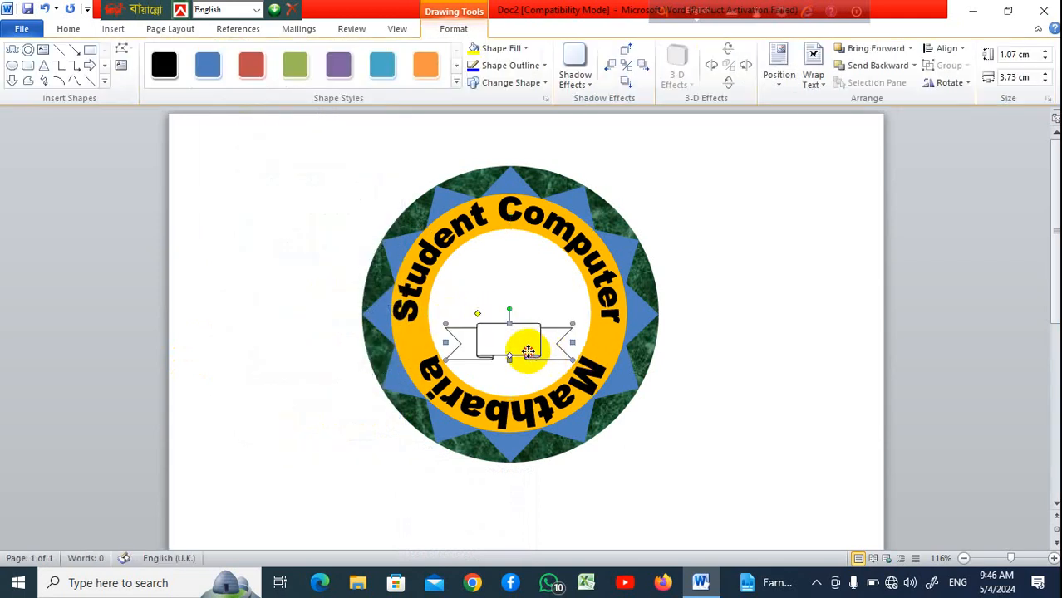
left_click_drag(515, 335, 514, 337)
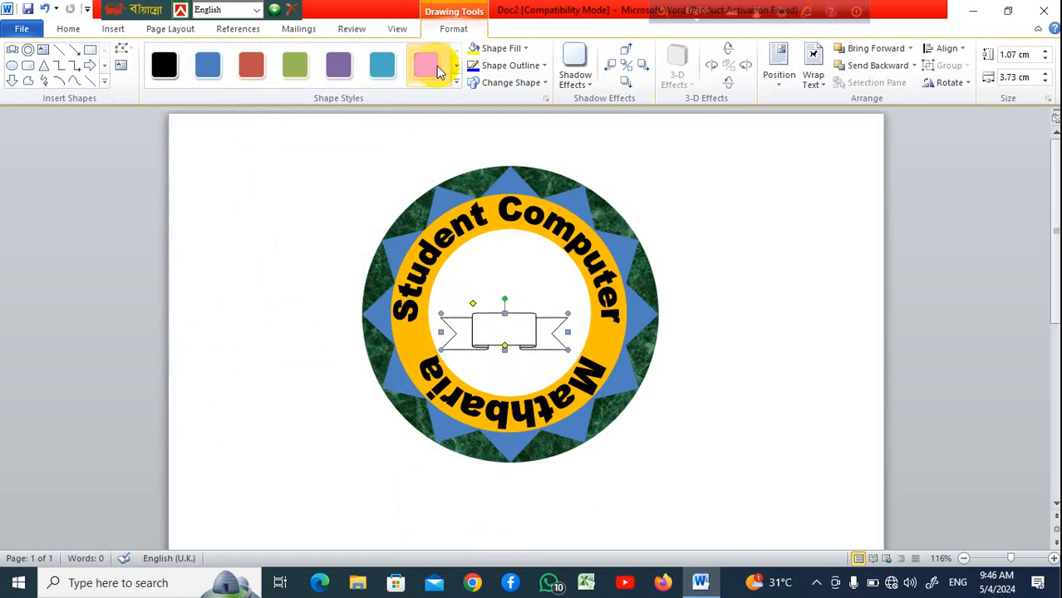
Apply a red gradient shape style to the ribbon and remove its outline
left_click(456, 83)
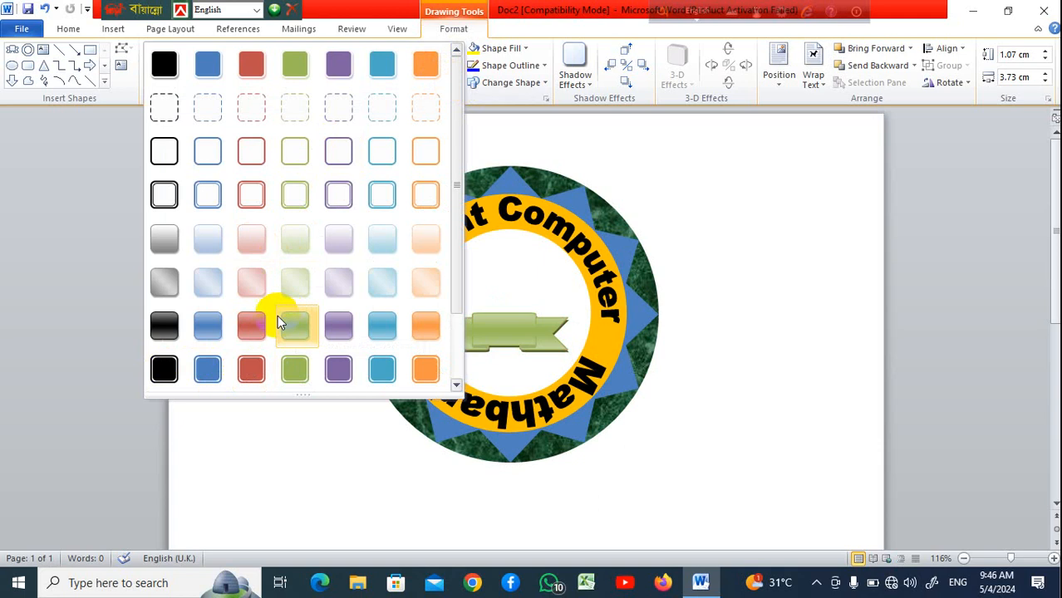
left_click(255, 332)
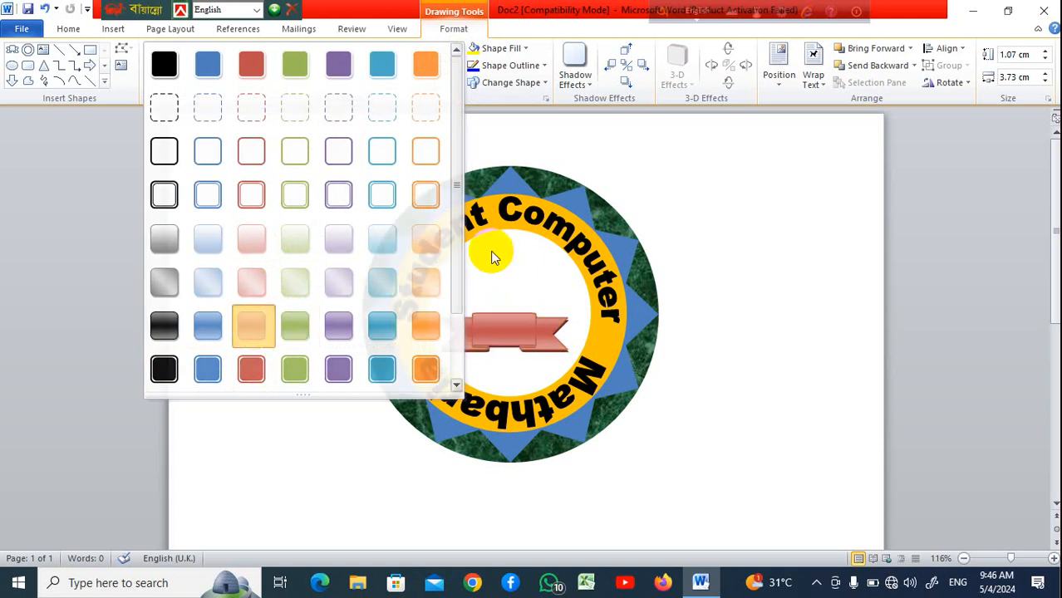
left_click(544, 65)
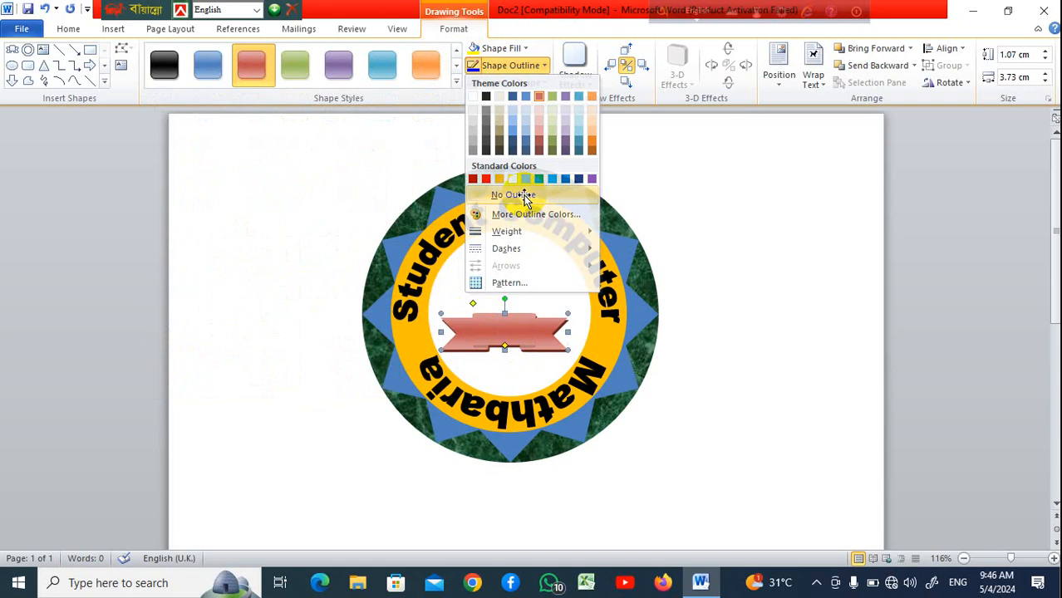
left_click(514, 194)
Add the text 2010 inside the ribbon and select it
right_click(507, 331)
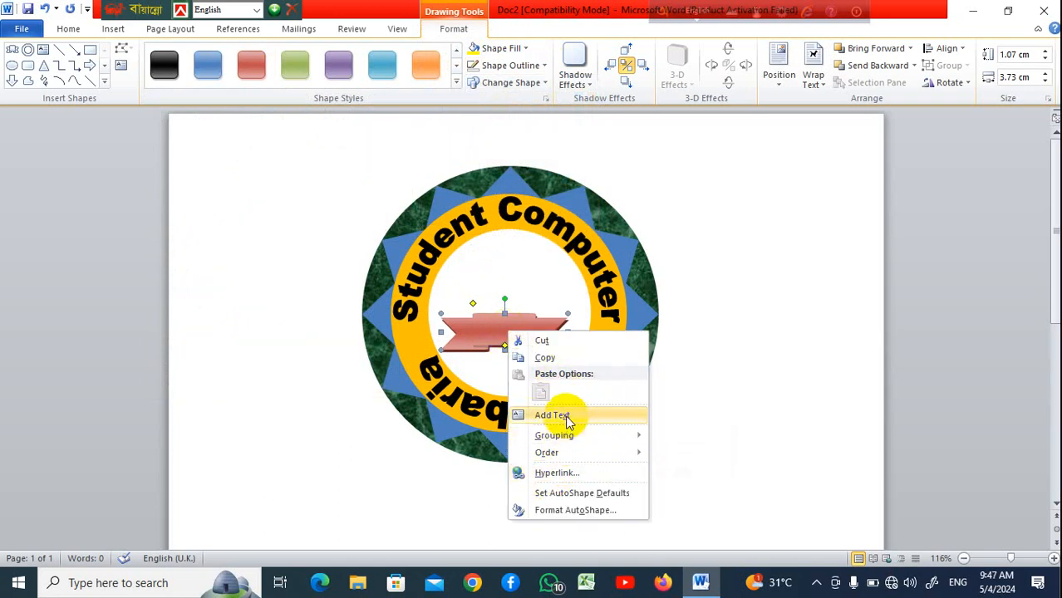
left_click(551, 414)
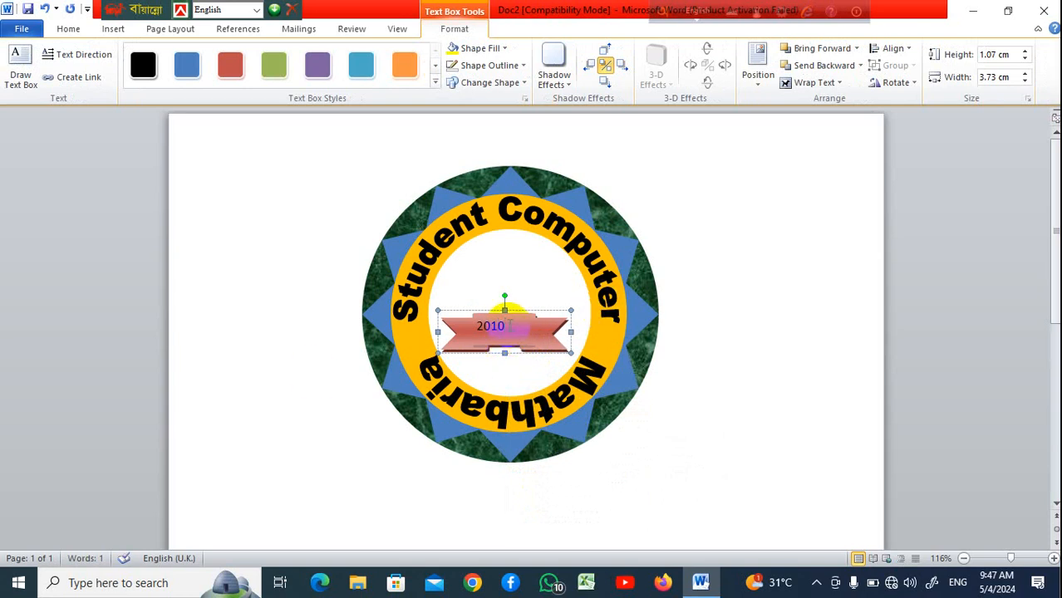
left_click_drag(501, 325, 467, 319)
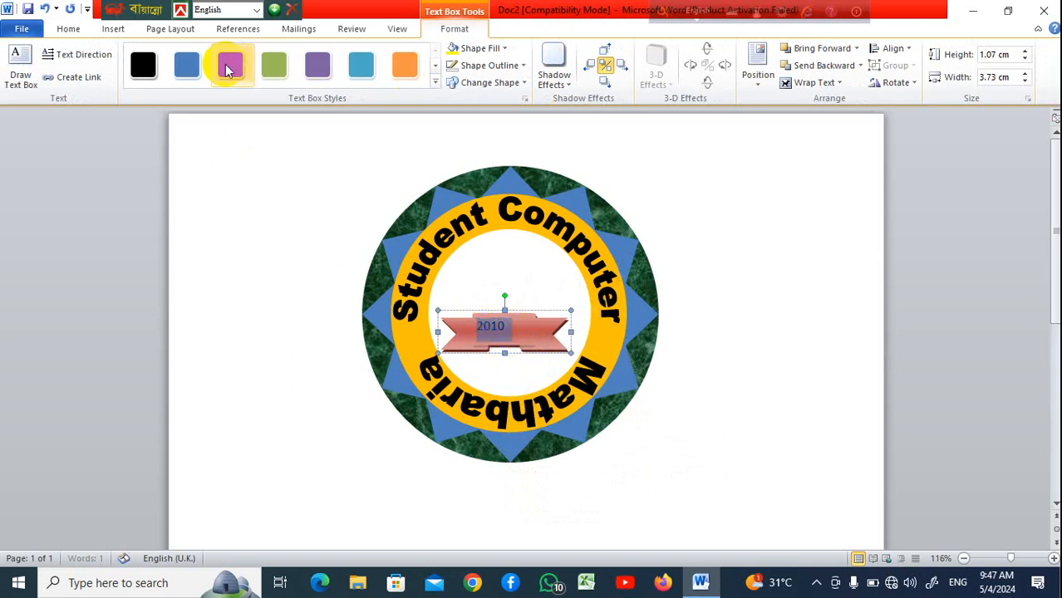
Center and bold the 2010 text, grow its font size to 12, and deselect
left_click(66, 26)
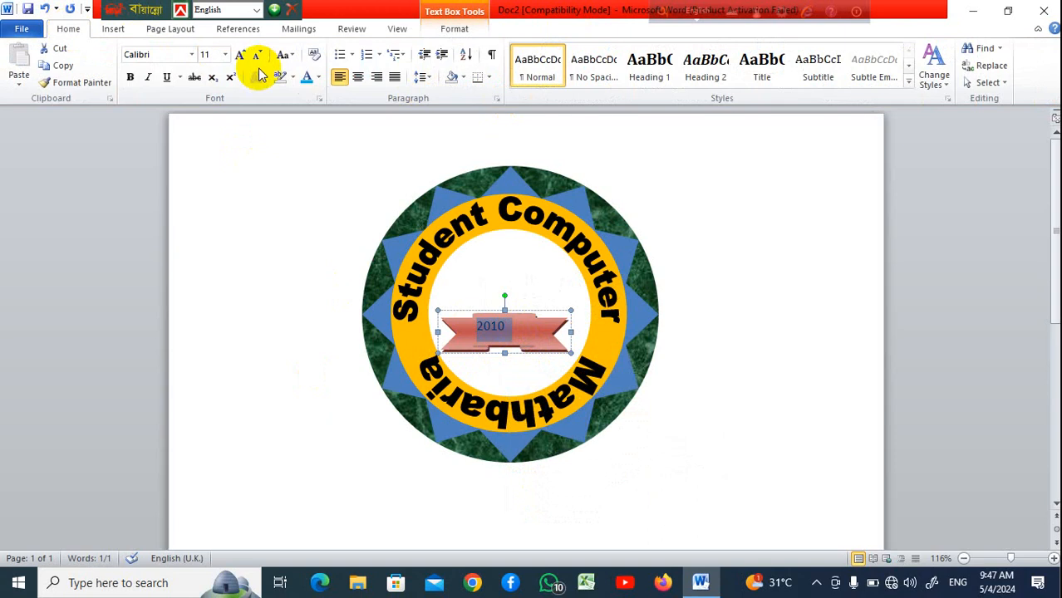
left_click(358, 77)
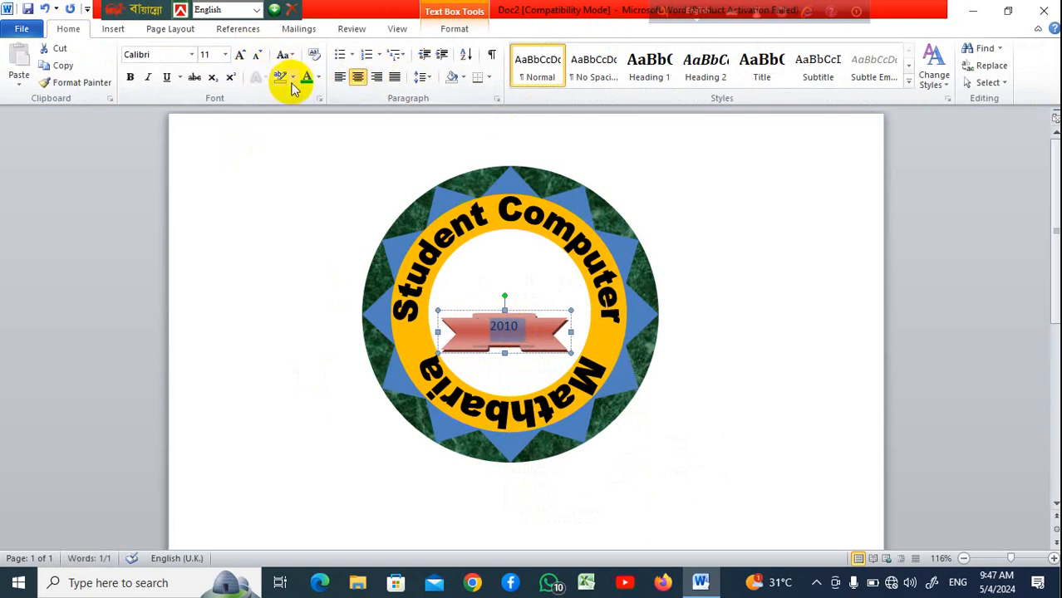
left_click(130, 76)
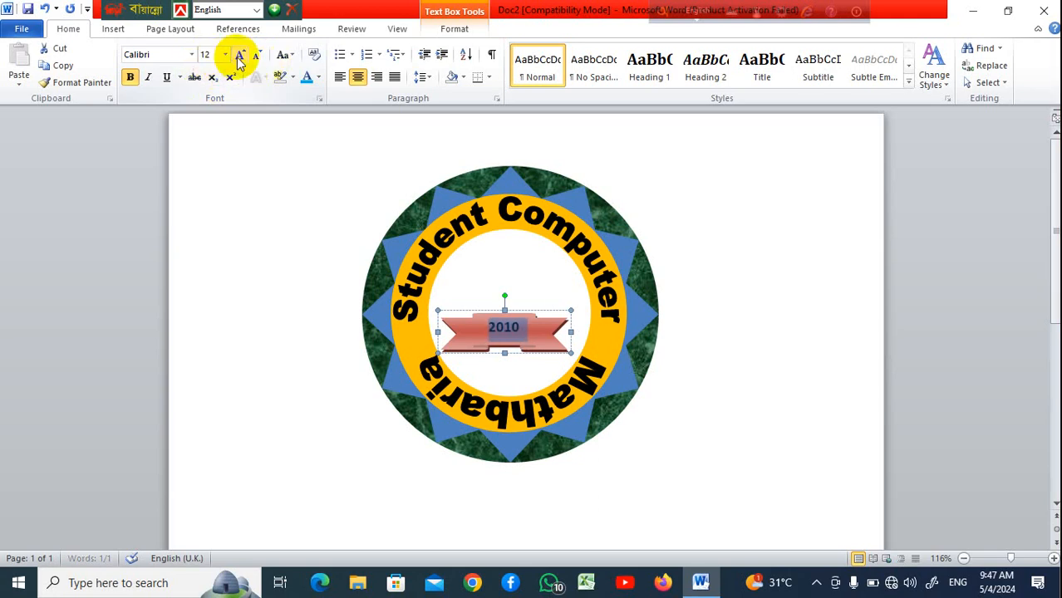
left_click(239, 59)
left_click(765, 325)
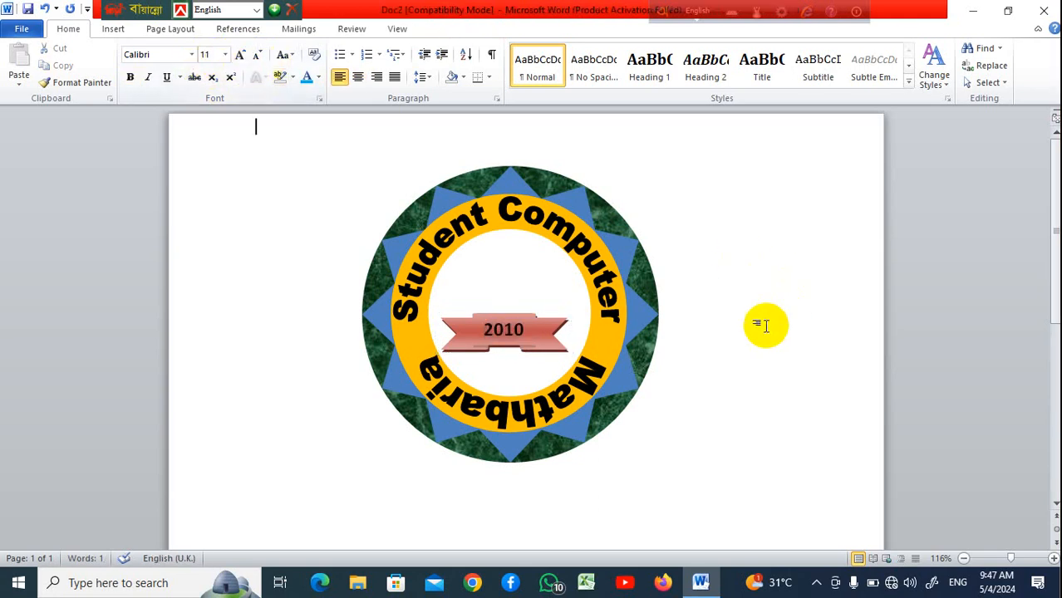
Draw a small explosion shape about 1.51 by 1.99 cm above the 2010 ribbon in the badge's centre
scroll(765, 325, "down", 3)
scroll(765, 325, "up", 2)
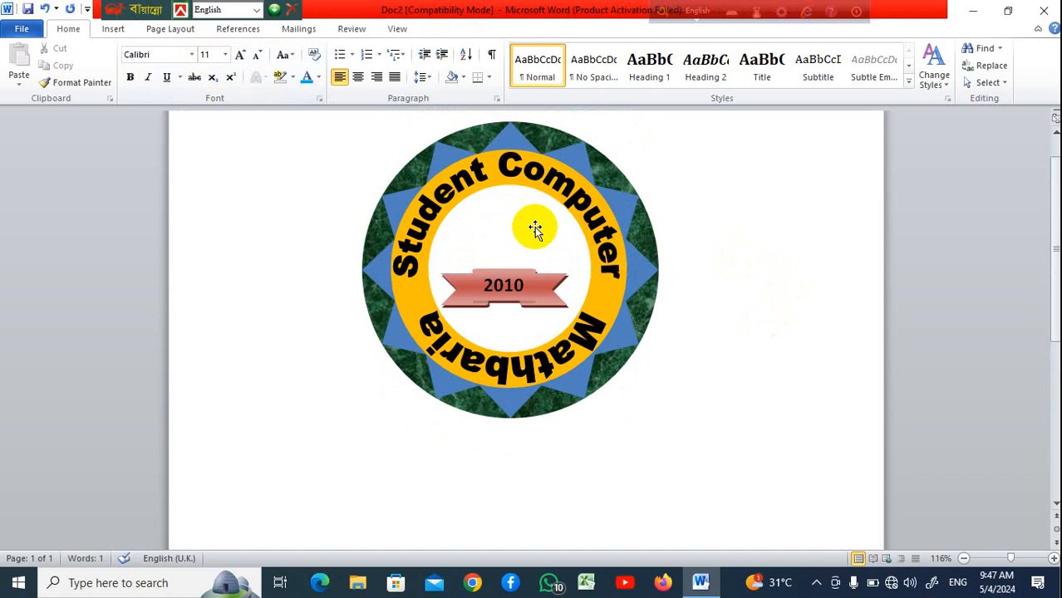
left_click(533, 226)
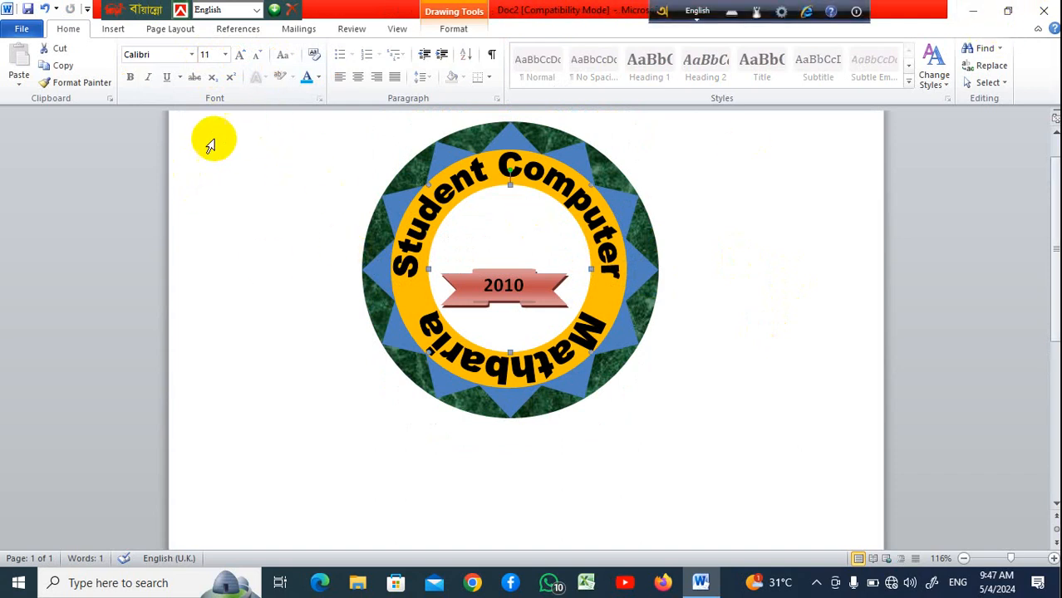
left_click(114, 32)
left_click(230, 77)
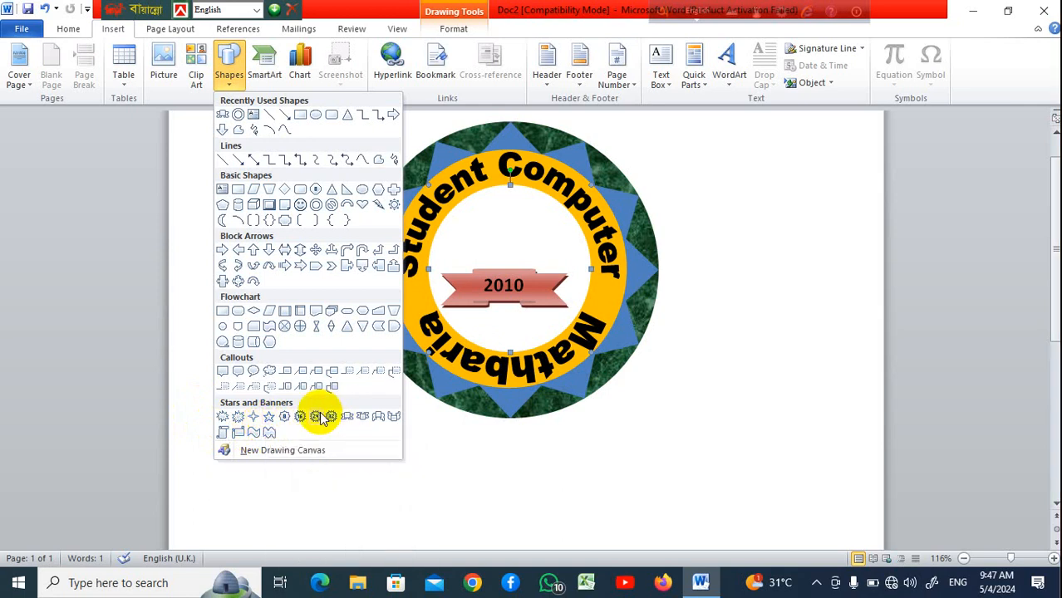
left_click(241, 415)
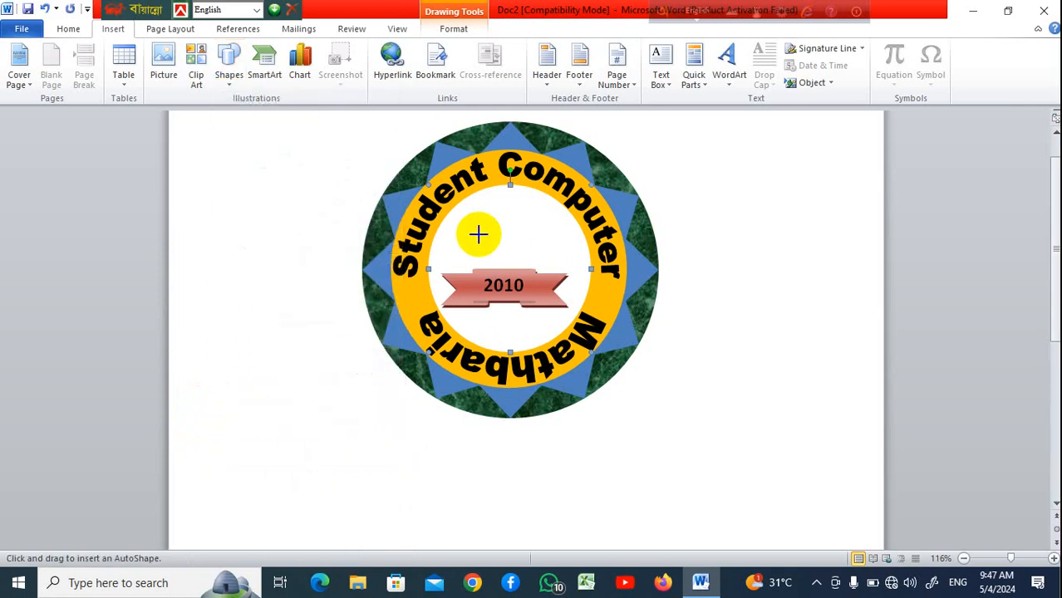
mouse_move(512, 241)
left_mouse_down()
mouse_move(545, 263)
mouse_move(522, 240)
left_mouse_up()
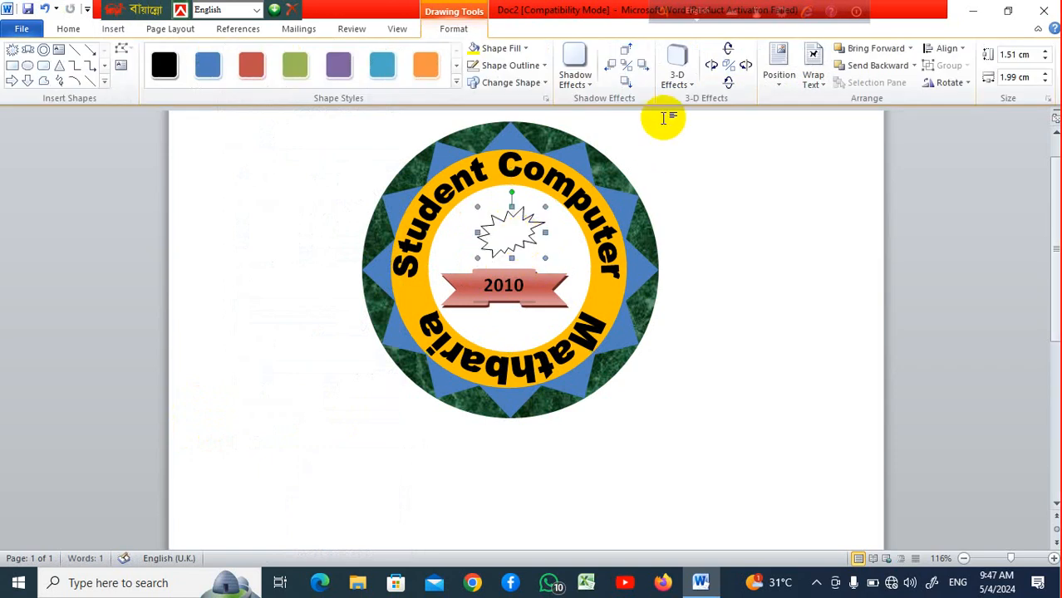
Apply 3-D Style 6 and an orange shape style to the explosion shape, then deselect it
left_click(693, 85)
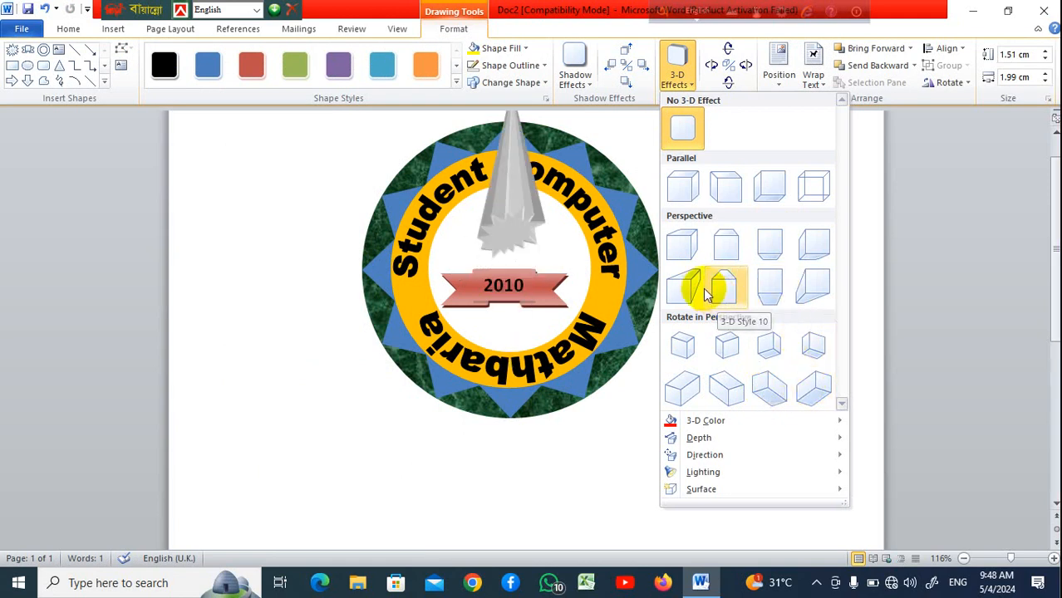
left_click(726, 247)
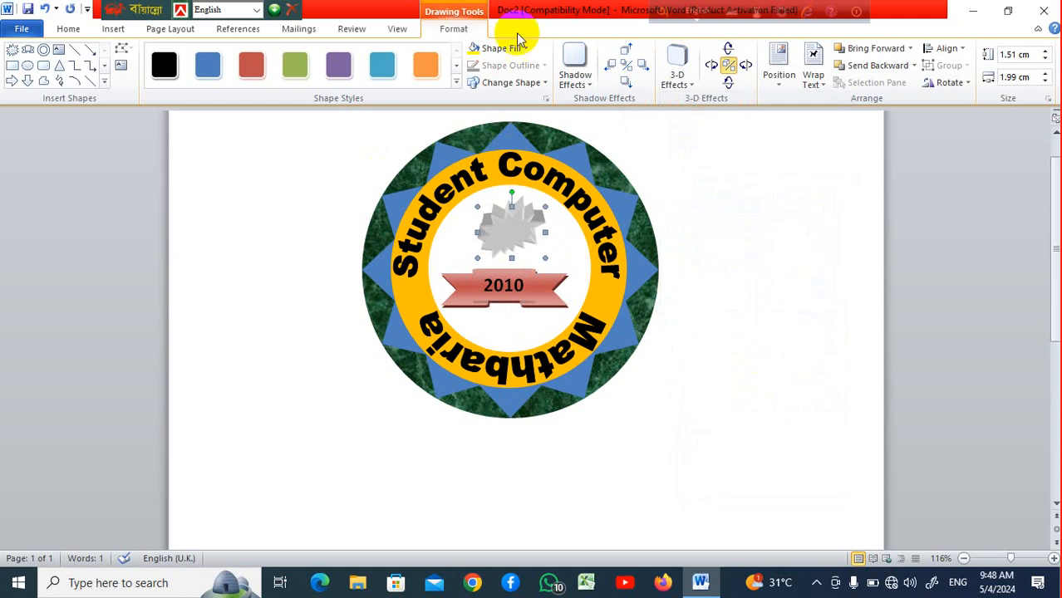
left_click(426, 68)
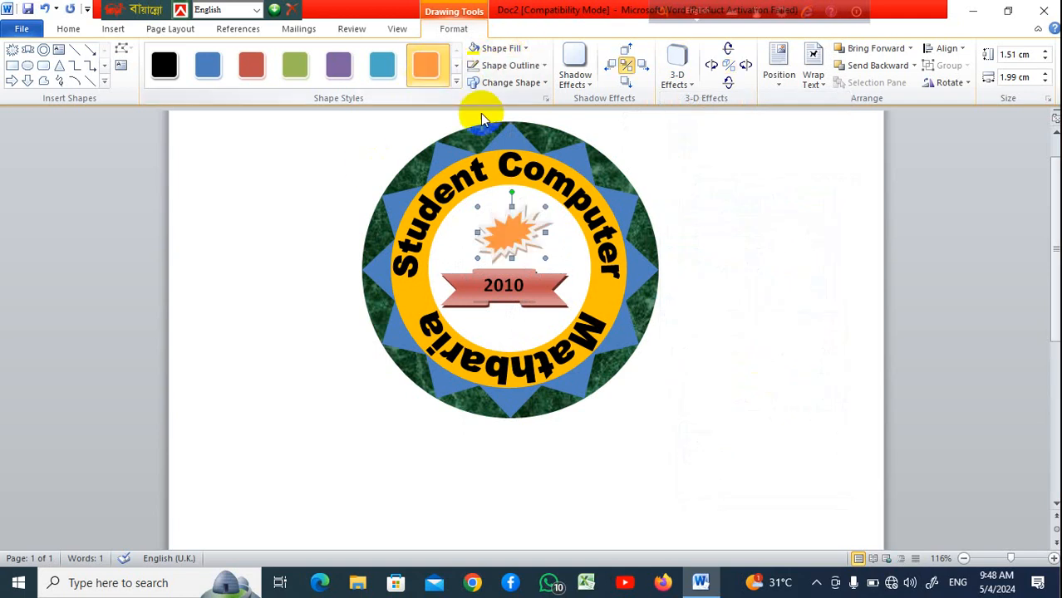
left_click(778, 308)
Draw a donut shape about 6.93 by 8.4 cm below the badge
scroll(778, 308, "down", 8)
scroll(777, 308, "up", 7)
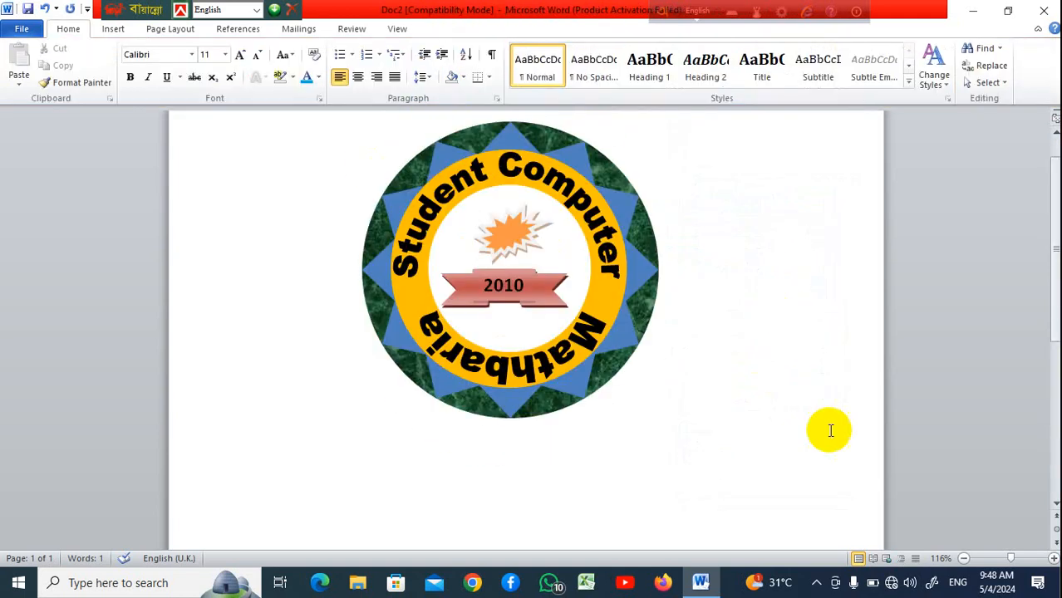
left_click(117, 34)
left_click(227, 87)
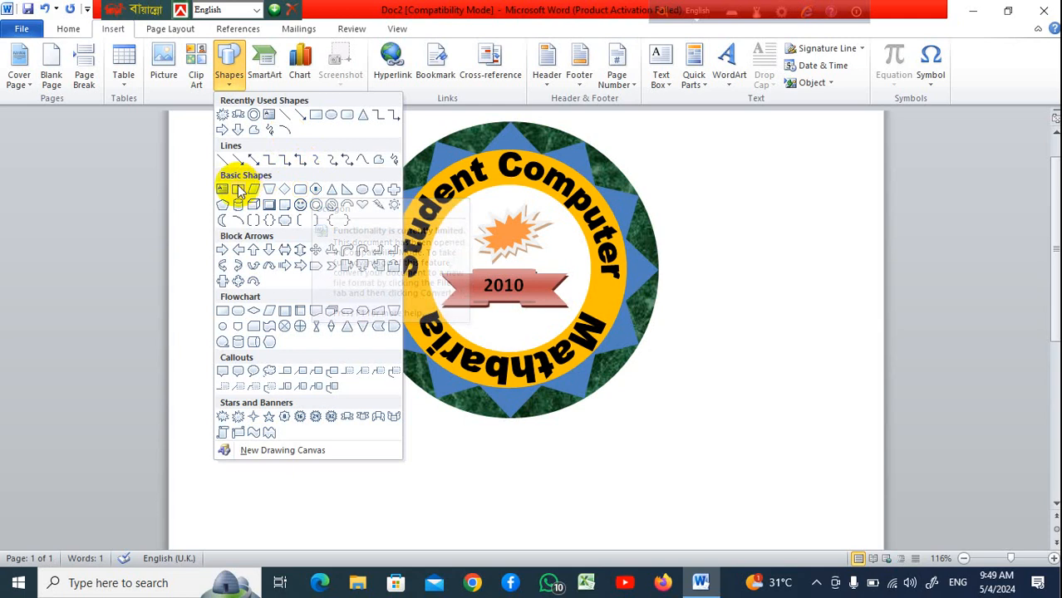
left_click(257, 125)
scroll(316, 352, "down", 4)
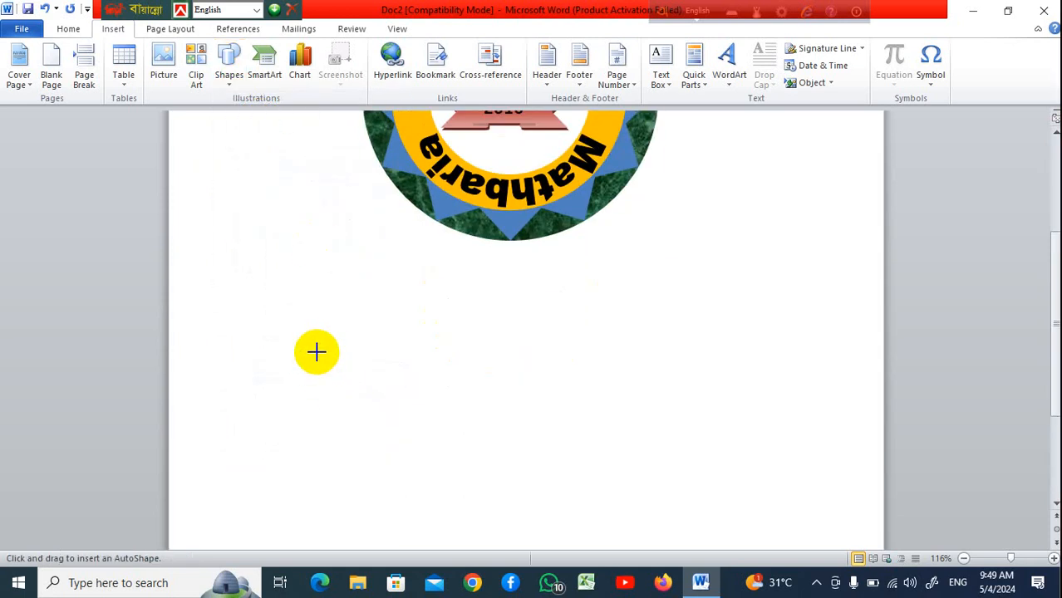
mouse_move(273, 303)
left_mouse_down()
mouse_move(570, 464)
mouse_move(541, 531)
mouse_move(559, 539)
left_mouse_up()
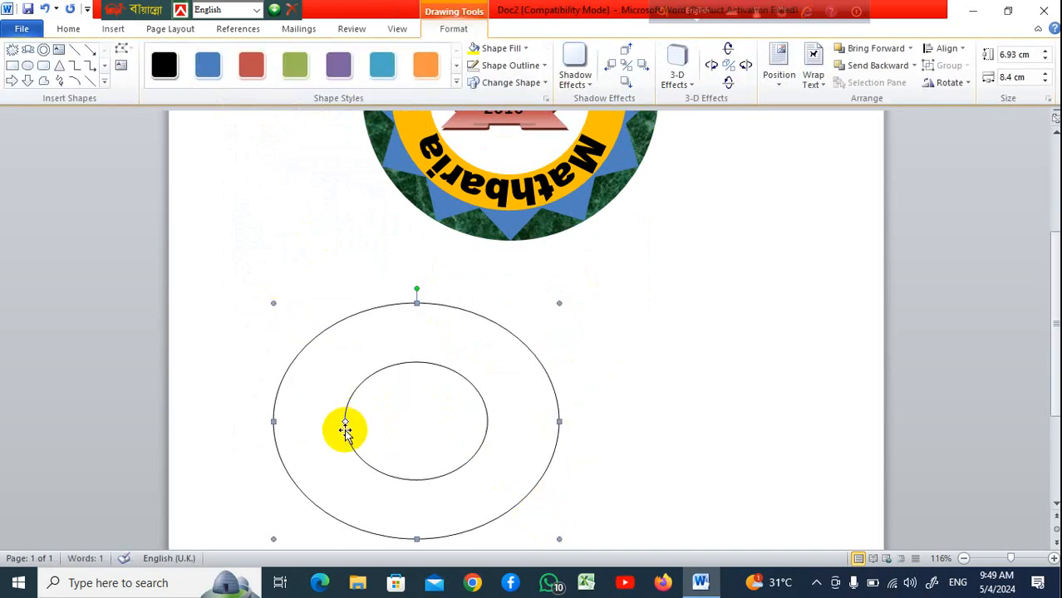
Thin the donut's ring, stretch it to about 8.56 by 8.4 cm, and apply a light blue shape style
left_click_drag(346, 423, 297, 426)
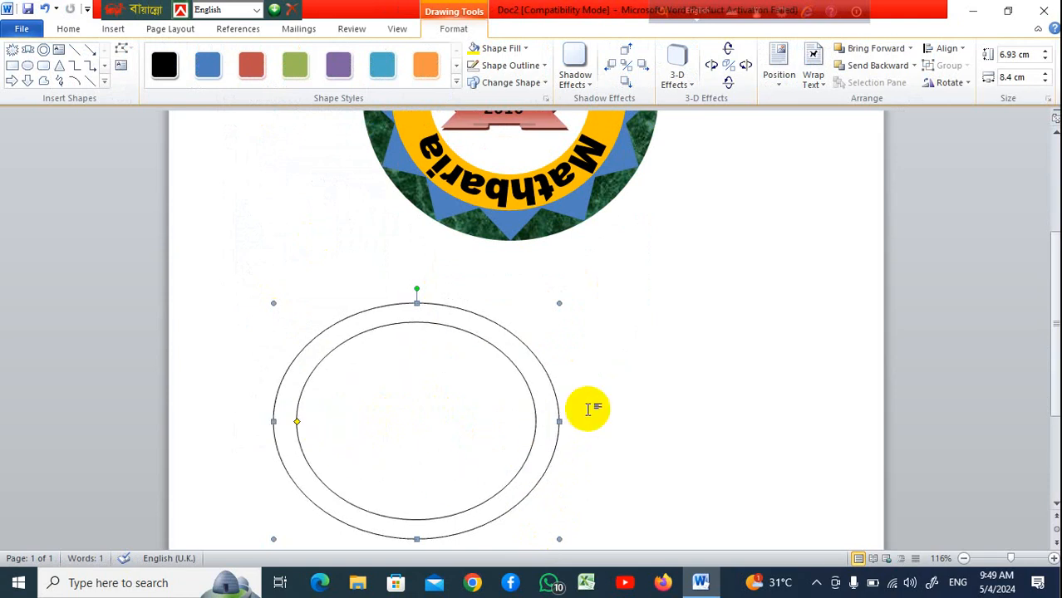
scroll(589, 409, "down", 3)
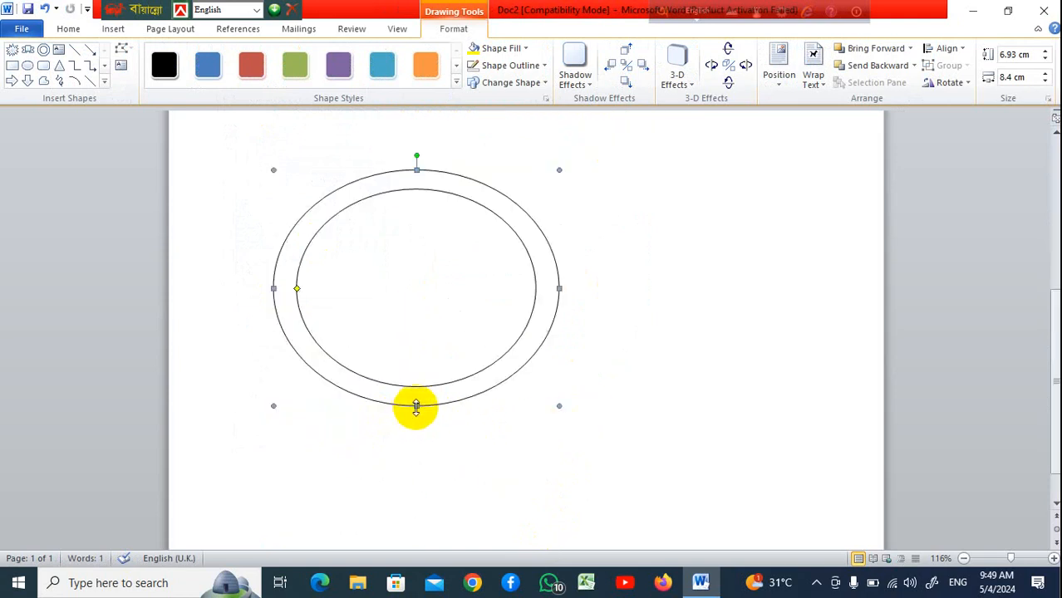
left_click_drag(417, 407, 416, 461)
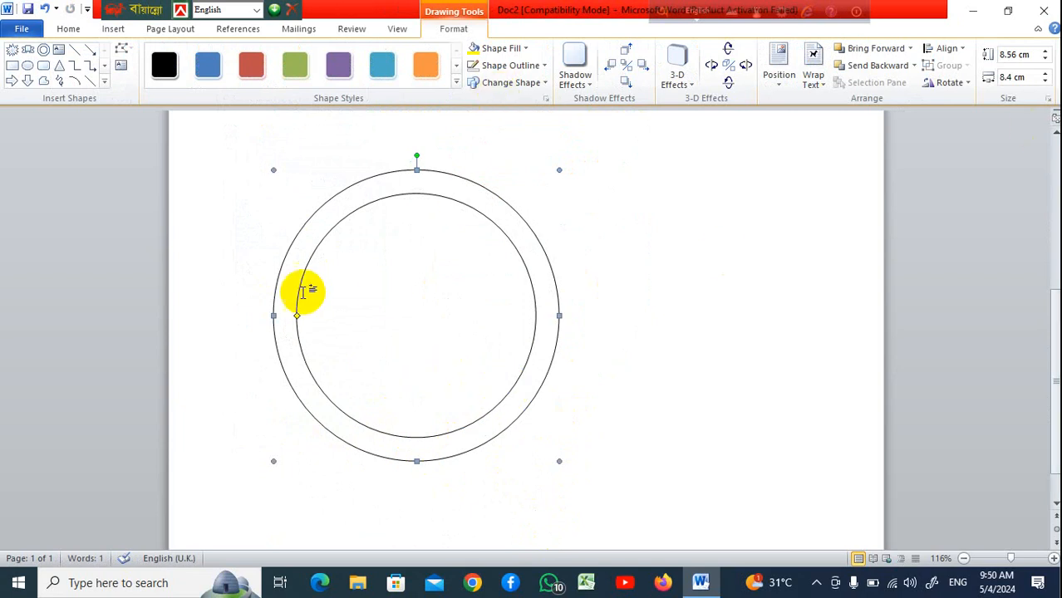
left_click(210, 68)
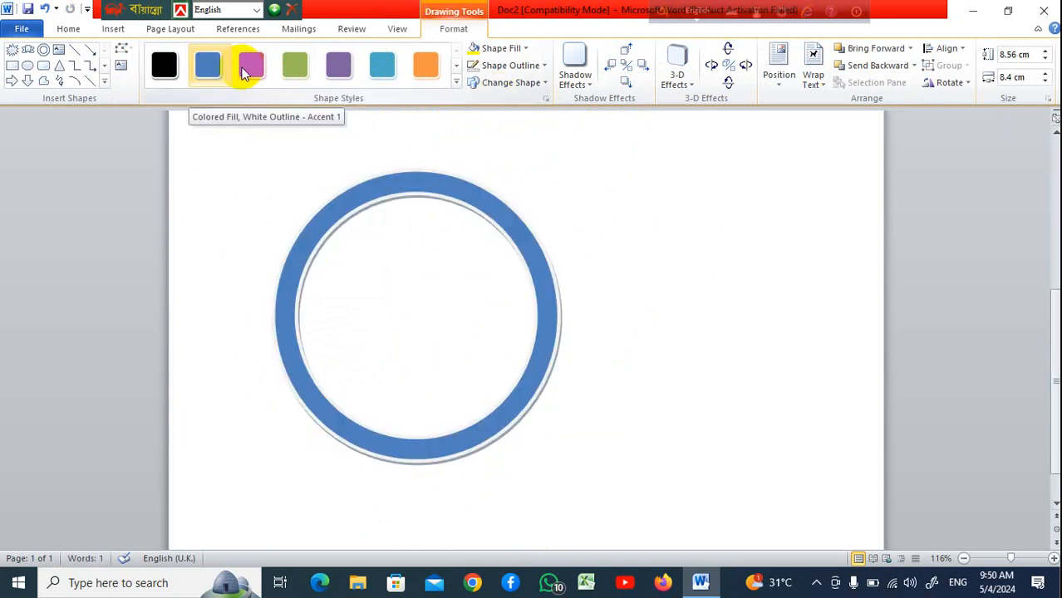
left_click(399, 73)
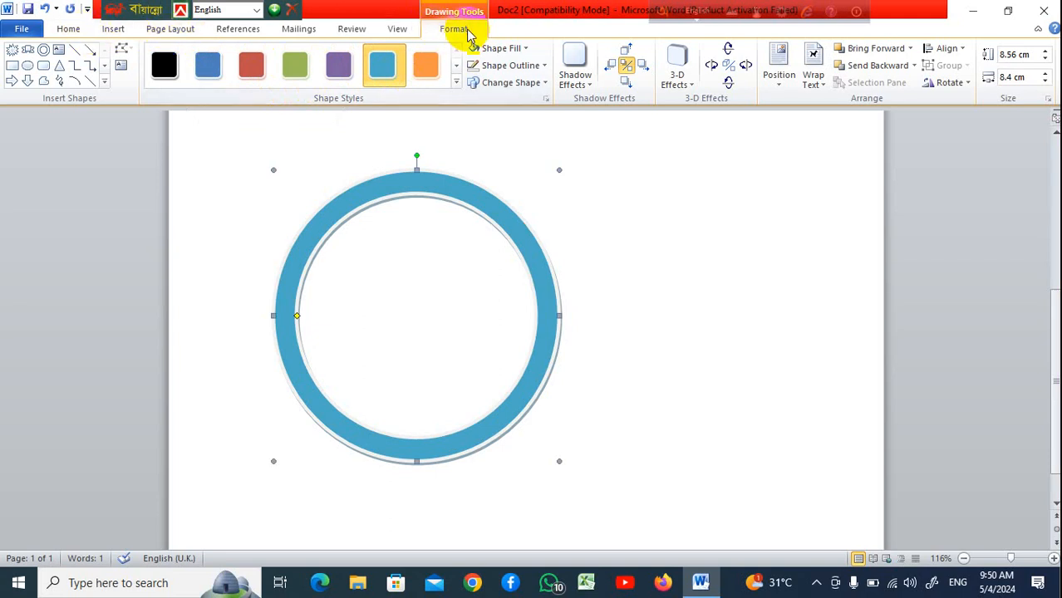
Try to trace a freeform outline along the donut's upper-left ring
left_click(115, 29)
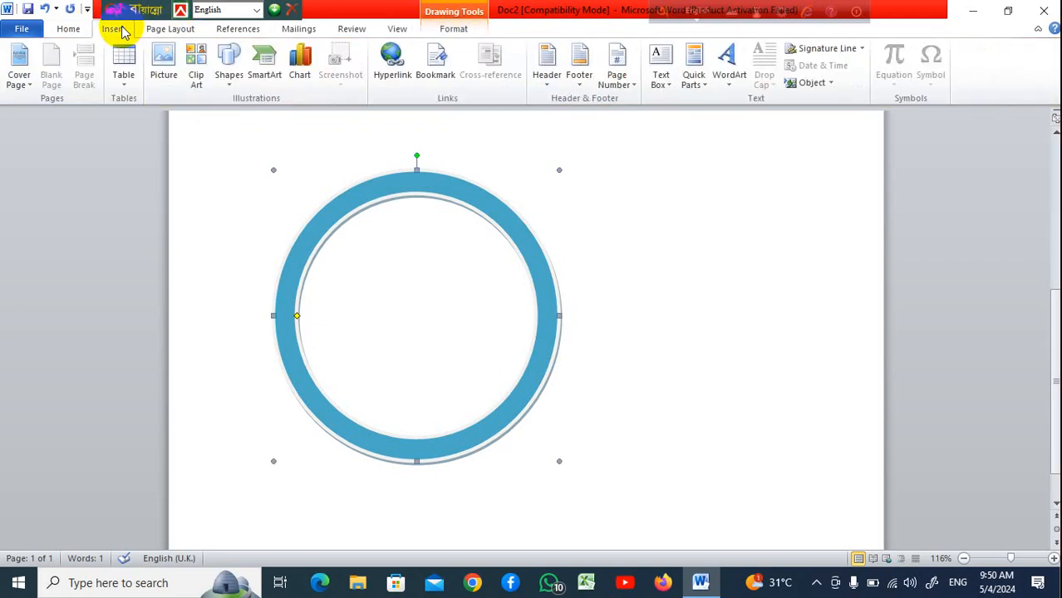
left_click(232, 84)
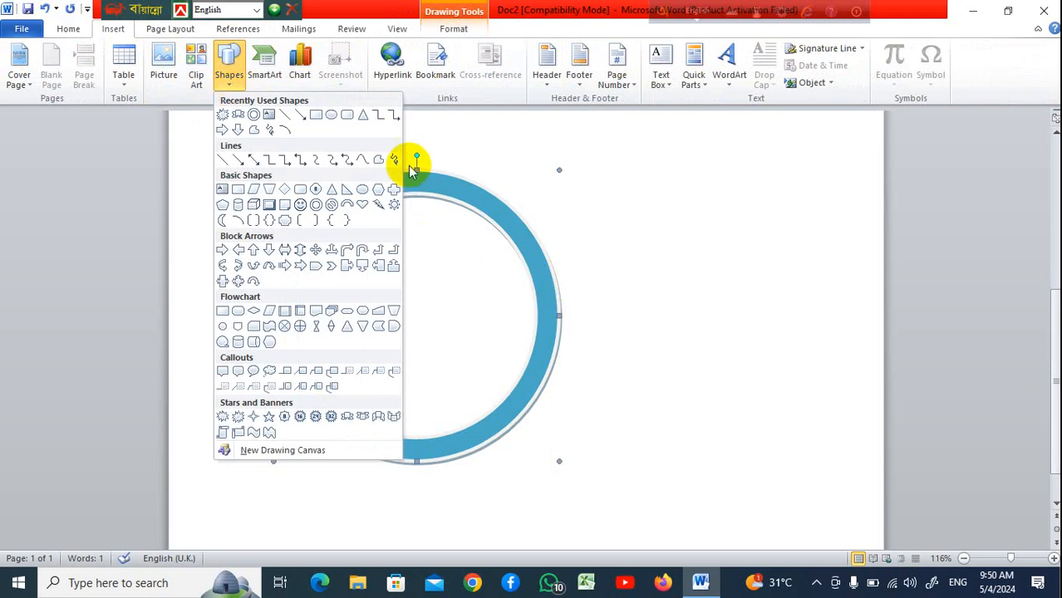
left_click(378, 160)
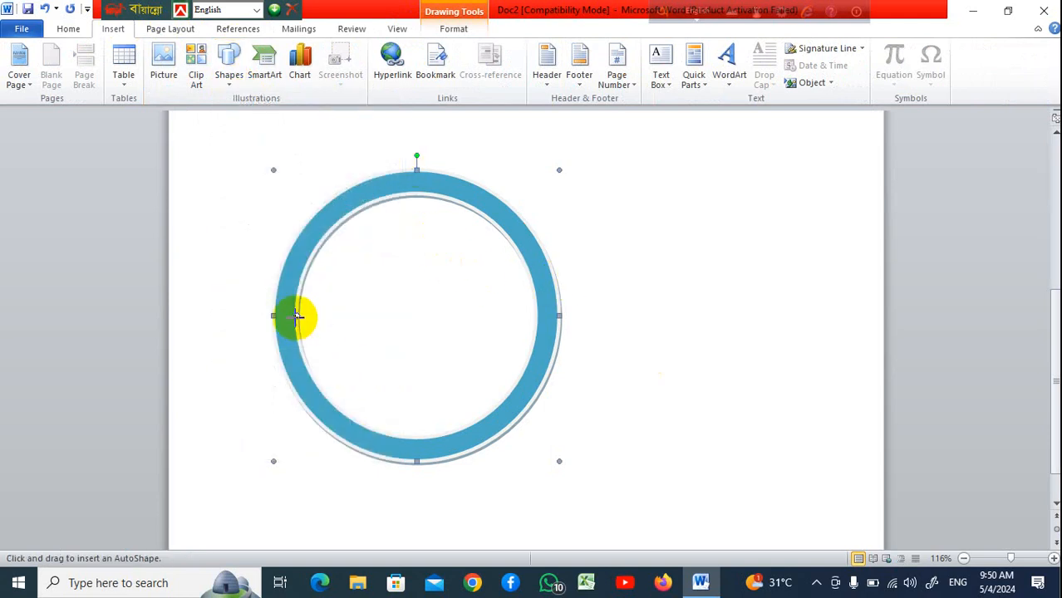
left_click(298, 315)
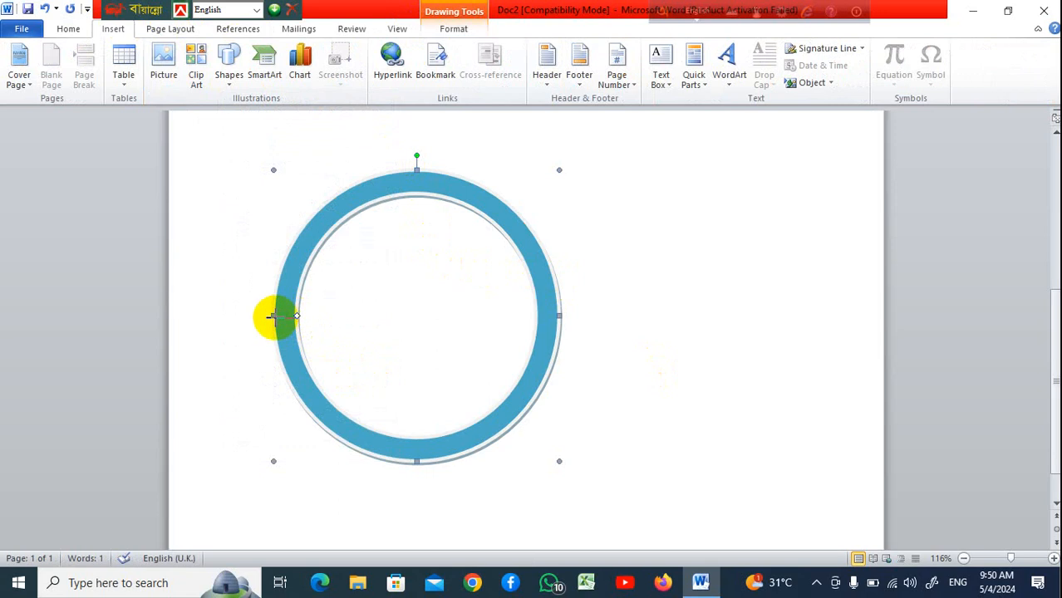
left_click(275, 317)
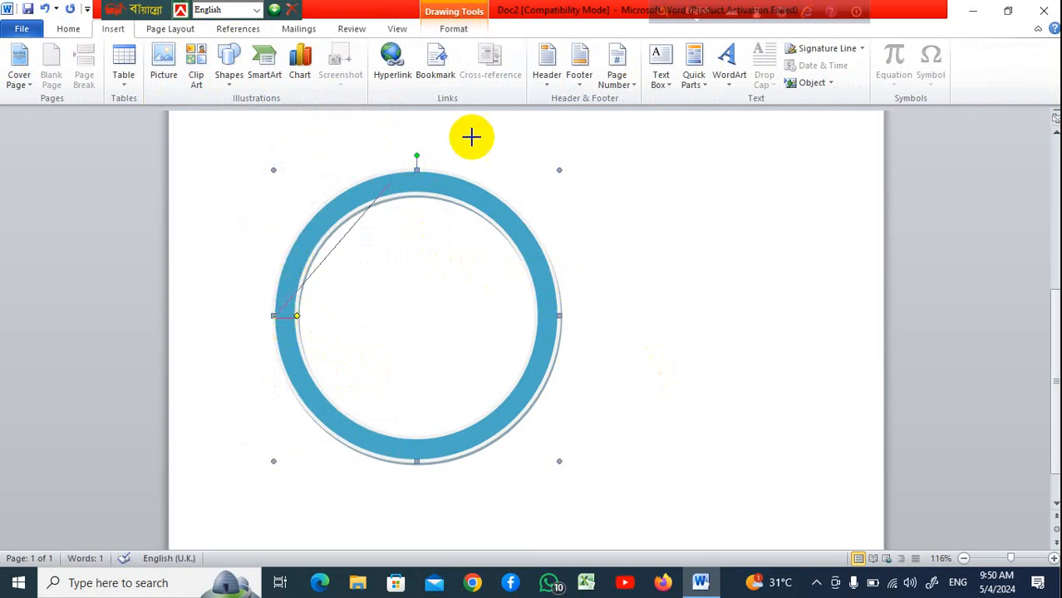
left_click_drag(416, 170, 464, 181)
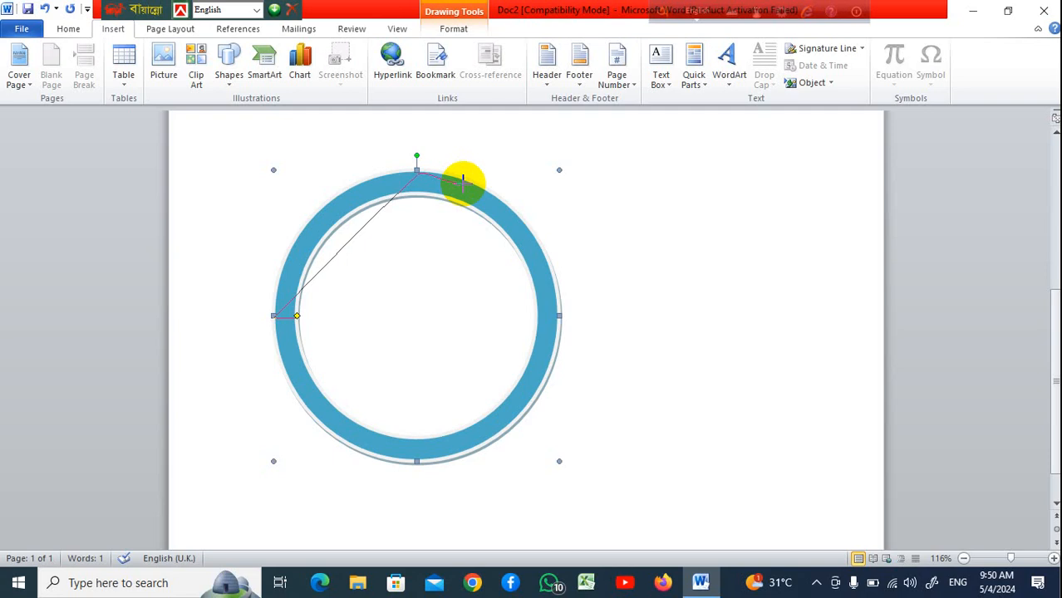
left_click(463, 183)
double_click(461, 200)
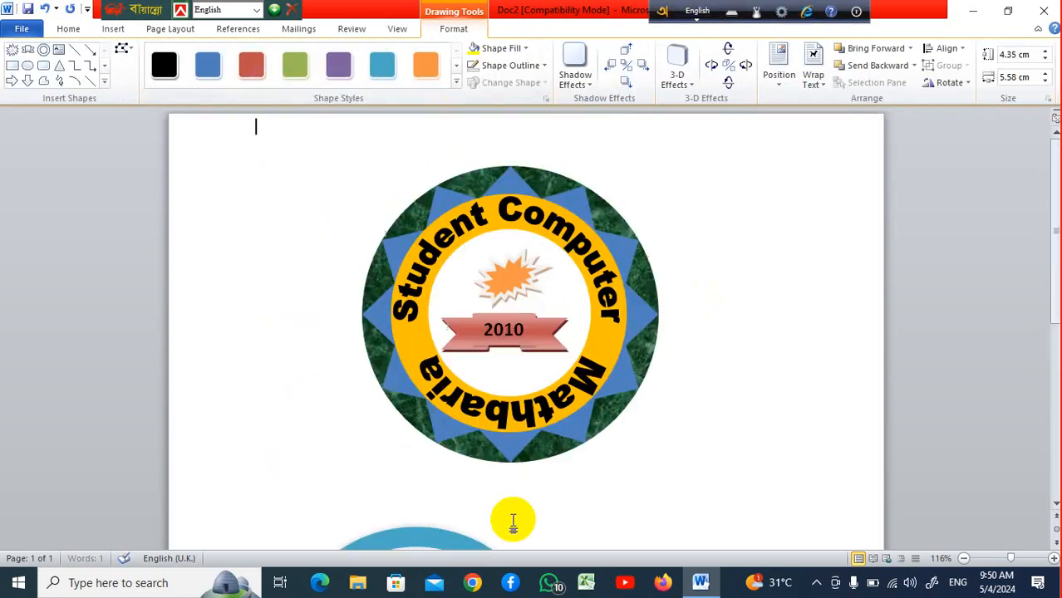
left_click(511, 518)
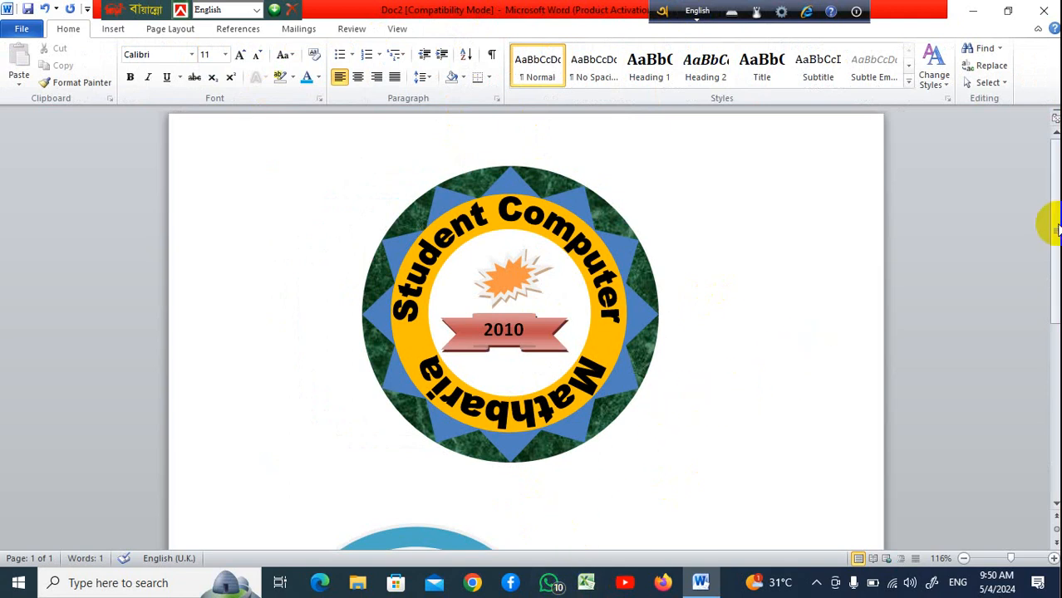
Draw a Block Arc shape about 8.81 by 6.82 cm beside the light blue donut
left_click_drag(1056, 256, 1050, 365)
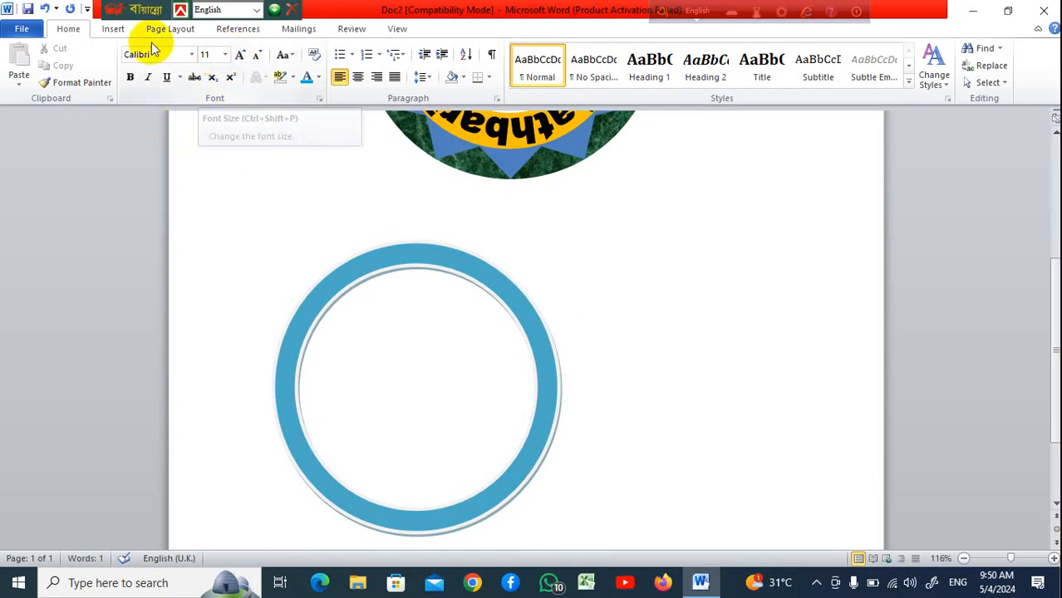
left_click(113, 30)
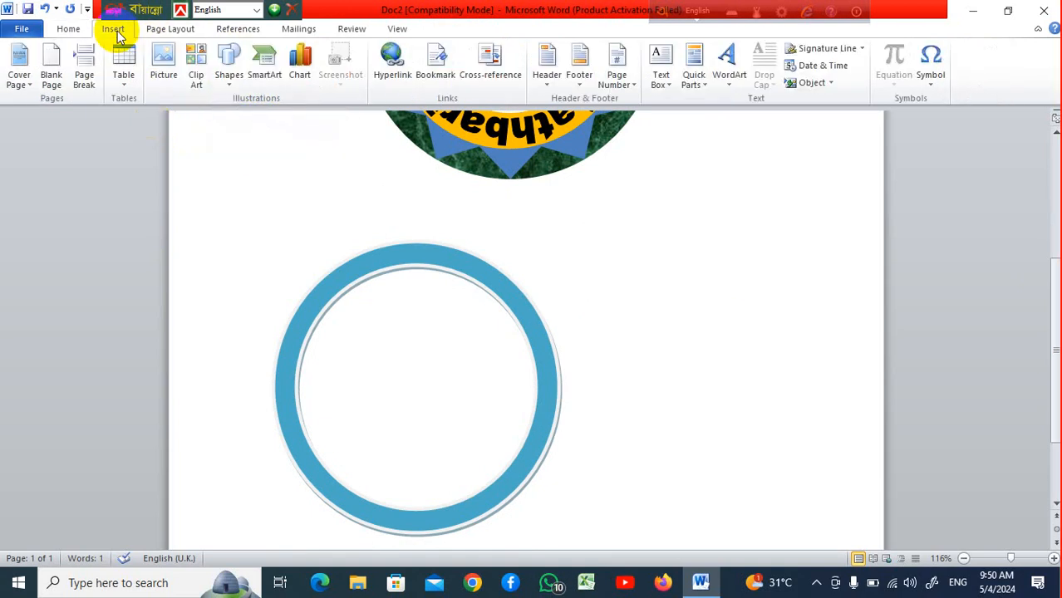
left_click(233, 76)
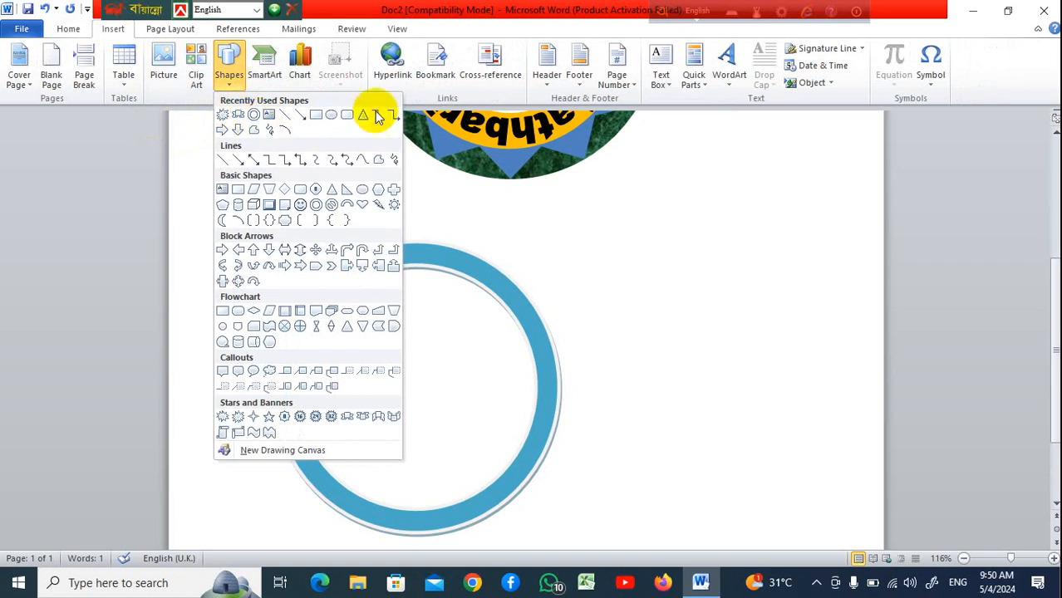
left_click(348, 204)
left_click_drag(600, 233, 832, 536)
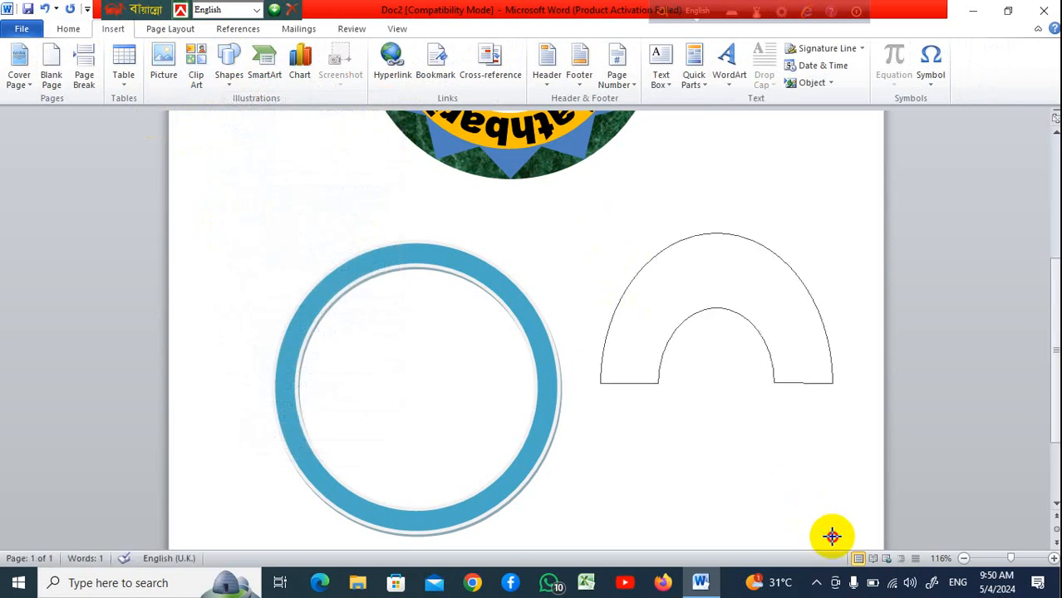
Delete the light blue donut shape
left_click(522, 324)
key("Delete")
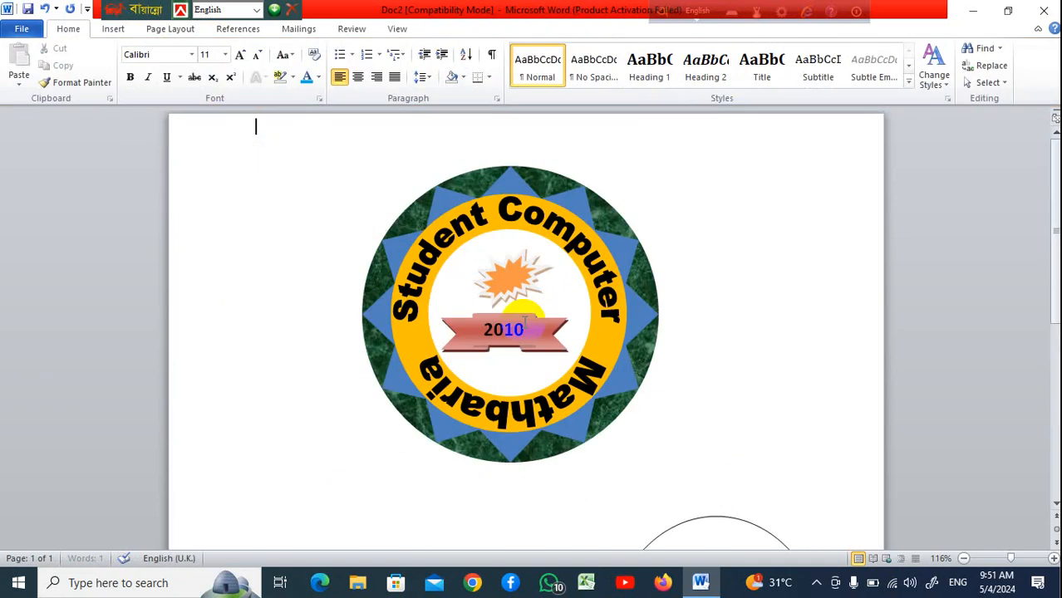
Move the block arc below the badge, widen it, and thin its band into a narrow arch
scroll(582, 341, "down", 3)
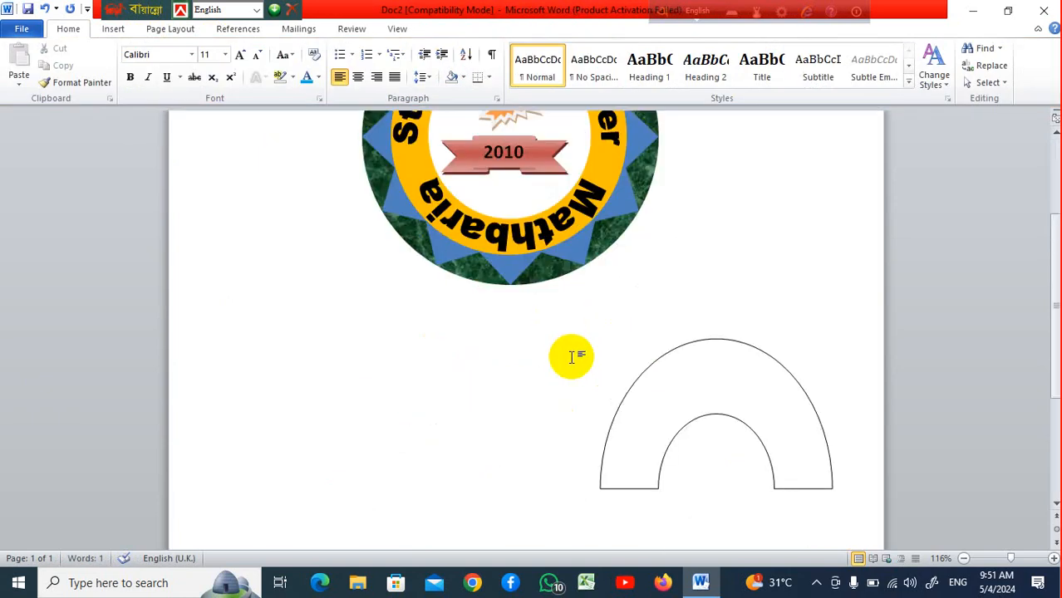
left_click(712, 390)
left_click_drag(712, 391, 457, 413)
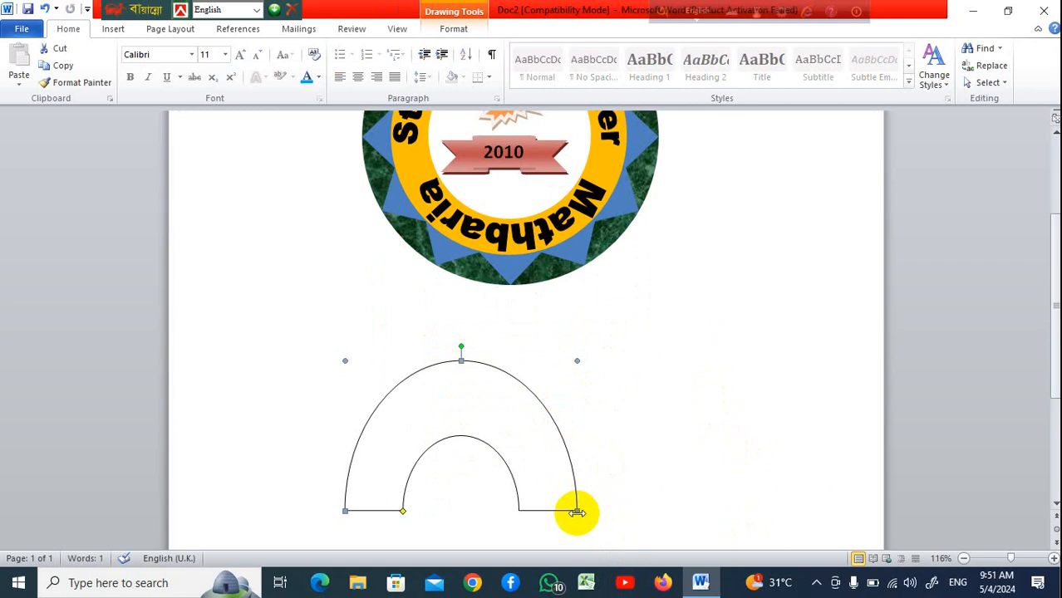
left_click_drag(576, 513, 729, 511)
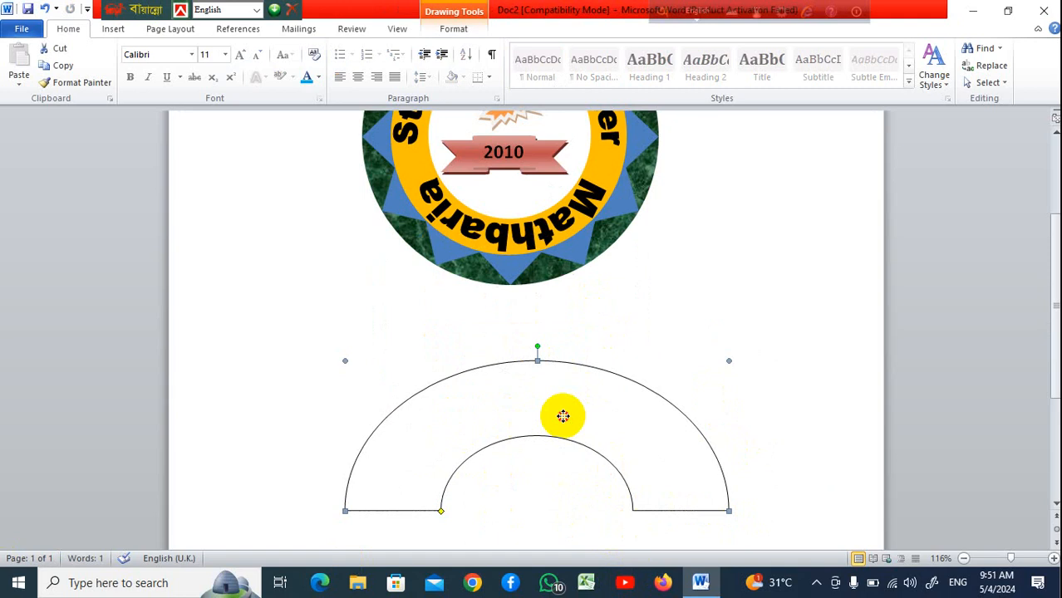
left_click_drag(440, 511, 372, 509)
scroll(763, 443, "up", 2)
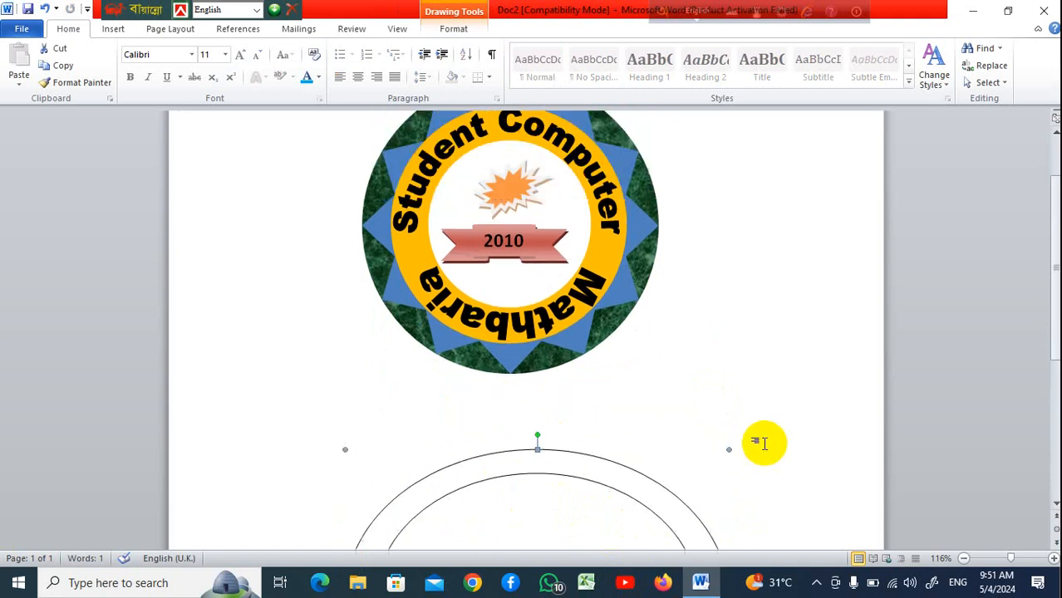
scroll(763, 443, "down", 3)
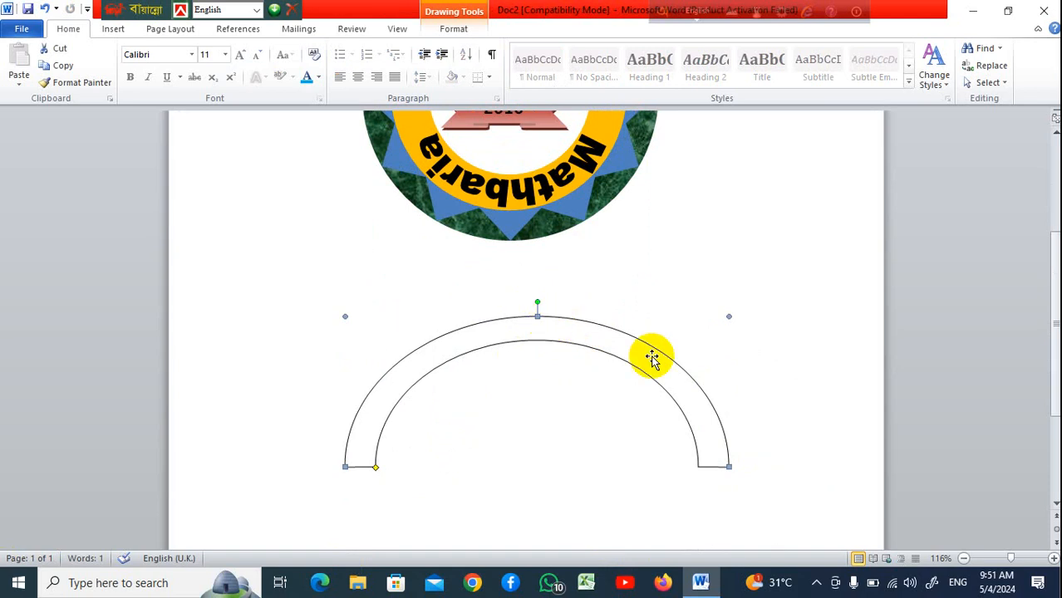
Apply the purple shape style to the block arc and remove its outline
left_click(455, 28)
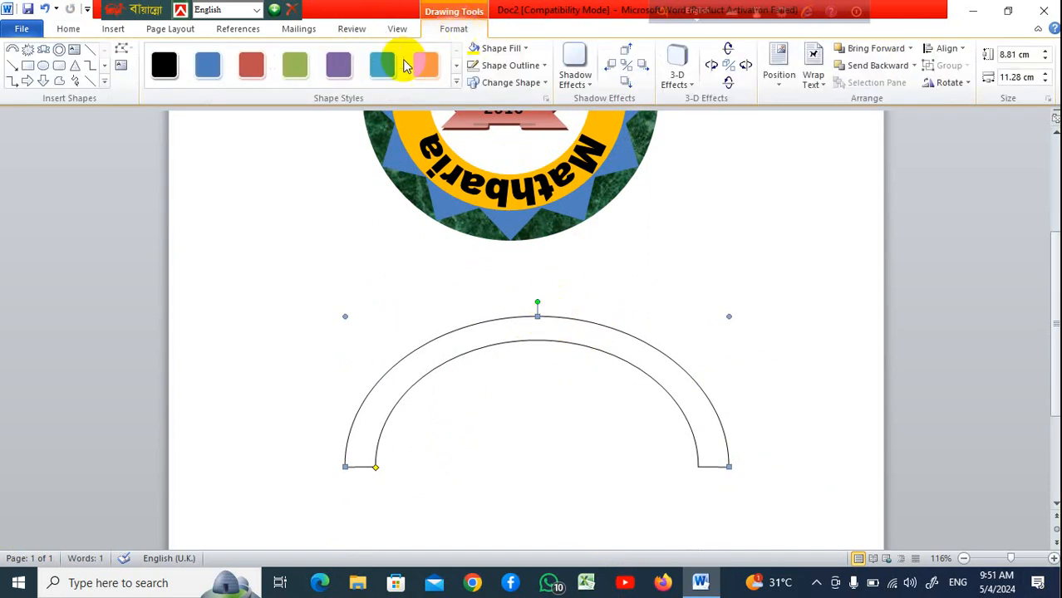
left_click(455, 85)
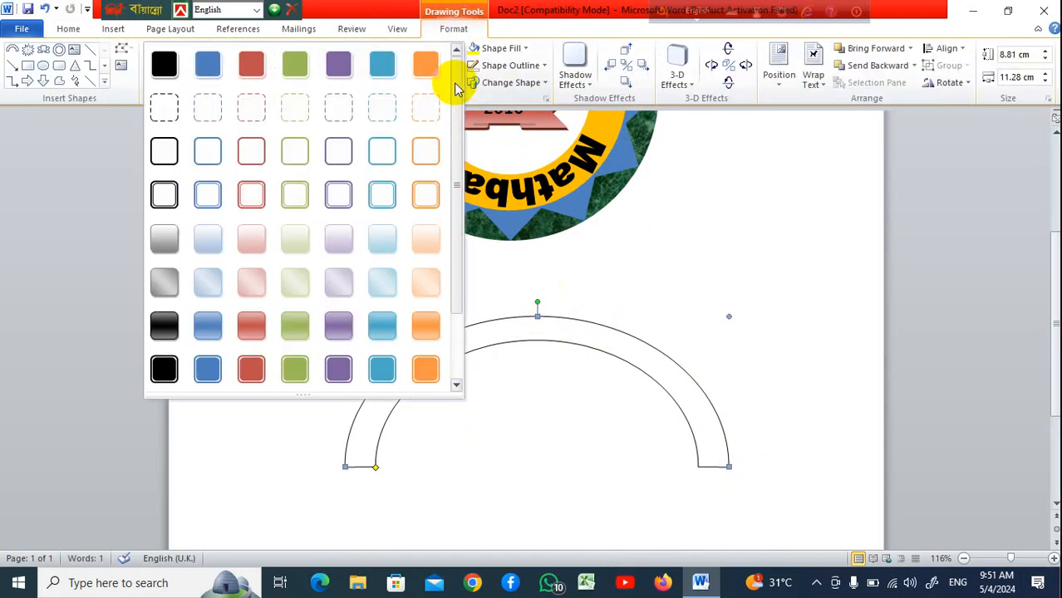
left_click(339, 369)
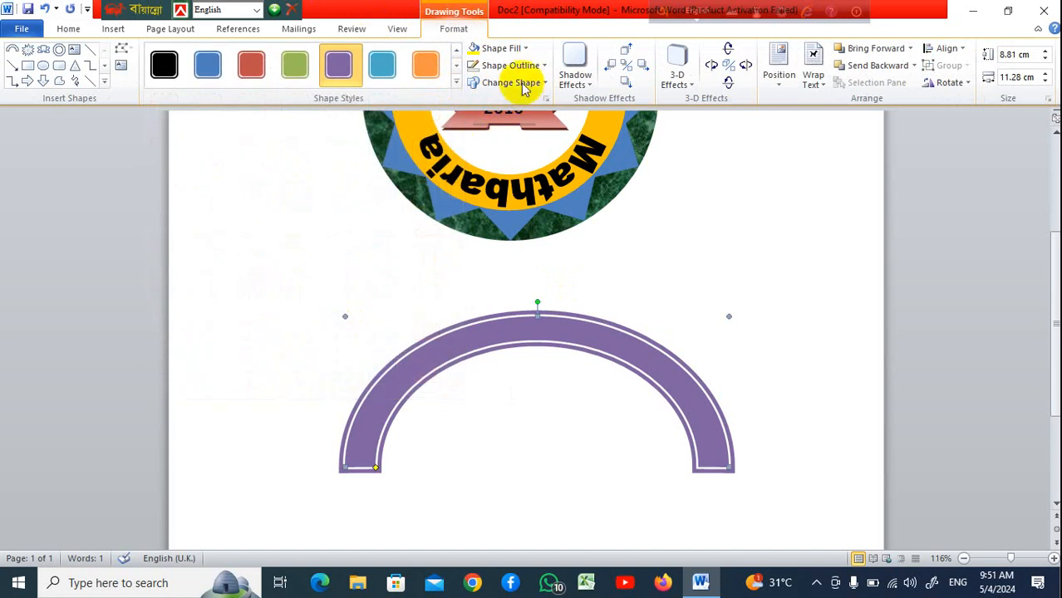
left_click(542, 66)
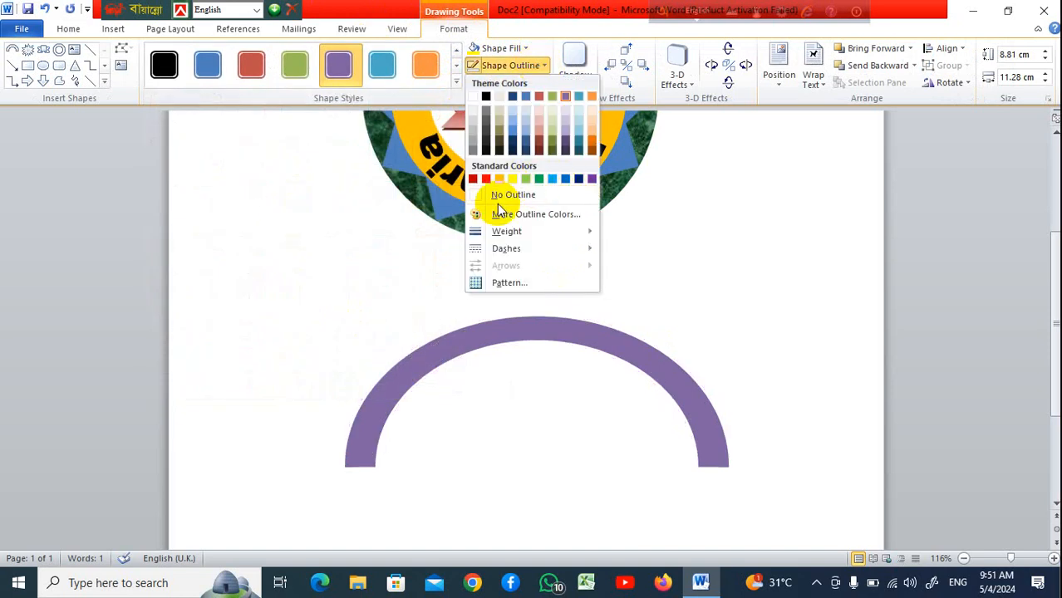
left_click(545, 198)
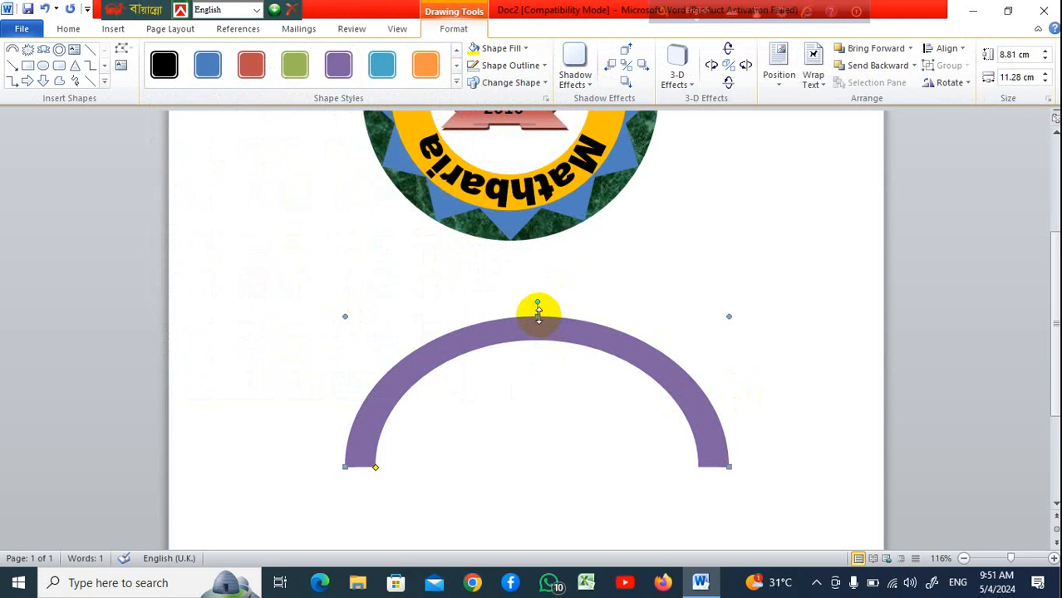
Stretch the block arc taller to about 9.41 cm
left_click_drag(539, 314, 537, 295)
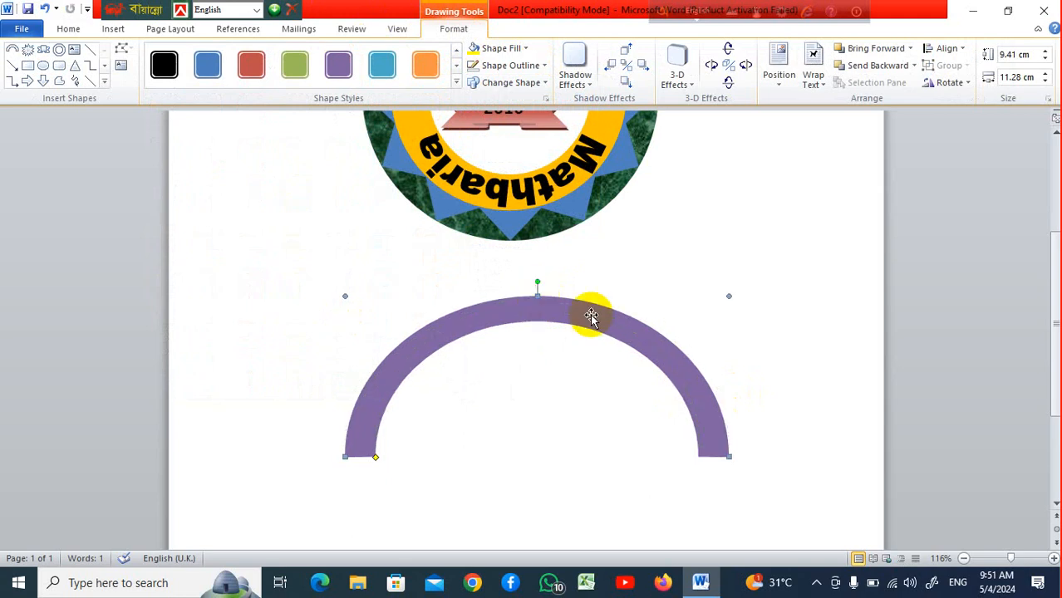
right_click(625, 341)
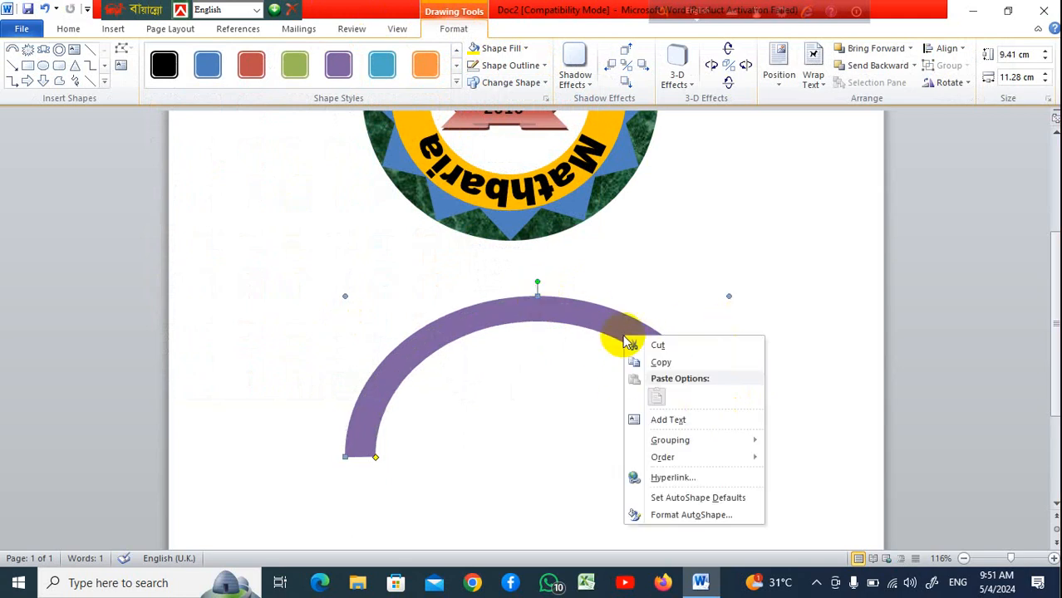
key("Escape")
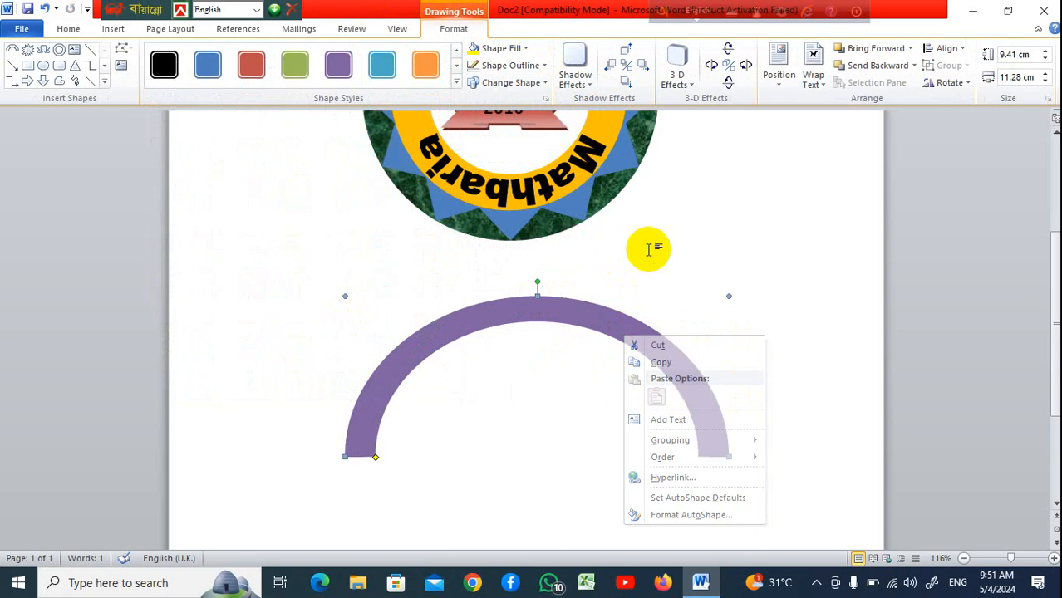
Rotate the block arc upside down so it opens upward
left_click_drag(541, 283, 524, 457)
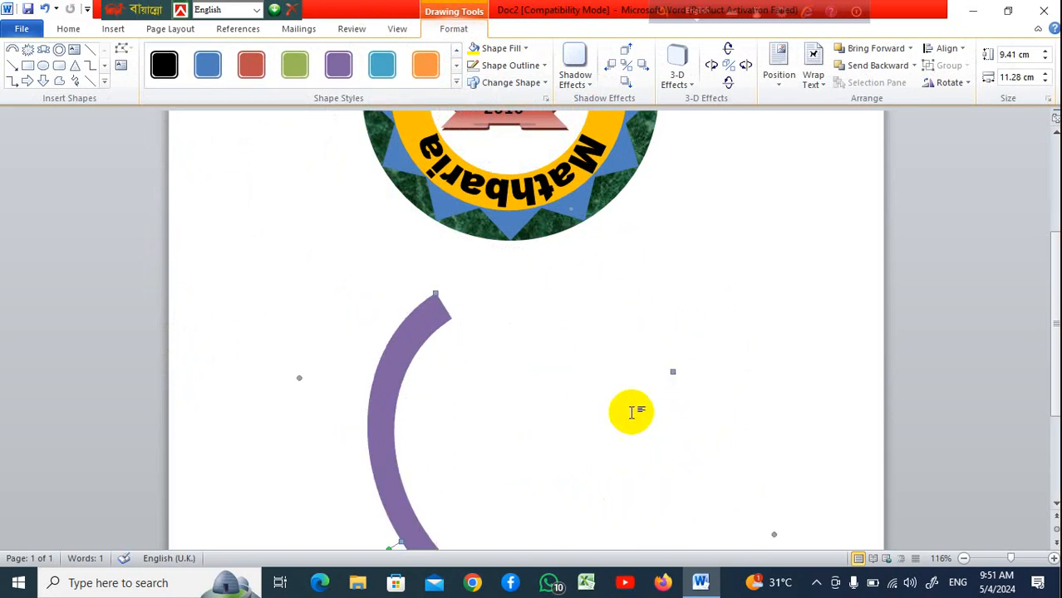
scroll(630, 412, "down", 2)
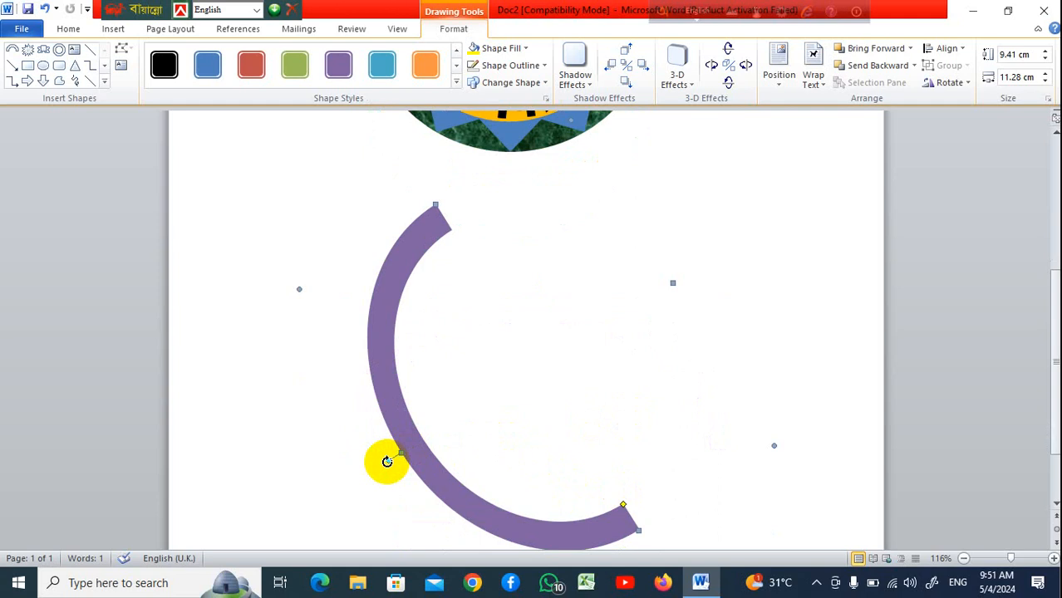
left_click_drag(387, 461, 505, 328)
Move the flipped arc up so it cradles the lower half of the badge, and fine-tune its band
scroll(553, 481, "up", 1)
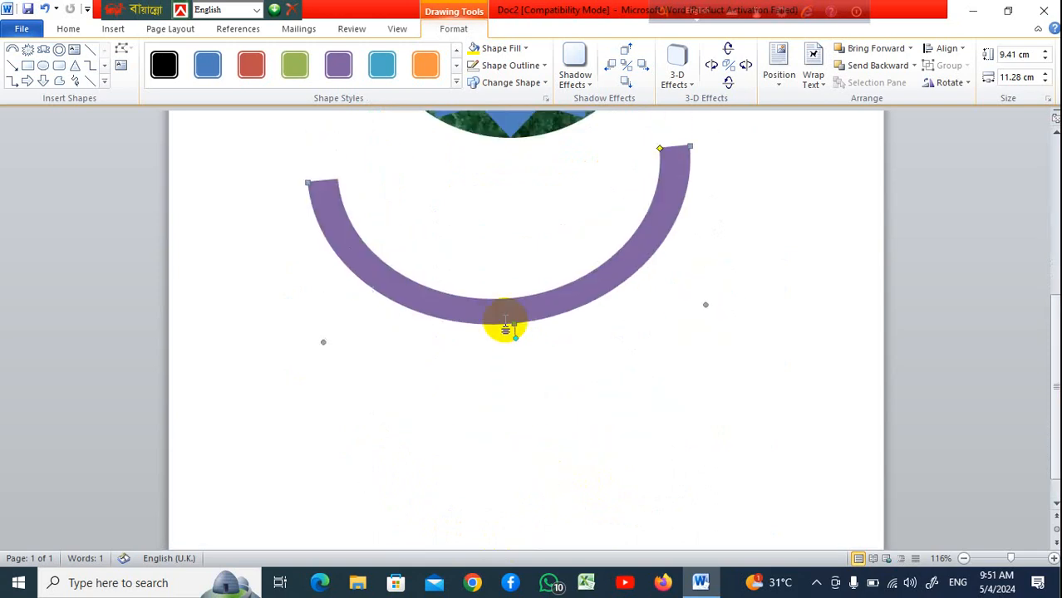
scroll(506, 329, "up", 3)
left_click_drag(502, 429, 505, 324)
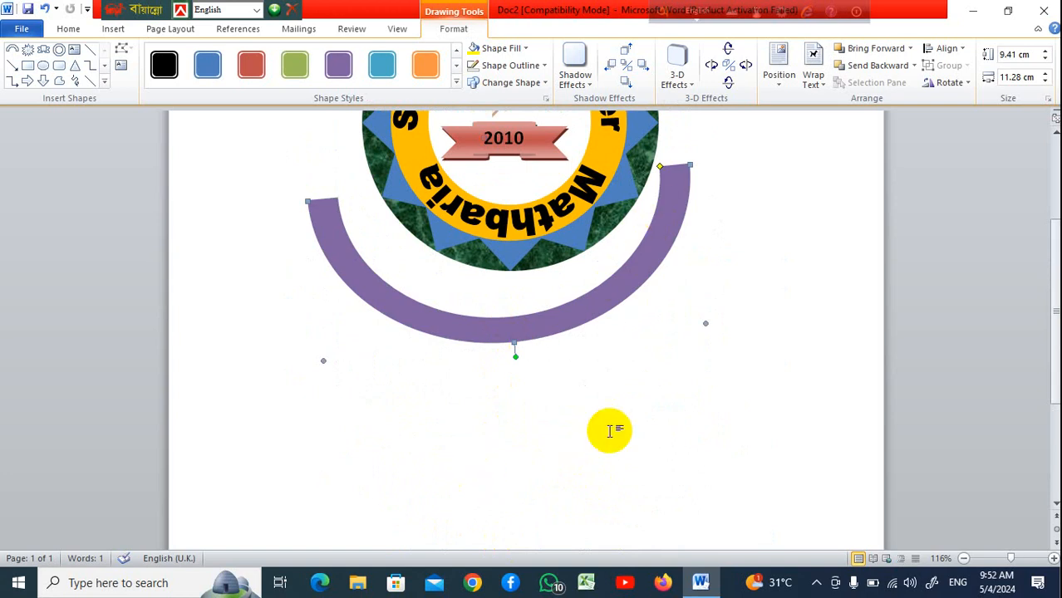
scroll(611, 429, "up", 3)
left_click_drag(671, 359, 689, 374)
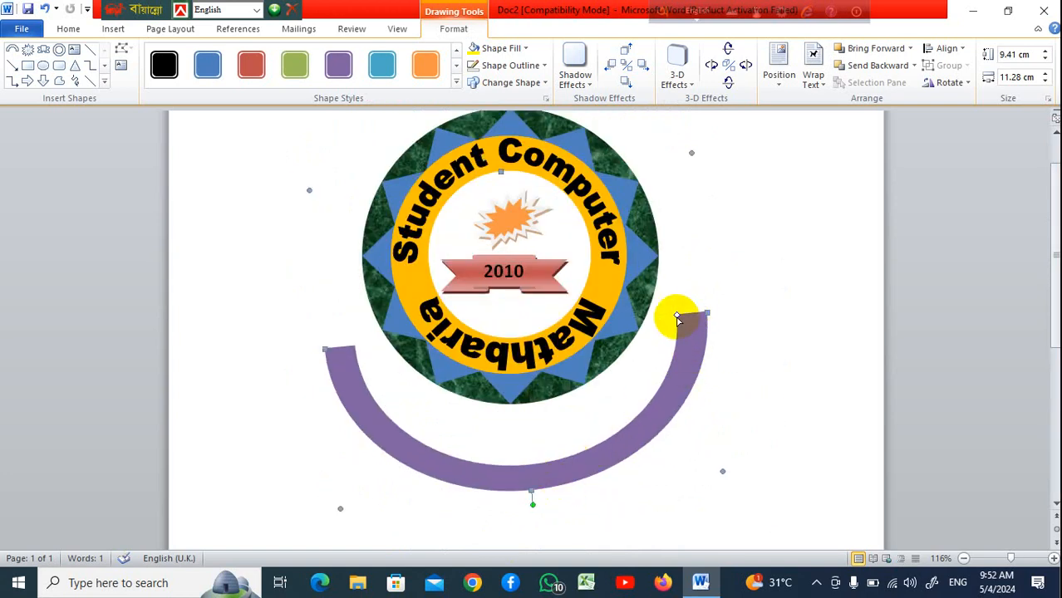
left_click_drag(680, 318, 684, 313)
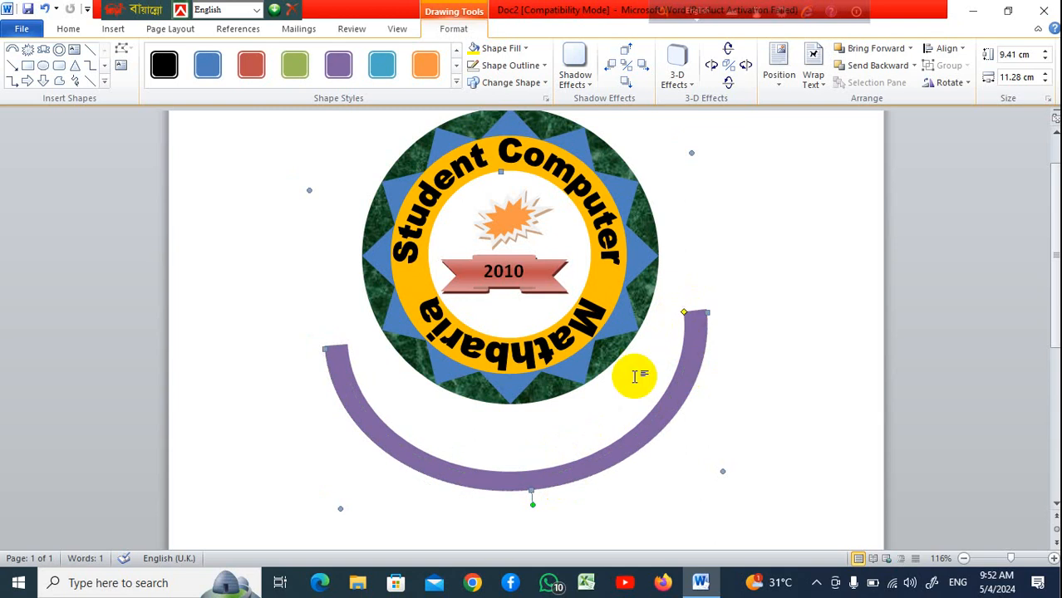
left_click_drag(548, 467, 553, 423)
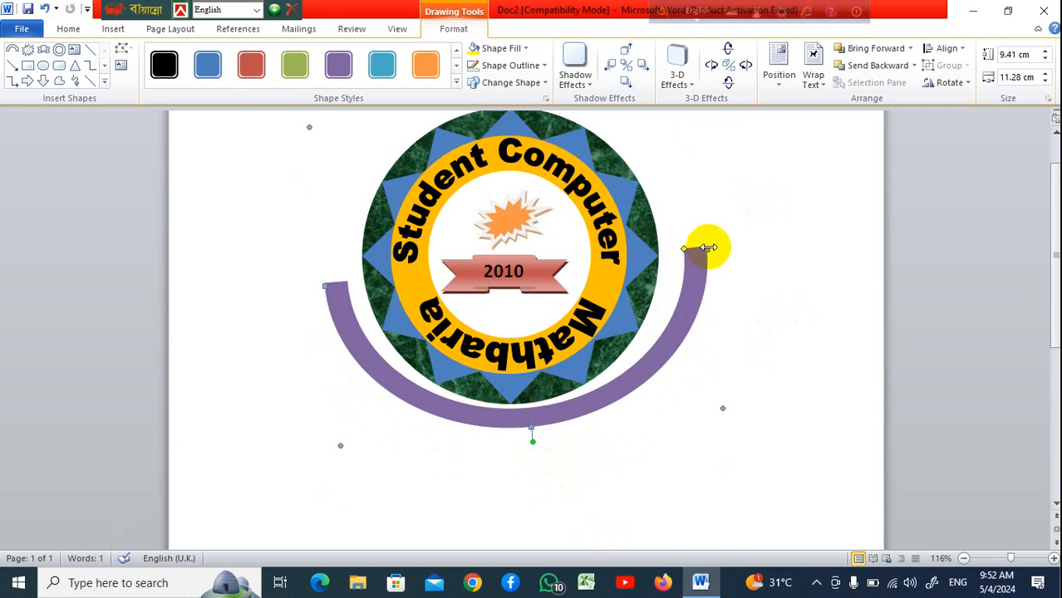
Narrow the arc to about 10.13 cm so it hugs the badge
left_click_drag(705, 246, 687, 246)
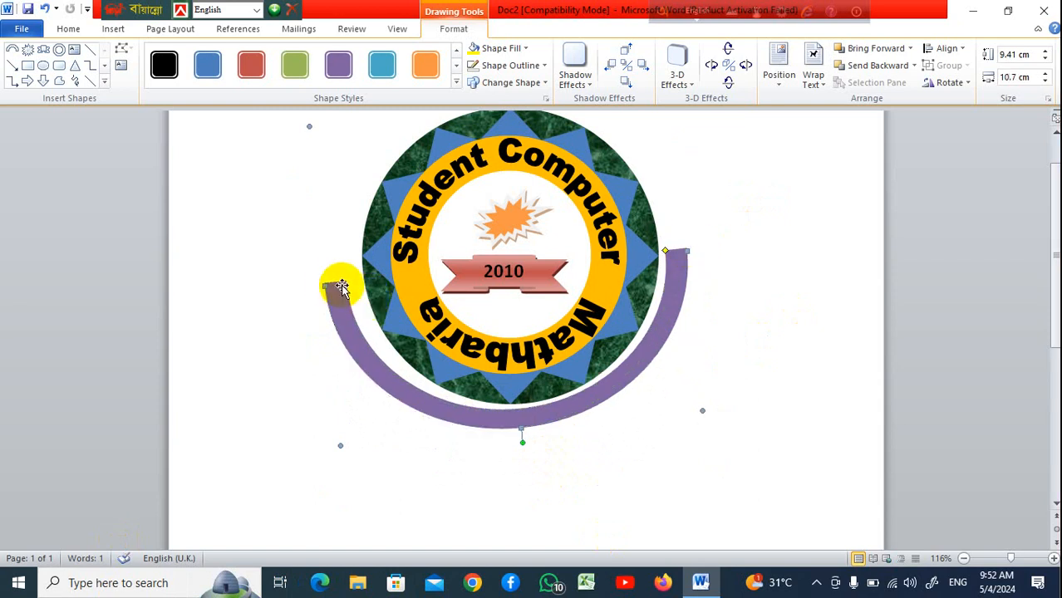
left_click_drag(325, 287, 335, 282)
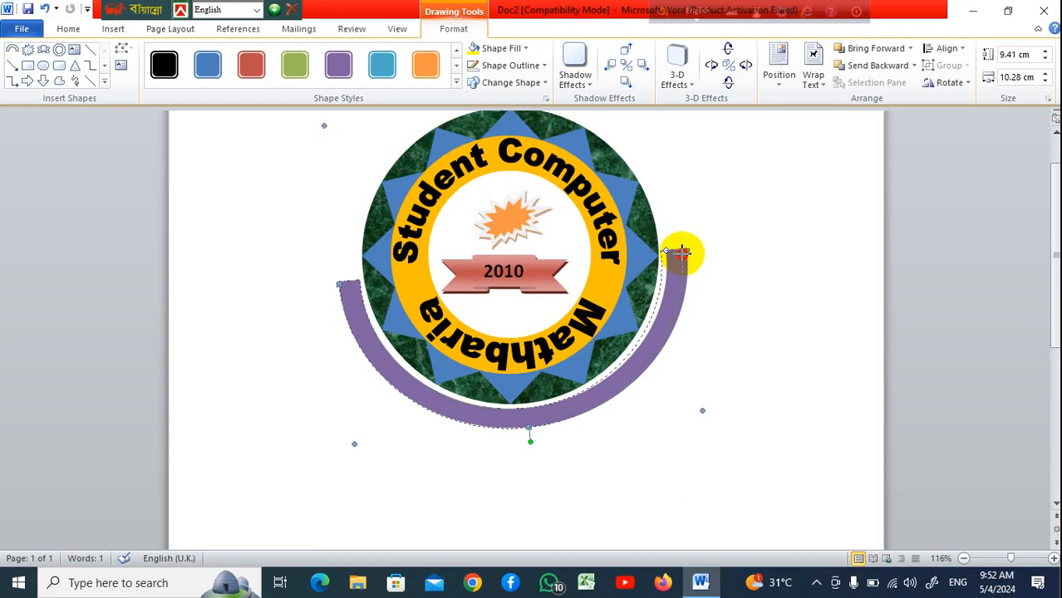
left_click_drag(681, 253, 683, 253)
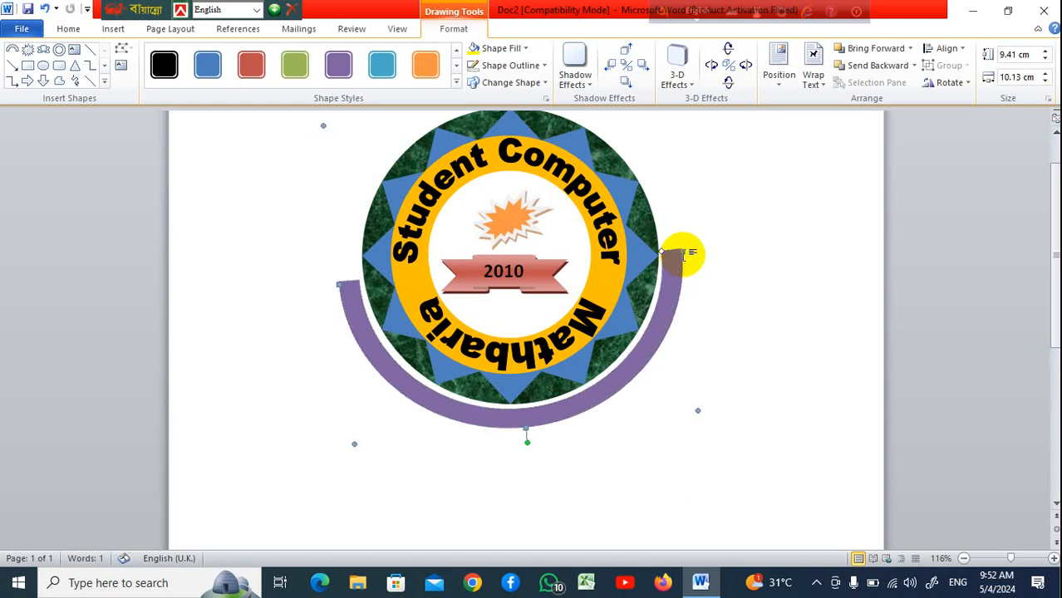
left_click(720, 316)
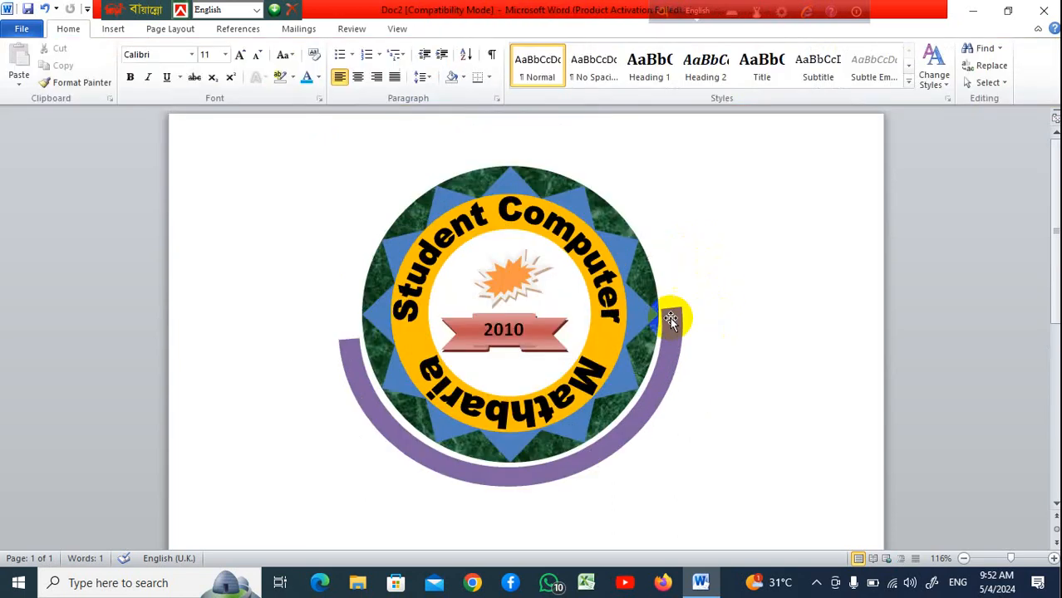
Rotate the arc slightly so both ends sit level on either side of the badge
scroll(748, 357, "up", 1)
left_click(670, 324)
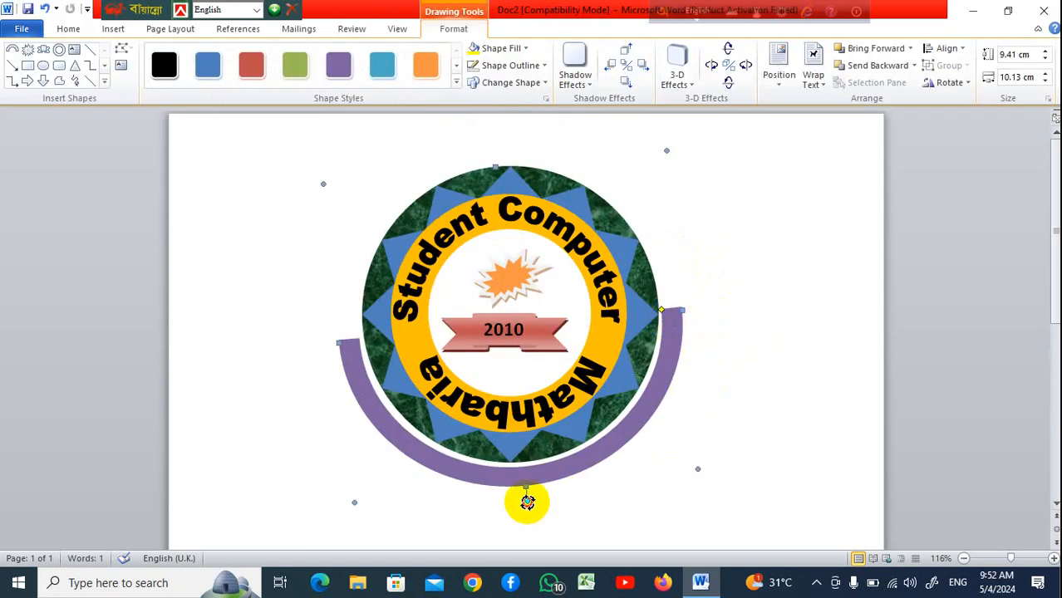
left_click_drag(527, 502, 520, 499)
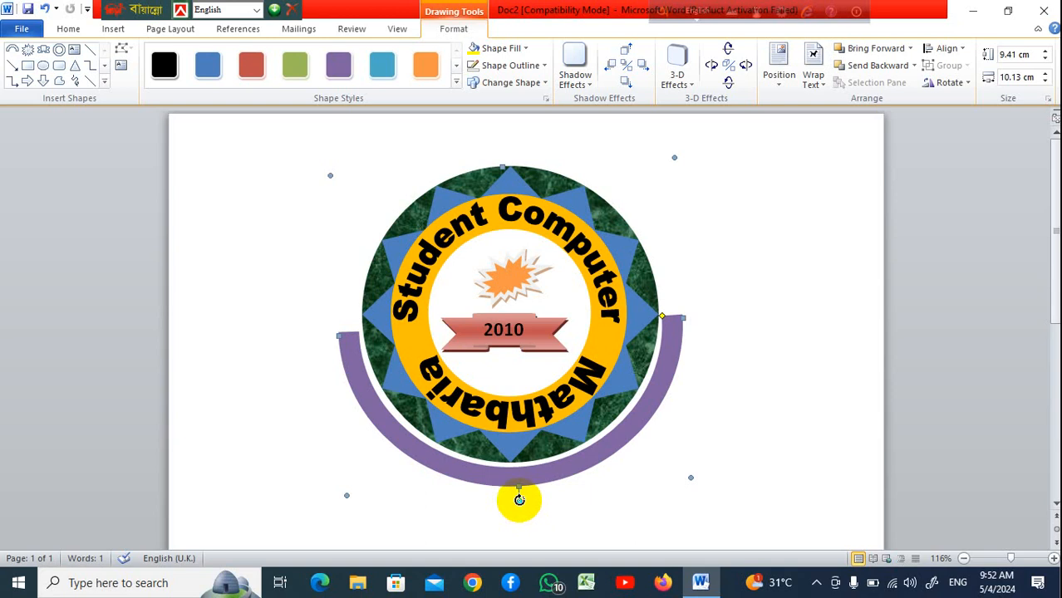
left_click_drag(515, 499, 513, 501)
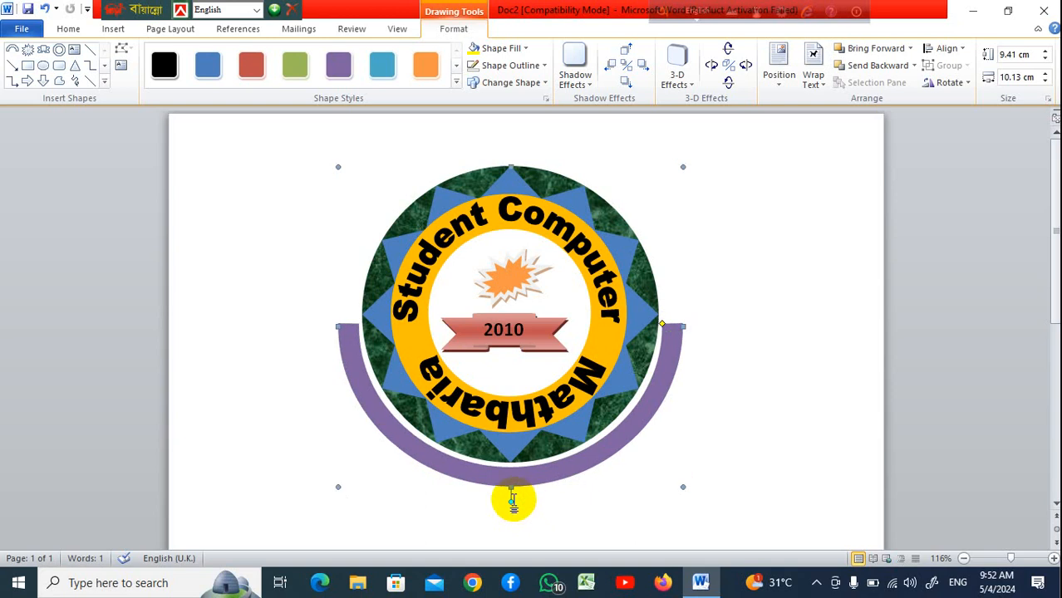
left_click(764, 360)
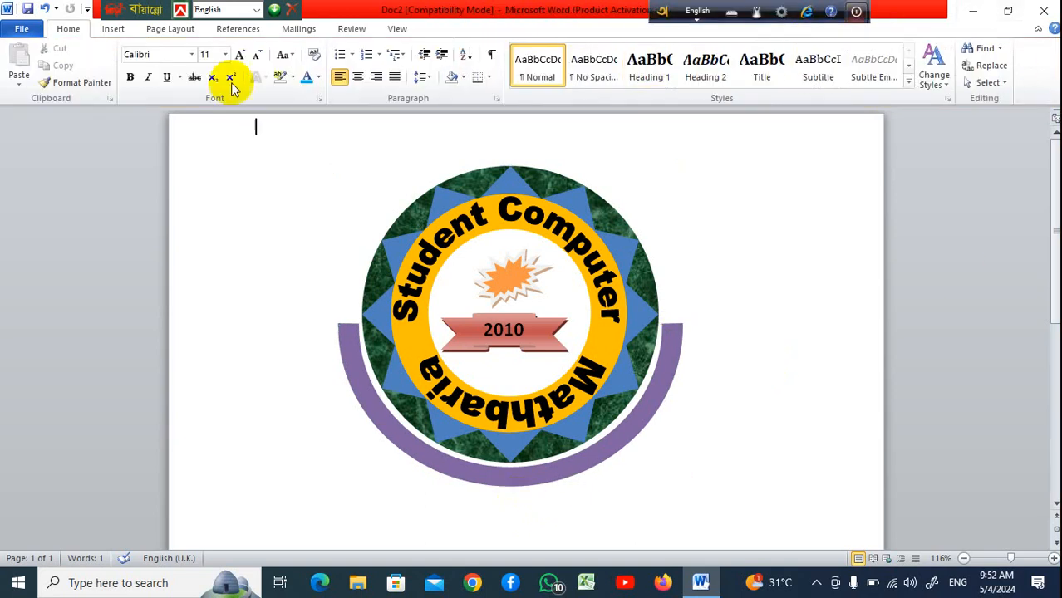
Draw a tall rectangle about 5.01 by 0.87 cm to the left of the badge
left_click(108, 27)
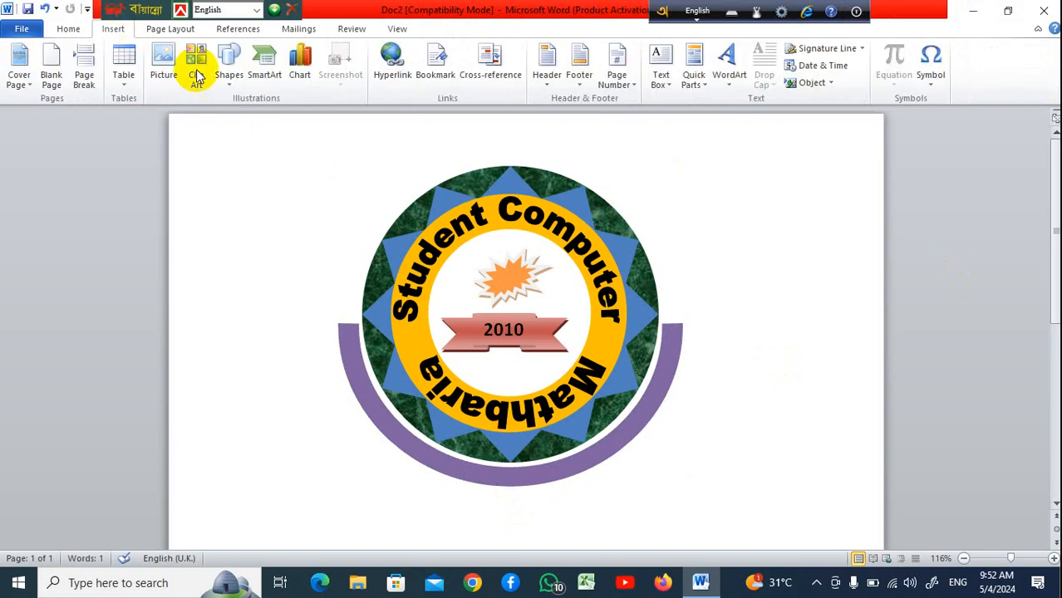
left_click(230, 81)
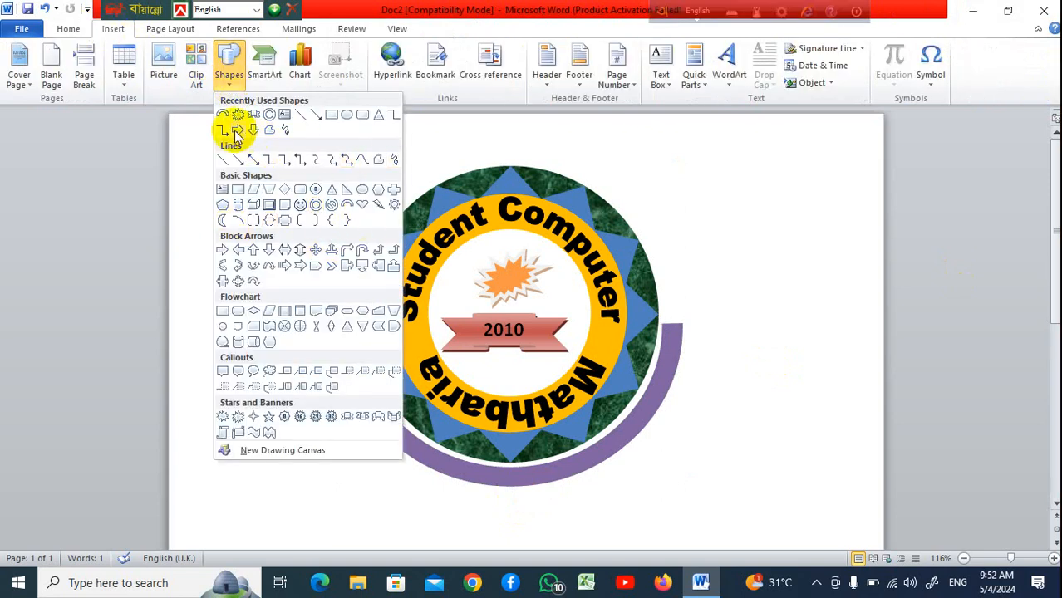
left_click(332, 119)
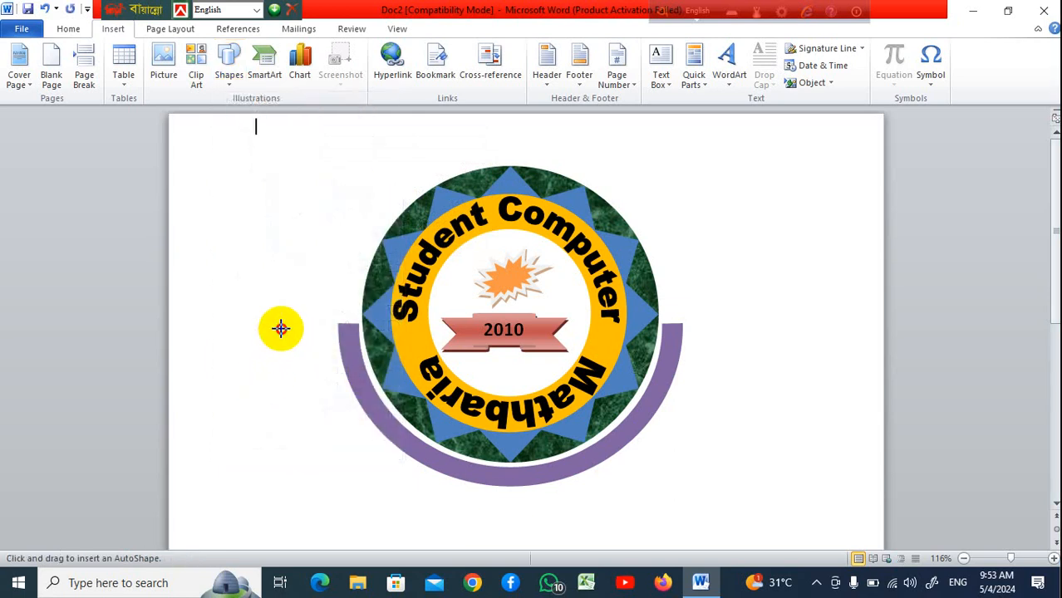
mouse_move(280, 329)
left_mouse_down()
mouse_move(327, 426)
mouse_move(310, 499)
left_mouse_up()
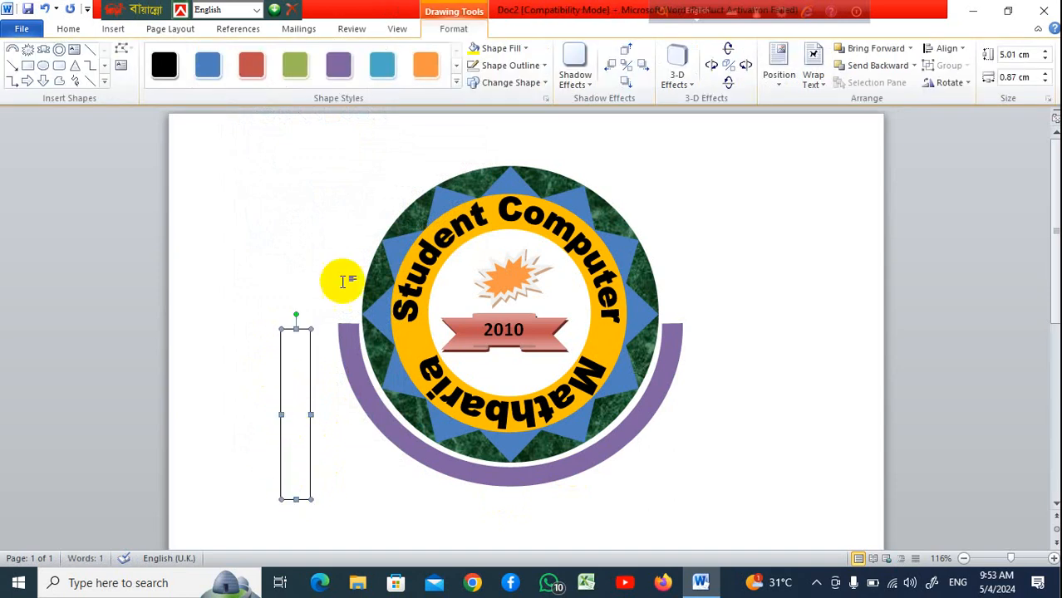
Apply the blue shape style to the rectangle, narrow it to about 0.74 cm, and place it at the arc's left end
left_click(382, 65)
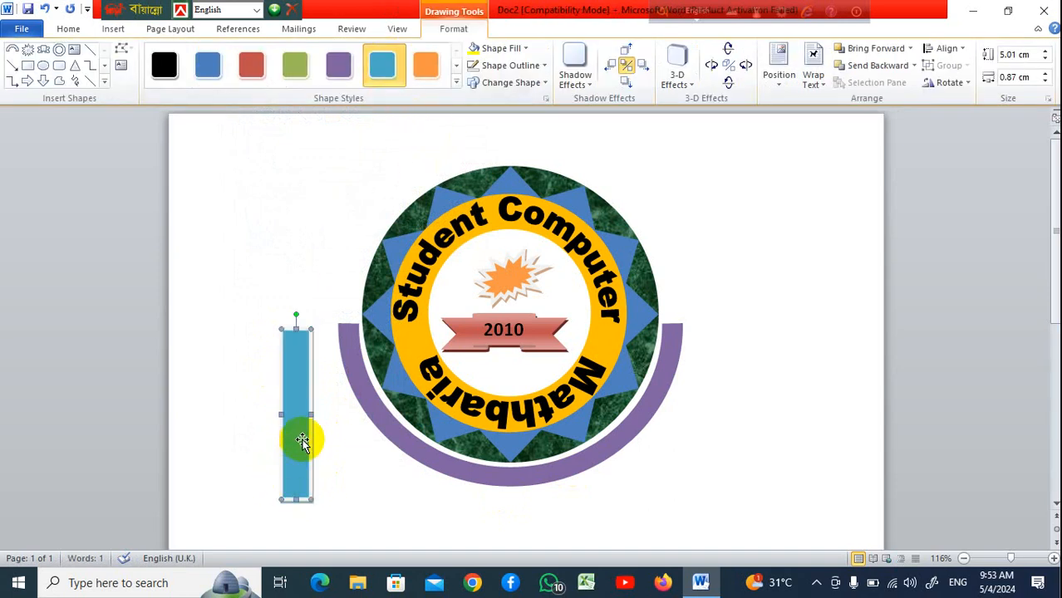
left_click_drag(298, 433, 346, 427)
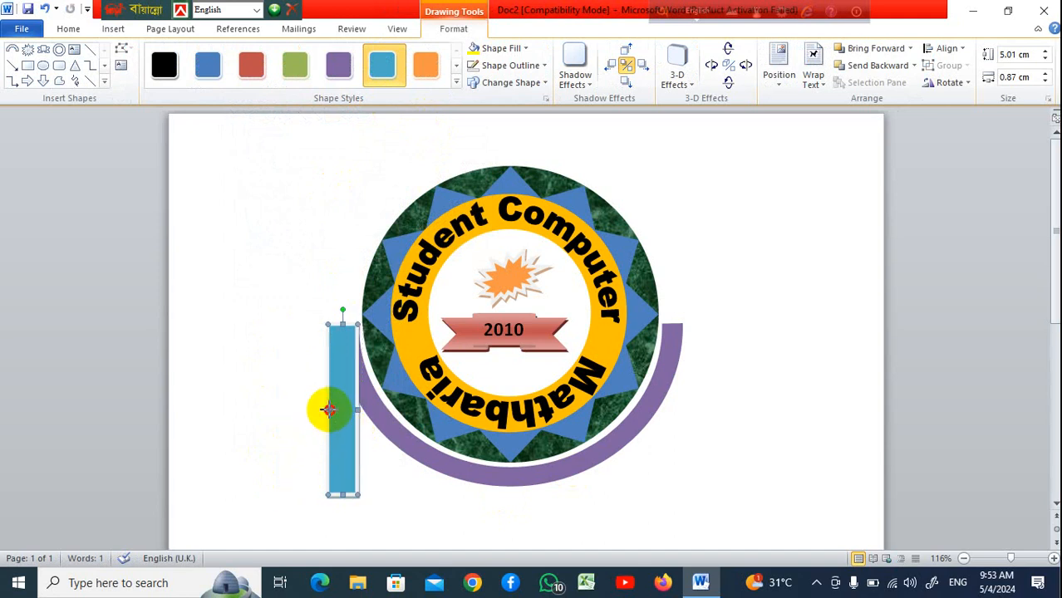
left_click_drag(327, 408, 344, 437)
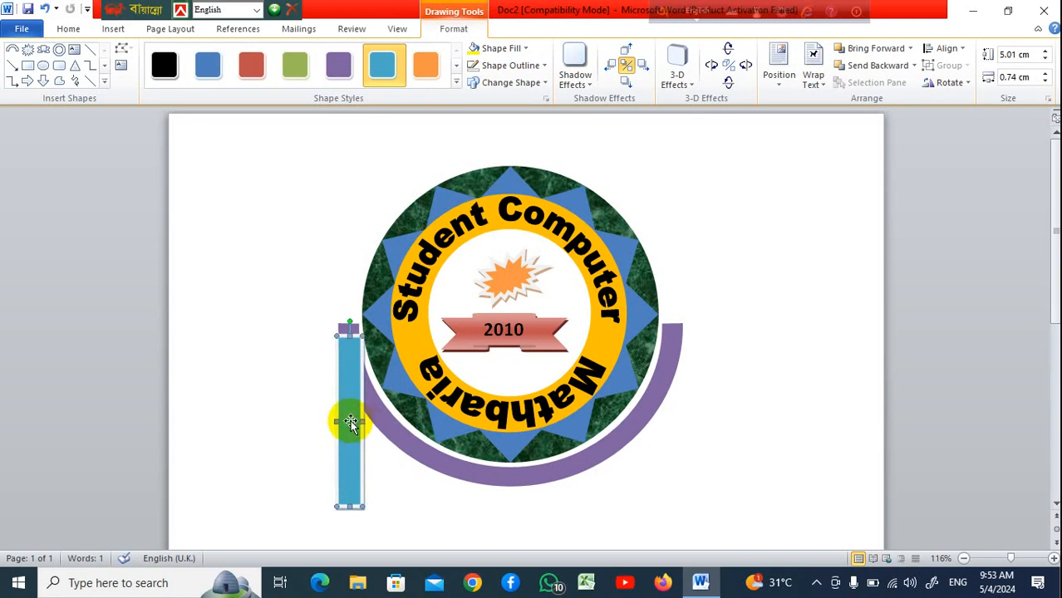
left_click_drag(345, 413, 340, 408)
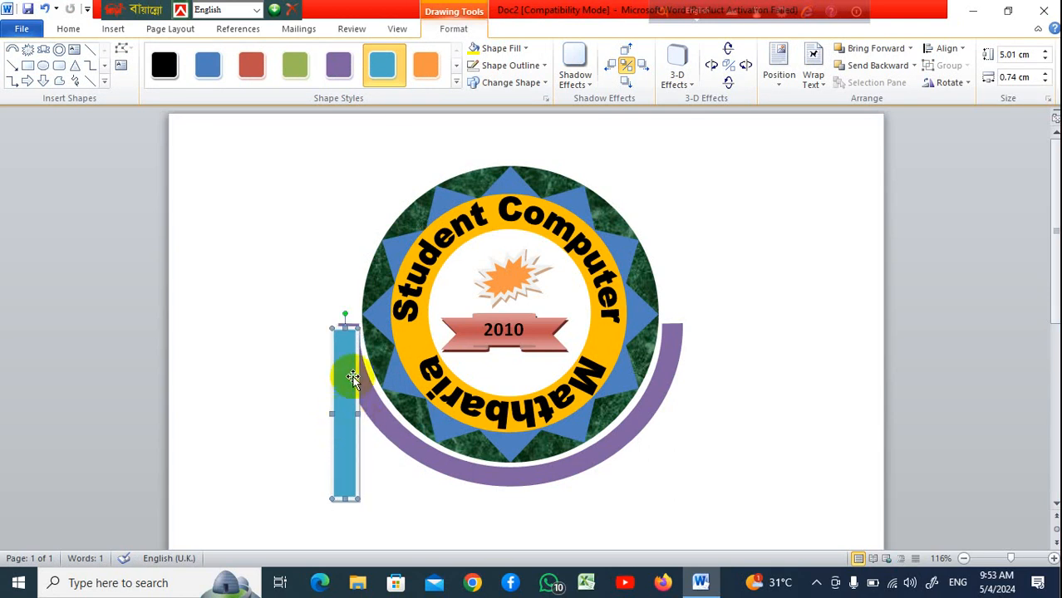
Remove the rectangle's outline and narrow it to about 0.56 cm against the arc's left end
left_click(545, 66)
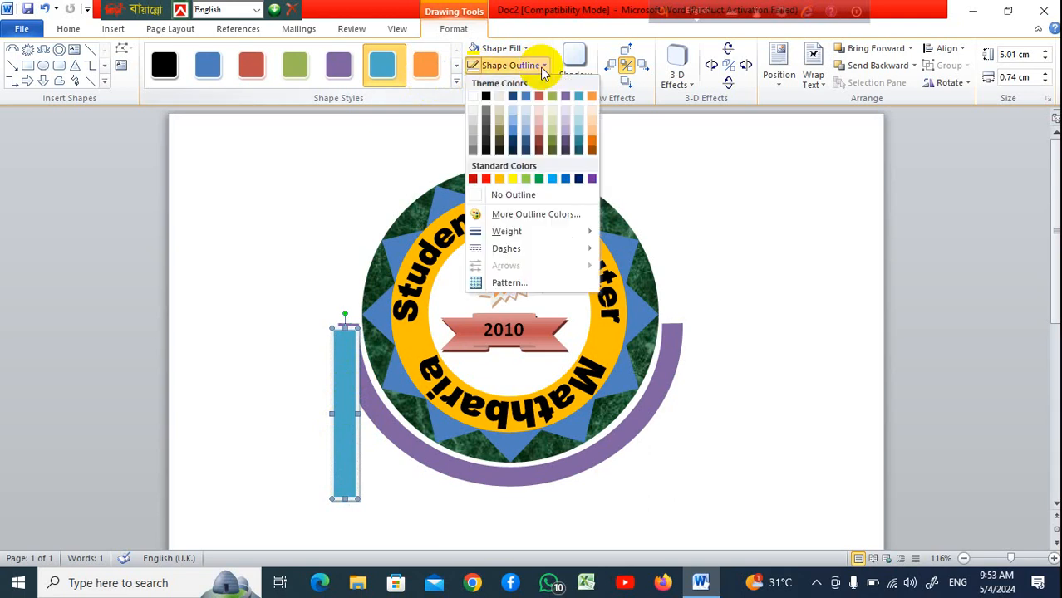
left_click(518, 199)
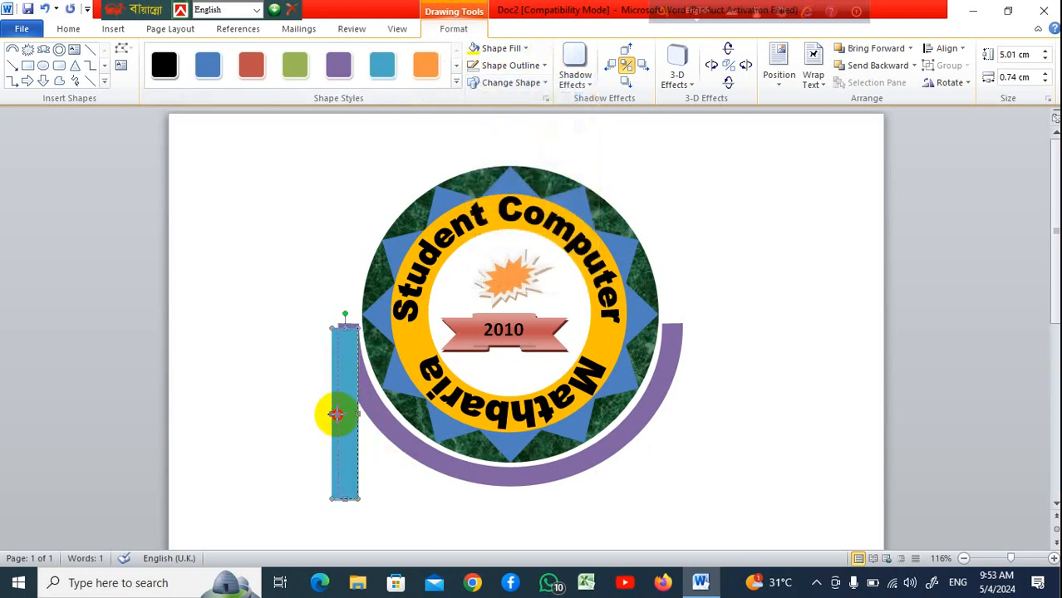
left_click_drag(336, 416, 347, 424)
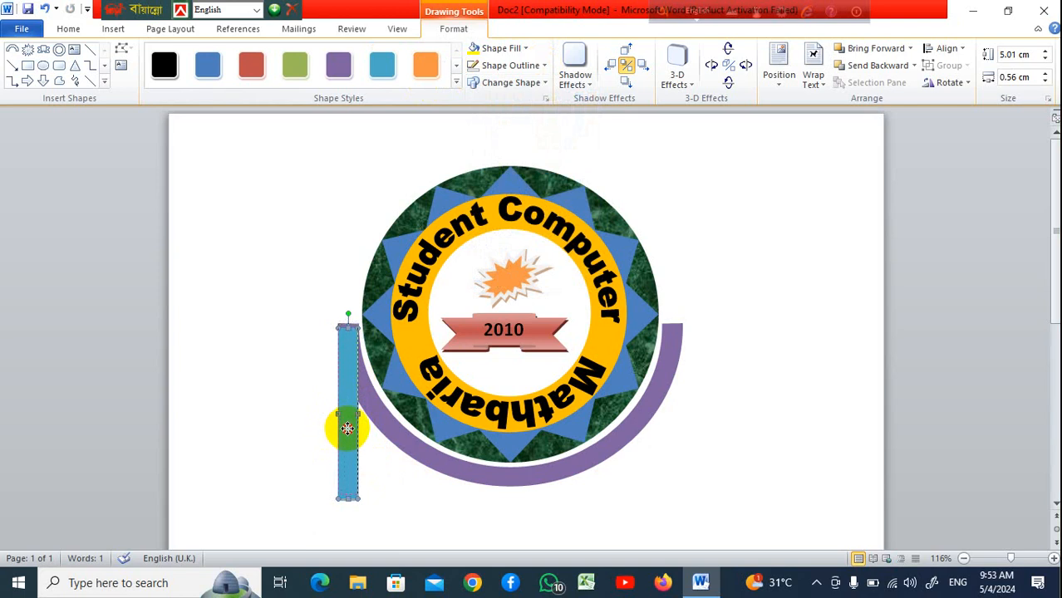
left_click_drag(347, 429, 347, 426)
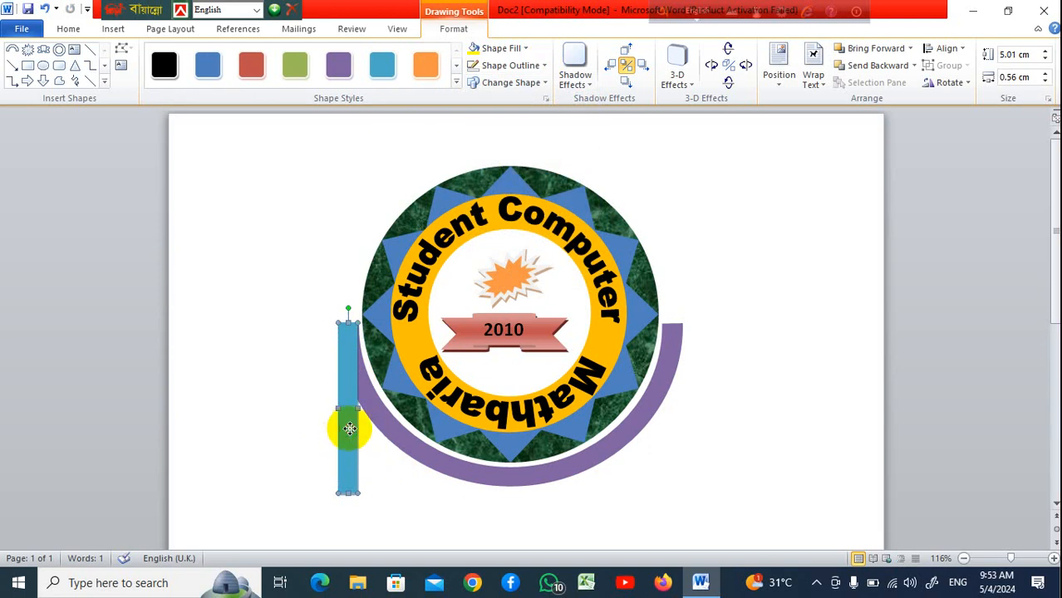
Move the blue rectangle aside and draw a notched ribbon-tail shape about 3.66 by 0.56 cm over it
left_click_drag(349, 429, 275, 419)
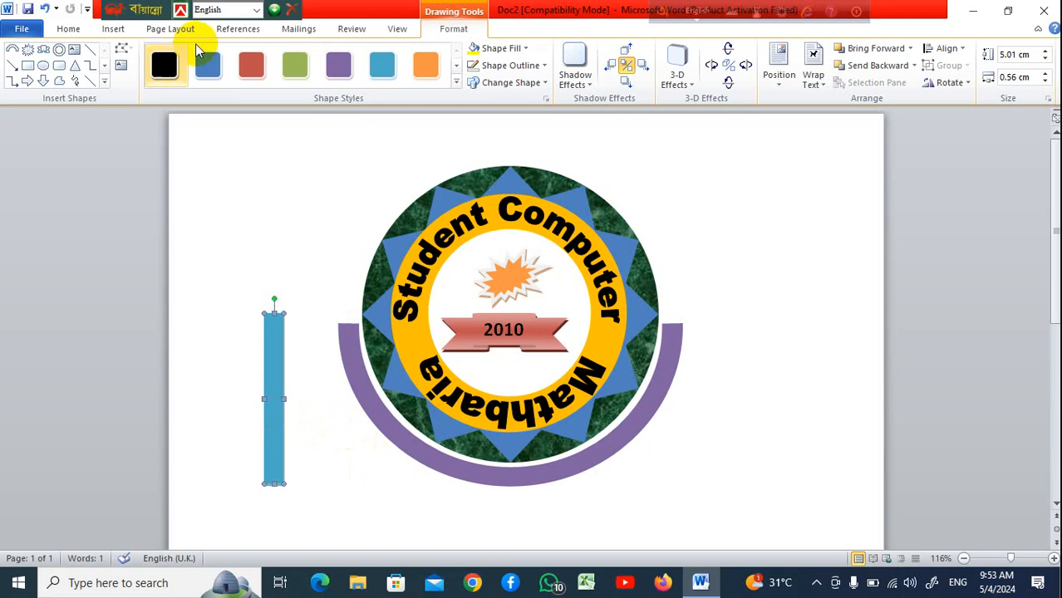
left_click(121, 30)
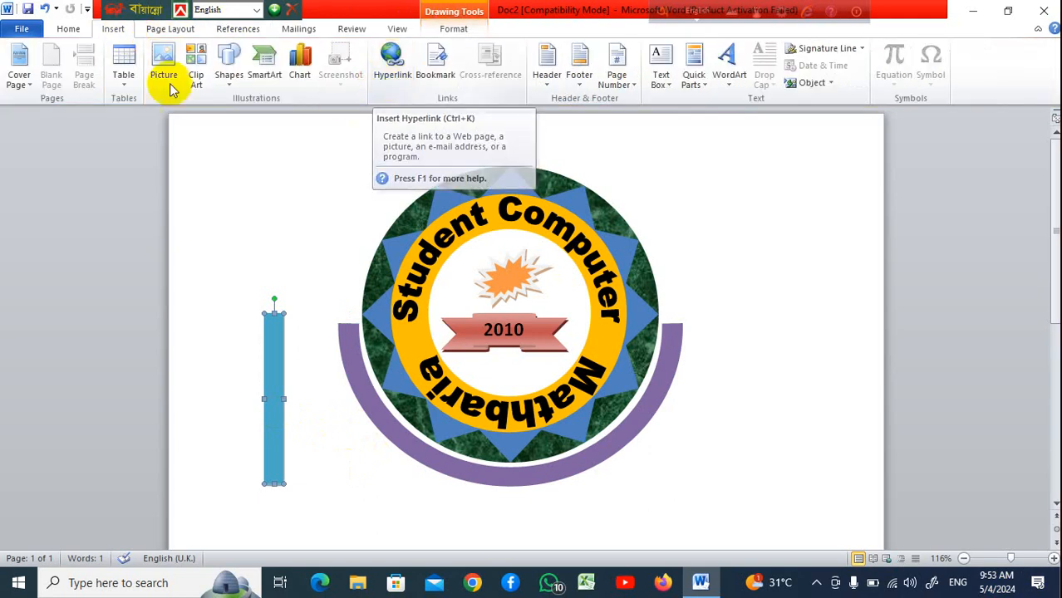
left_click(229, 83)
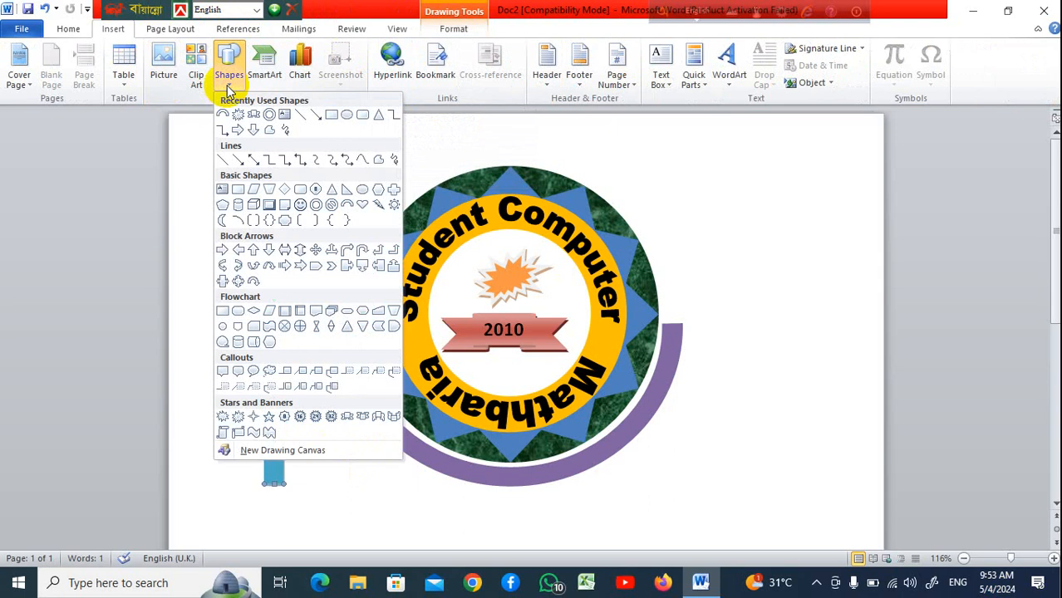
left_click(378, 158)
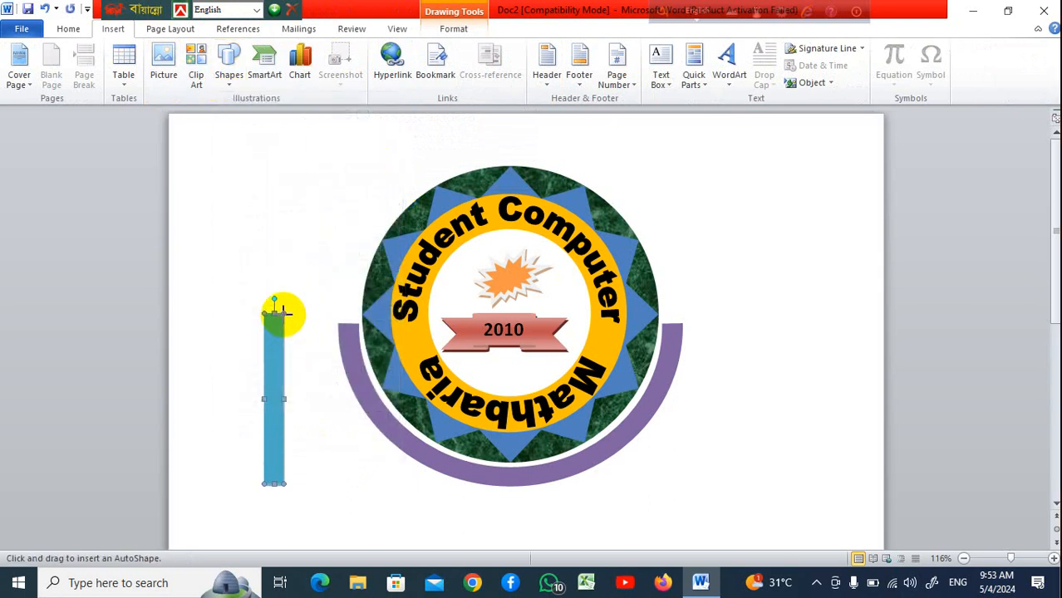
mouse_move(285, 313)
left_mouse_down()
mouse_move(285, 431)
mouse_move(273, 420)
mouse_move(261, 433)
mouse_move(264, 311)
mouse_move(277, 311)
left_mouse_up()
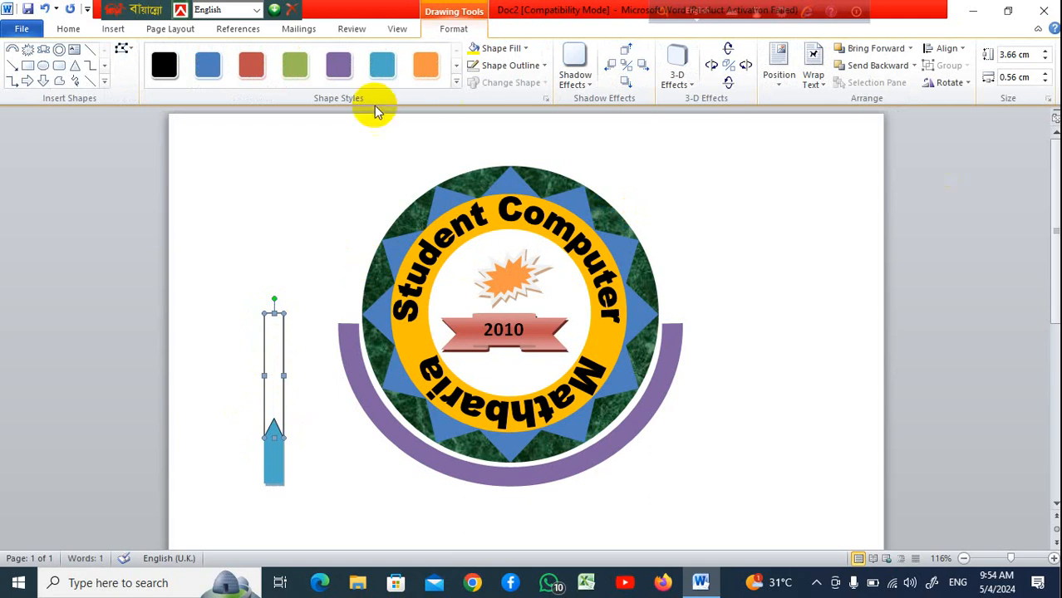
Apply the red shape style to the ribbon tail and remove its outline
left_click(457, 81)
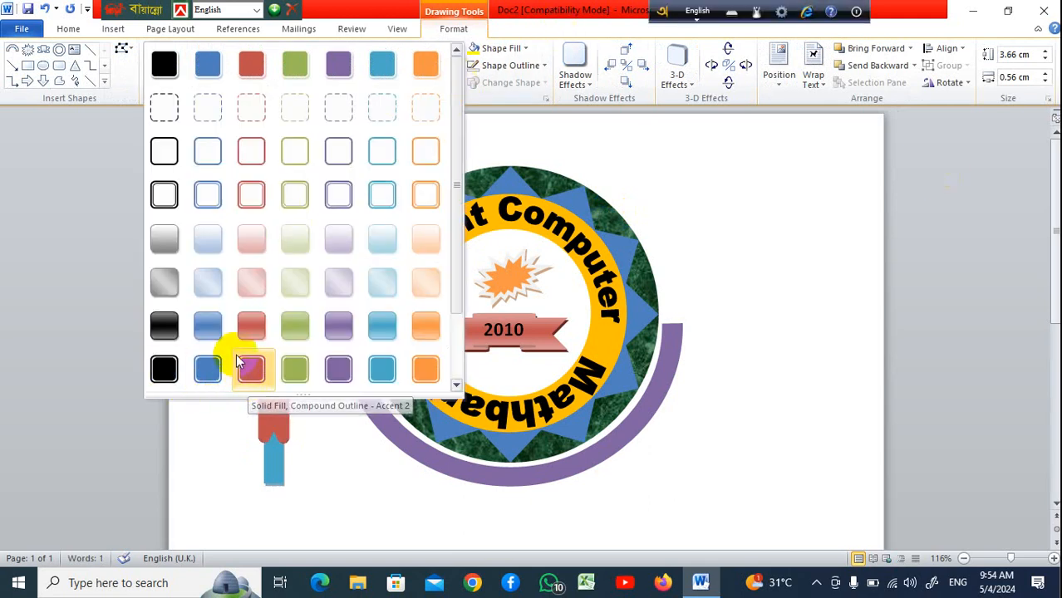
left_click(206, 325)
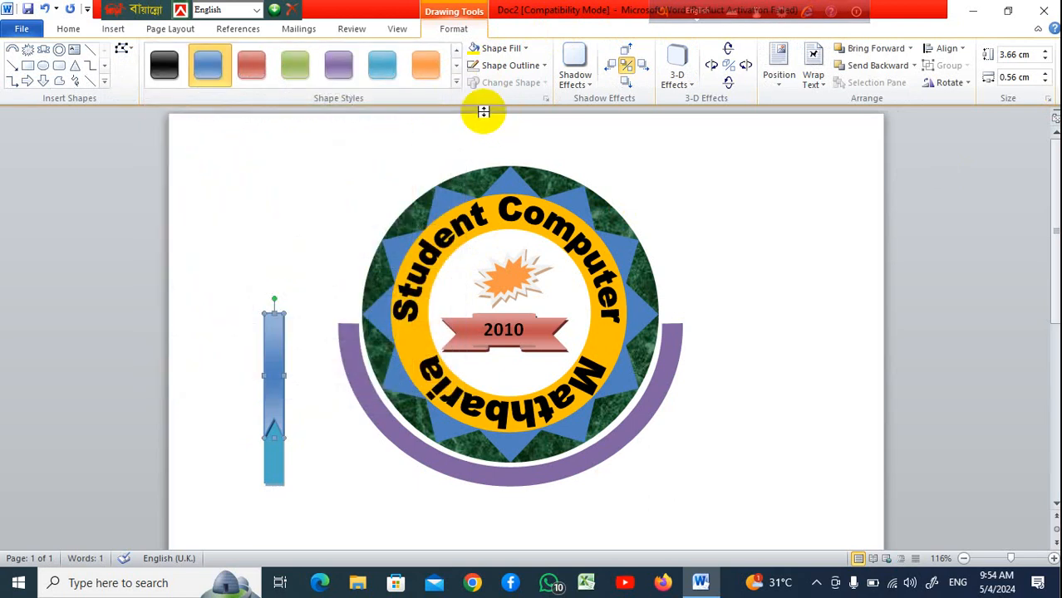
left_click(541, 66)
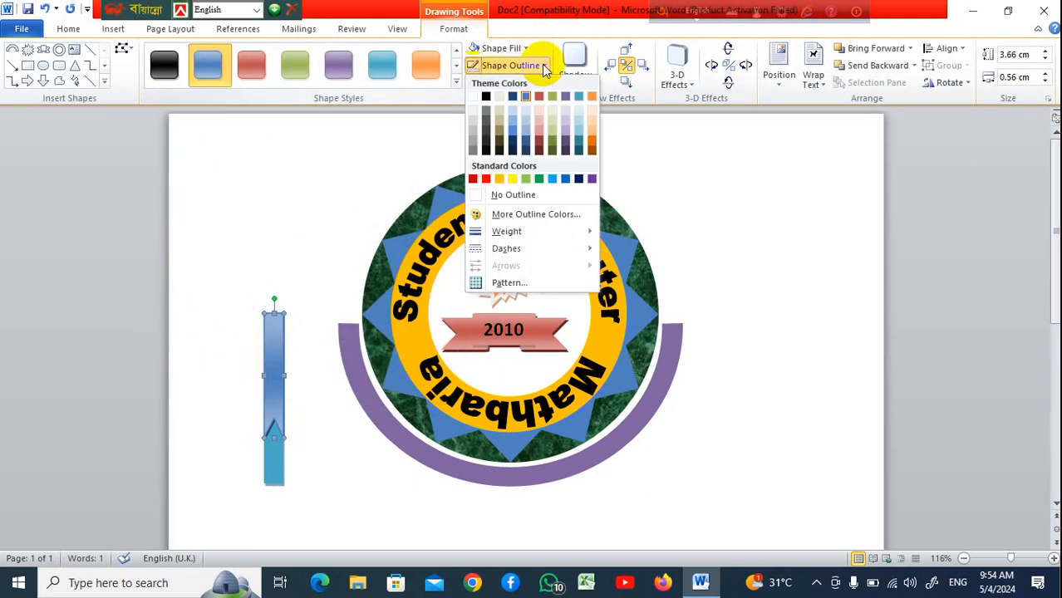
left_click(522, 194)
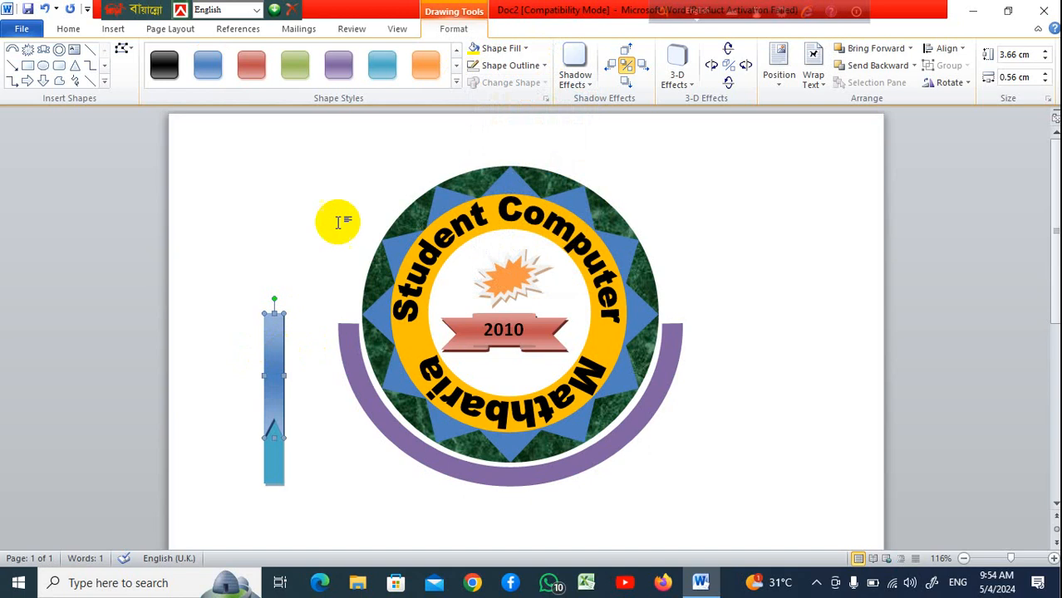
left_click(251, 65)
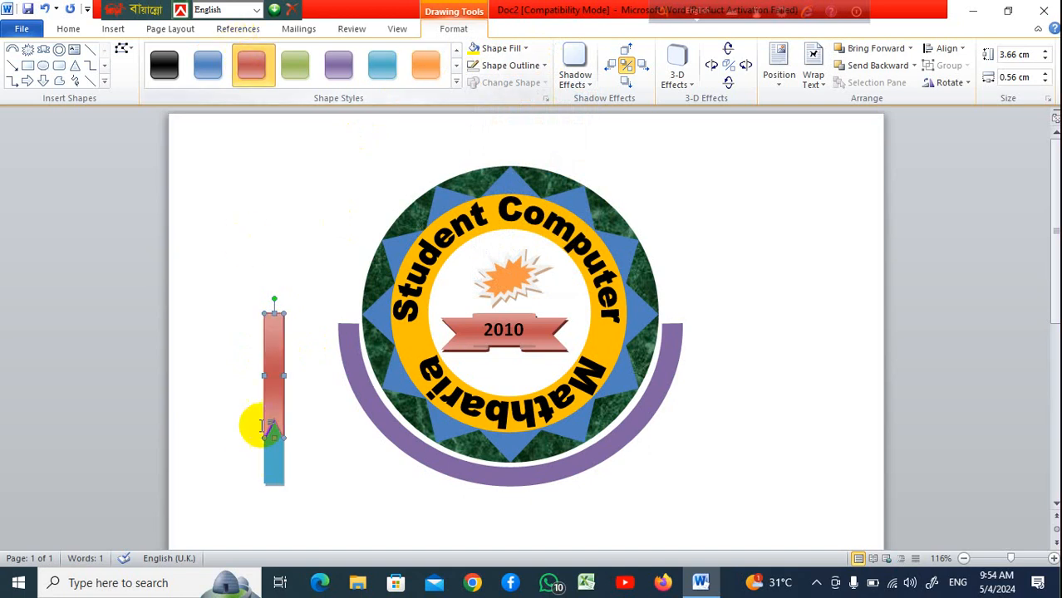
Move the ribbon tail clear of the blue rectangle and delete the blue rectangle
left_click_drag(268, 361, 283, 246)
left_click(278, 356)
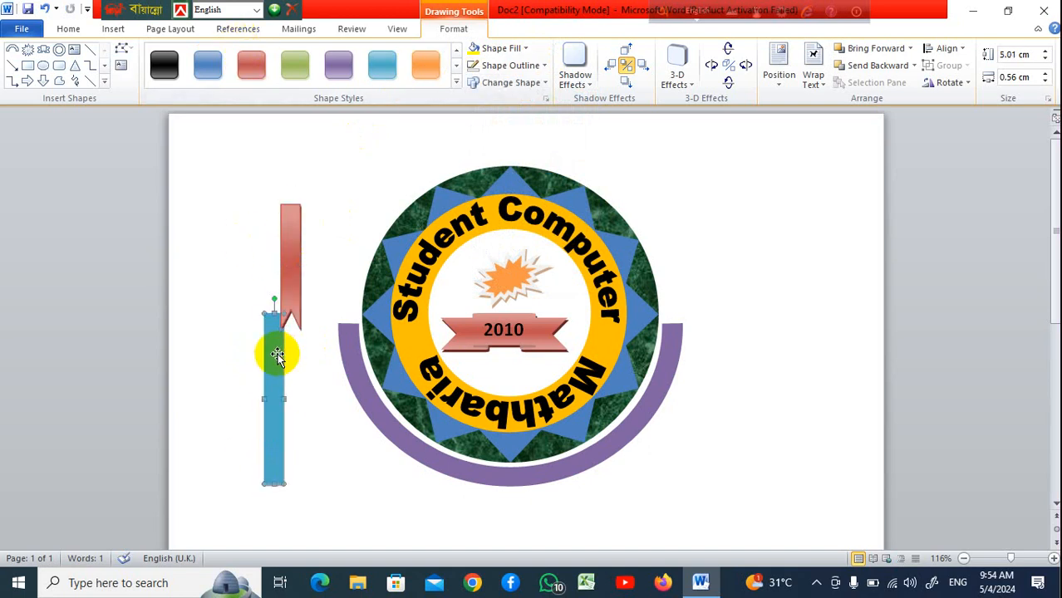
key("Delete")
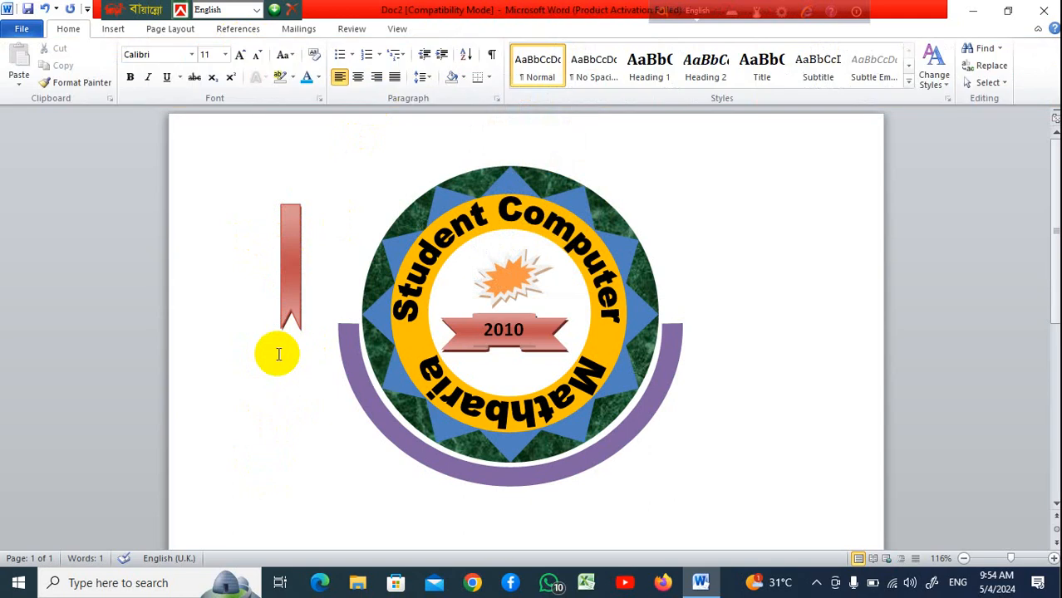
Place the ribbon tail at the arc's left end and stretch it to about 5.07 cm tall
left_click(292, 262)
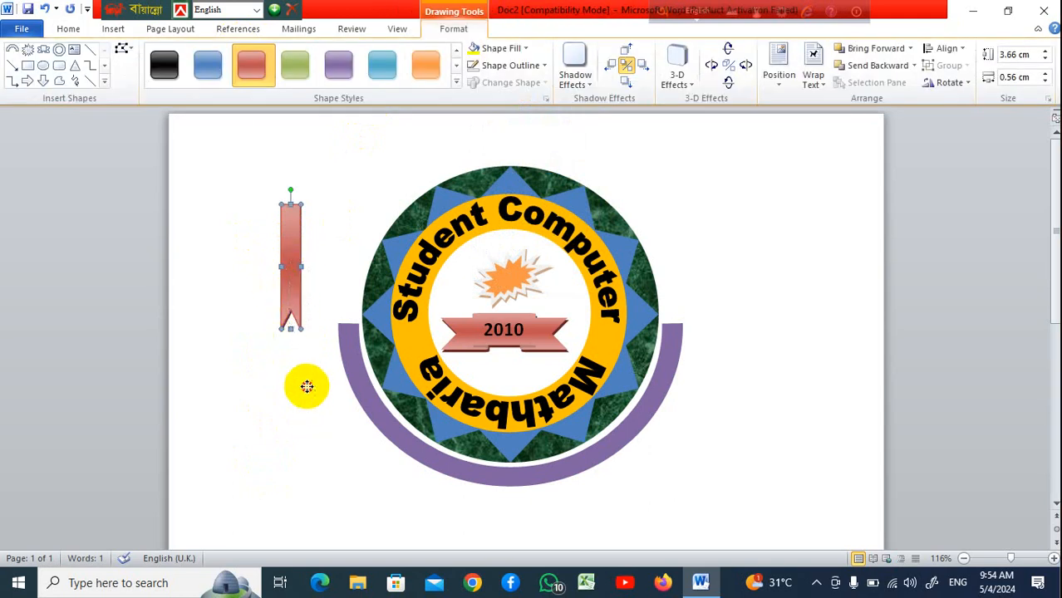
left_click_drag(342, 388, 343, 389)
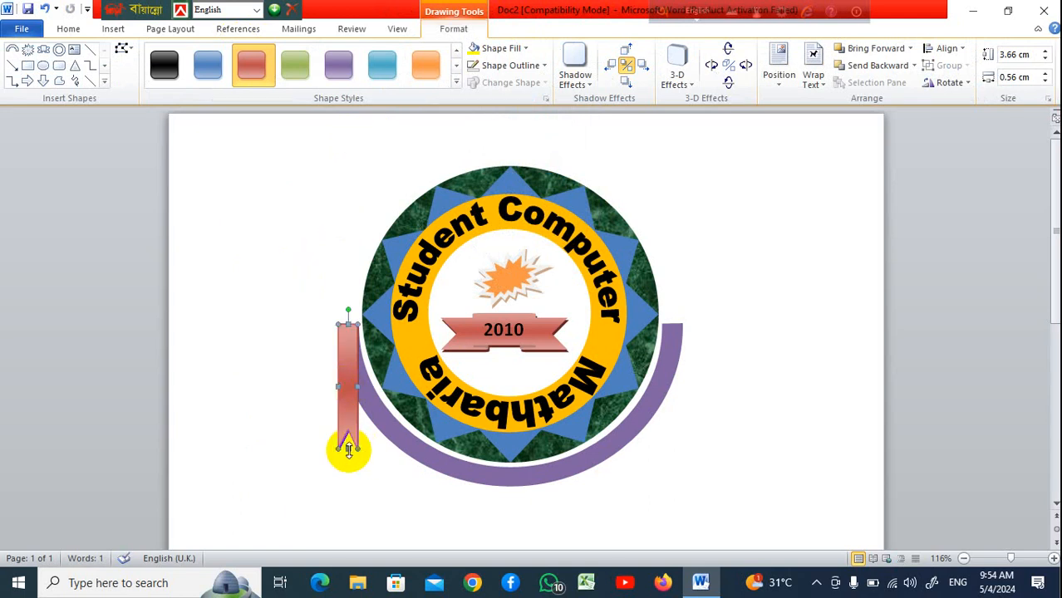
left_click_drag(349, 450, 348, 496)
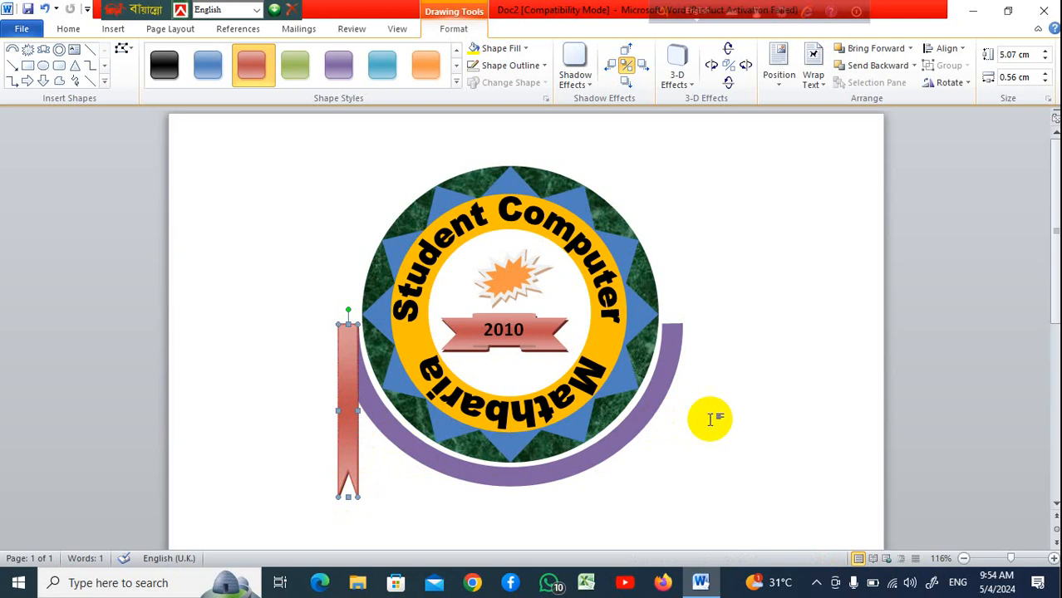
scroll(710, 420, "down", 2)
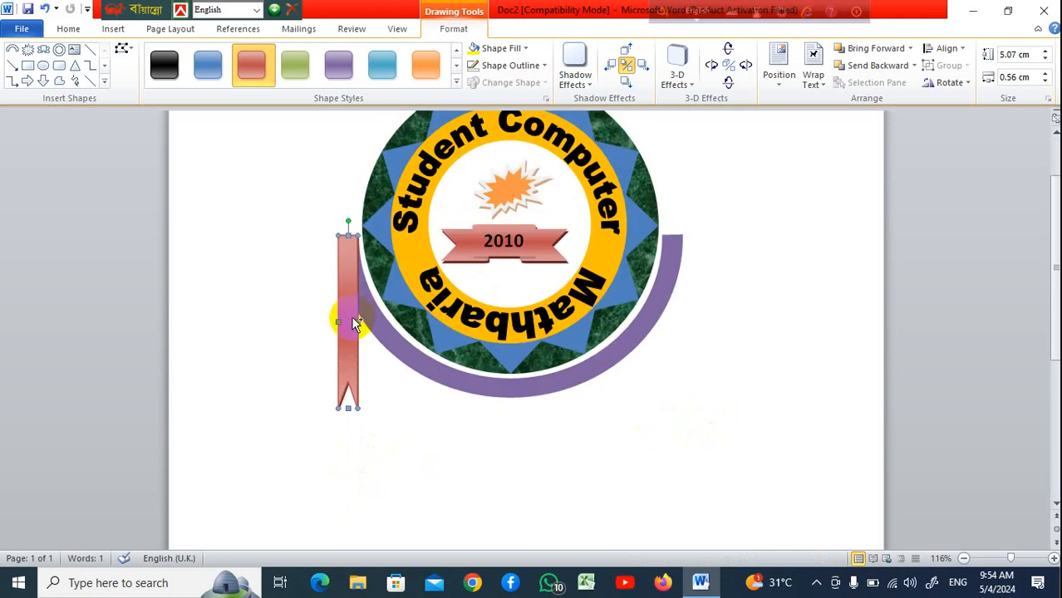
left_click_drag(353, 323, 679, 324)
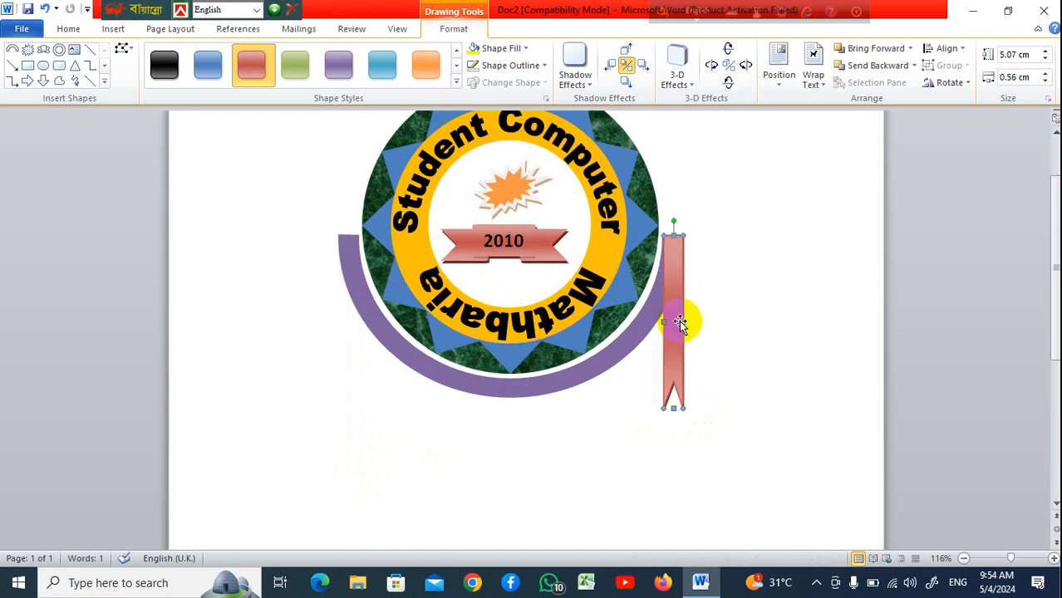
key("ctrl+z")
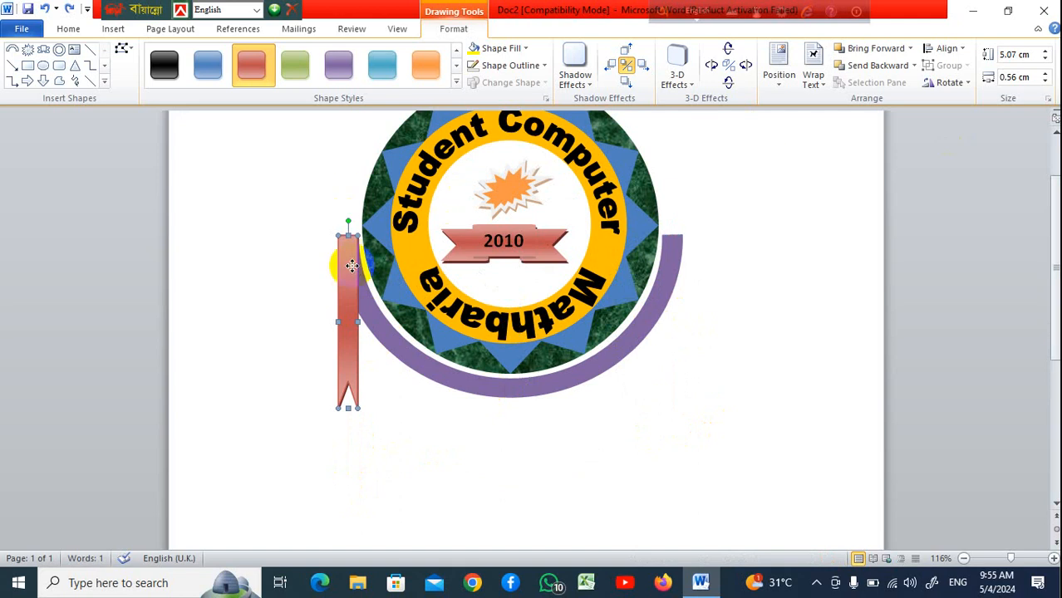
Copy the ribbon tail to the arc's right end so both ends have matching tails
left_click_drag(351, 266, 671, 274)
left_click(755, 302)
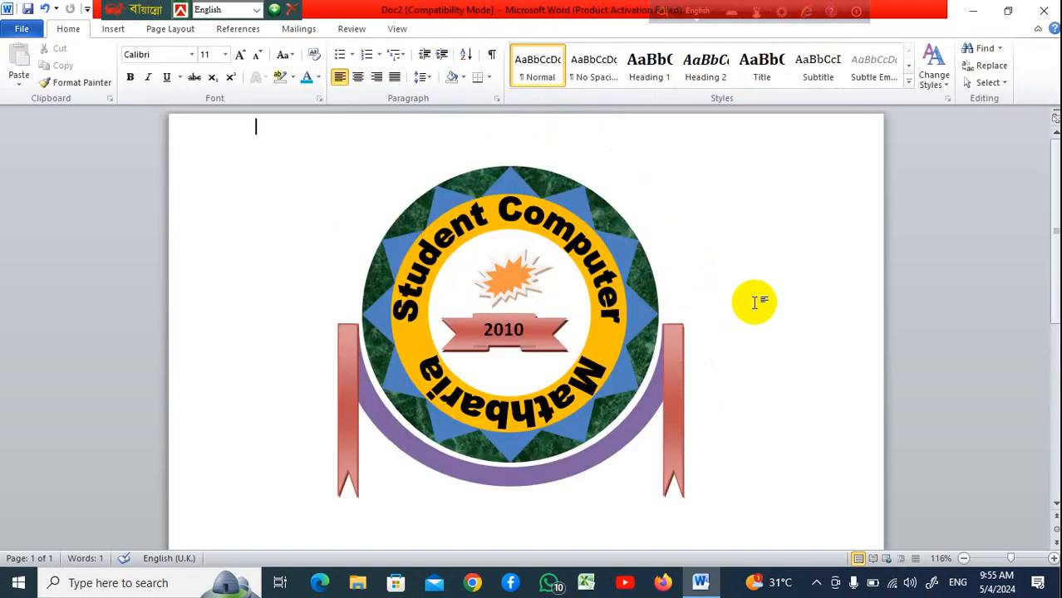
Select all the badge's shapes on the page together
scroll(755, 302, "down", 1)
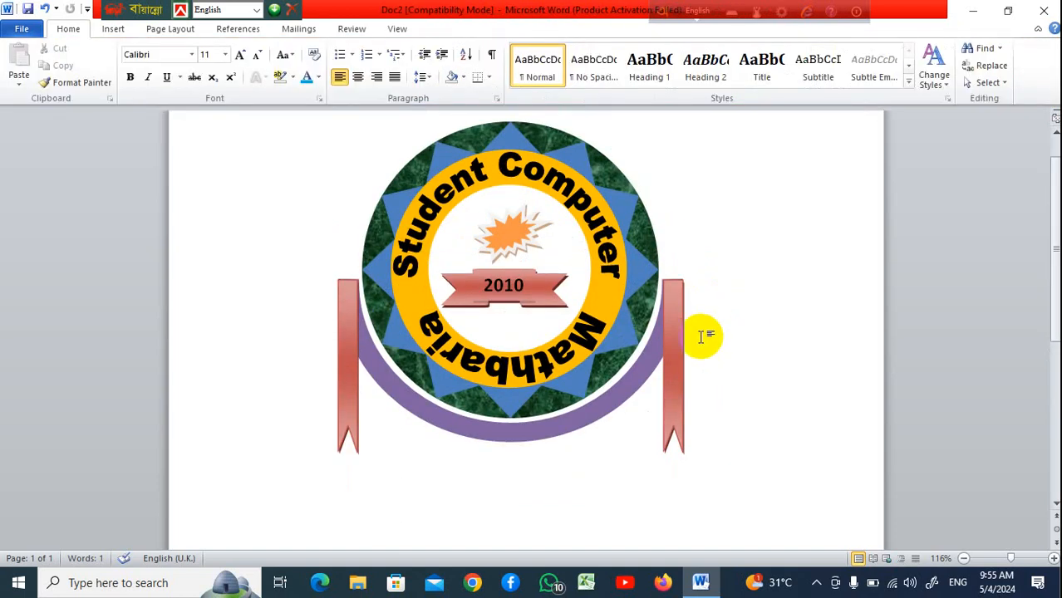
scroll(701, 336, "up", 1)
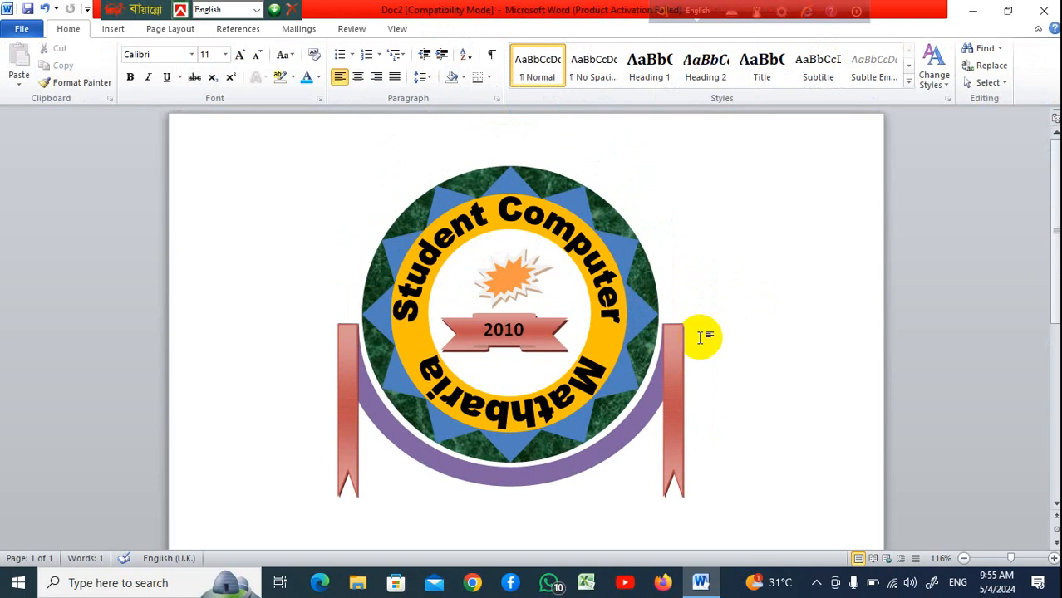
scroll(701, 337, "down", 4)
scroll(701, 337, "up", 4)
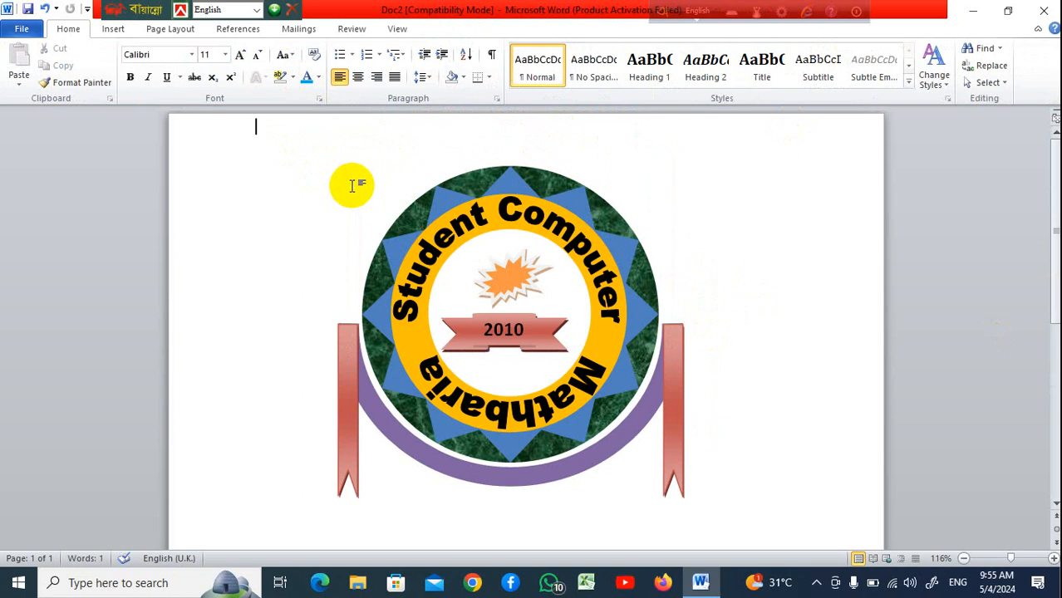
key("ctrl+a")
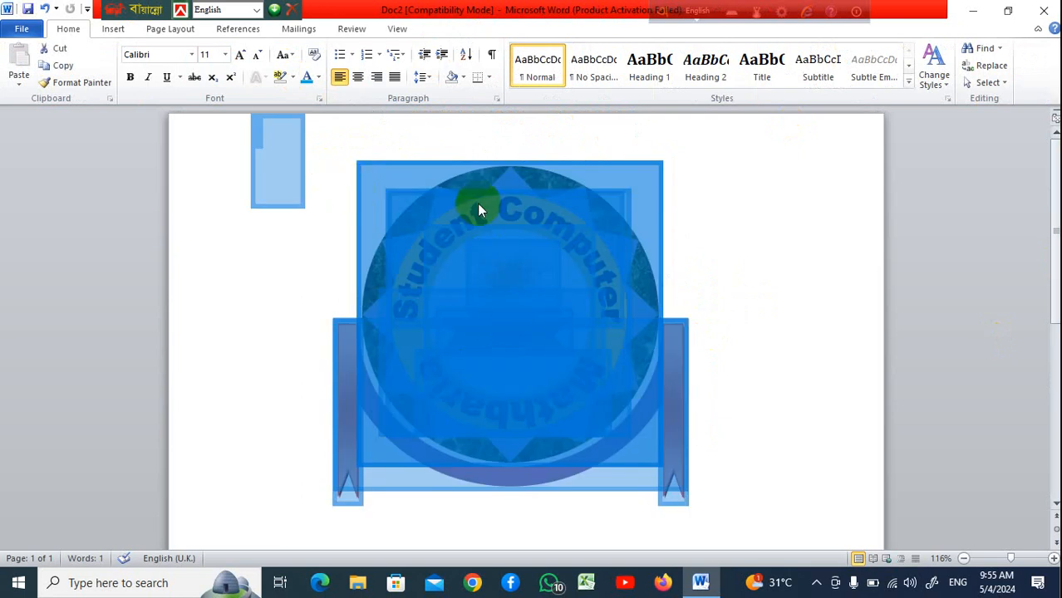
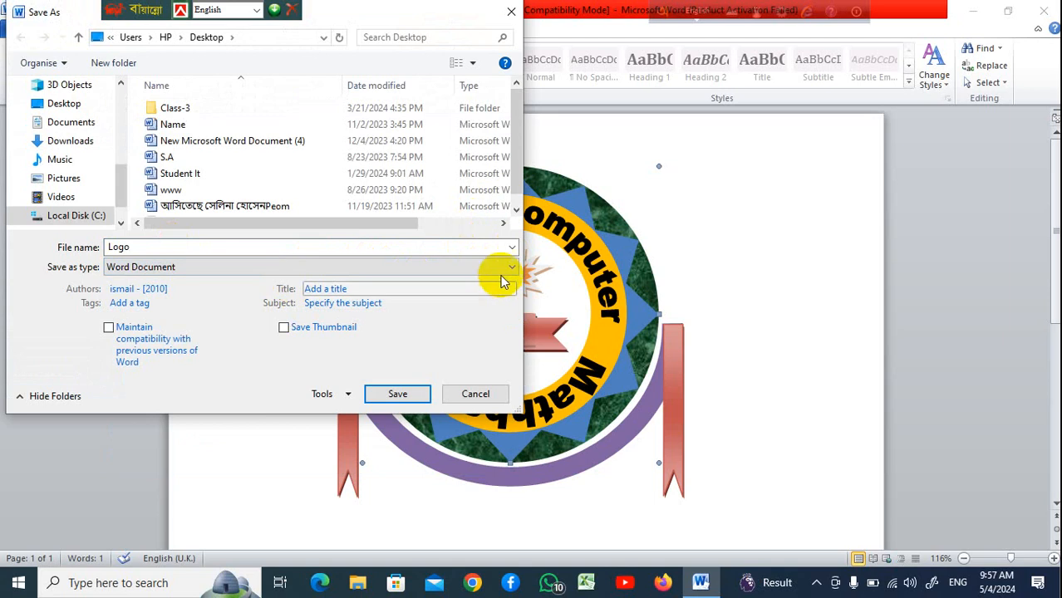
Save the badge document as a Word Document named Logo on the Desktop, accepting the new file format
left_click(504, 268)
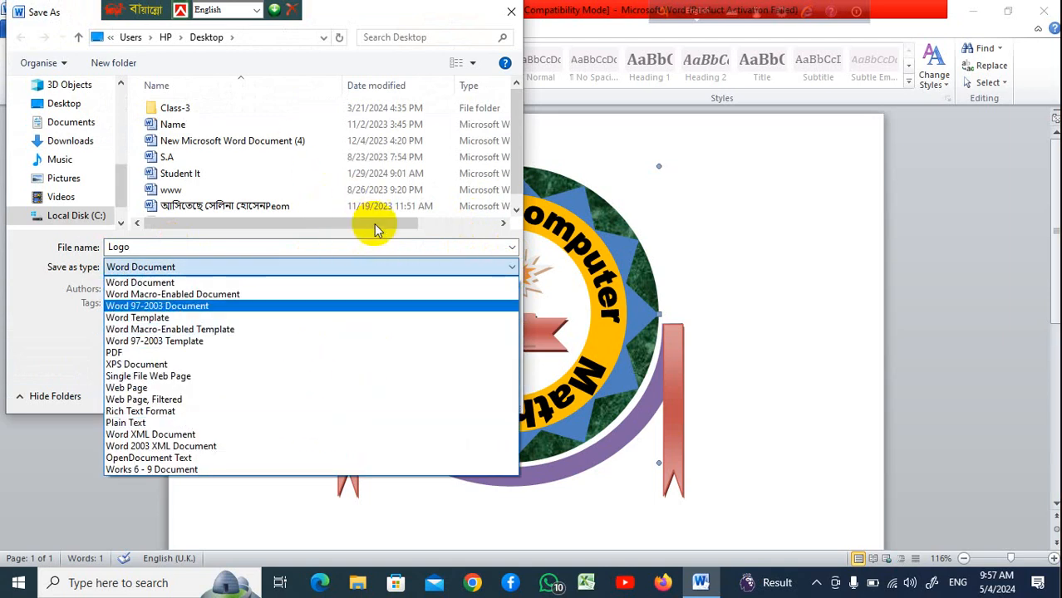
left_click(454, 226)
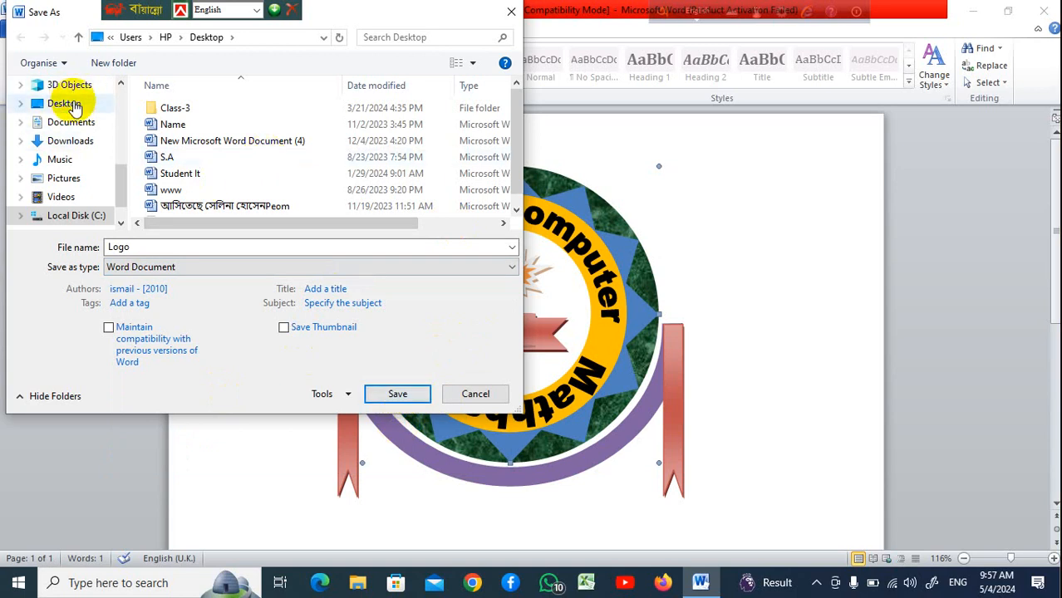
left_click(67, 103)
left_click(397, 394)
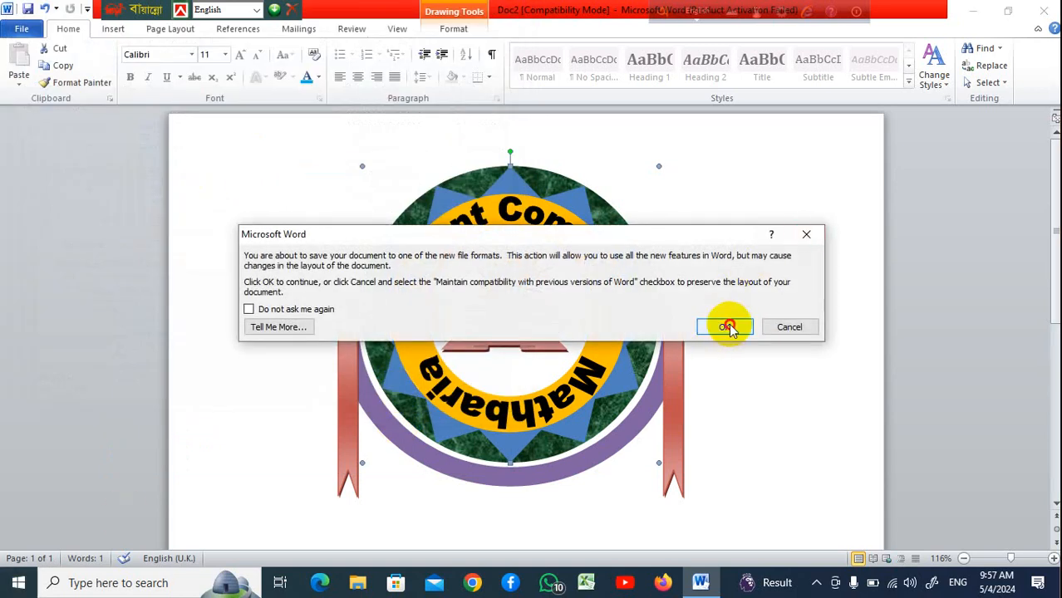
left_click(725, 327)
Save a PDF copy named Logo to the Desktop and close the opened PDF
left_click(25, 35)
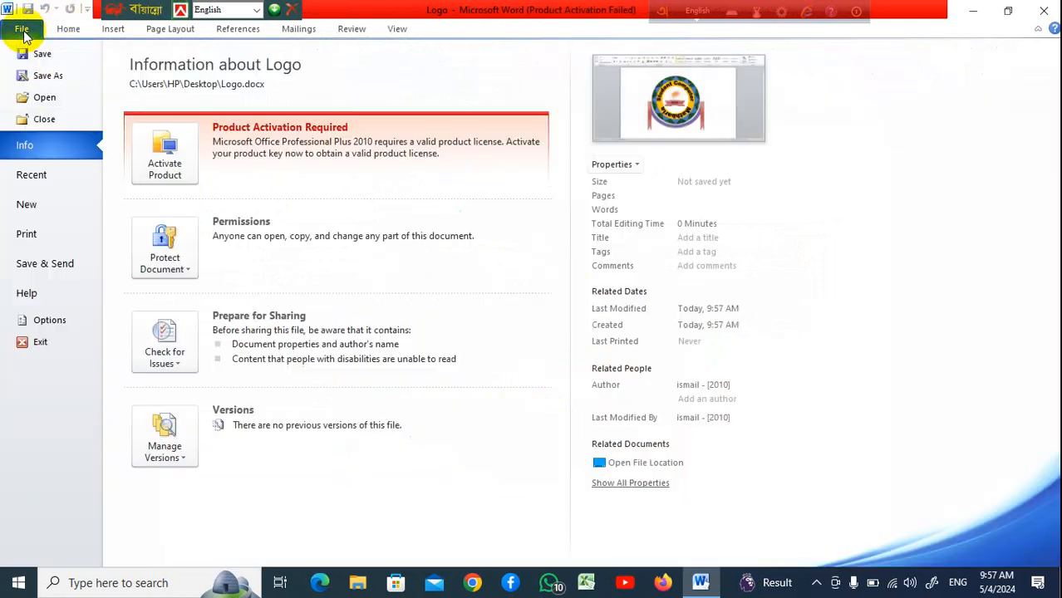
left_click(80, 78)
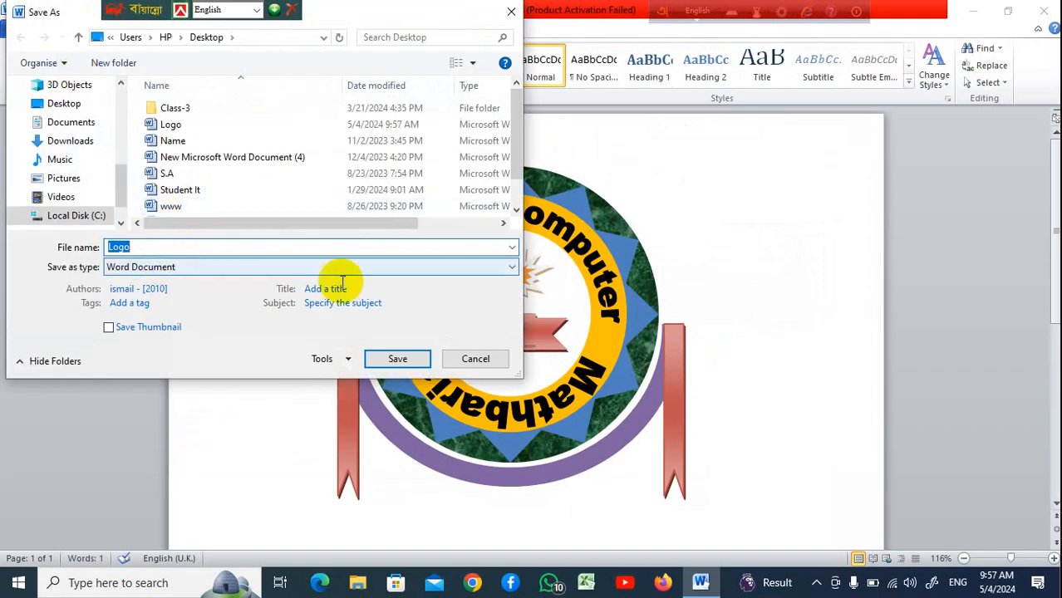
left_click(509, 273)
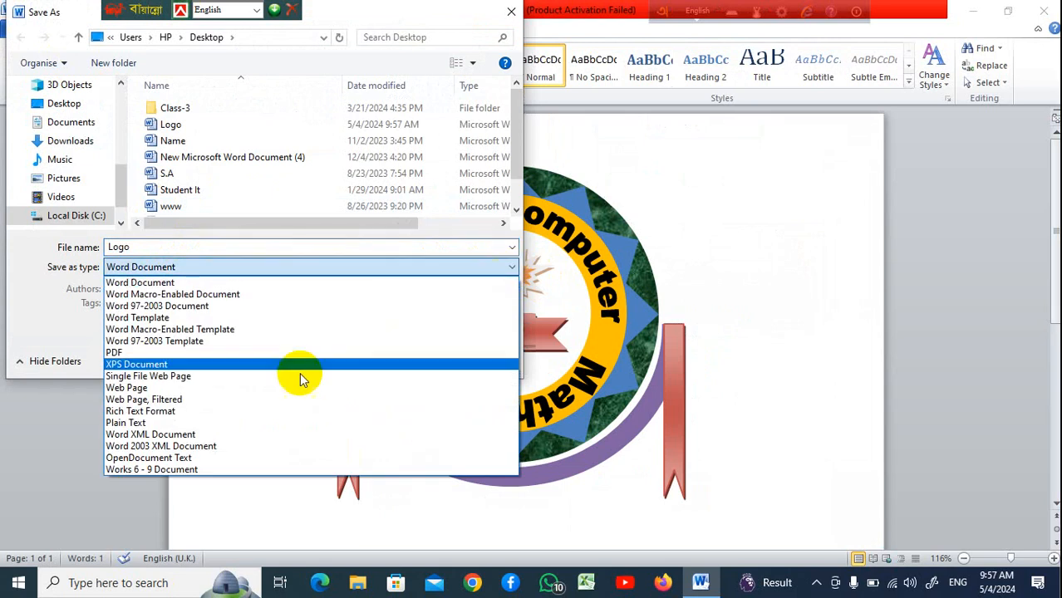
left_click(290, 349)
left_click(68, 103)
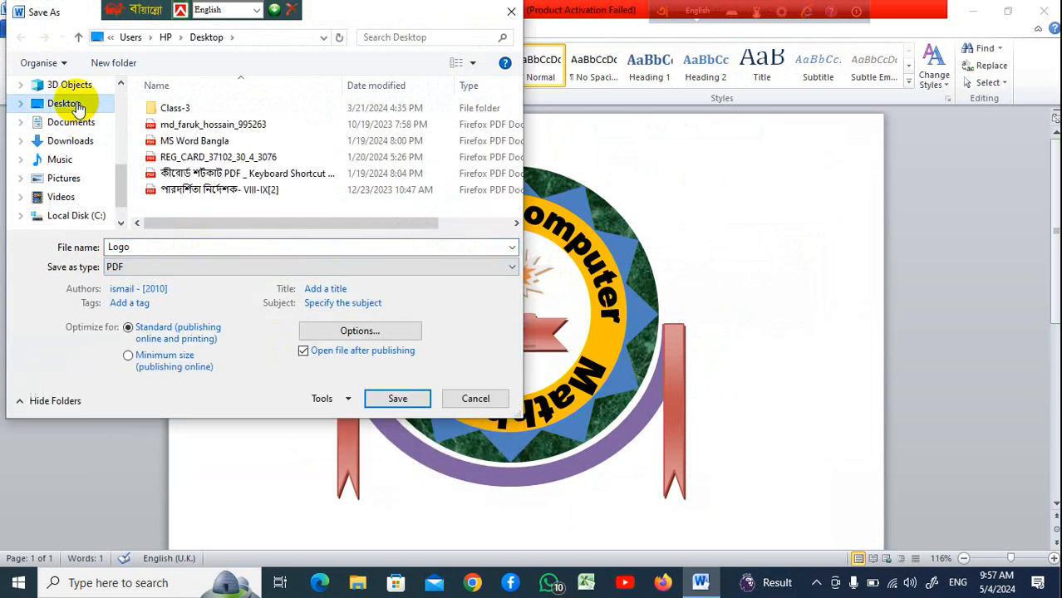
left_click(397, 399)
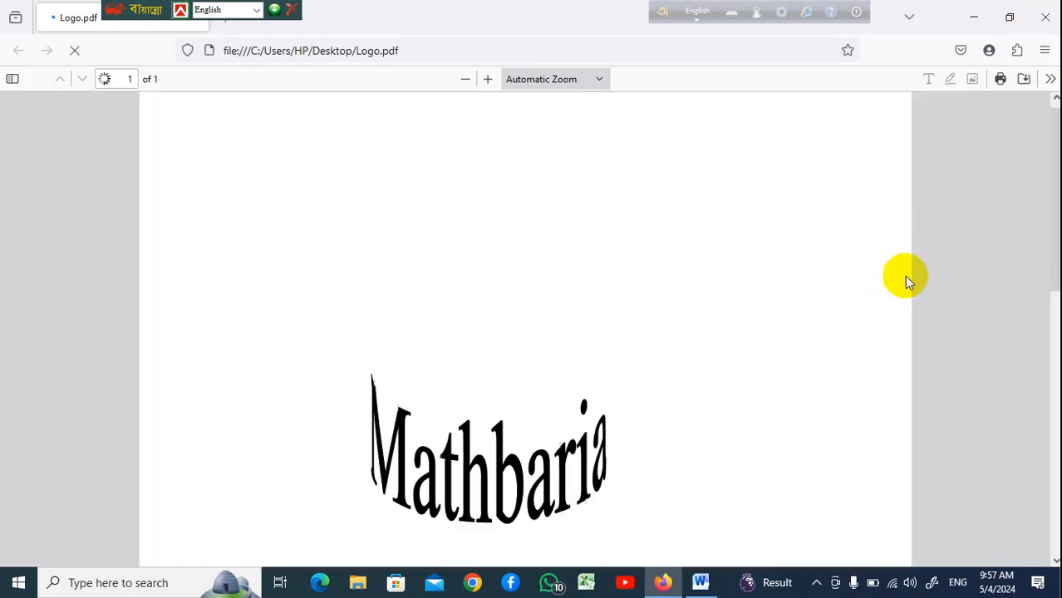
left_click(1045, 17)
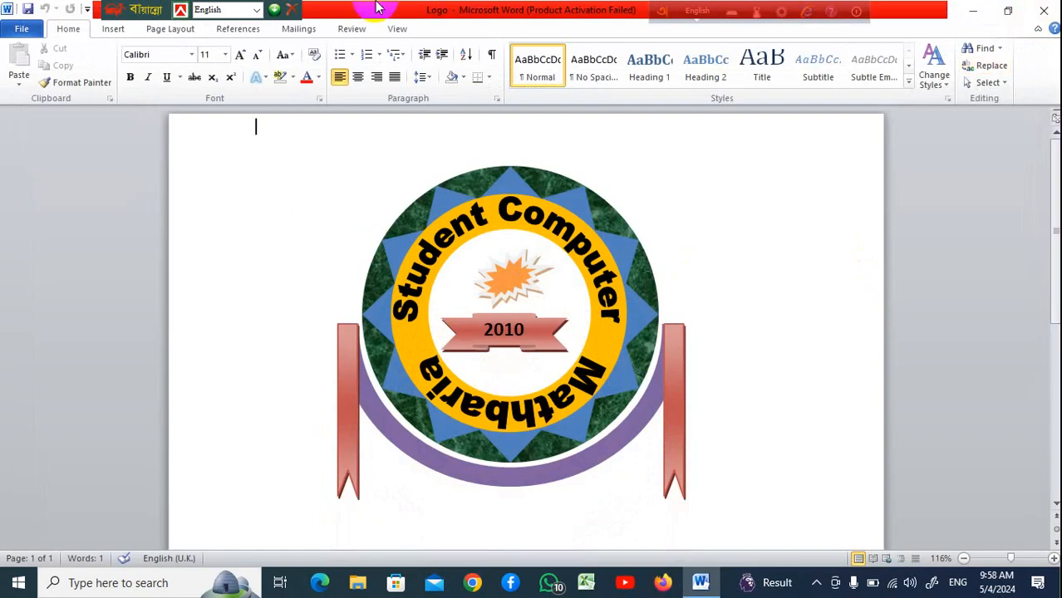
scroll(590, 293, "down", 8)
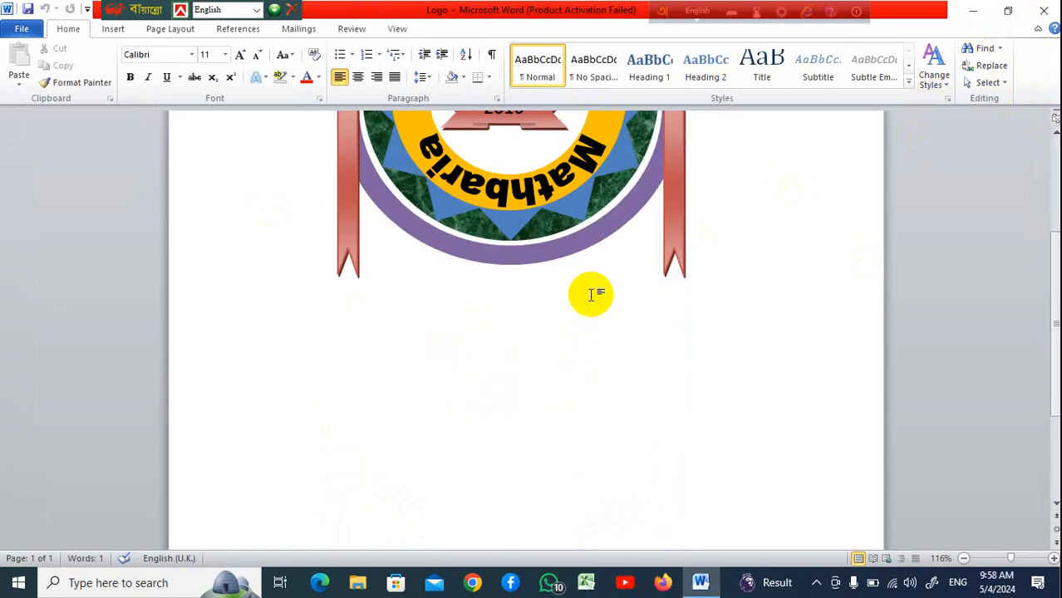
scroll(577, 329, "up", 8)
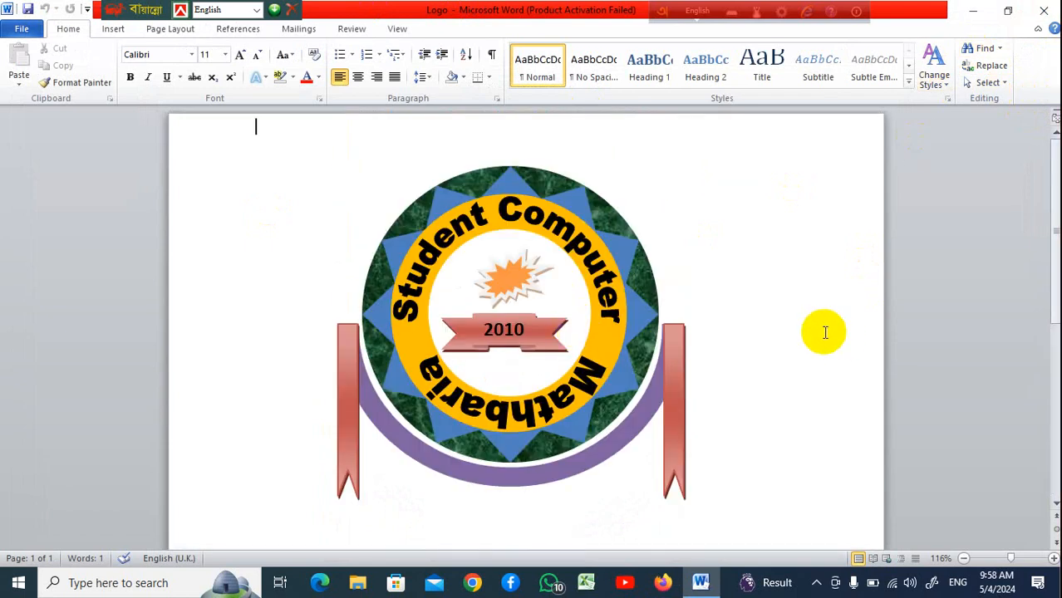
scroll(639, 360, "down", 5)
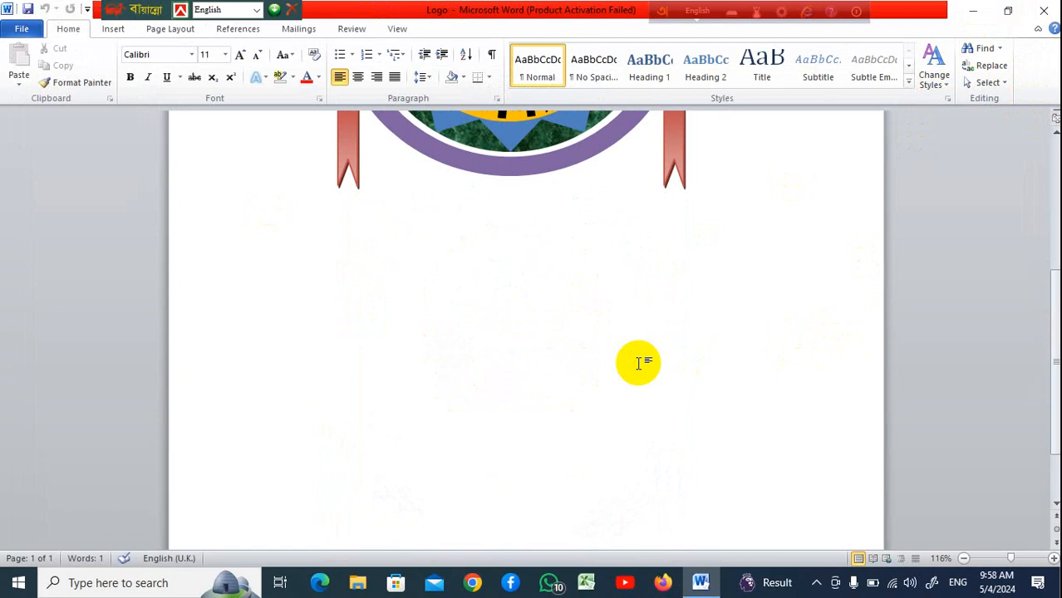
scroll(639, 363, "down", 2)
scroll(639, 363, "up", 6)
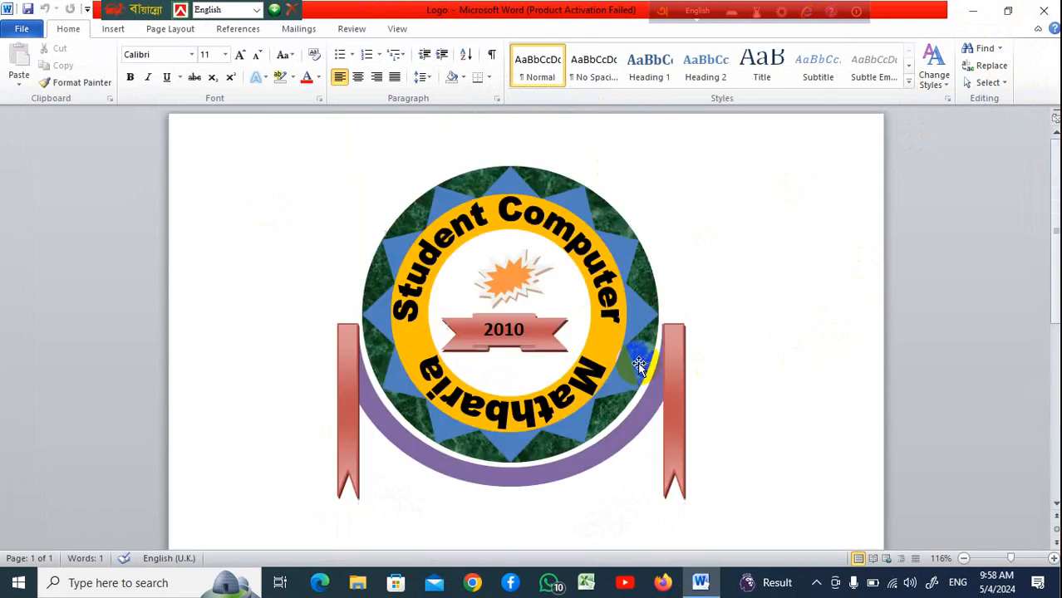
scroll(636, 362, "down", 3)
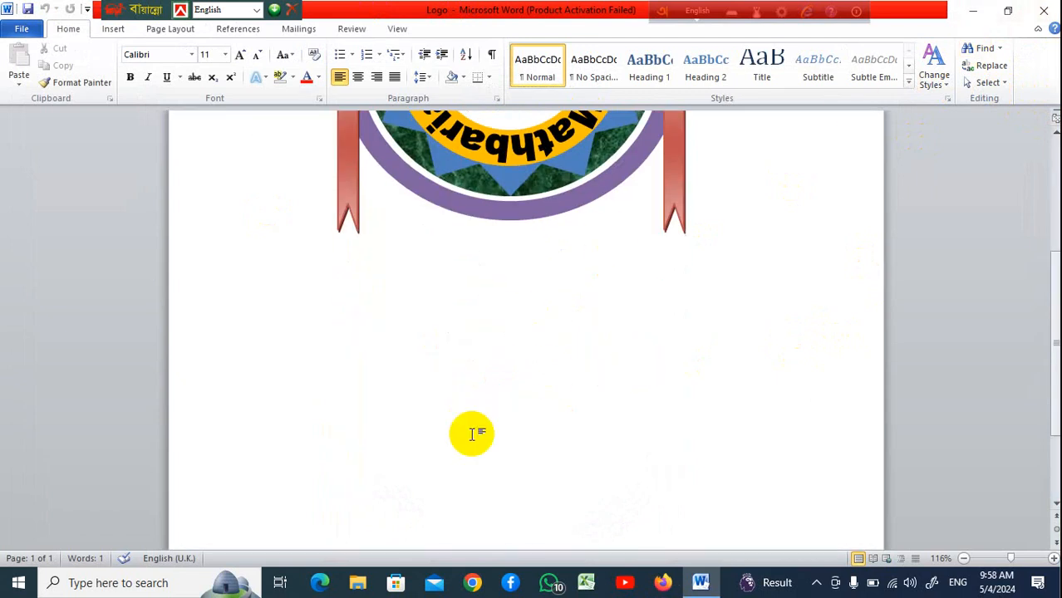
Create a new blank document and type Student computer
key("ctrl+n")
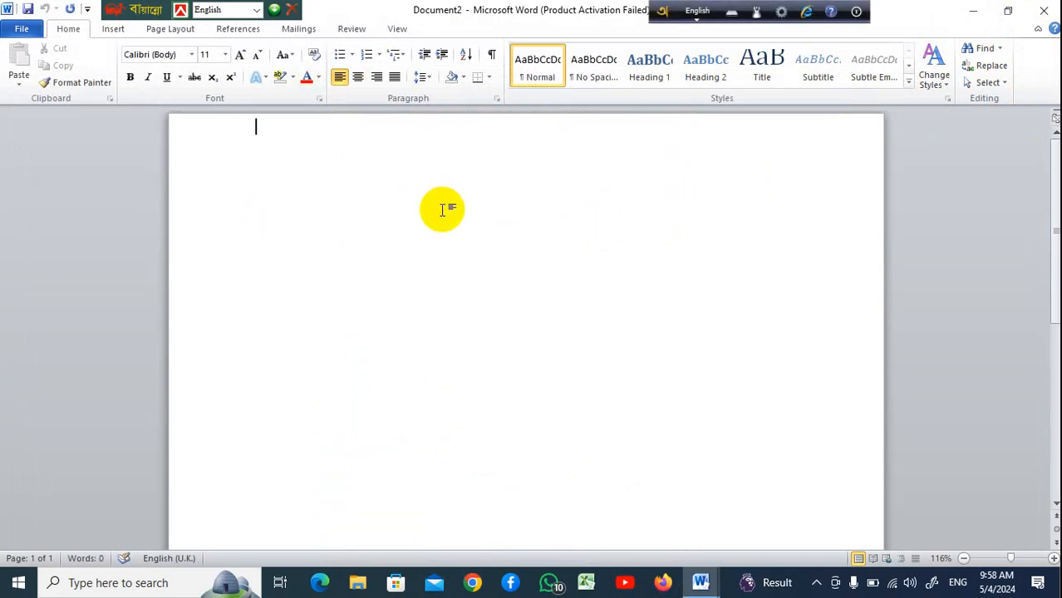
type("Student co")
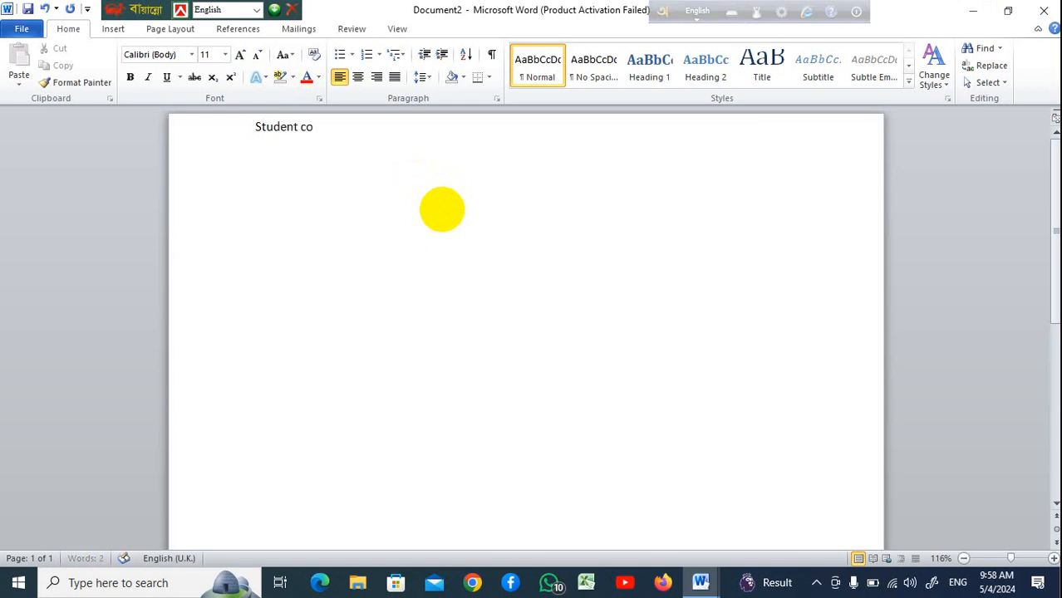
type("mputer")
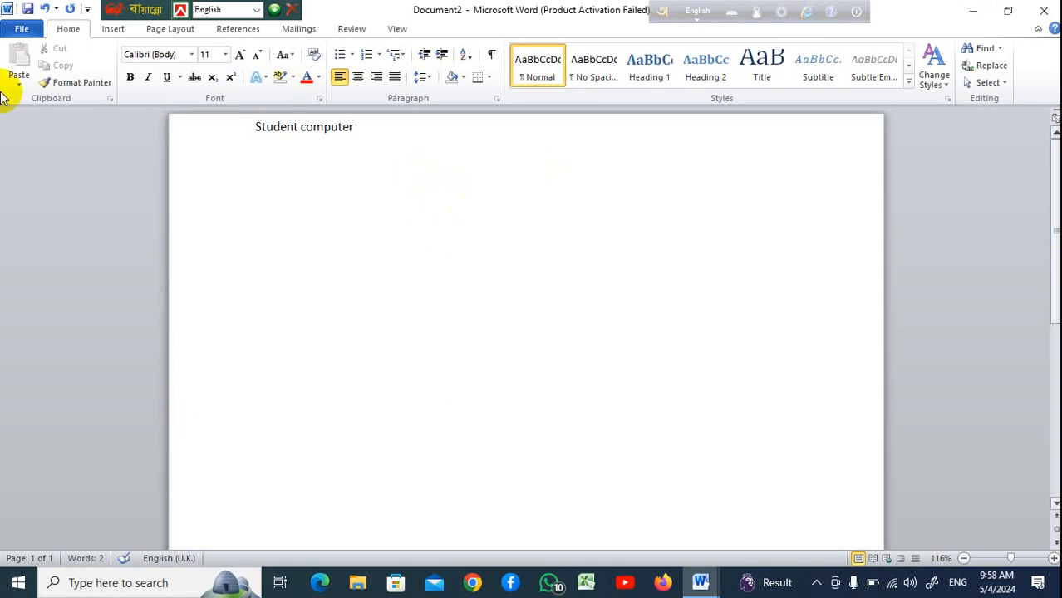
Select the Student computer text and enlarge its font size to 48
left_click_drag(369, 133, 209, 135)
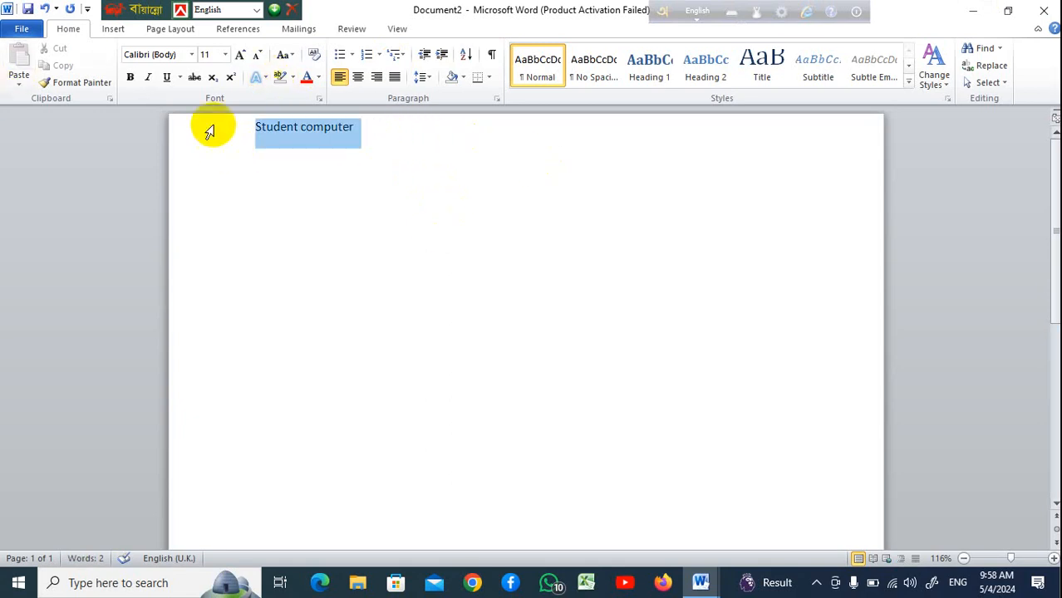
left_click(239, 57)
left_click(240, 57)
left_click(240, 57)
left_click(239, 57)
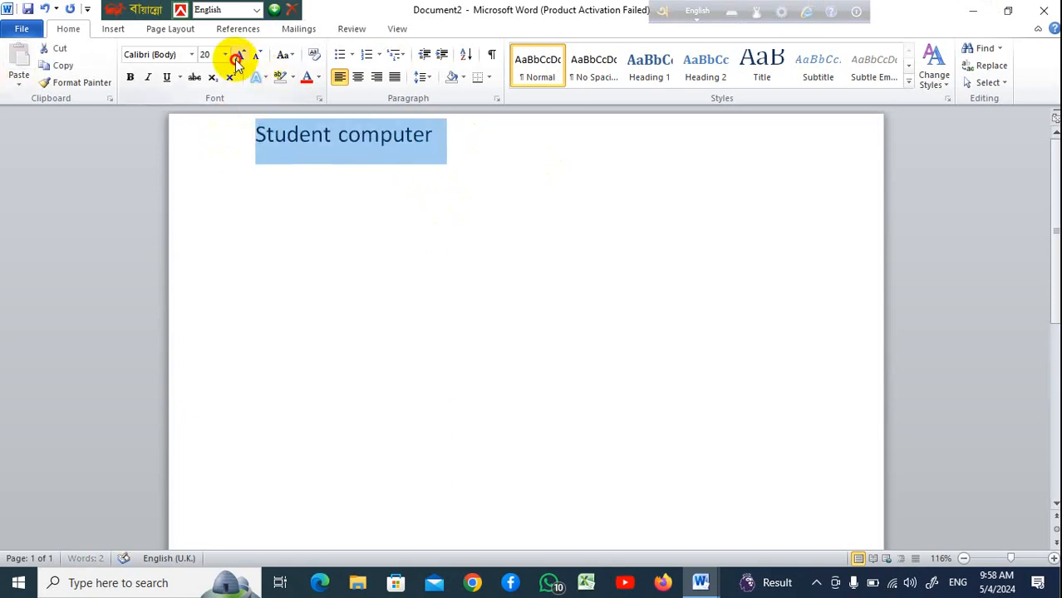
left_click(239, 57)
left_click(240, 56)
left_click(239, 57)
left_click(239, 57)
left_click(239, 57)
left_click(239, 56)
left_click(239, 56)
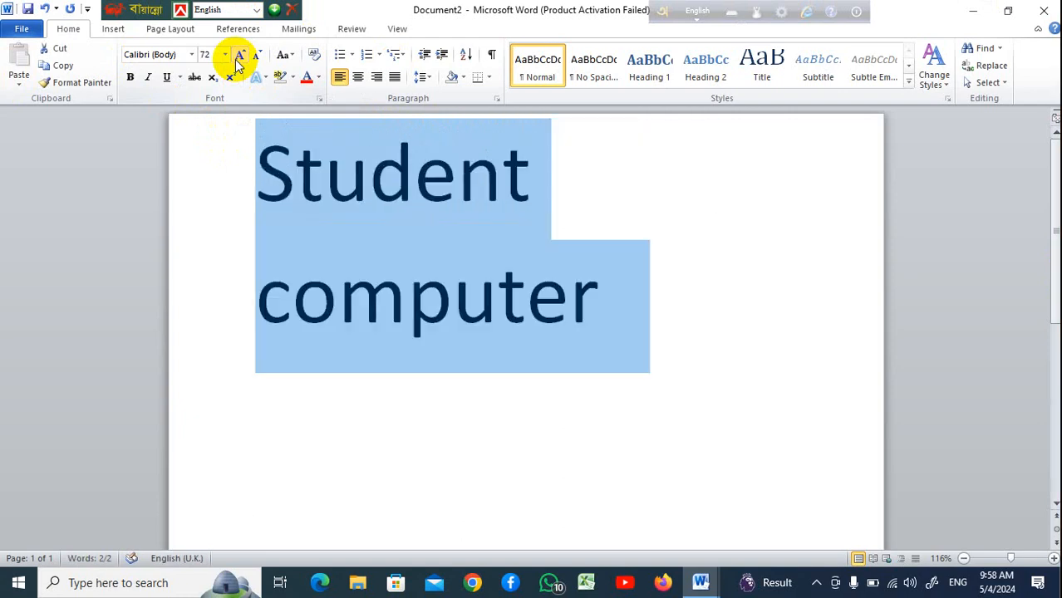
left_click(258, 56)
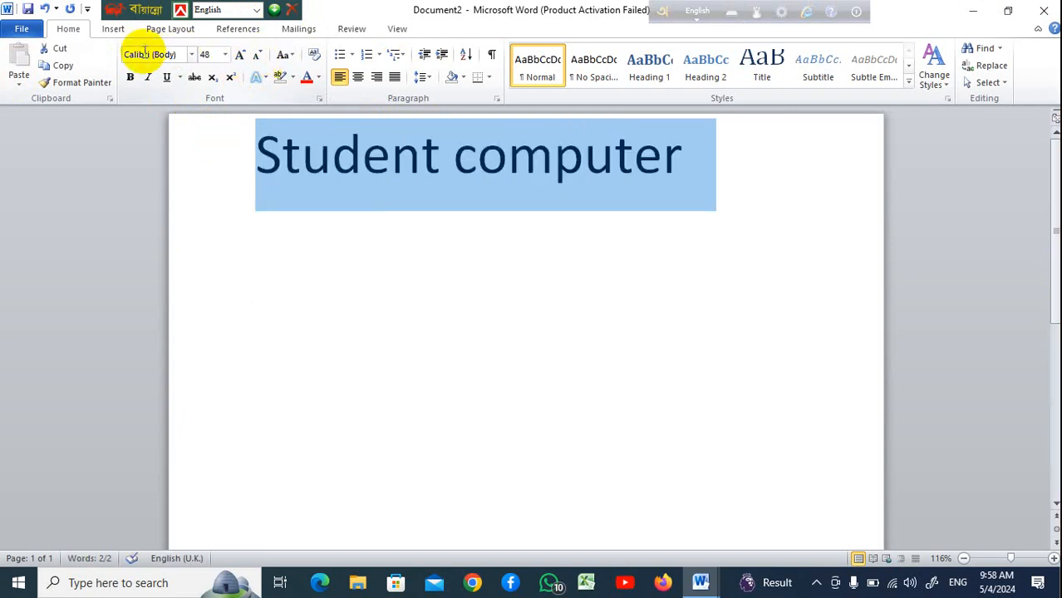
Center the heading and set its font to Yu Gothic UI Semibold
left_click(357, 77)
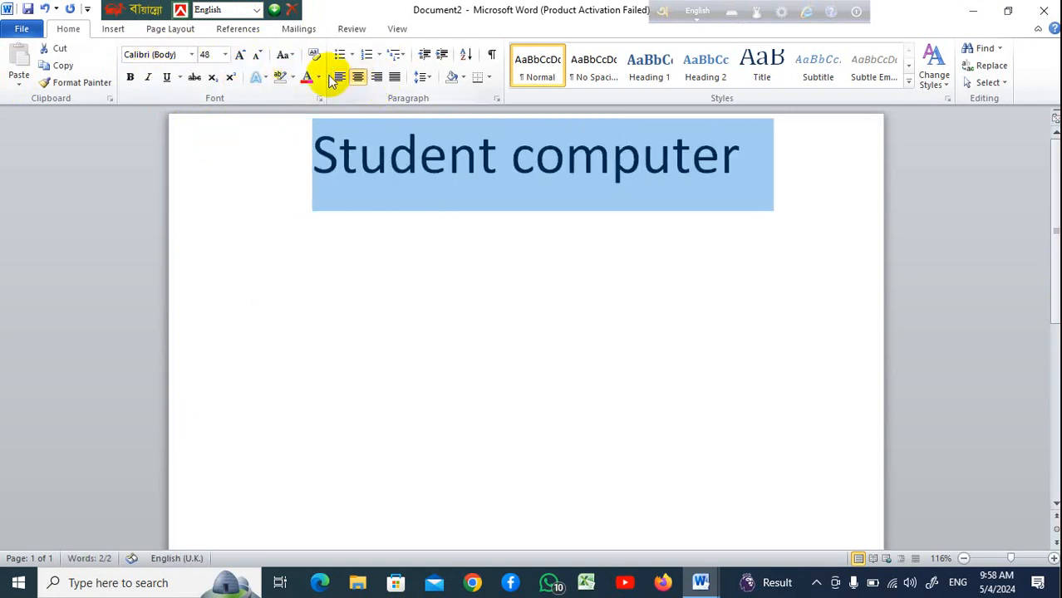
left_click(192, 55)
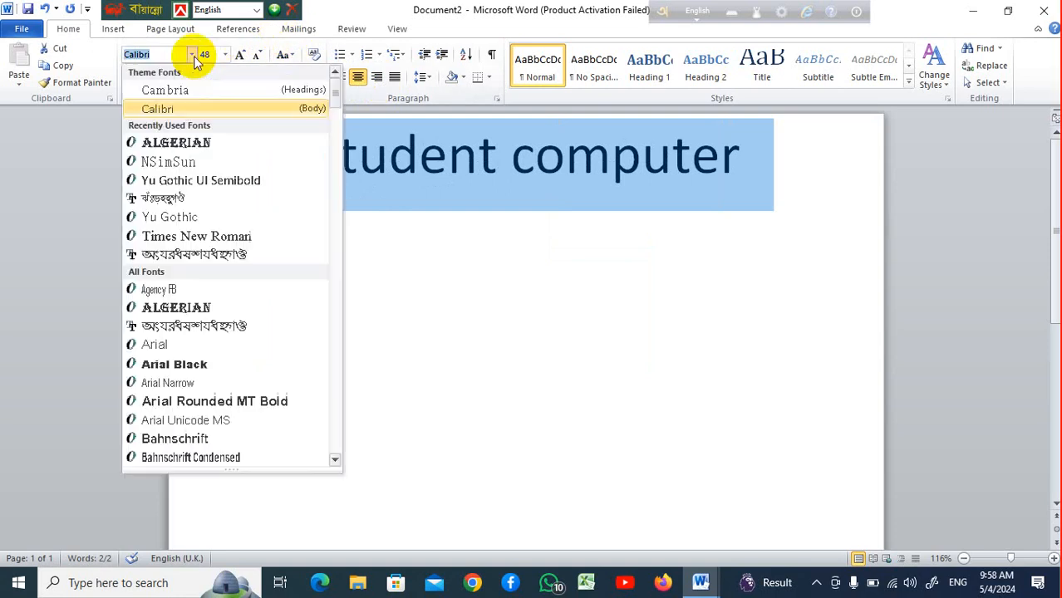
left_click(210, 182)
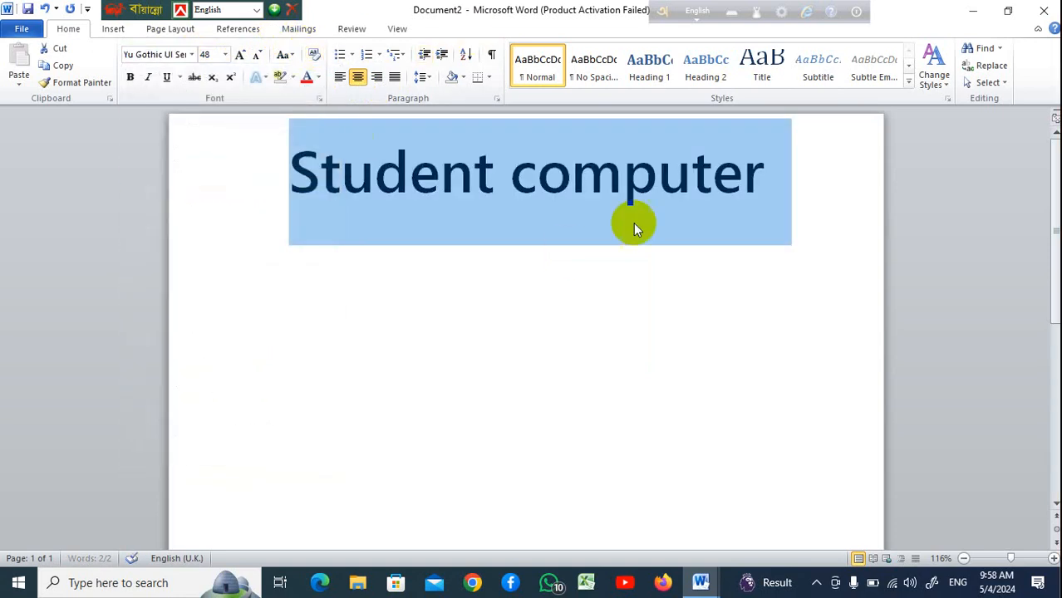
Start a new centered line at font size 14 and type Mathbaria
left_click(658, 187)
left_click(754, 175)
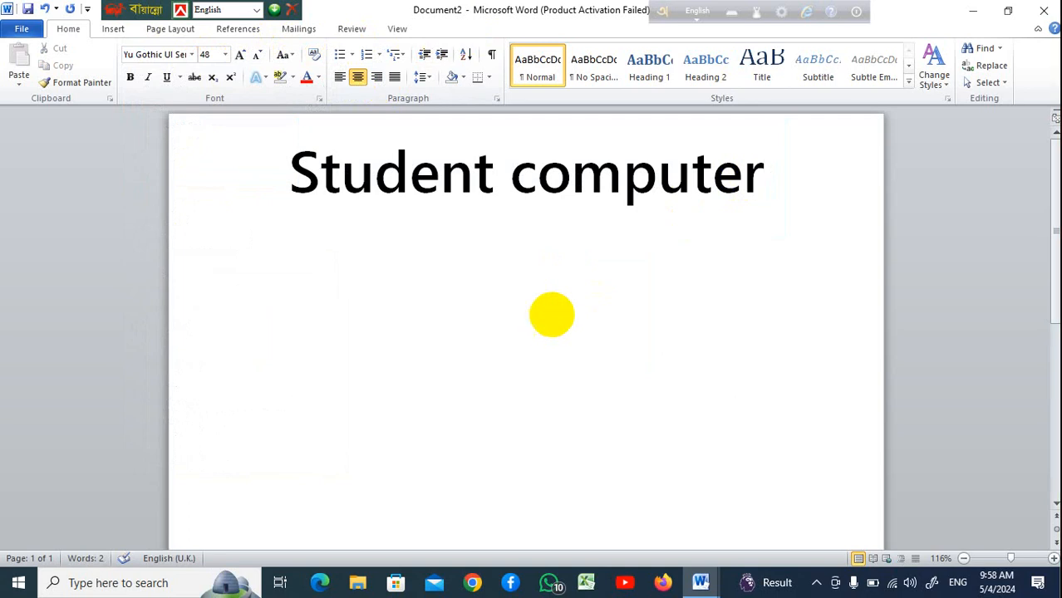
left_click(225, 55)
left_click(202, 138)
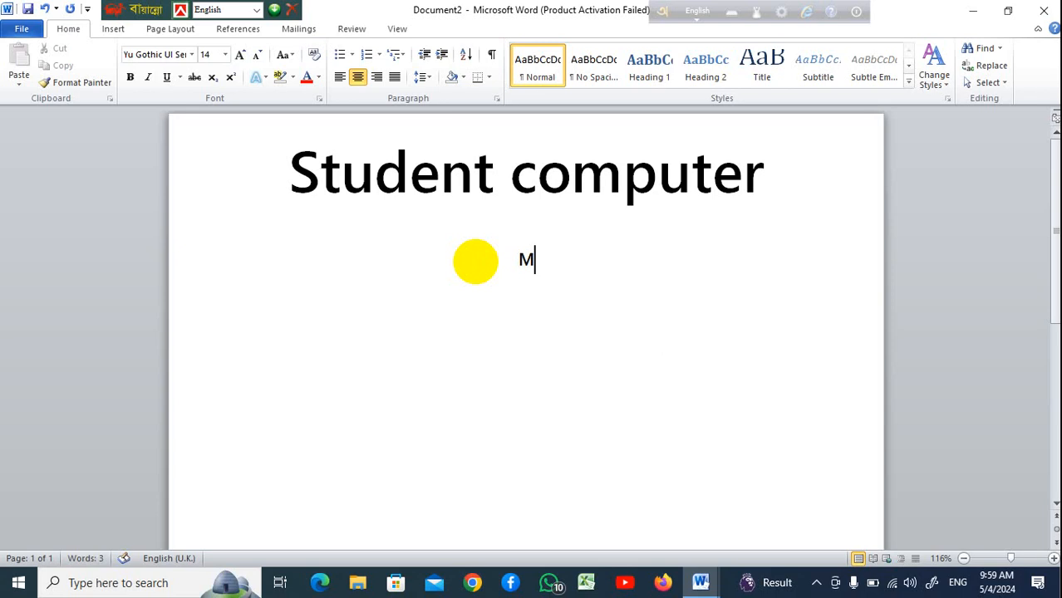
type("Mathbaria")
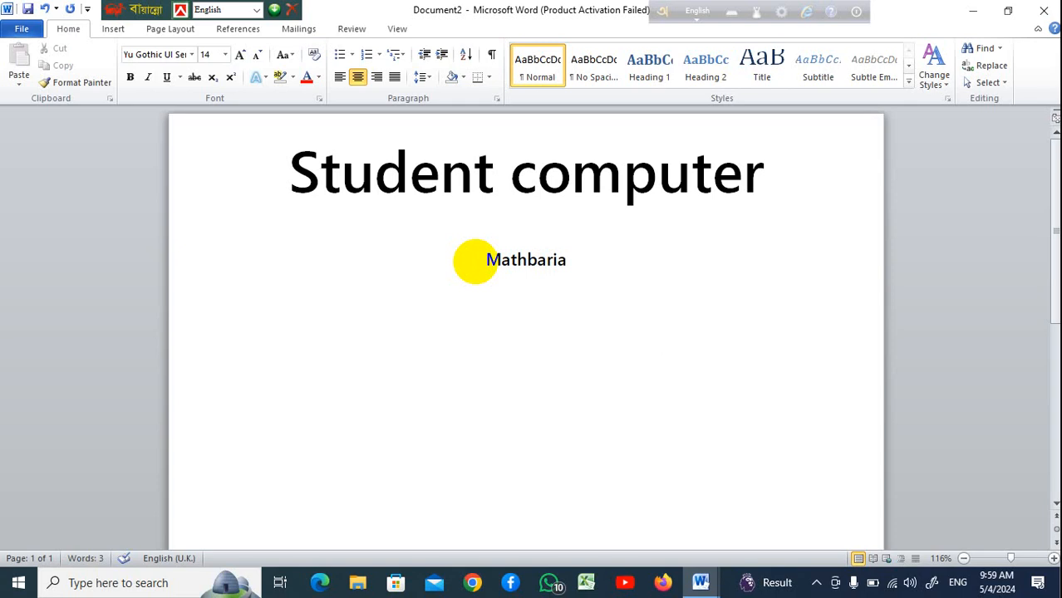
Set both lines' line spacing to 1.0 and remove the space after the paragraph
left_click_drag(569, 268, 359, 209)
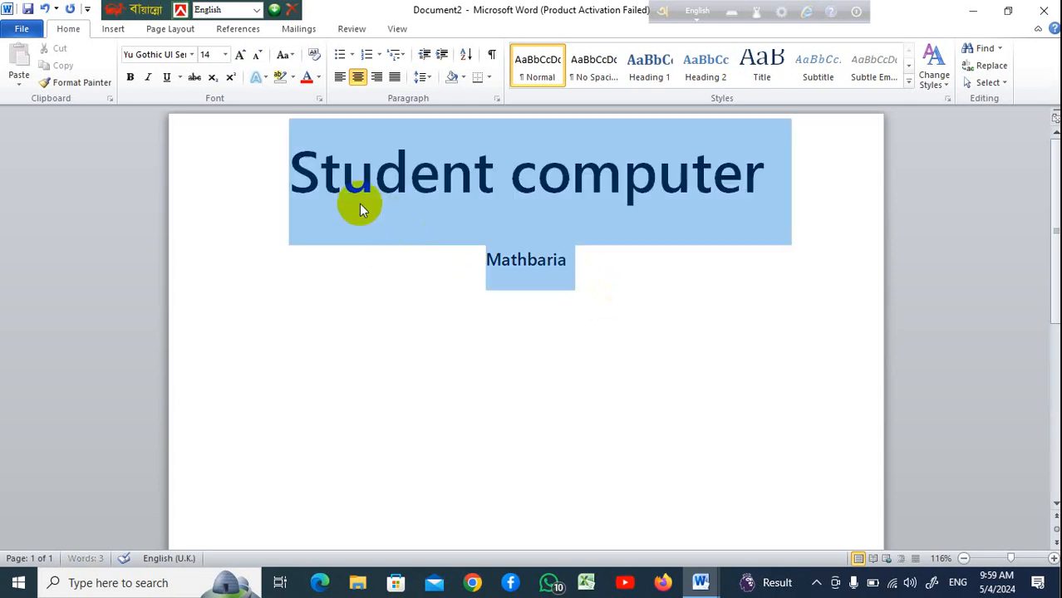
left_click(430, 81)
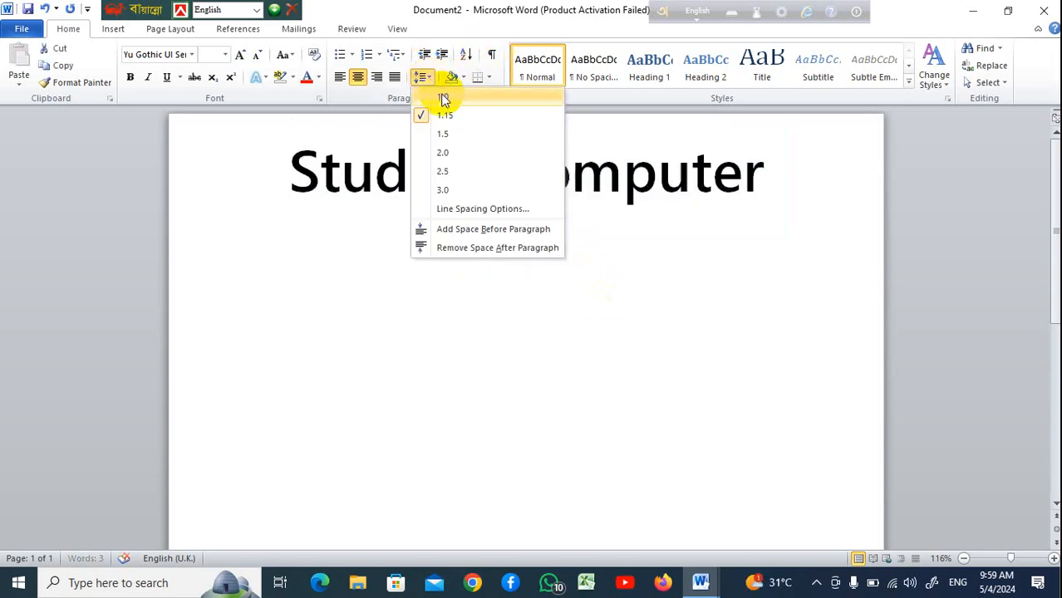
left_click(442, 100)
left_click(433, 79)
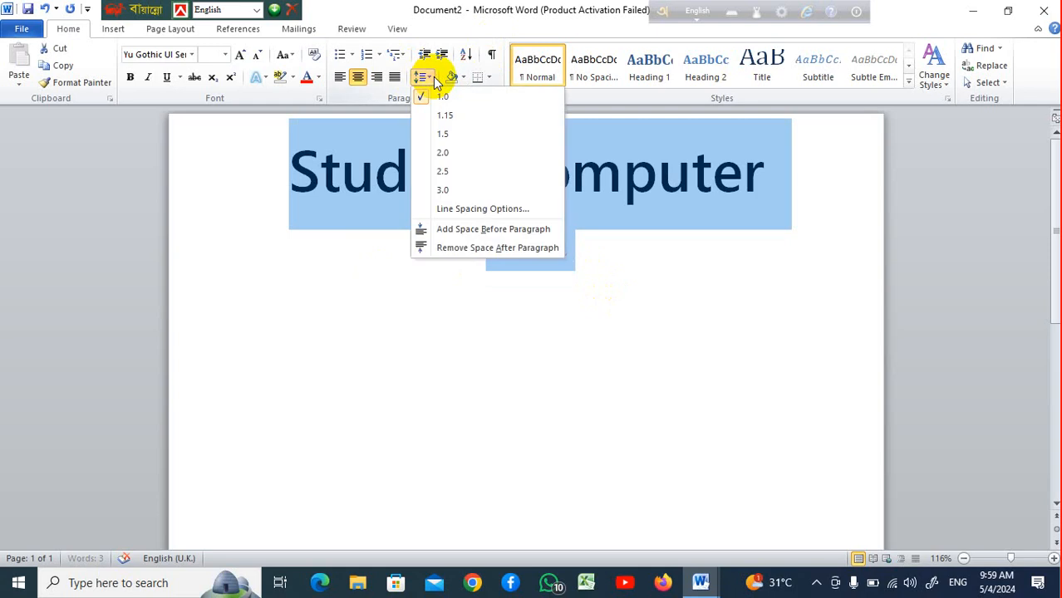
left_click(465, 240)
left_click(578, 276)
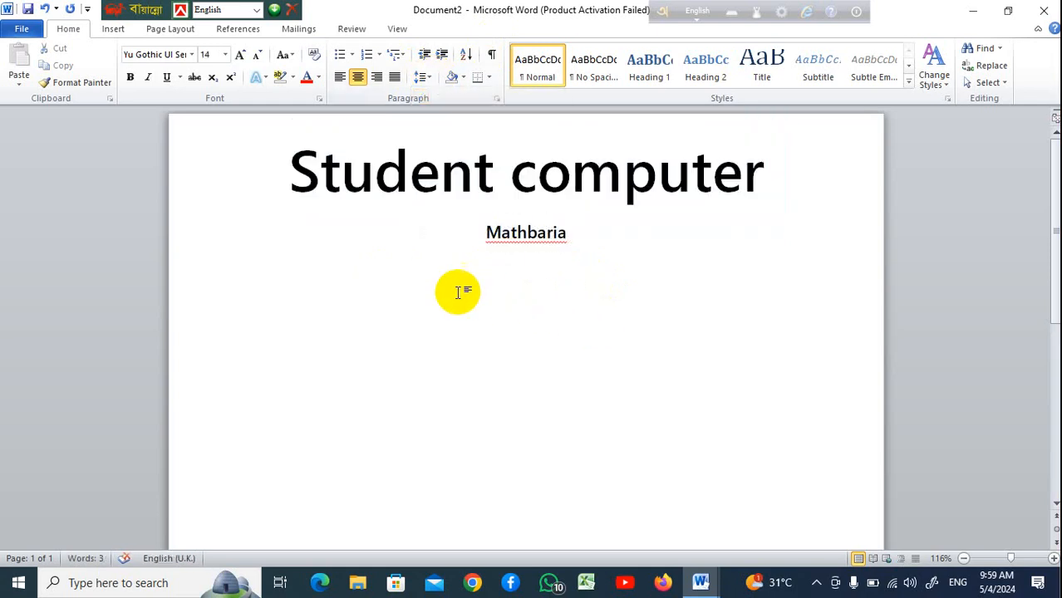
Draw a horizontal line across the full page width below Mathbaria, about 20.91 cm long
left_click(113, 28)
left_click(231, 81)
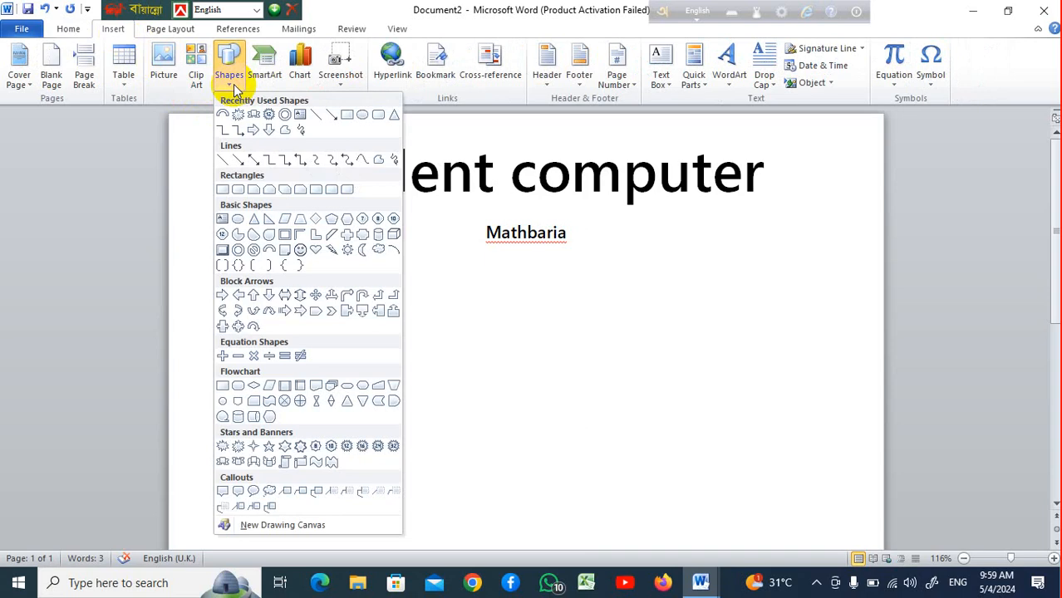
left_click(309, 116)
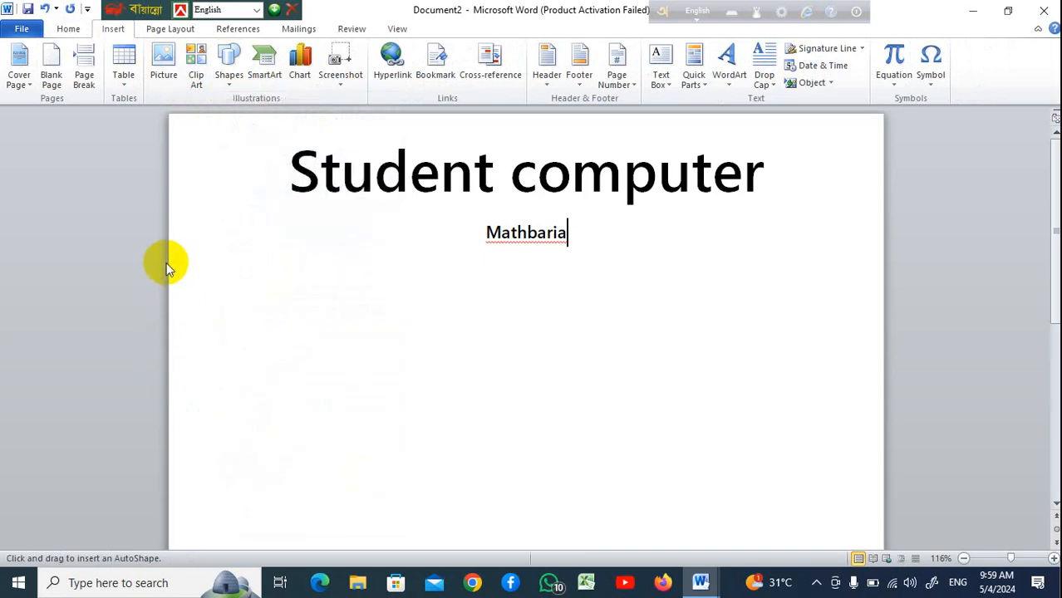
mouse_move(169, 264)
left_mouse_down()
mouse_move(709, 251)
mouse_move(871, 280)
mouse_move(881, 266)
left_mouse_up()
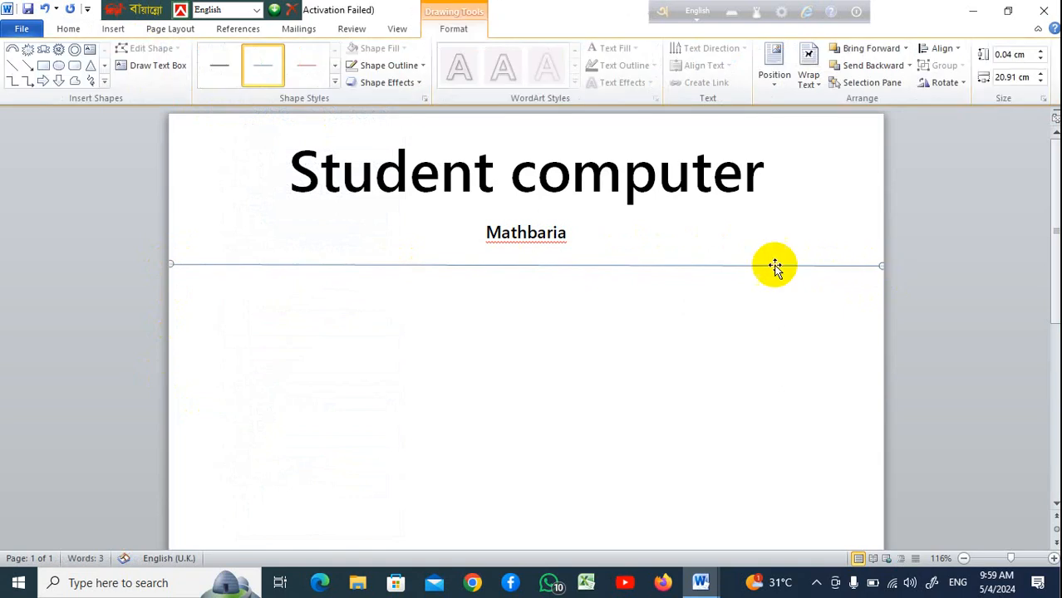
Apply a thick dark line style to the divider line below Mathbaria
left_click(332, 79)
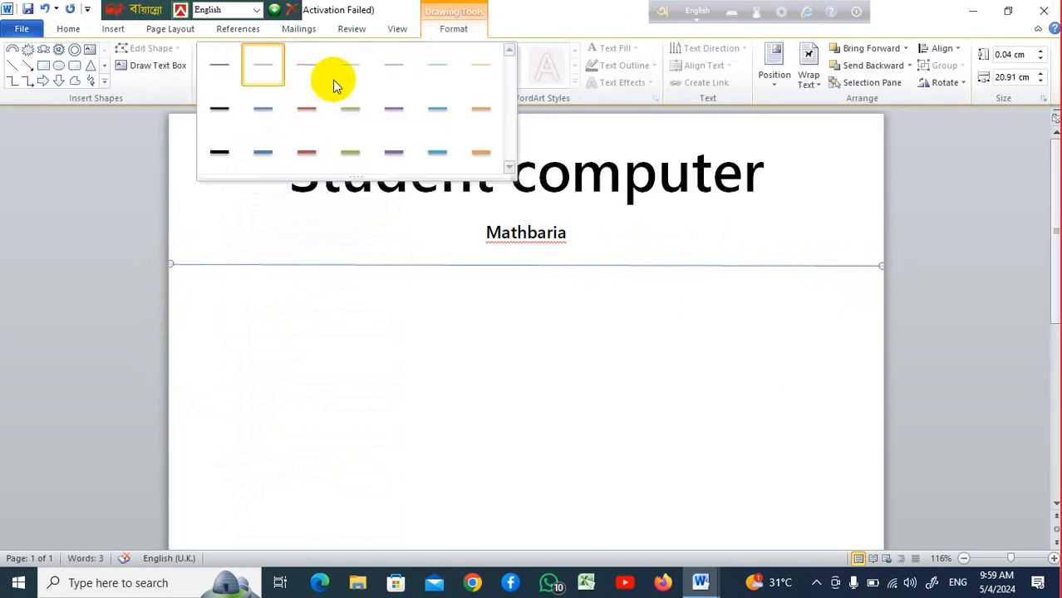
left_click(211, 154)
left_click(595, 432)
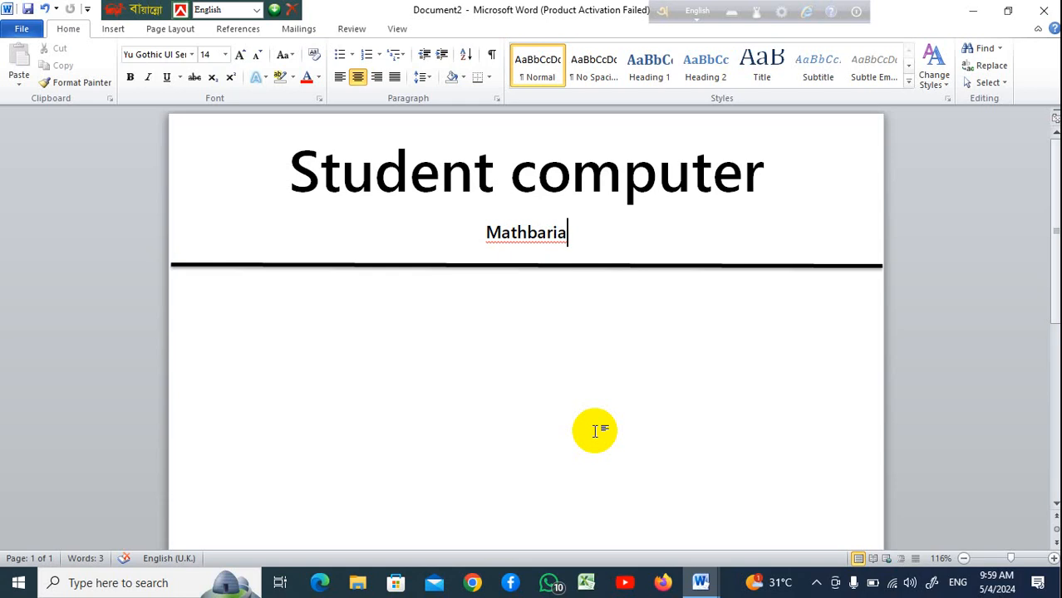
Close the header document without saving changes
left_click(1037, 14)
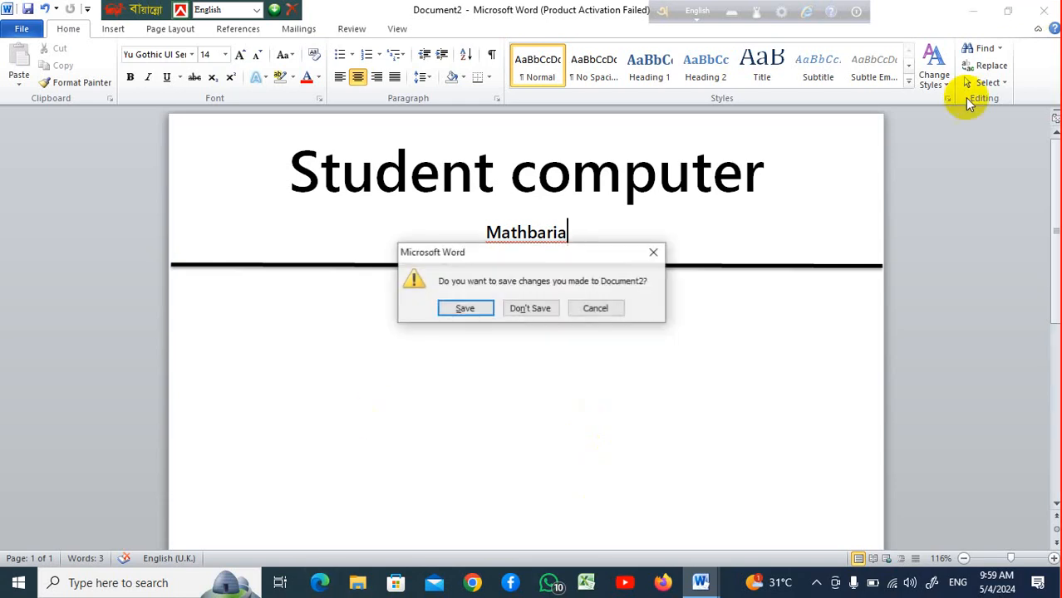
left_click(549, 307)
left_click(1045, 11)
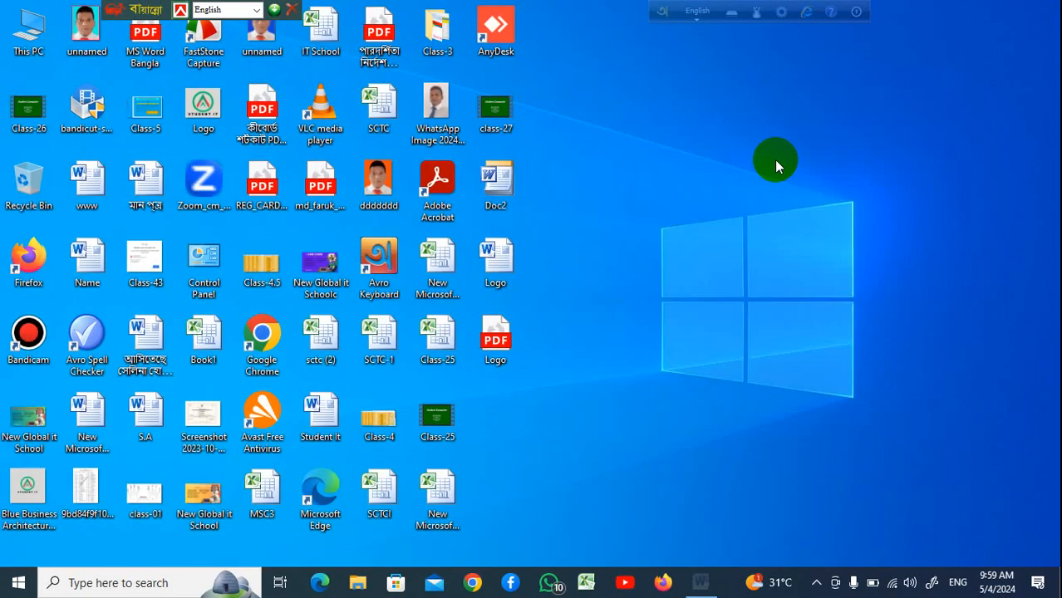
right_click(591, 156)
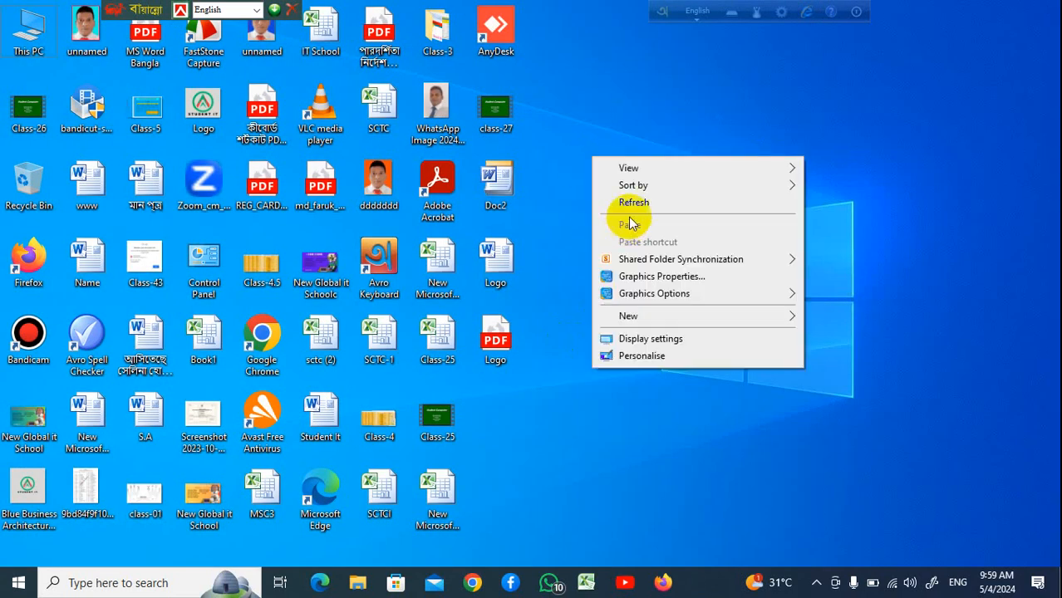
left_click(636, 203)
right_click(625, 185)
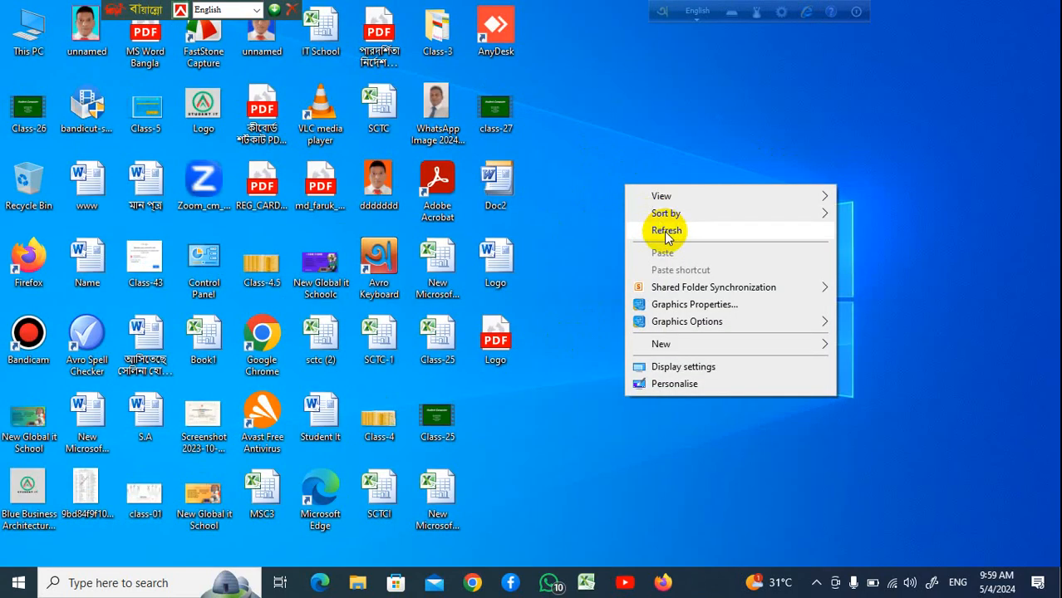
left_click(664, 229)
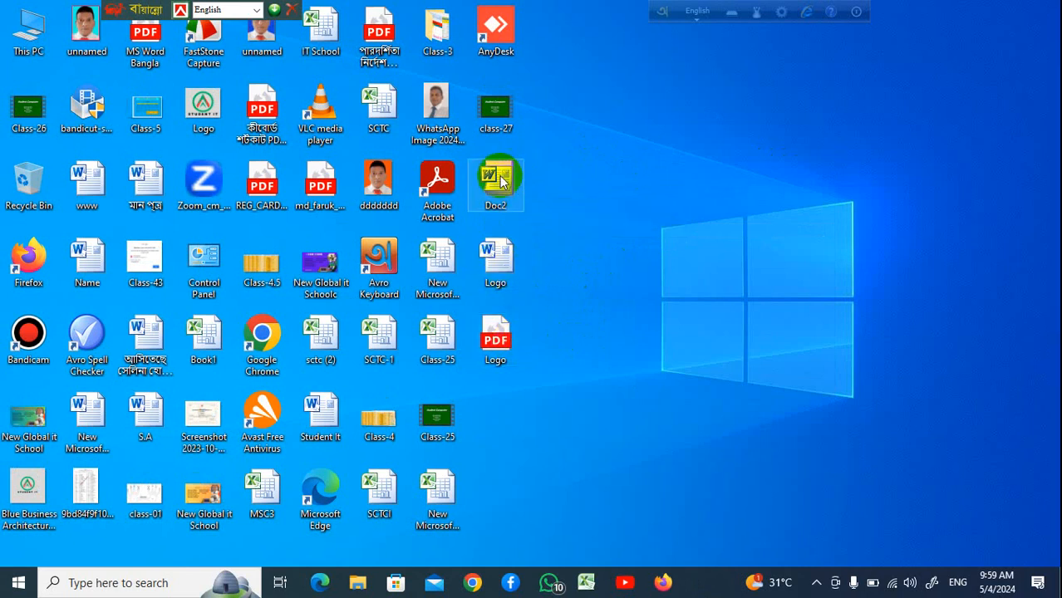
Open the Doc2 Word file to review the badge, then close it
double_click(501, 182)
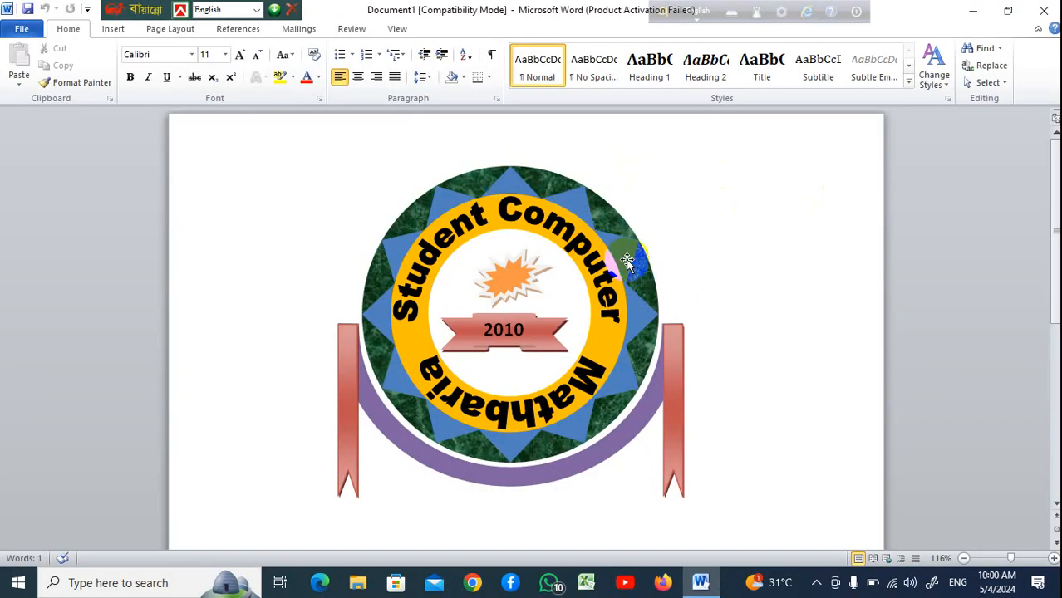
left_click(710, 124)
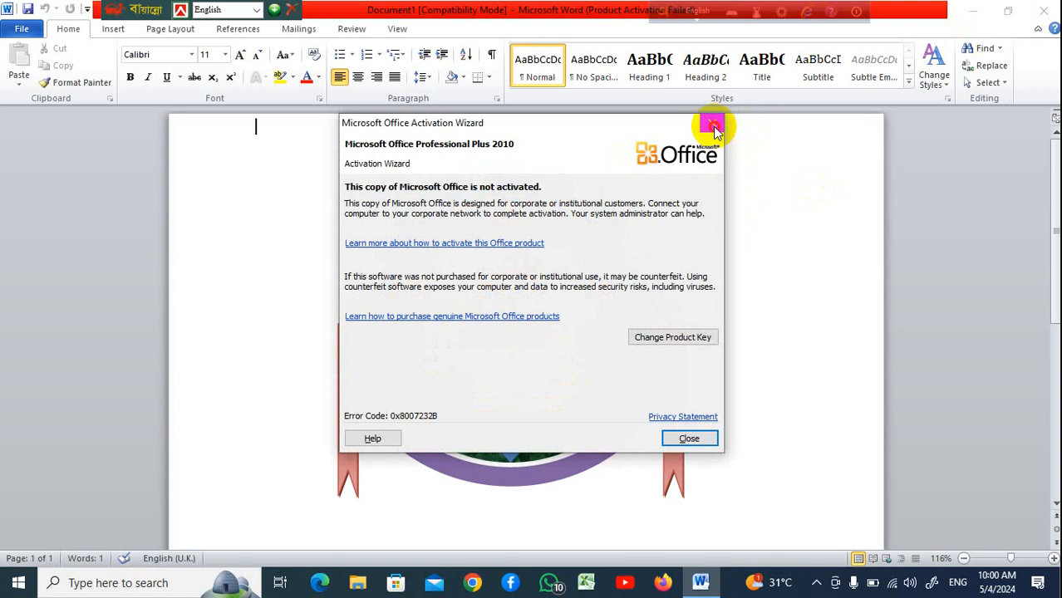
left_click(1044, 10)
Open the Logo Word file to review the badge, then close it
double_click(509, 268)
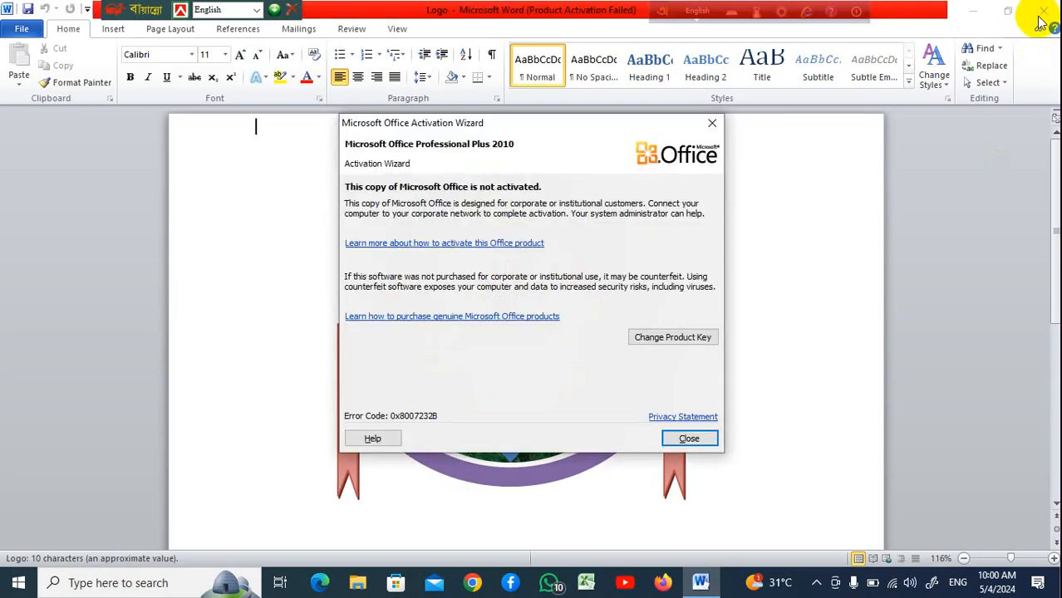
left_click(712, 123)
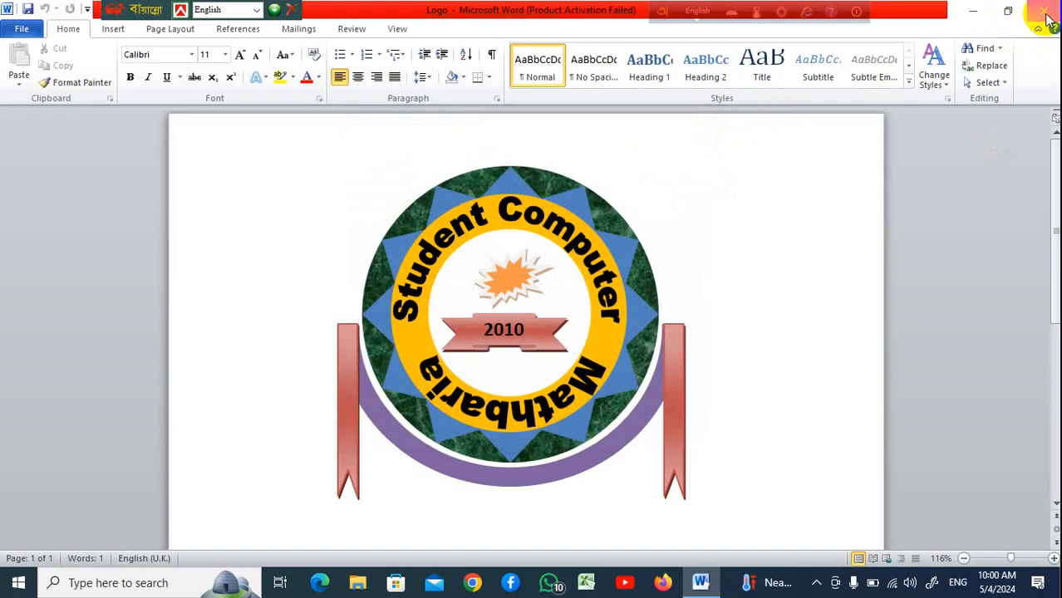
left_click(1045, 15)
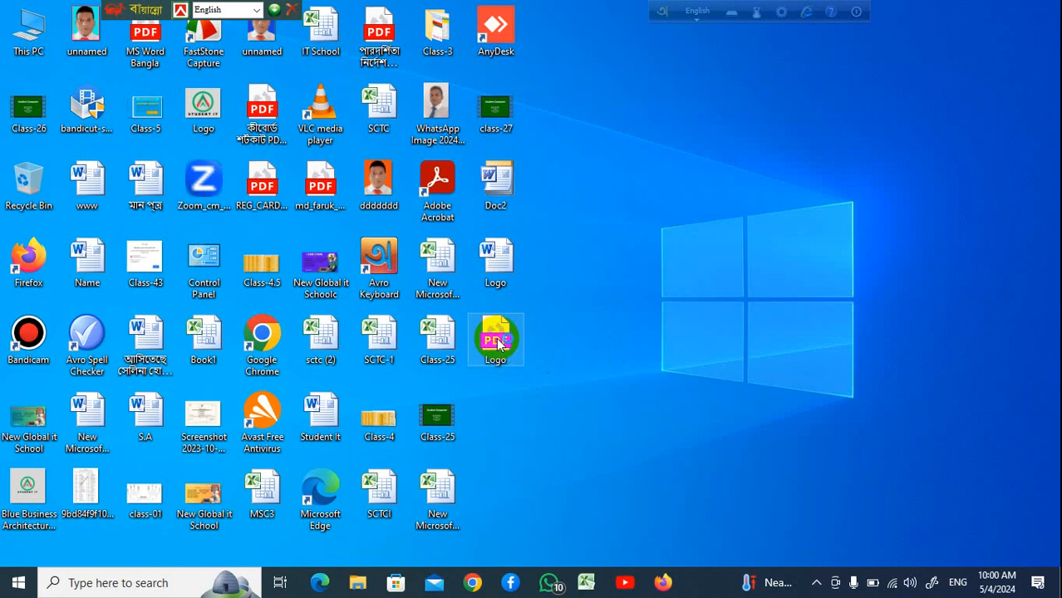
Open the Logo PDF, look over the badge page, and close the viewer
double_click(497, 344)
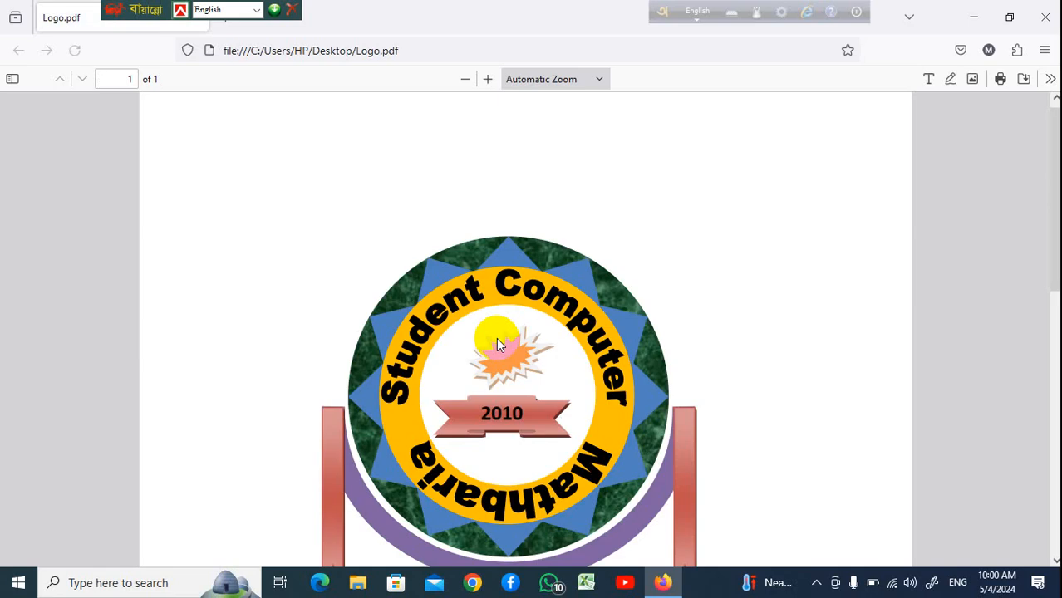
scroll(728, 303, "down", 4)
scroll(726, 305, "up", 1)
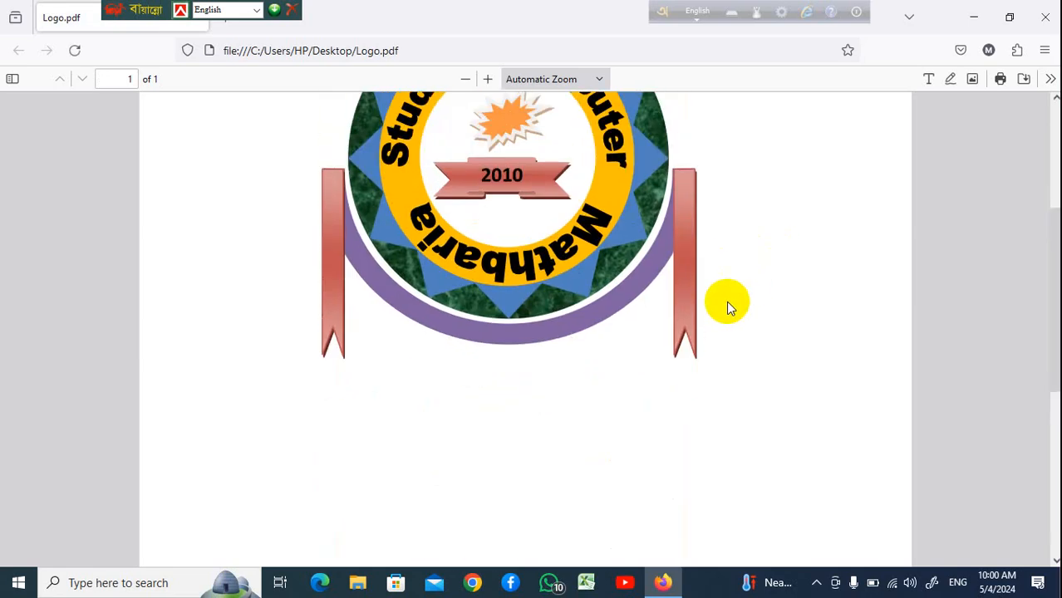
scroll(725, 288, "up", 1)
scroll(725, 289, "up", 1)
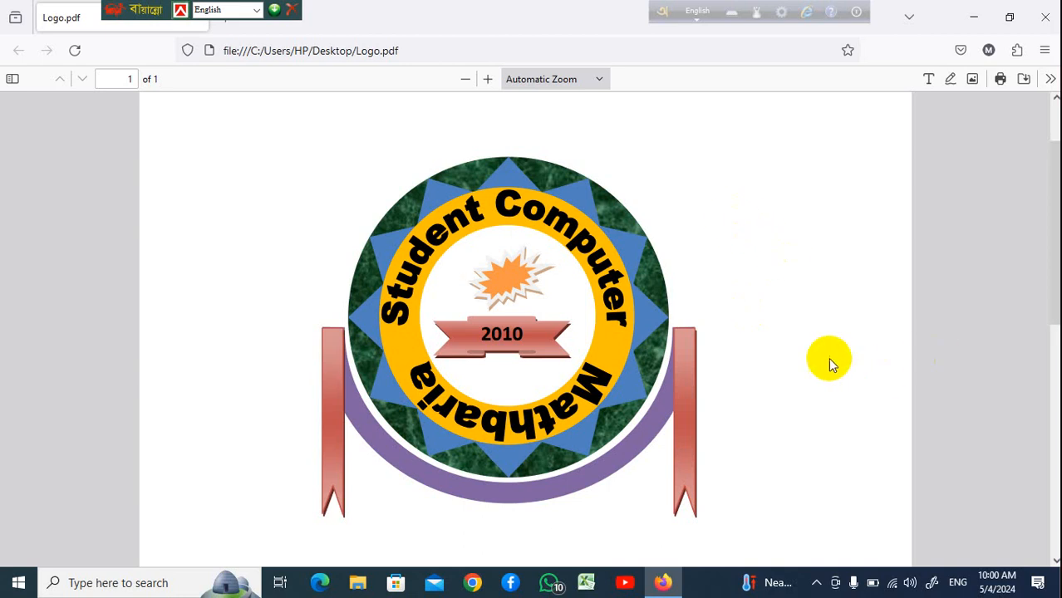
scroll(740, 346, "down", 4)
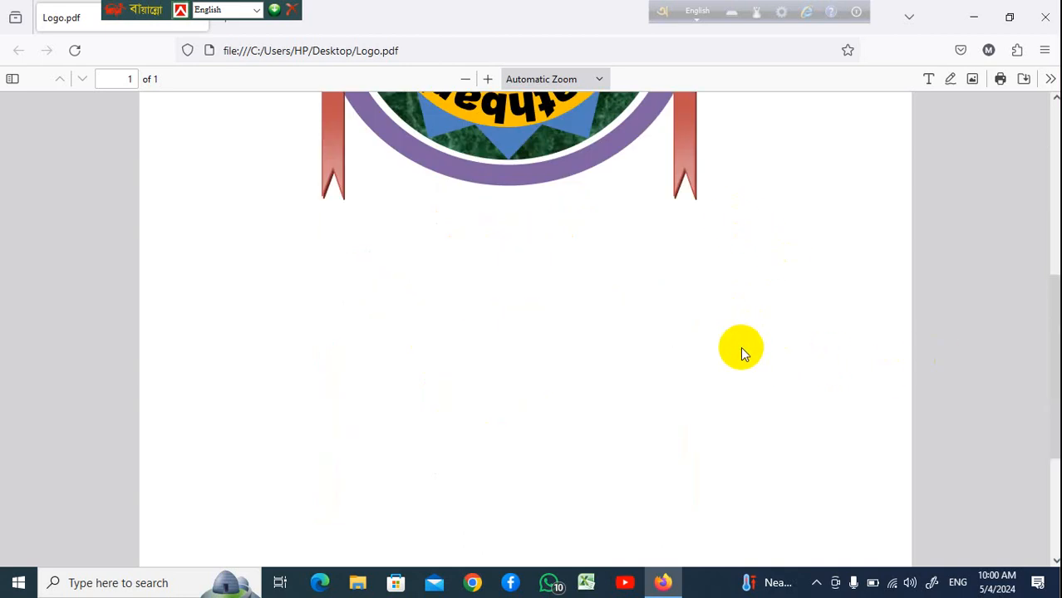
scroll(741, 348, "up", 5)
scroll(740, 347, "down", 3)
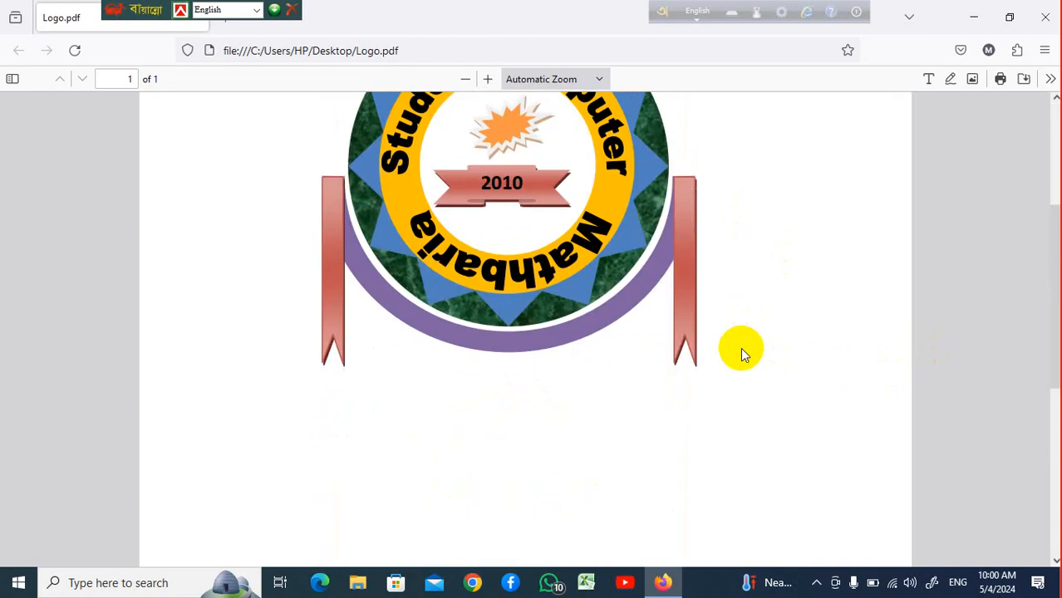
left_click(1045, 18)
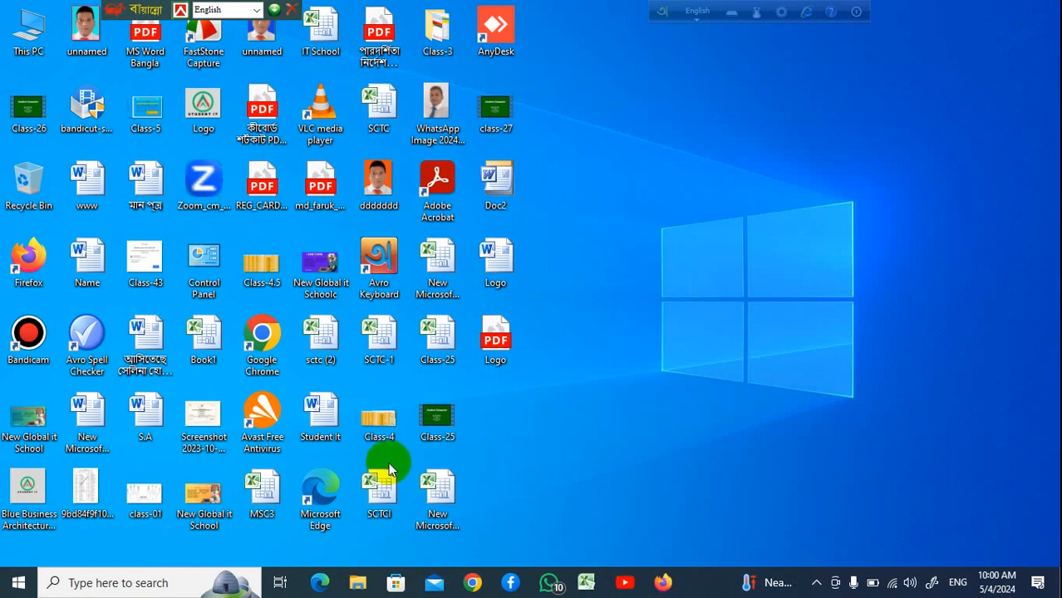
right_click(647, 150)
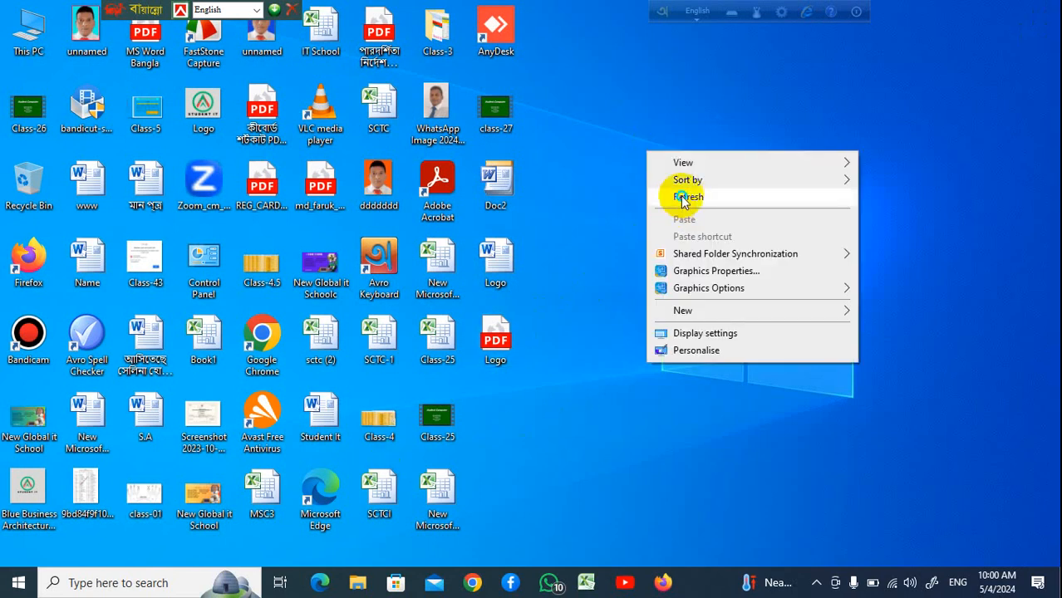
left_click(673, 197)
right_click(646, 143)
left_click(676, 188)
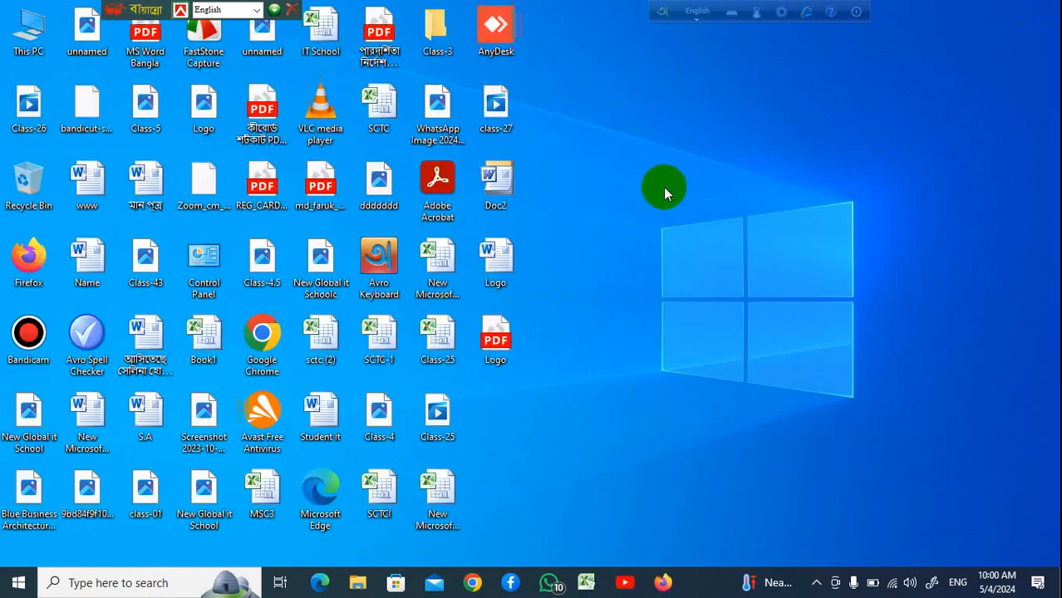
Create a new folder on the desktop named Class
right_click(676, 214)
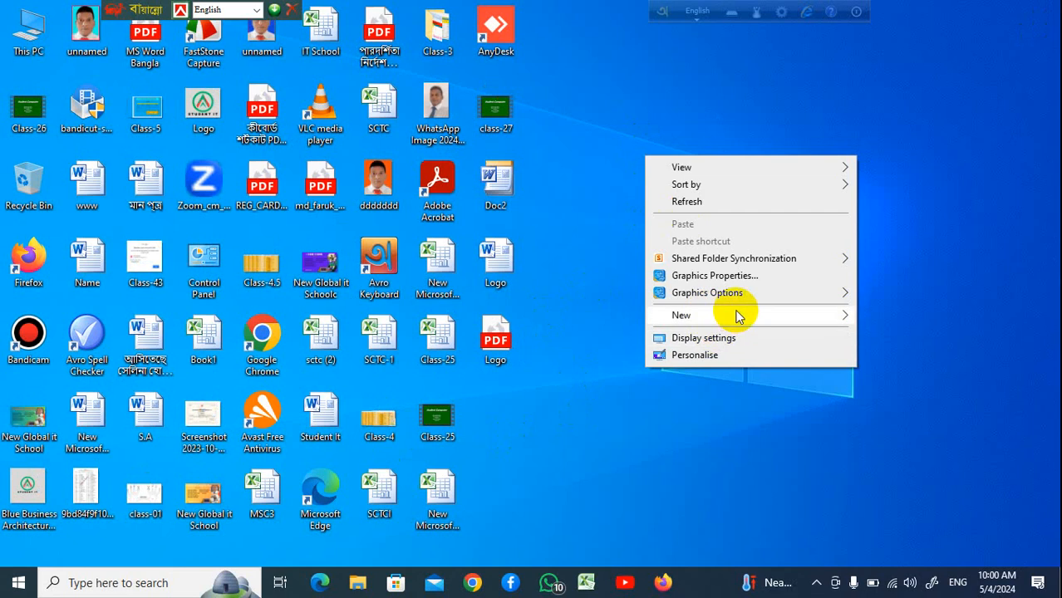
mouse_move(737, 317)
left_click(585, 317)
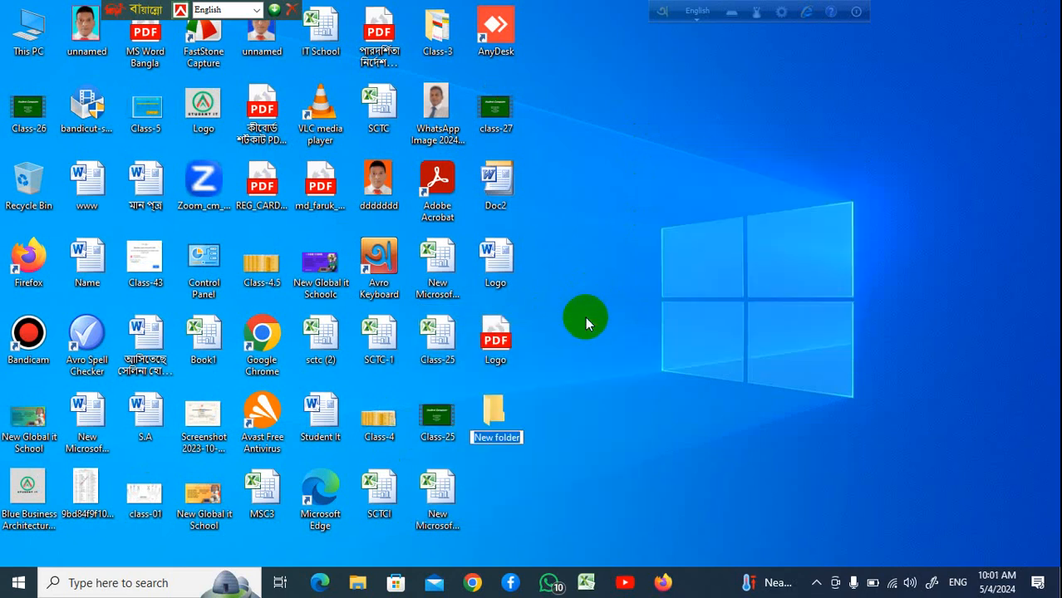
type("C")
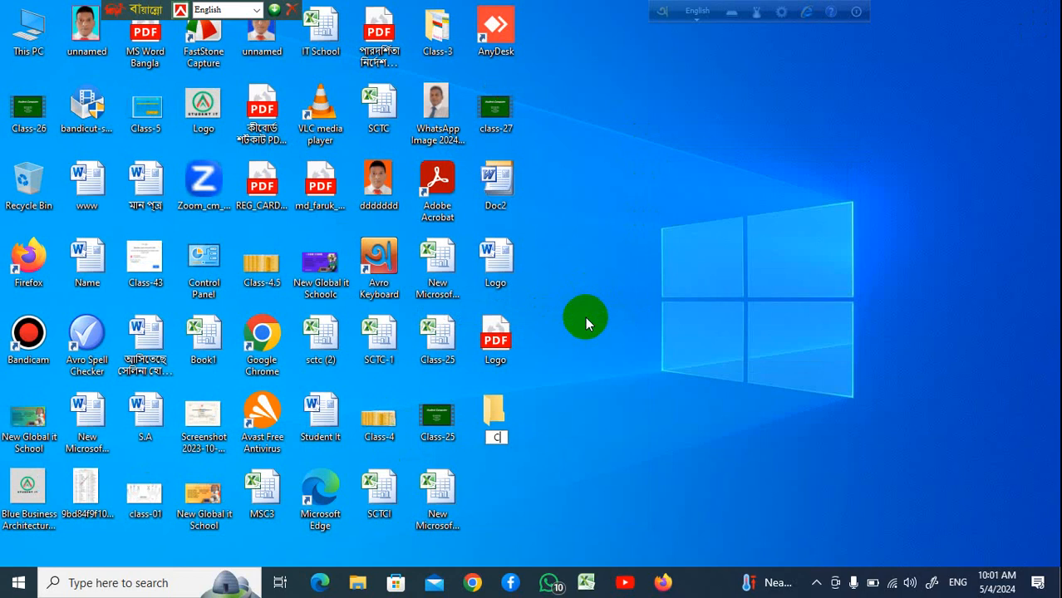
type("lass")
key("Return")
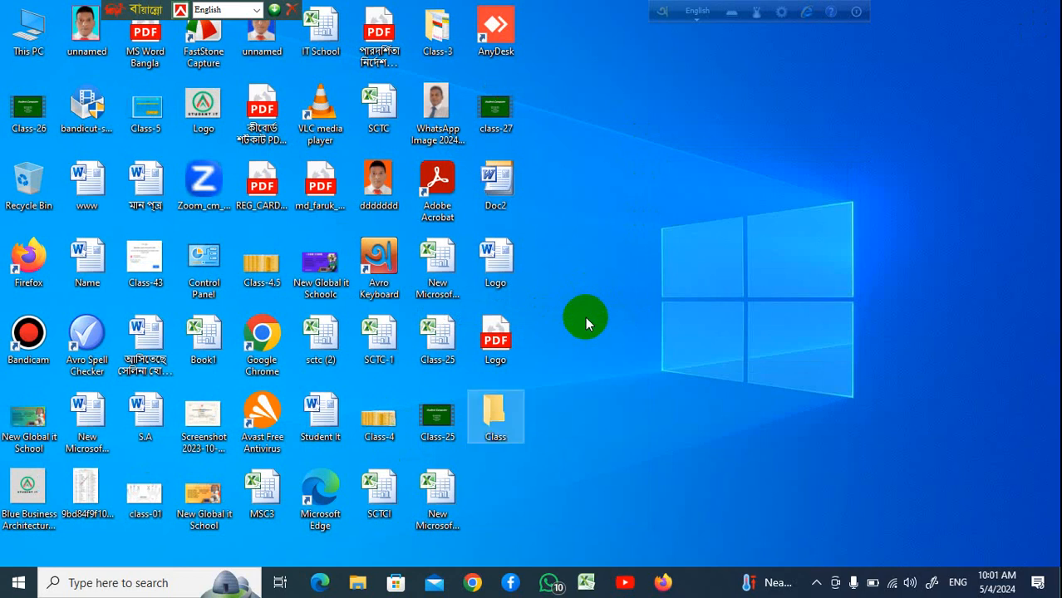
left_click(673, 205)
right_click(674, 206)
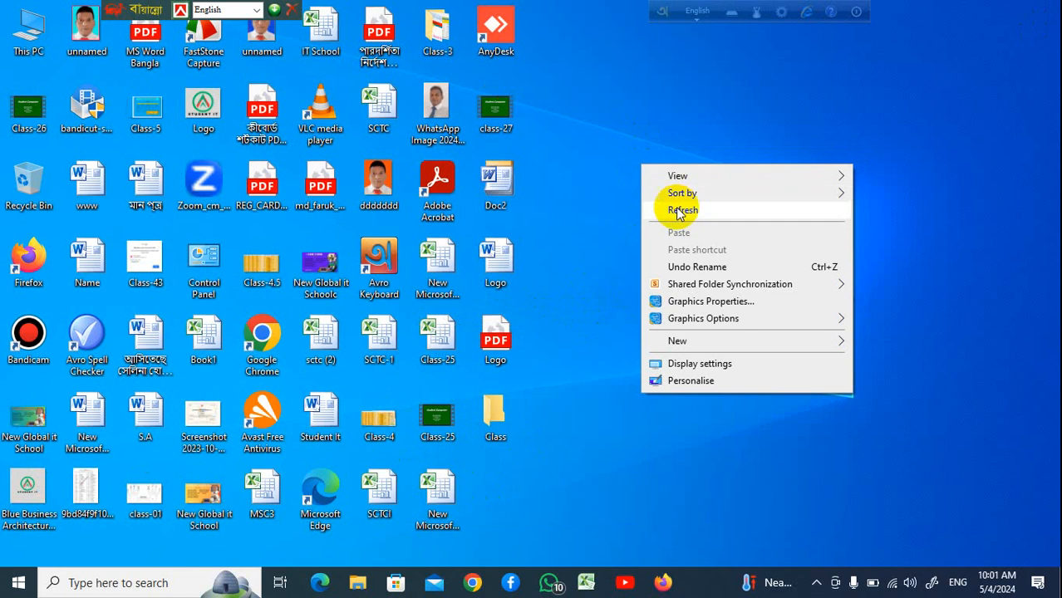
left_click(676, 207)
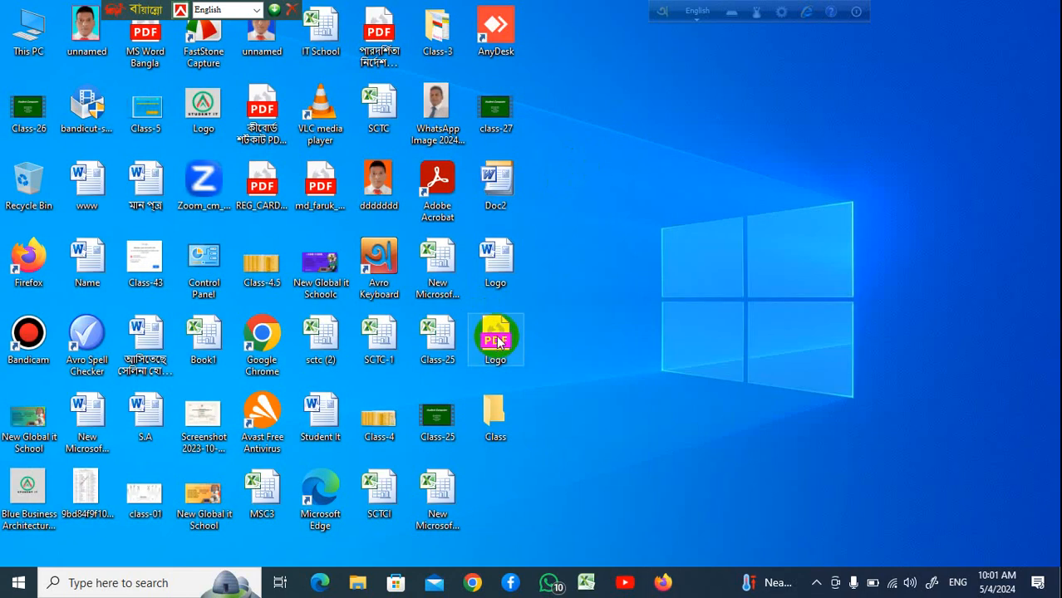
Move the Logo PDF and Logo Word files into the Class folder
left_click_drag(497, 336, 496, 415)
left_click_drag(505, 275, 498, 419)
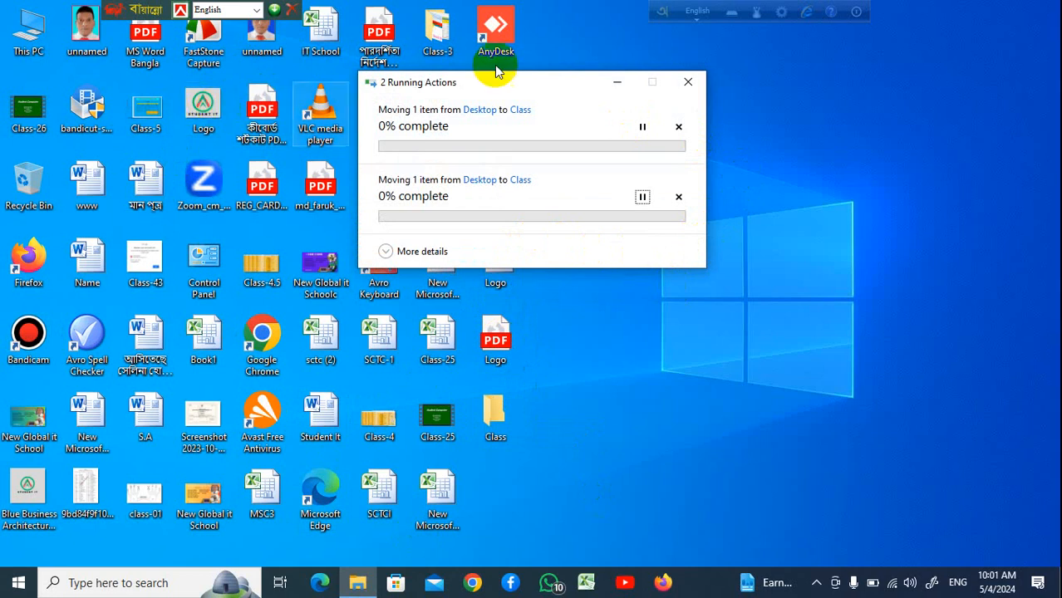
left_click(767, 151)
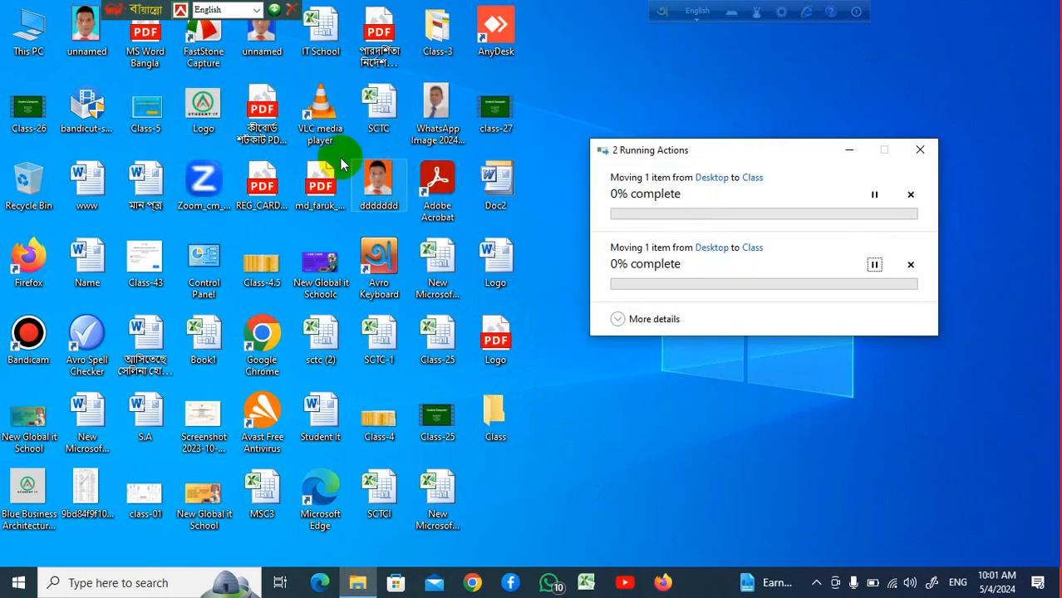